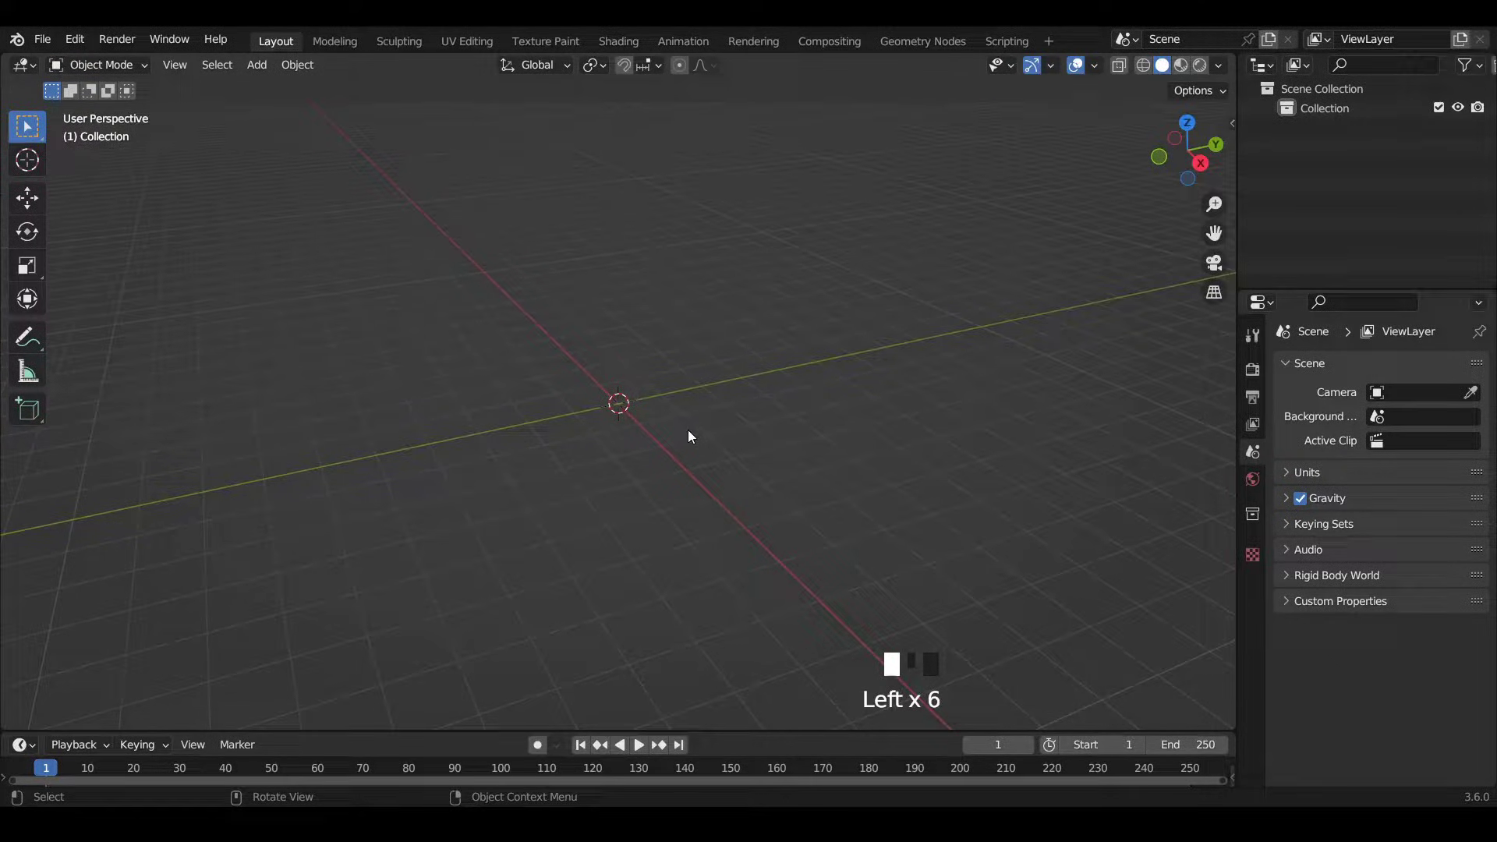
# Add a mesh cylinder at the scene origin.
pyautogui.hotkey('shift', 'a')
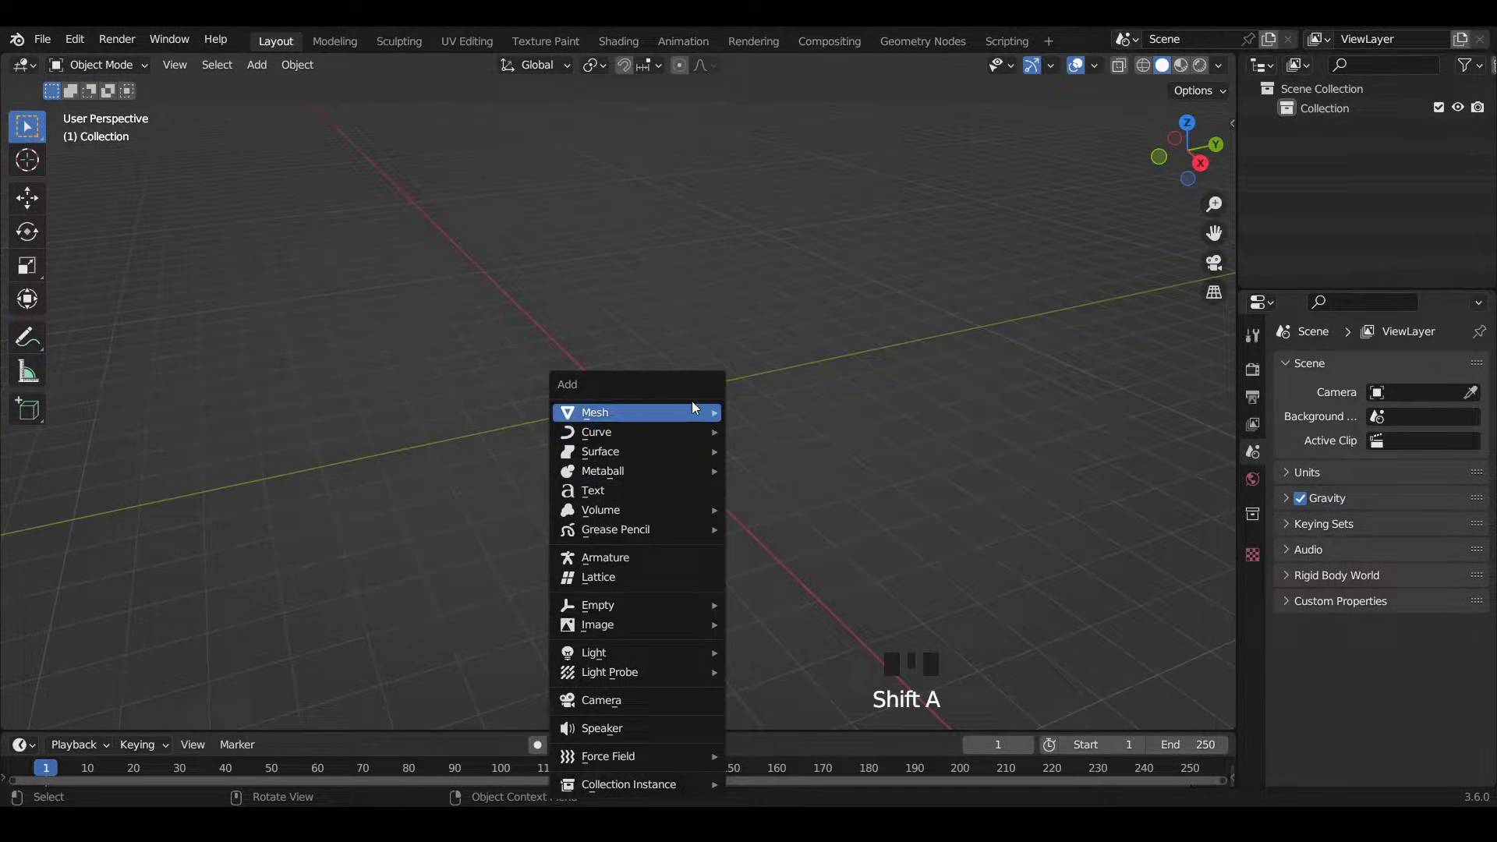
pyautogui.moveTo(693, 406)
pyautogui.click(815, 508)
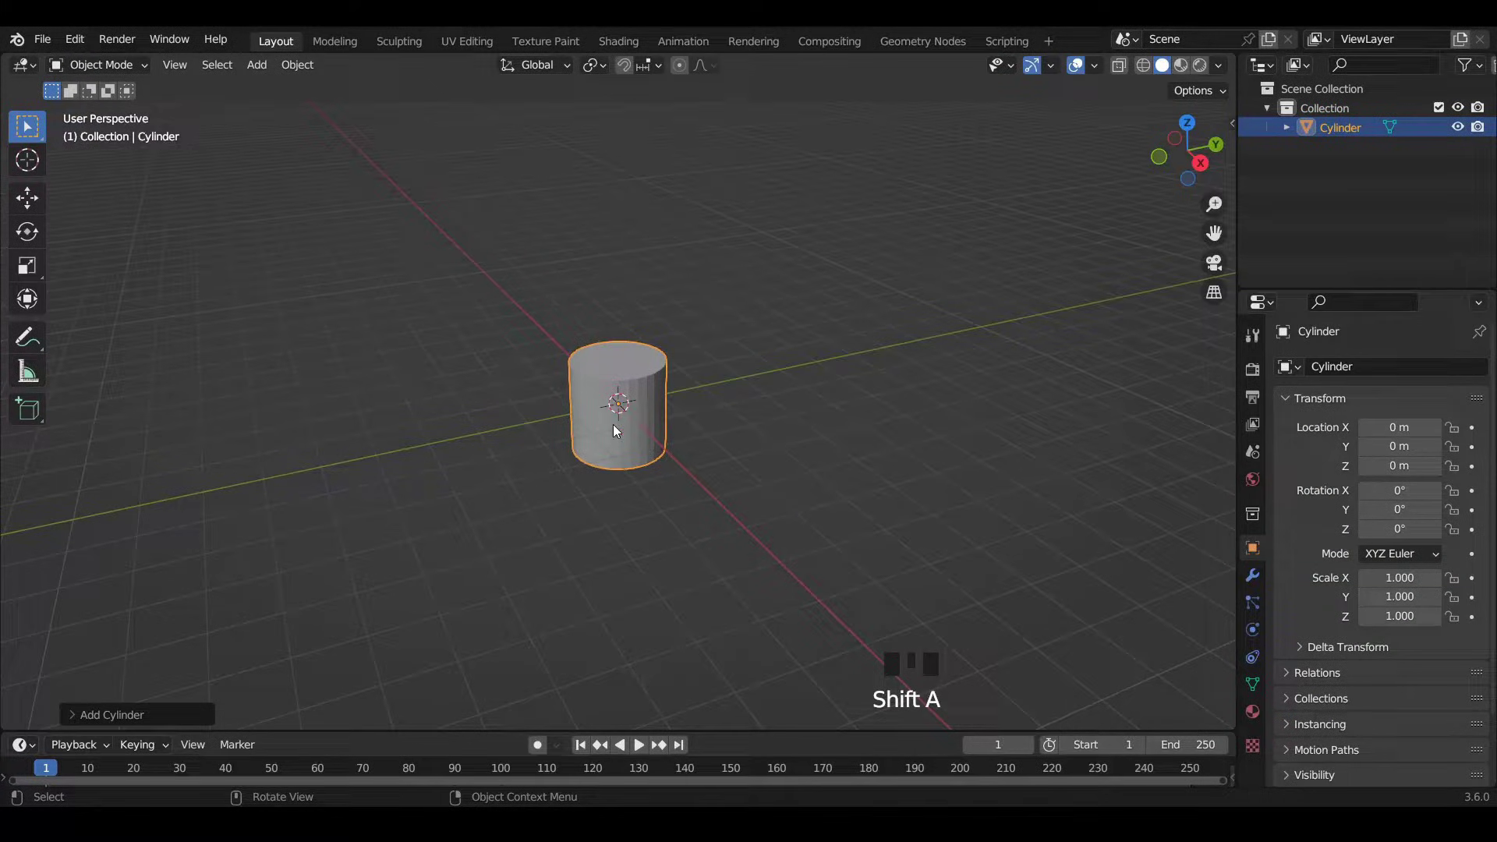
pyautogui.scroll(5, 628, 371)
# In Edit Mode, inset the cylinder's top face to leave a thin rim.
pyautogui.press('Tab')
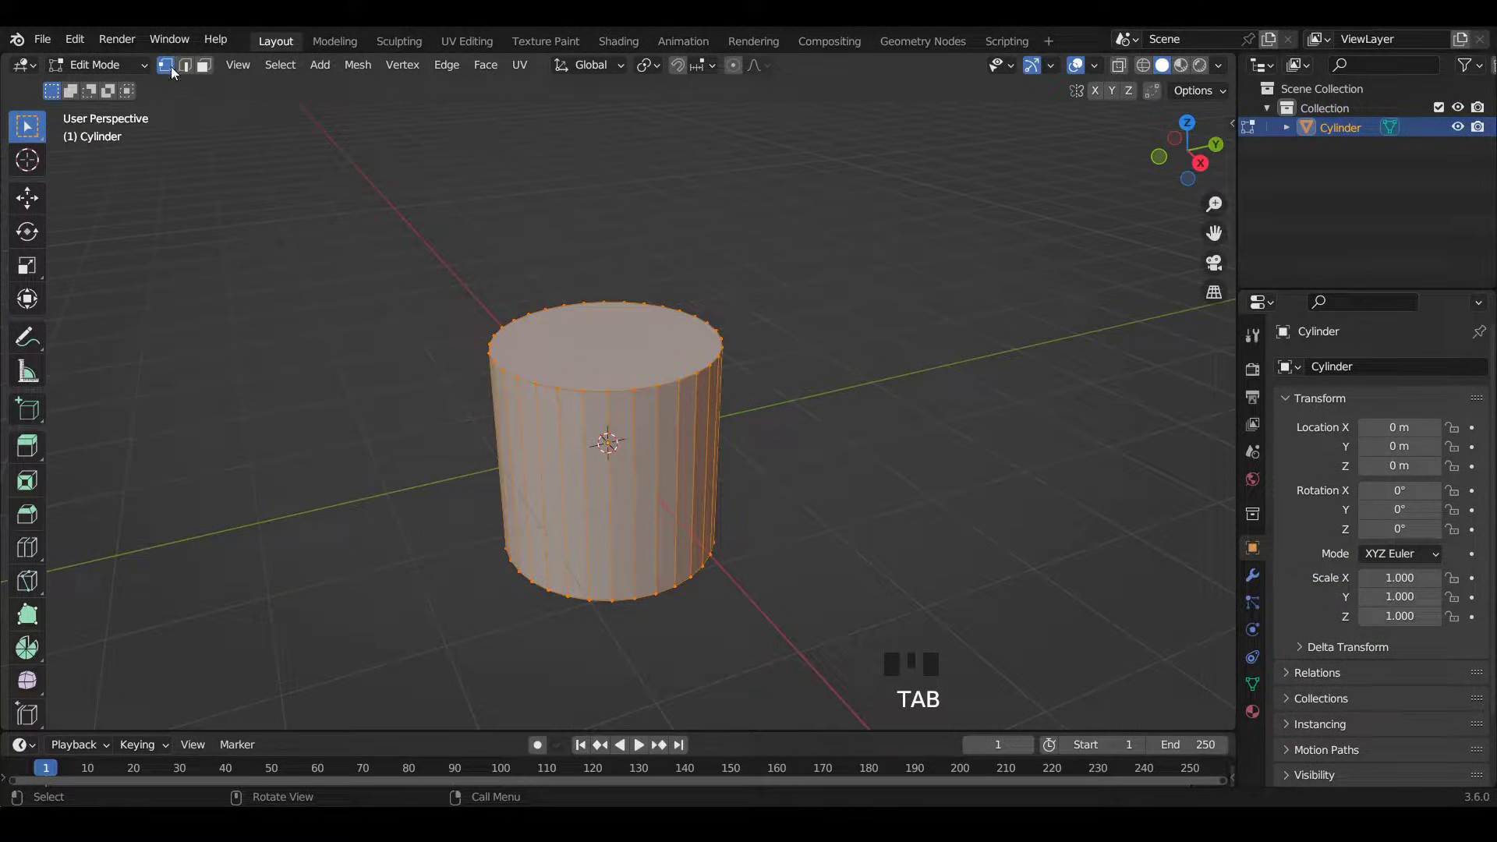
pyautogui.click(203, 64)
pyautogui.click(709, 351)
pyautogui.scroll(2, 735, 357)
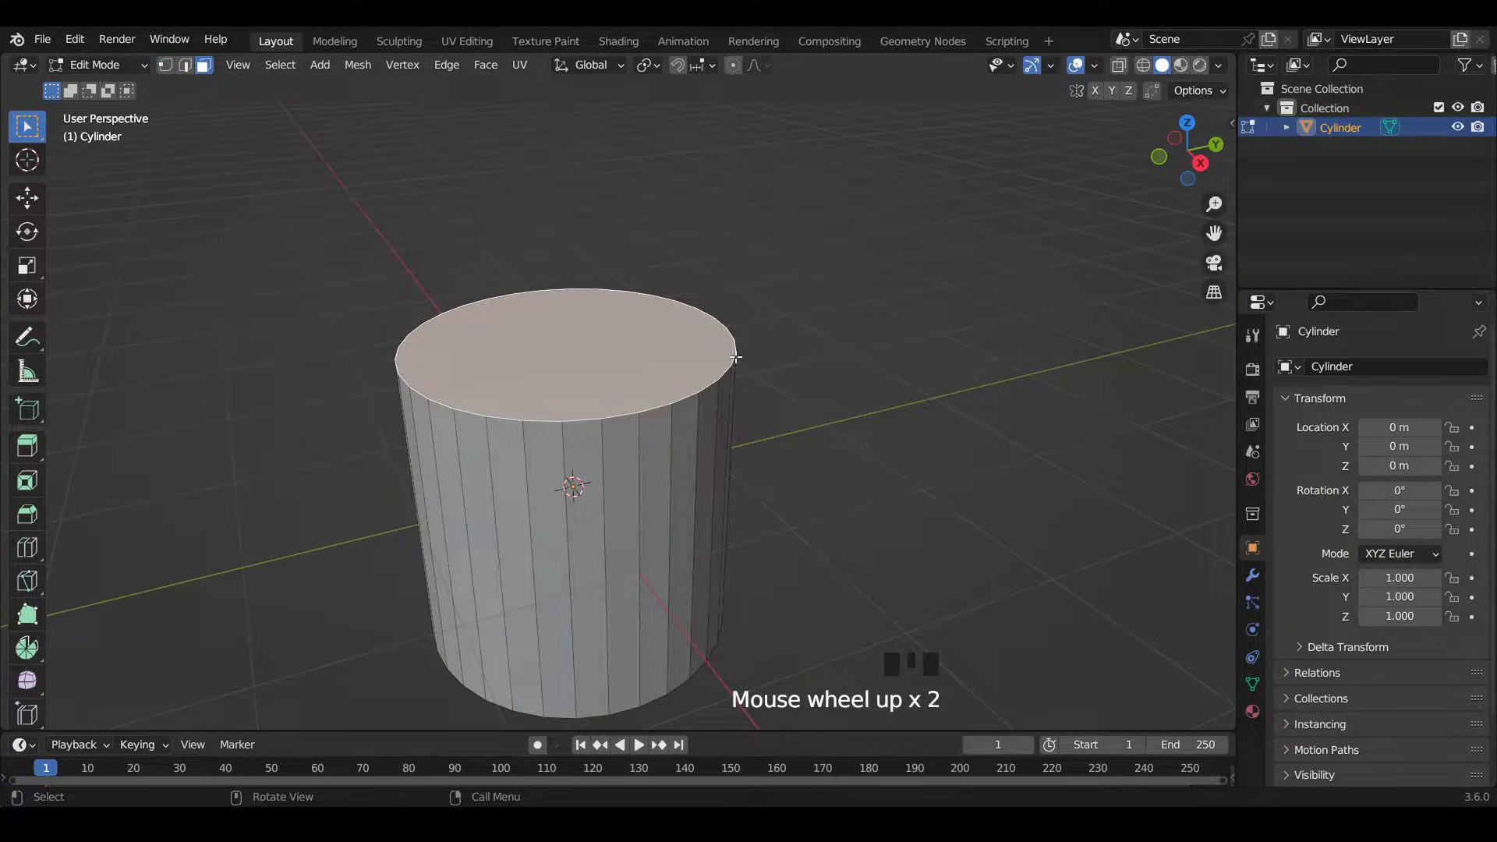
pyautogui.press('i')
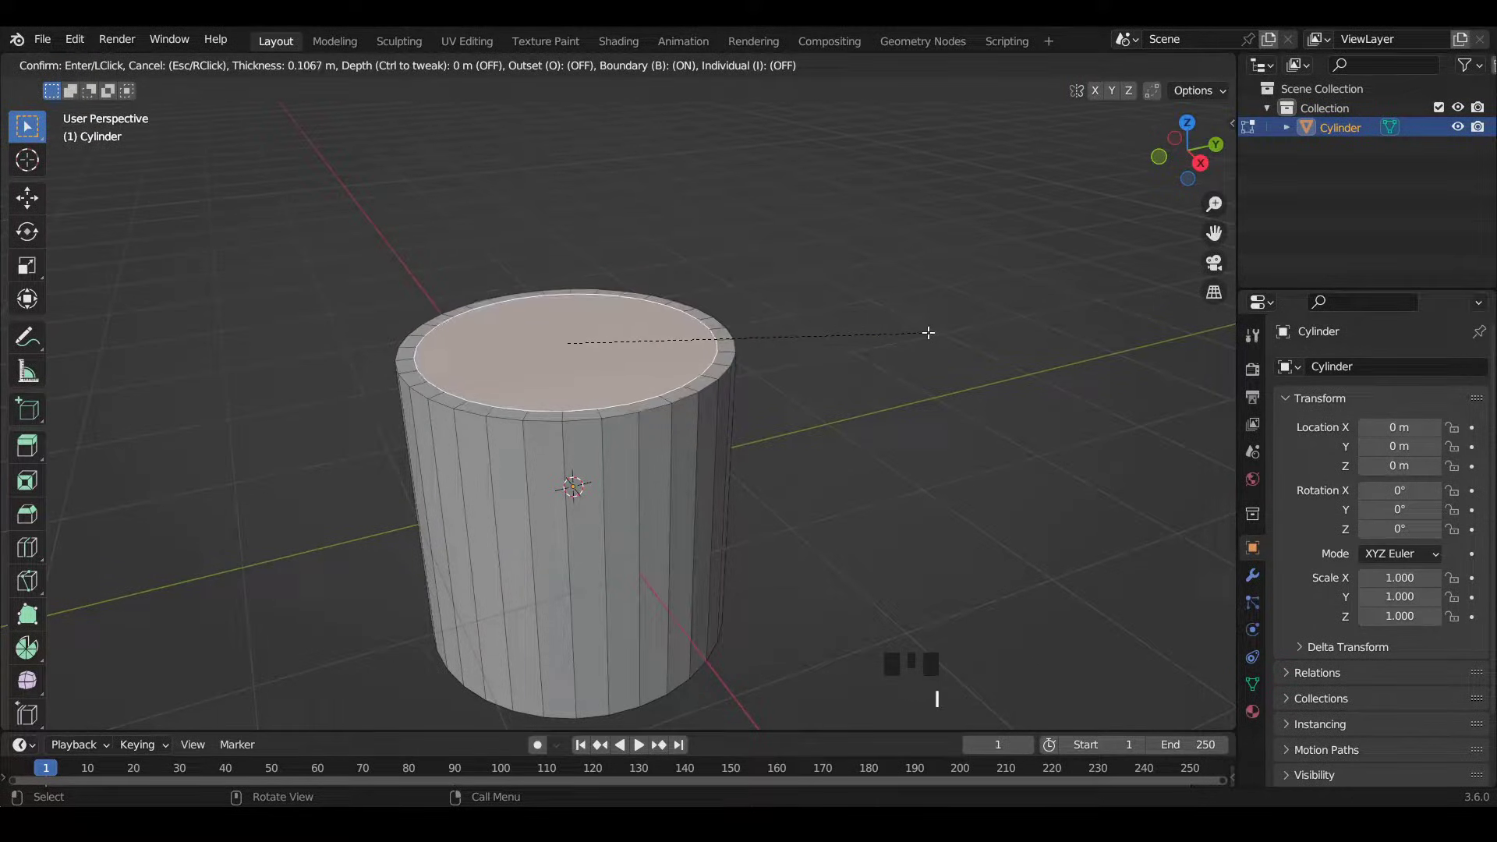
pyautogui.click(923, 332)
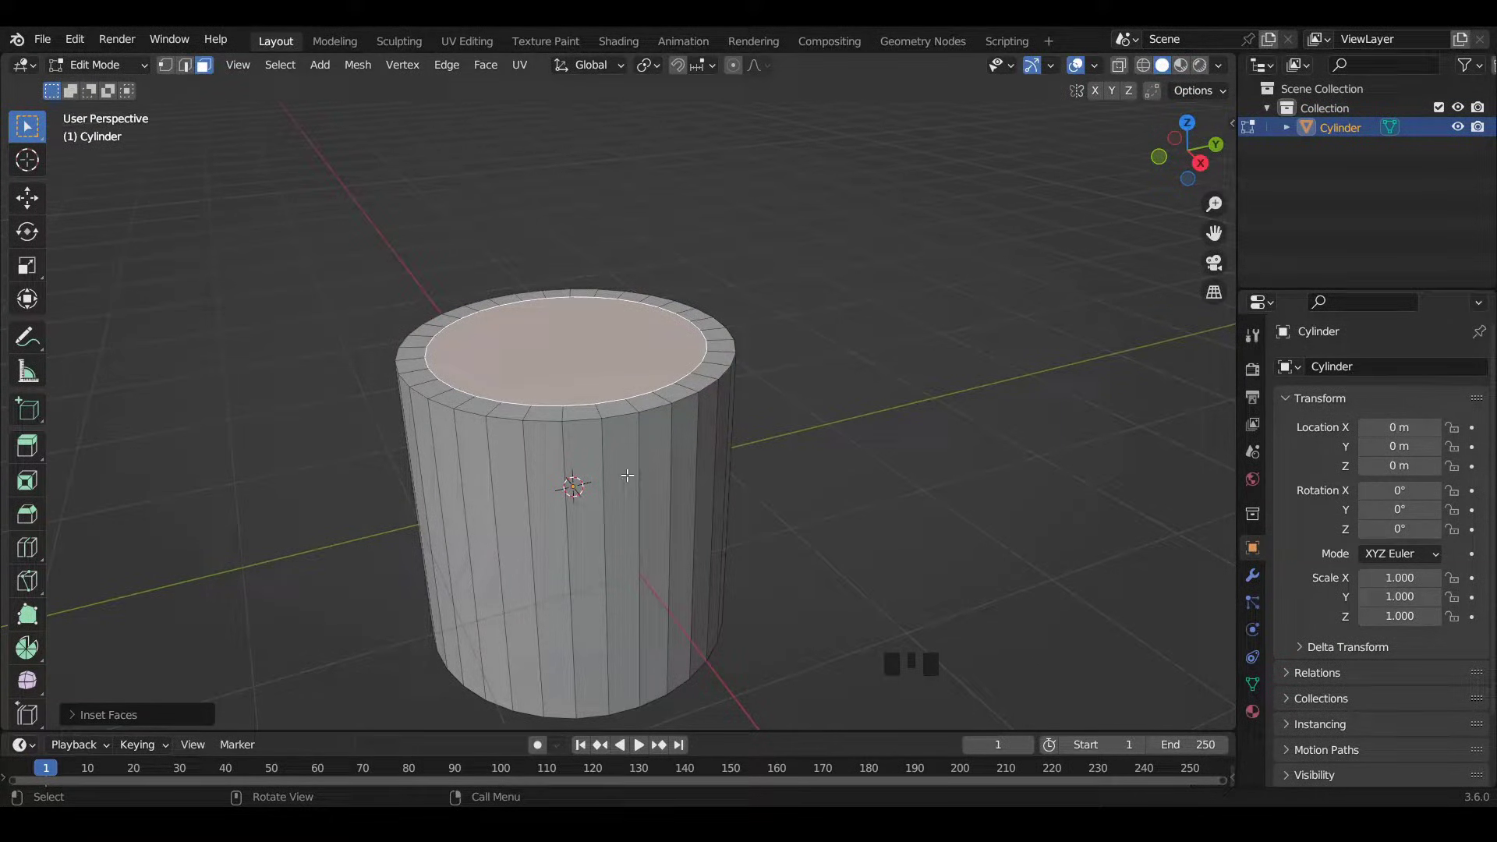
# Extrude the inset face down and lower the inner floor near the base using Right Ortho X-ray.
pyautogui.press('e')
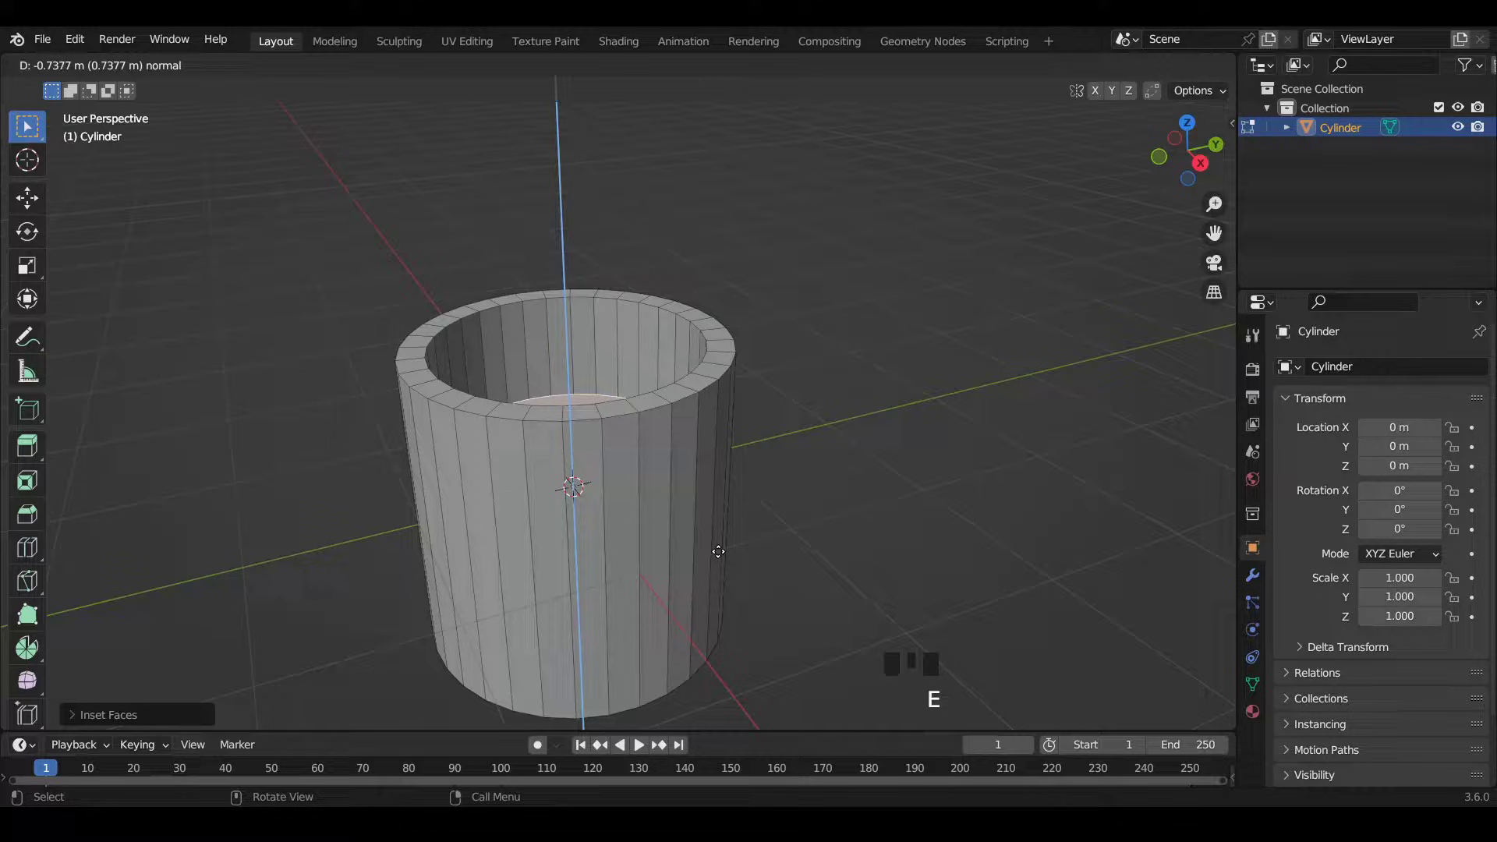
pyautogui.click(717, 545)
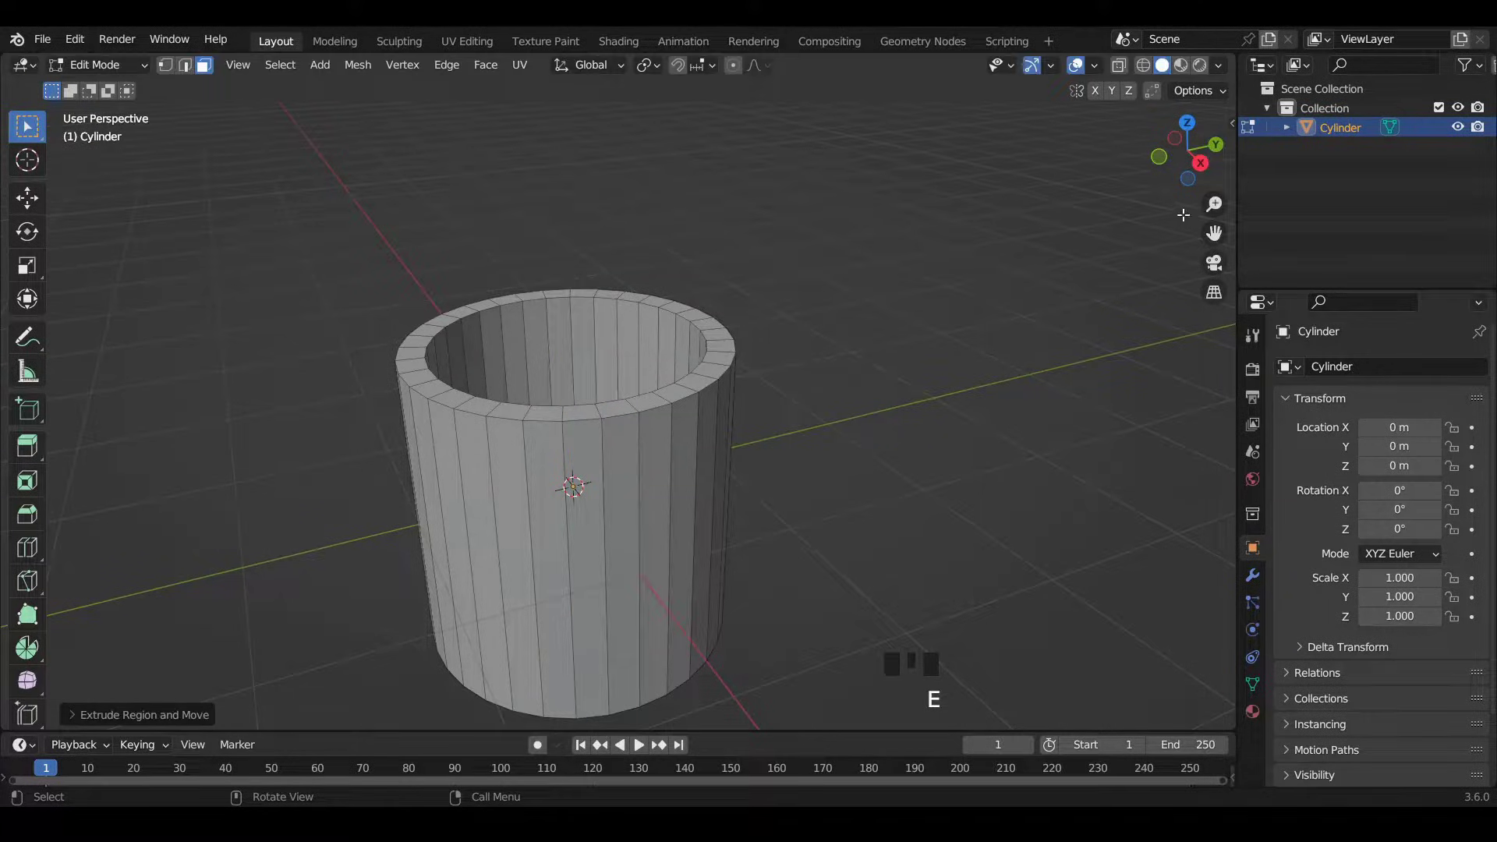
pyautogui.click(1199, 163)
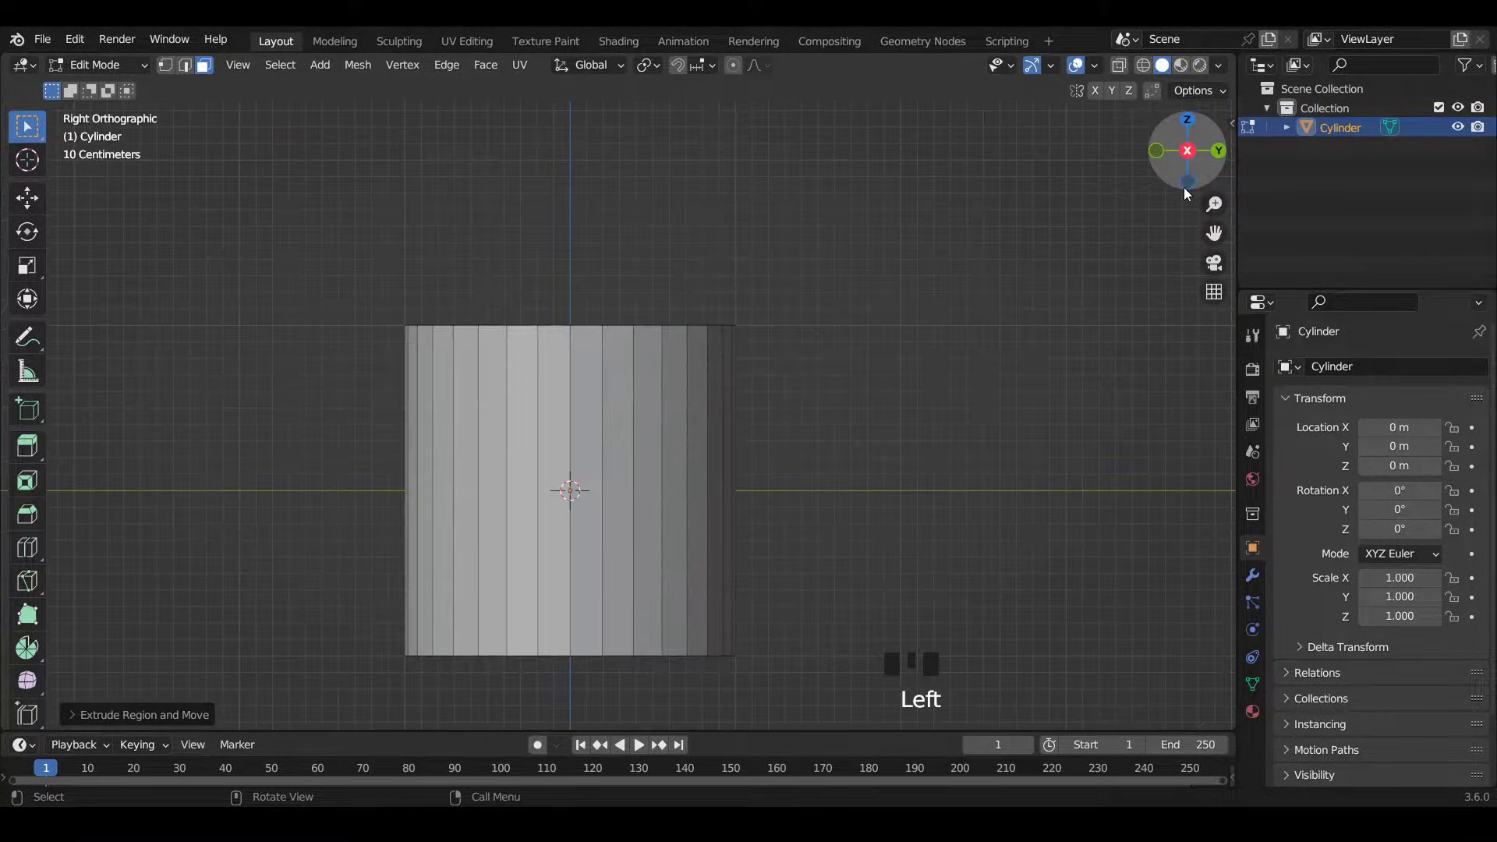
pyautogui.click(1120, 67)
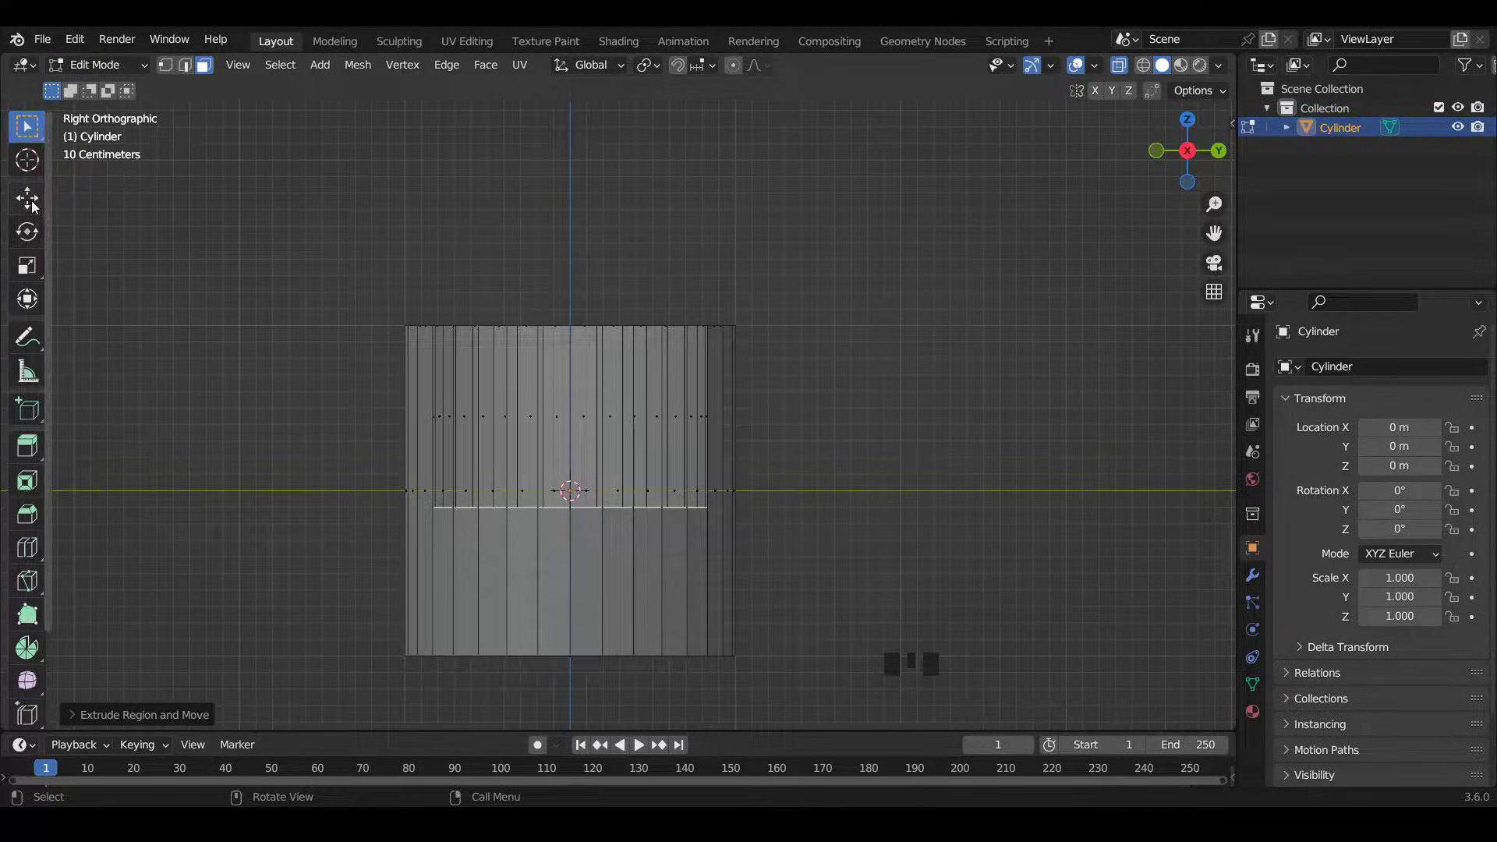
pyautogui.click(27, 198)
pyautogui.click(570, 431)
pyautogui.moveTo(570, 431); pyautogui.dragTo(568, 556)
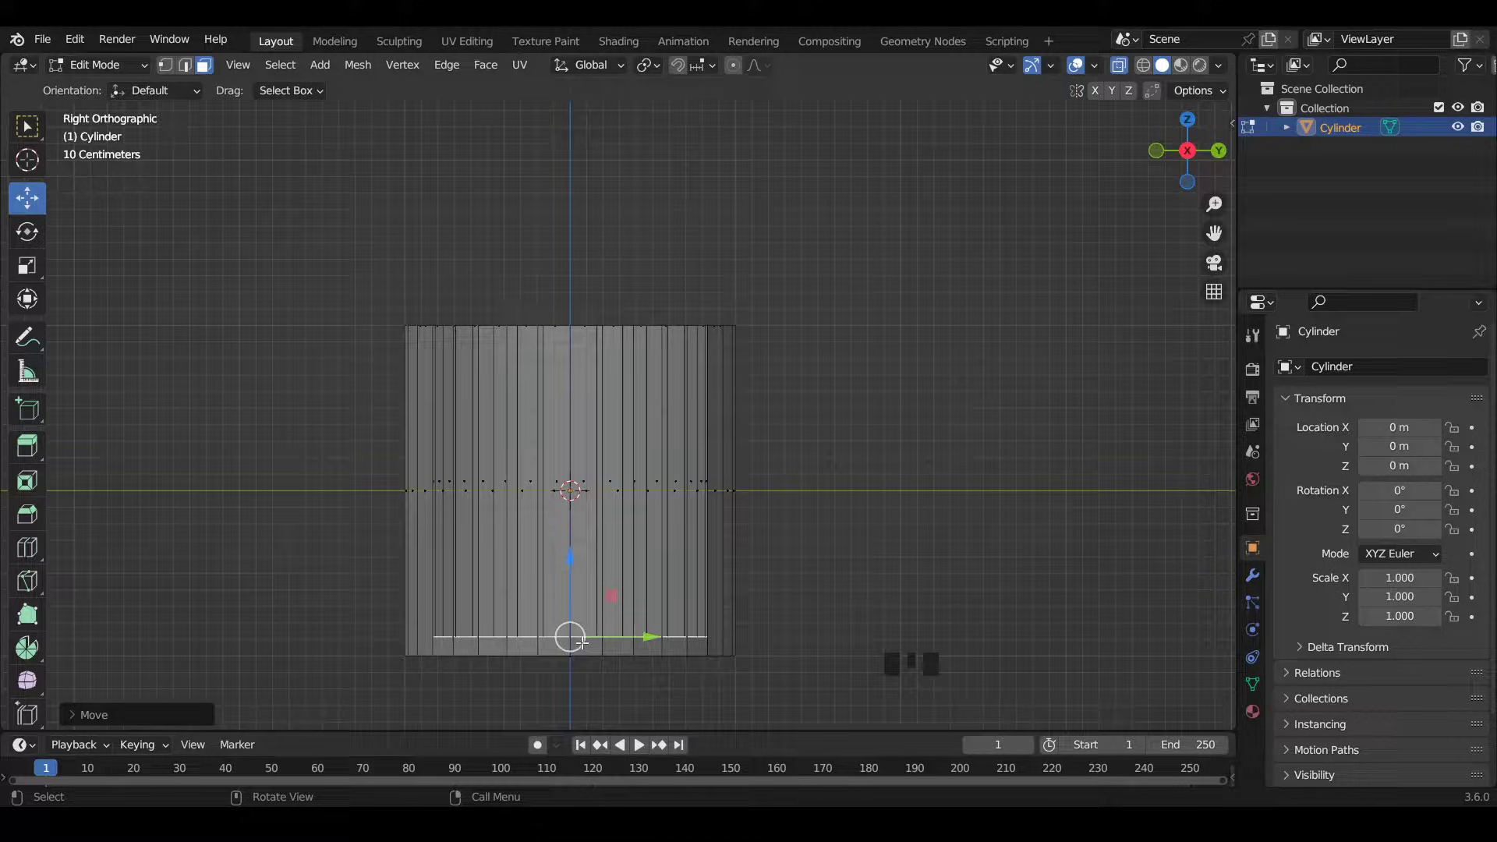
pyautogui.click(1117, 67)
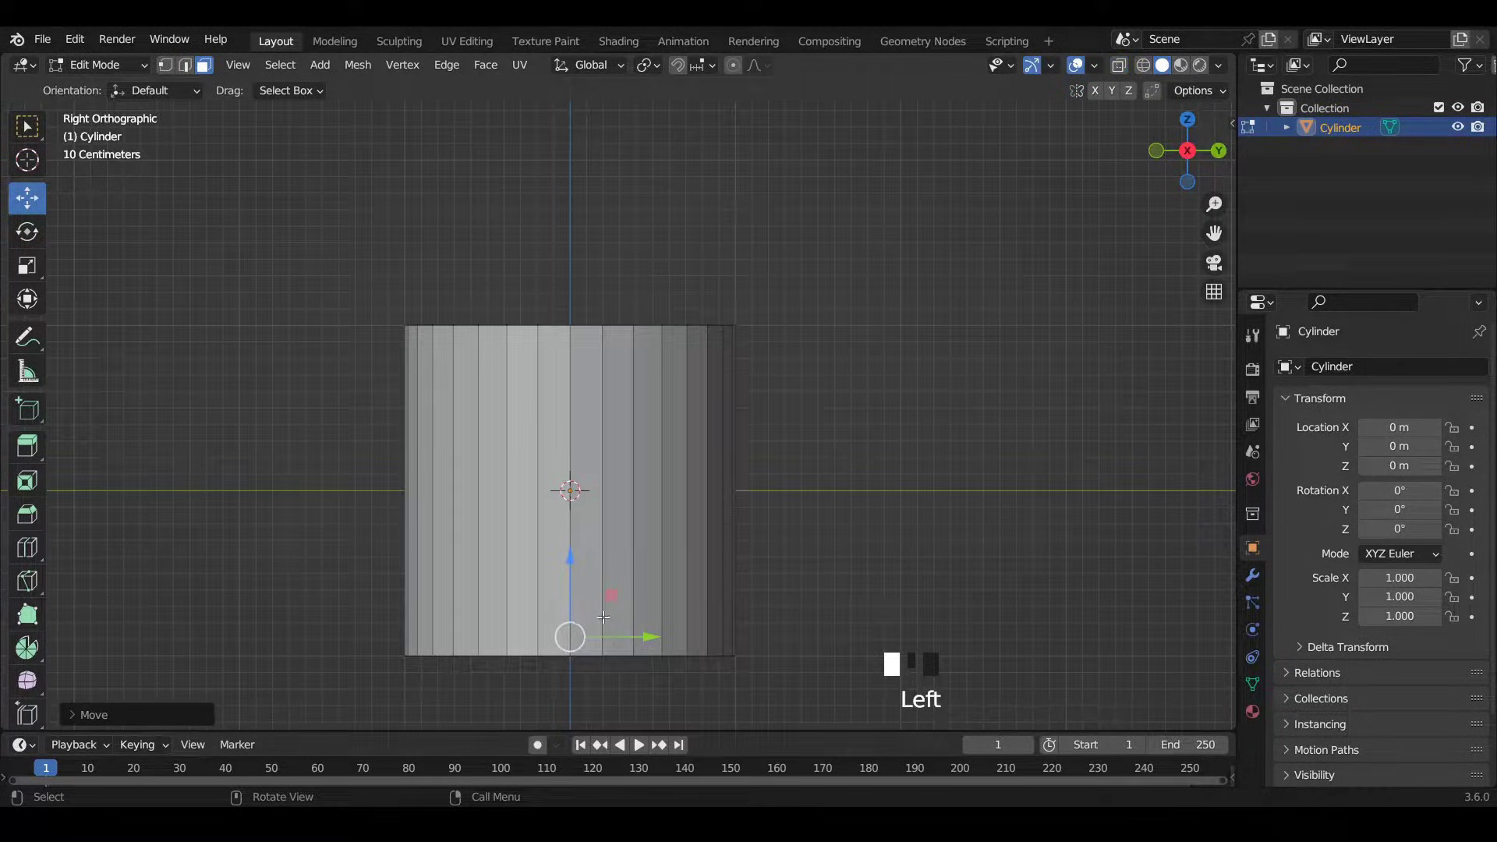
# Scale the cup's bottom face to about 0.67 so the walls taper toward the base.
pyautogui.moveTo(604, 617); pyautogui.dragTo(579, 463, button='middle')
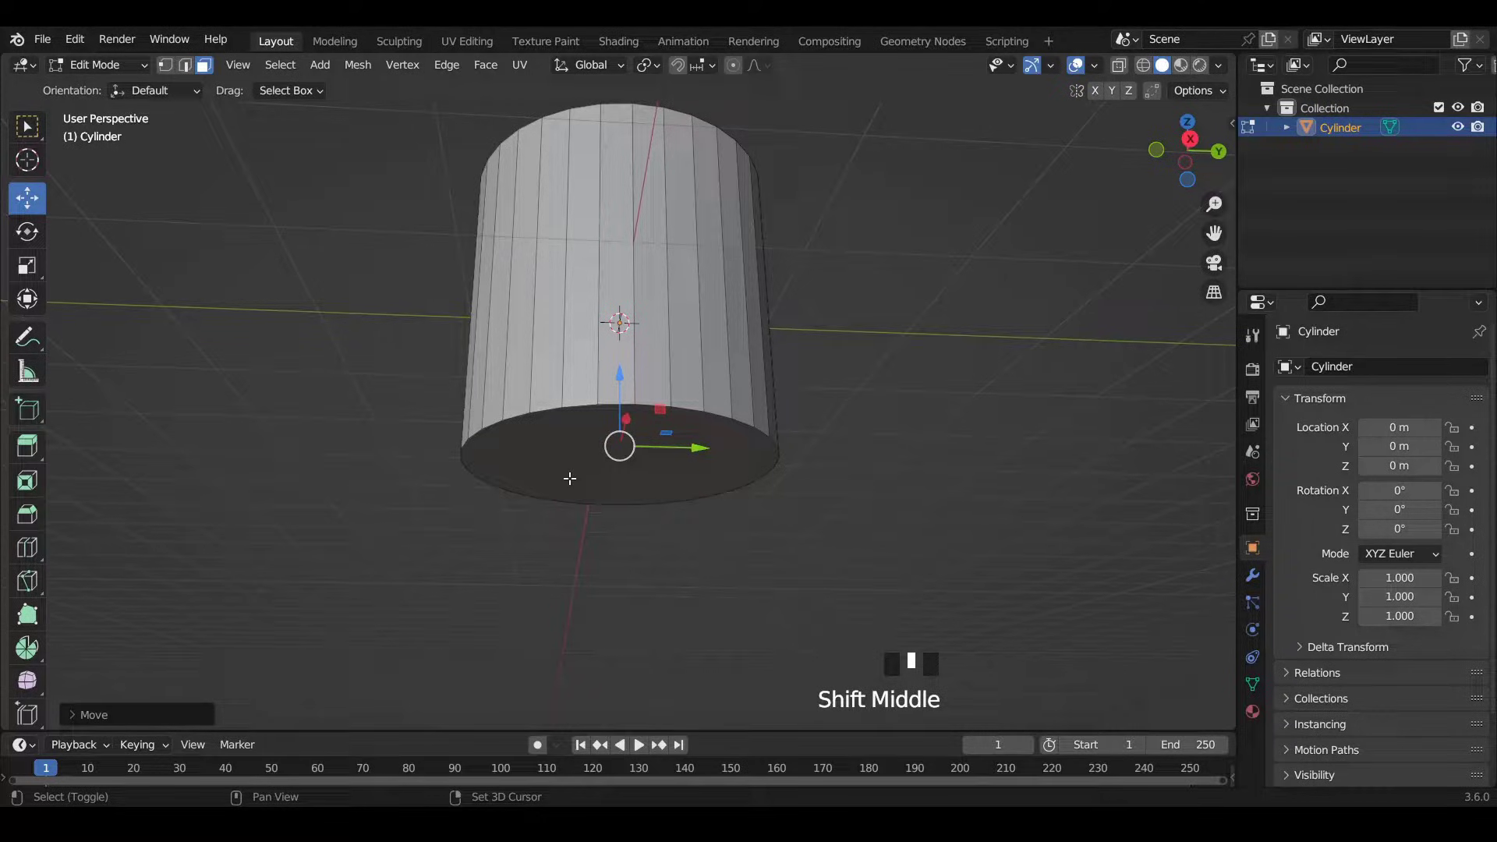
pyautogui.keyDown('shift'); pyautogui.click(569, 448); pyautogui.keyUp('shift')
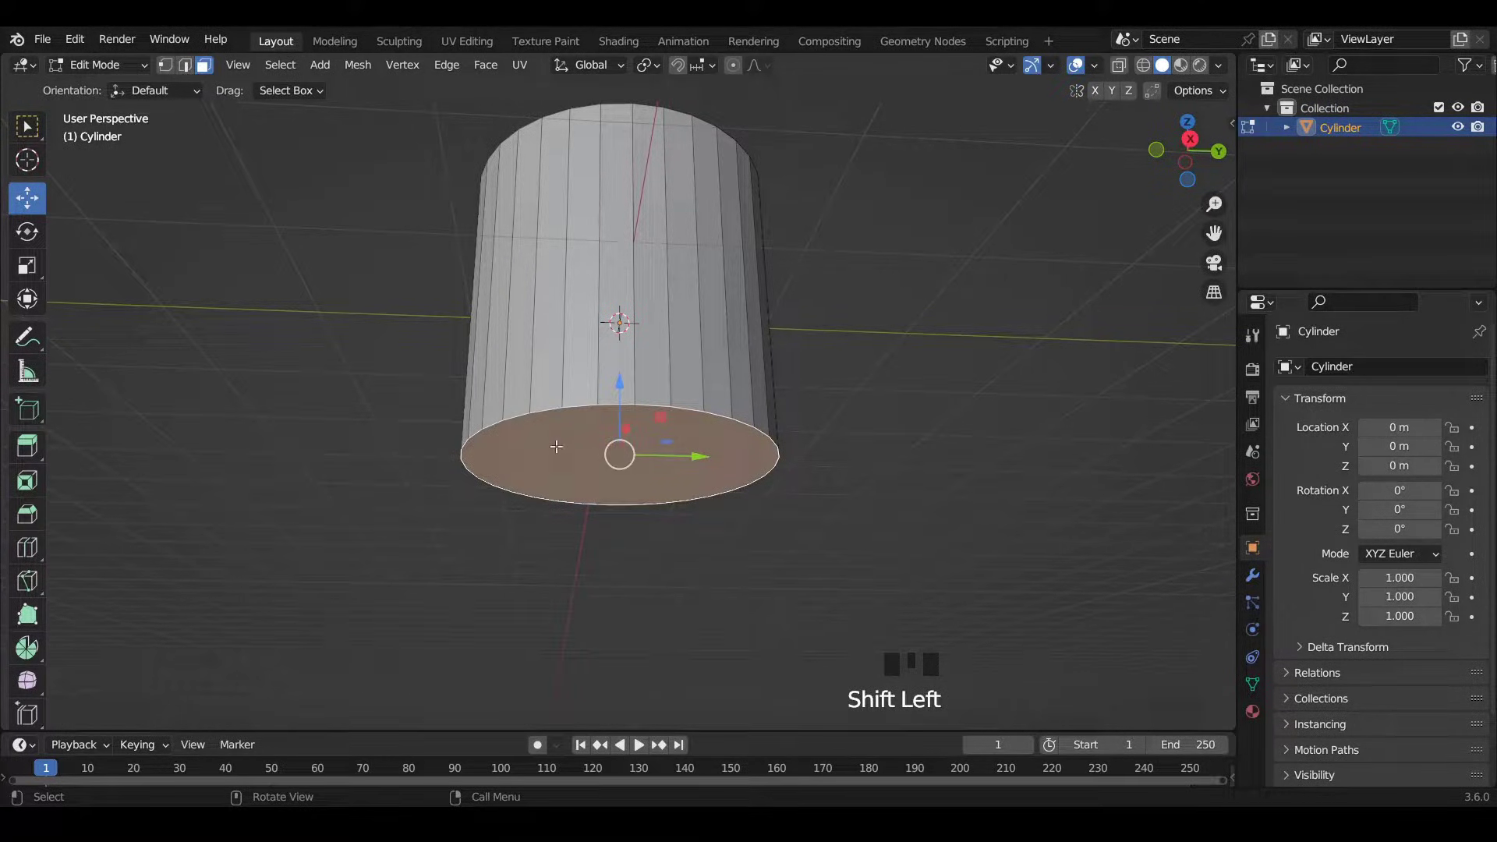
pyautogui.click(1190, 139)
pyautogui.click(1120, 65)
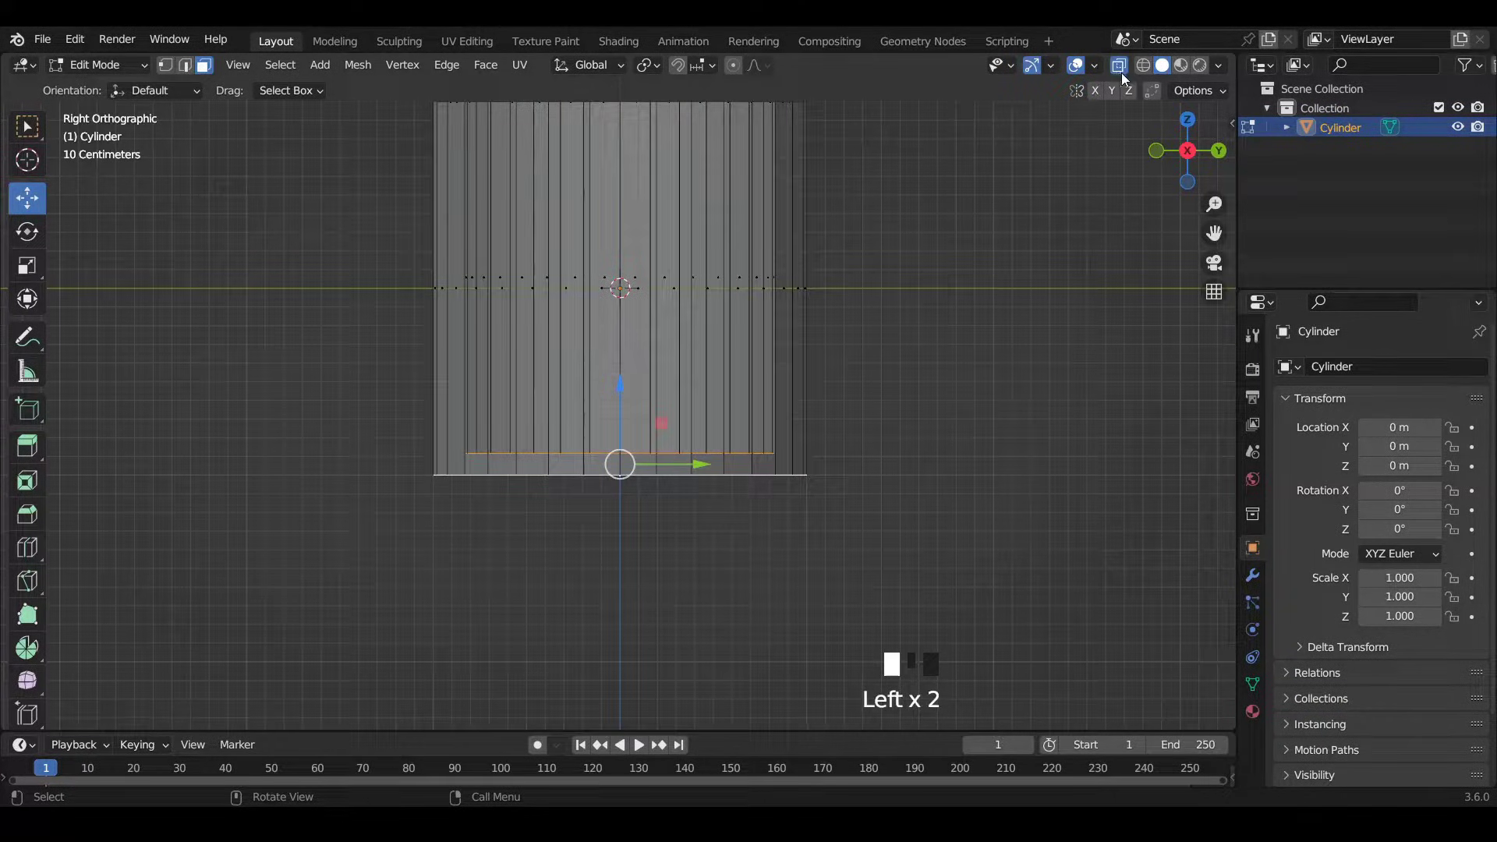
pyautogui.press('s')
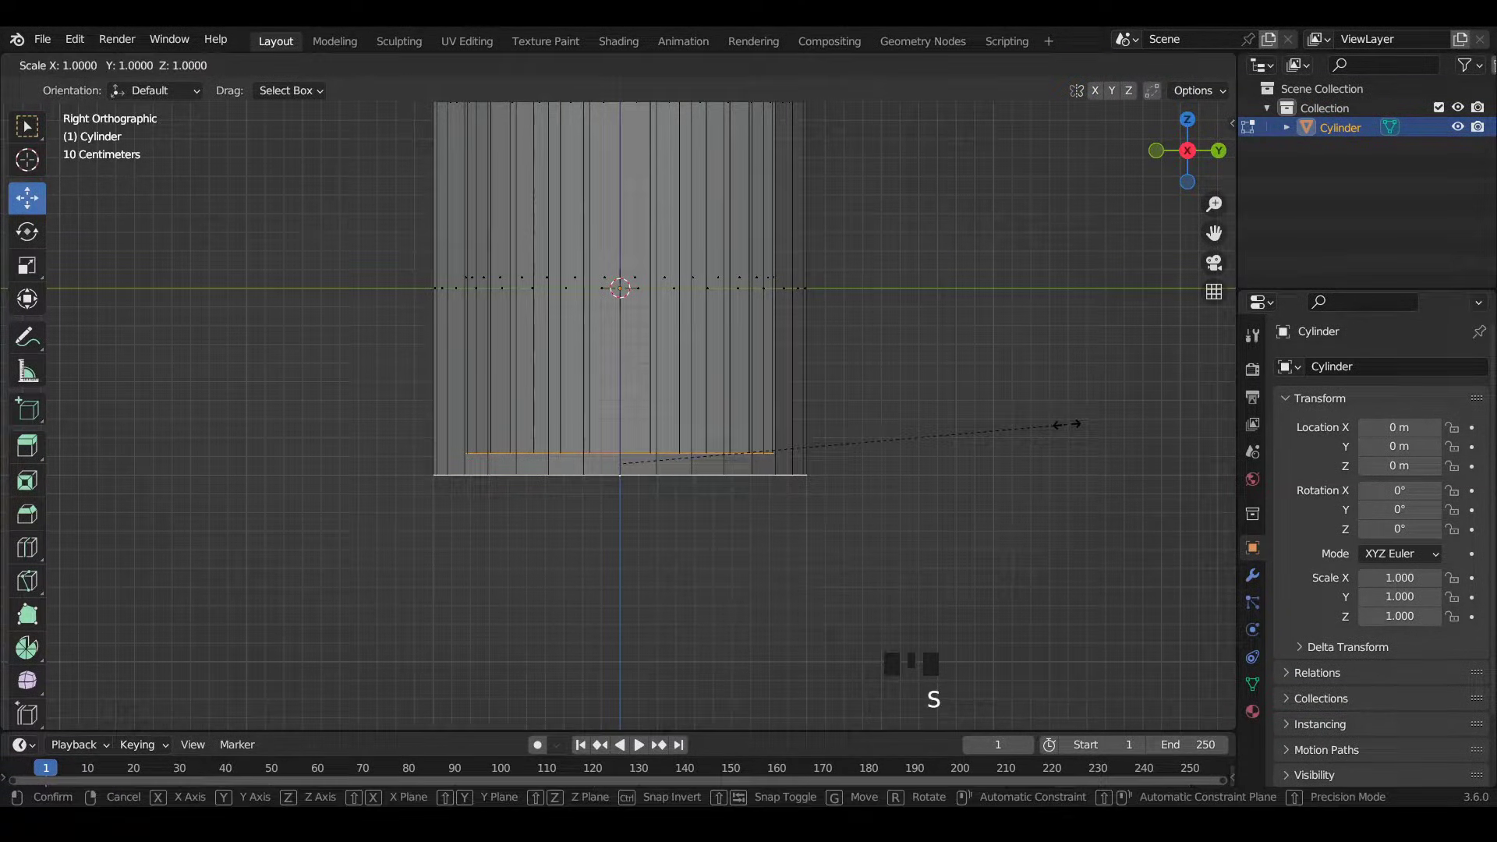
pyautogui.click(926, 431)
pyautogui.keyDown('shift'); pyautogui.moveTo(696, 384); pyautogui.dragTo(701, 481, button='middle'); pyautogui.keyUp('shift')
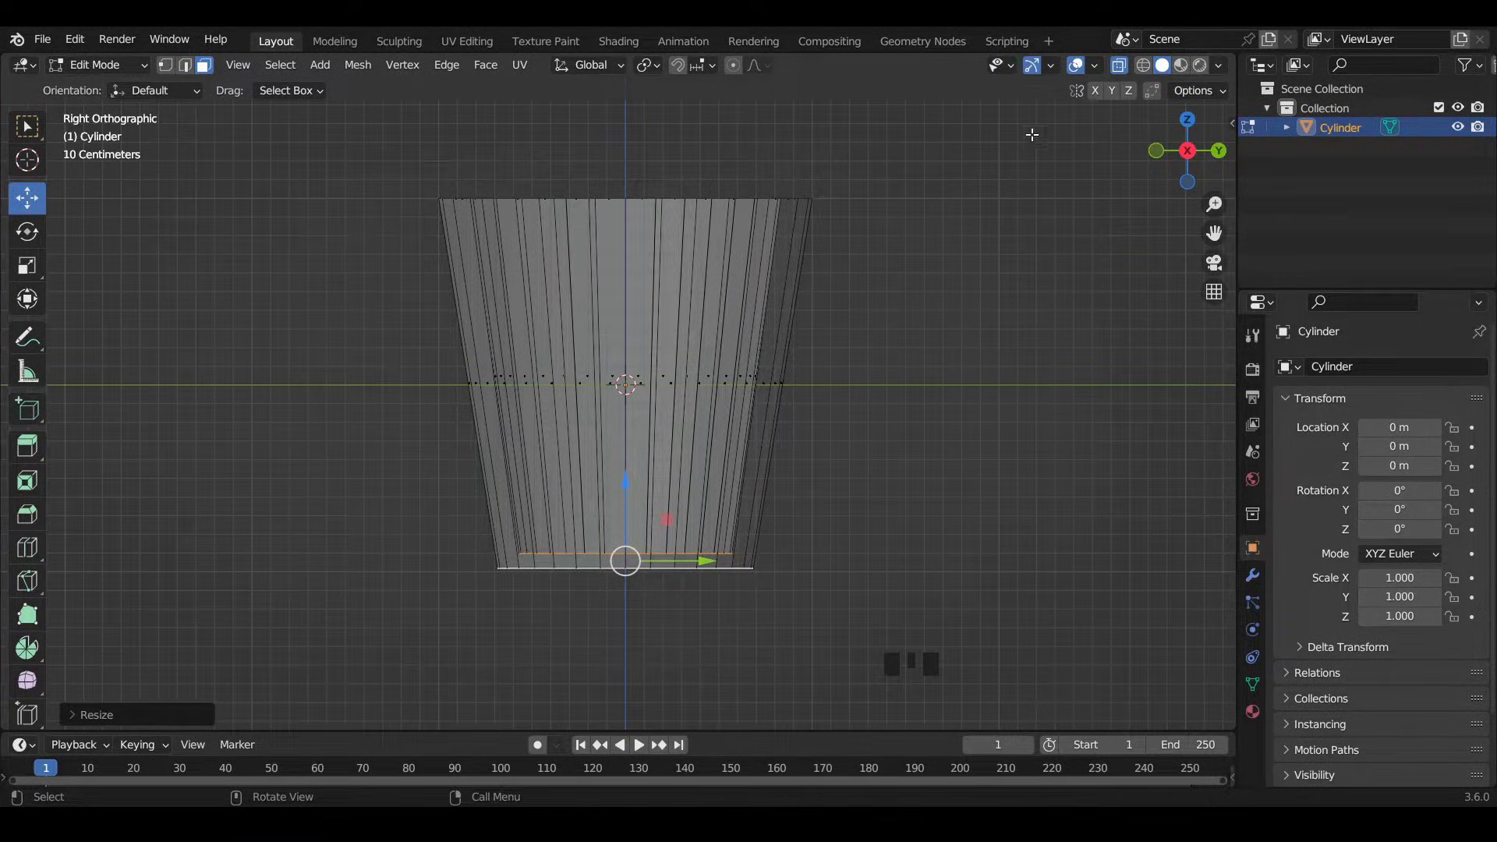
pyautogui.moveTo(708, 290); pyautogui.dragTo(716, 410, button='middle')
# With X-ray off, add six centered horizontal loop cuts around the cup's sides.
pyautogui.click(1119, 67)
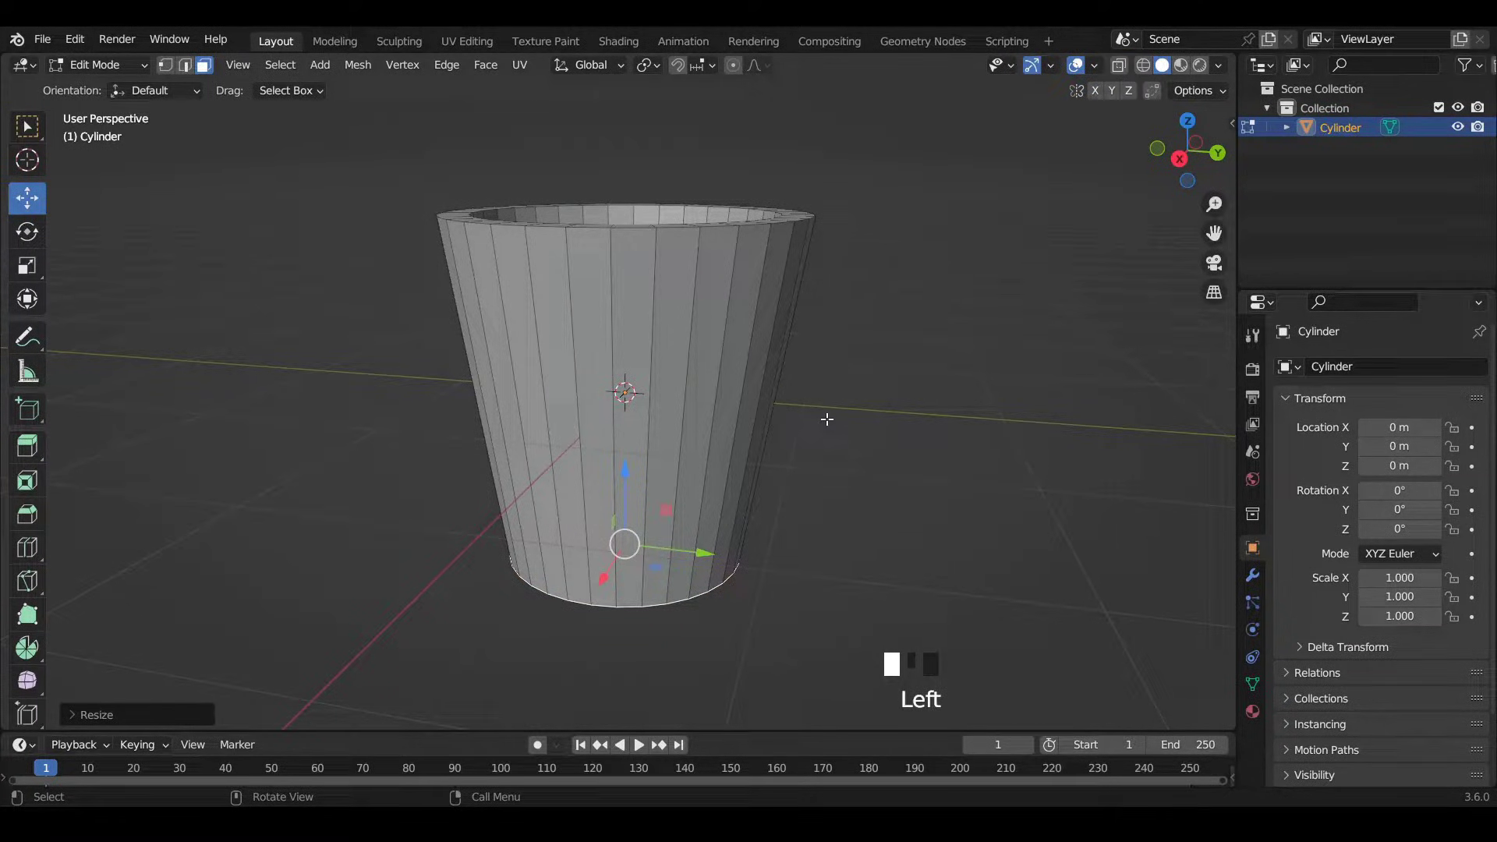
pyautogui.keyDown('shift'); pyautogui.moveTo(682, 259); pyautogui.dragTo(662, 281, button='middle'); pyautogui.keyUp('shift')
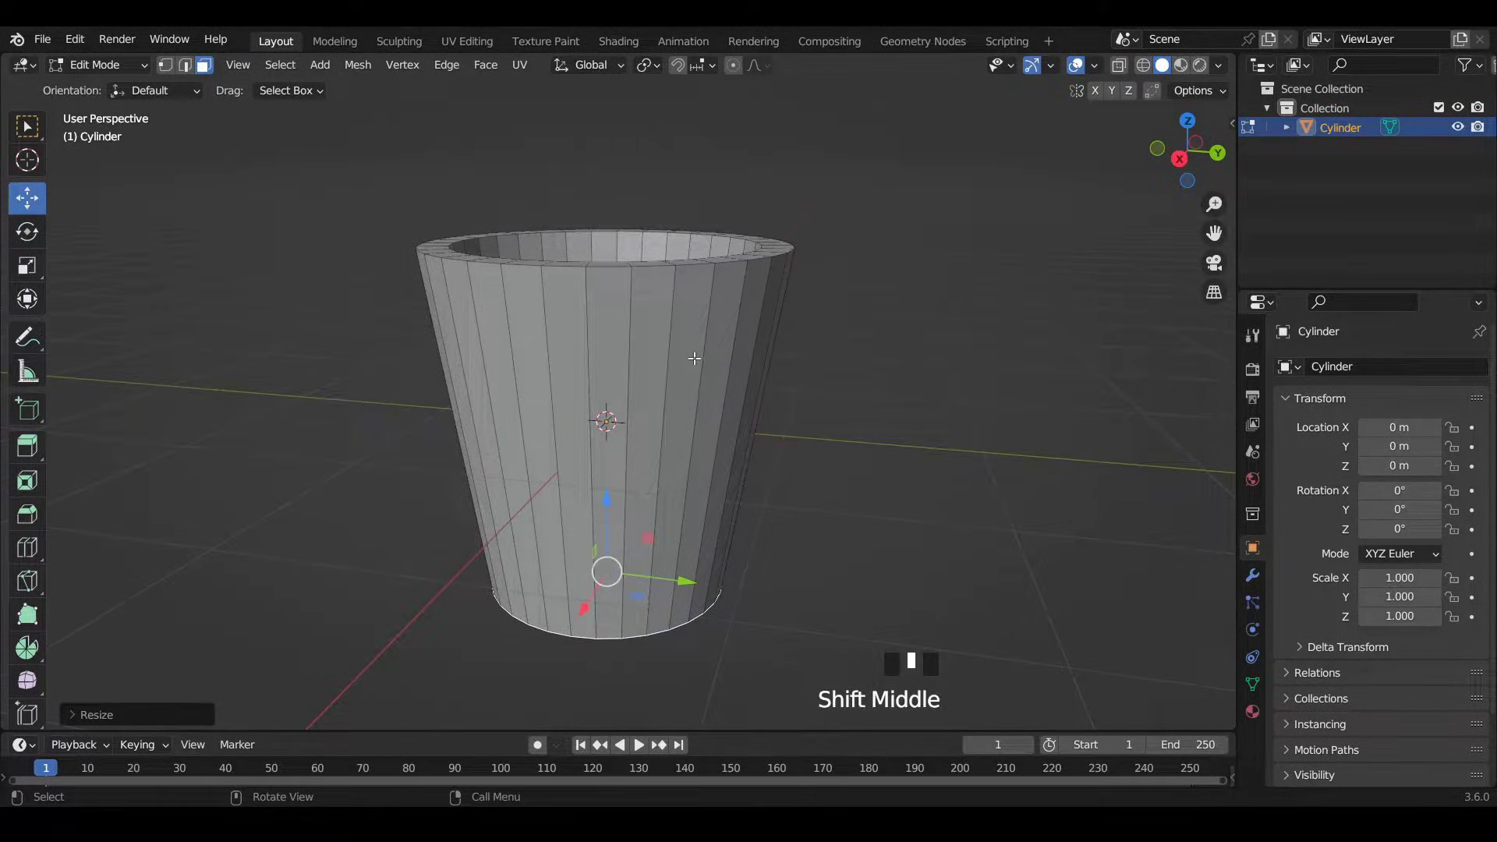
pyautogui.scroll(-2, 722, 441)
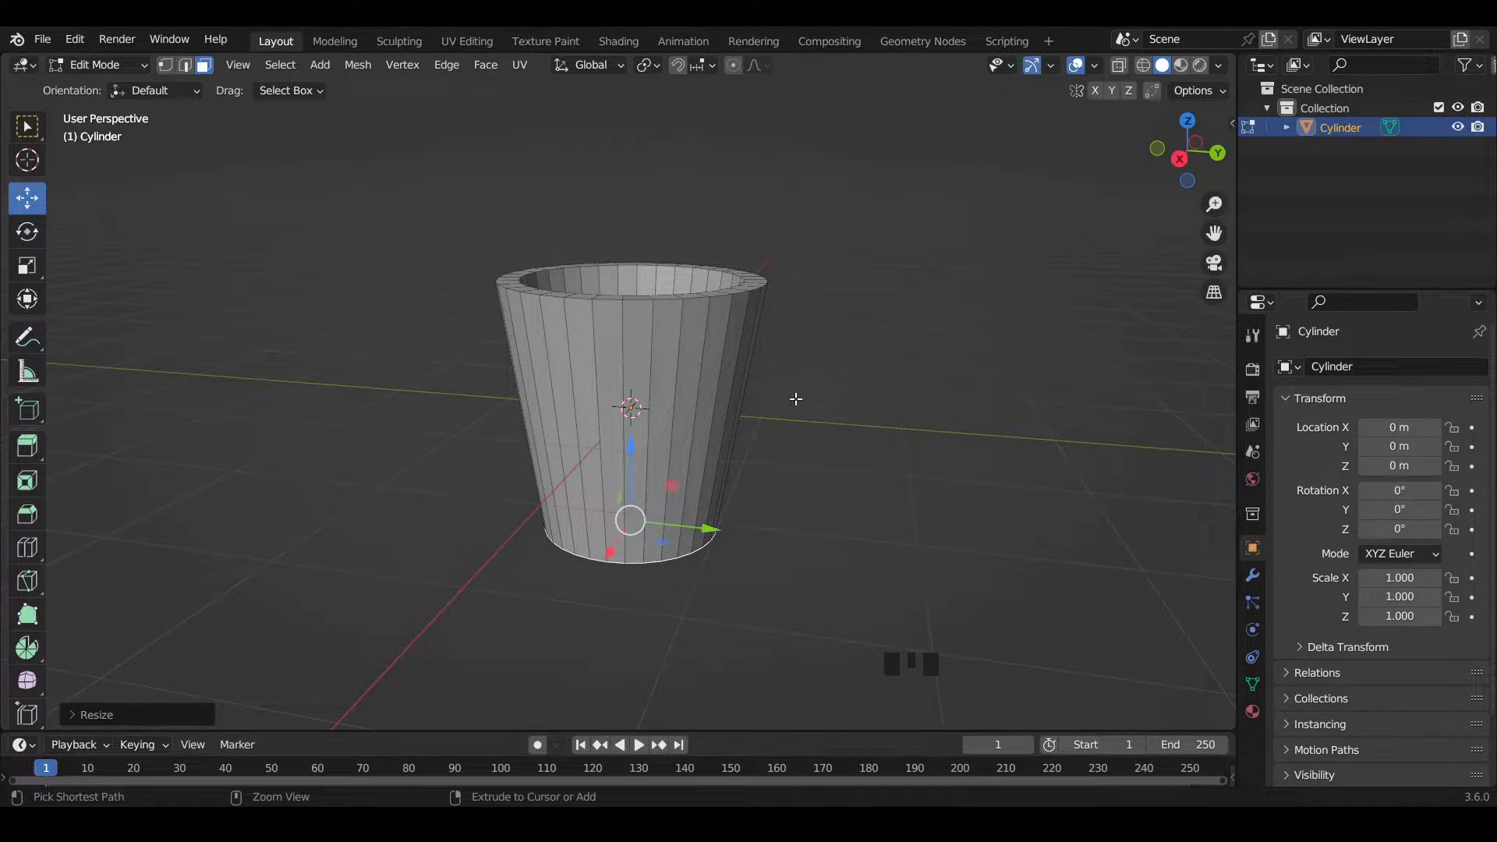
pyautogui.hotkey('ctrl', 'r')
pyautogui.scroll(4, 748, 399)
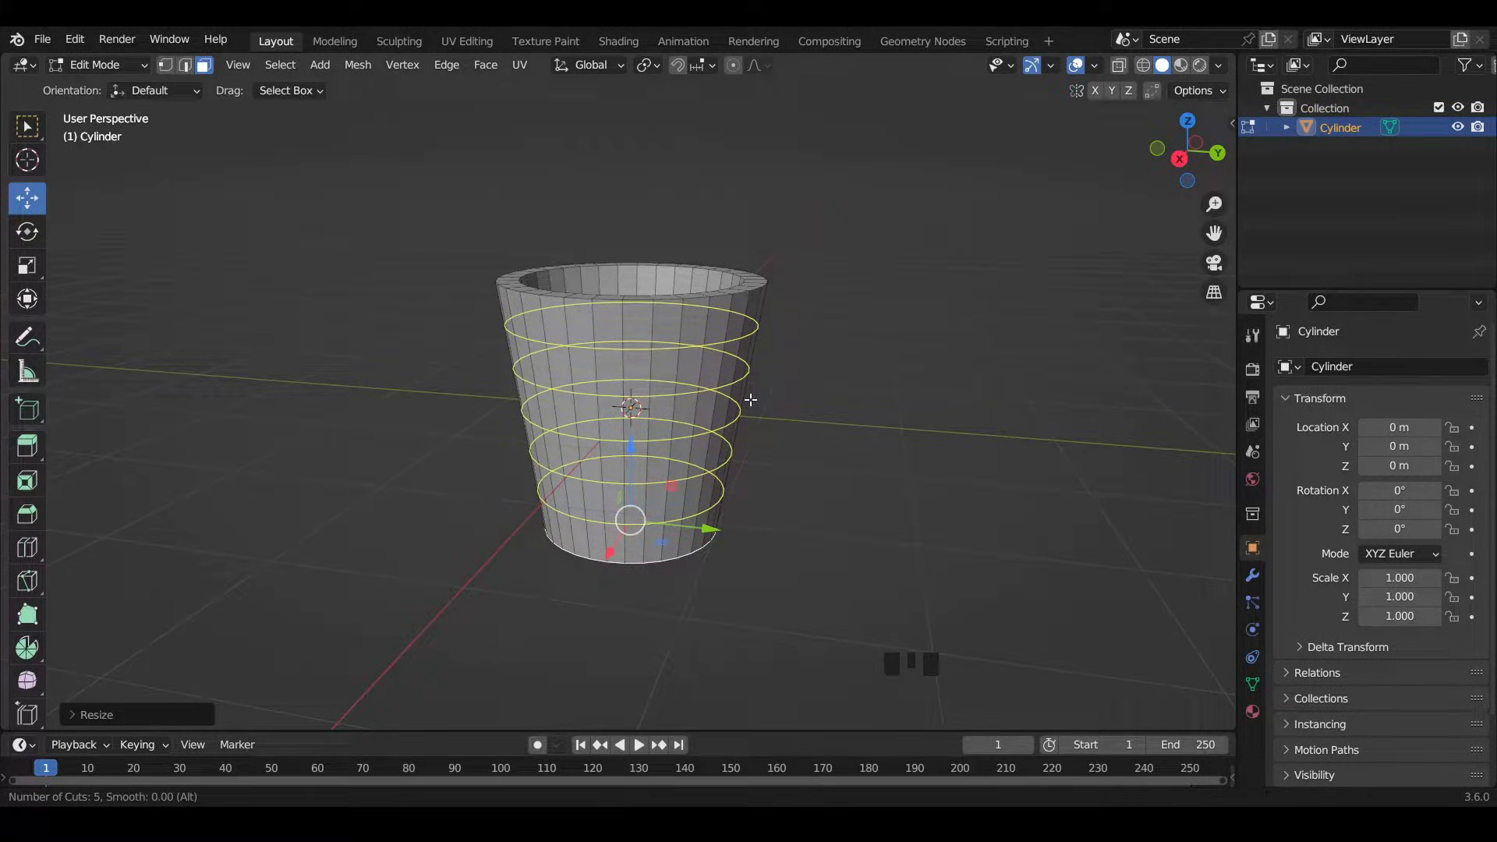
pyautogui.scroll(1, 750, 399)
pyautogui.click(750, 399)
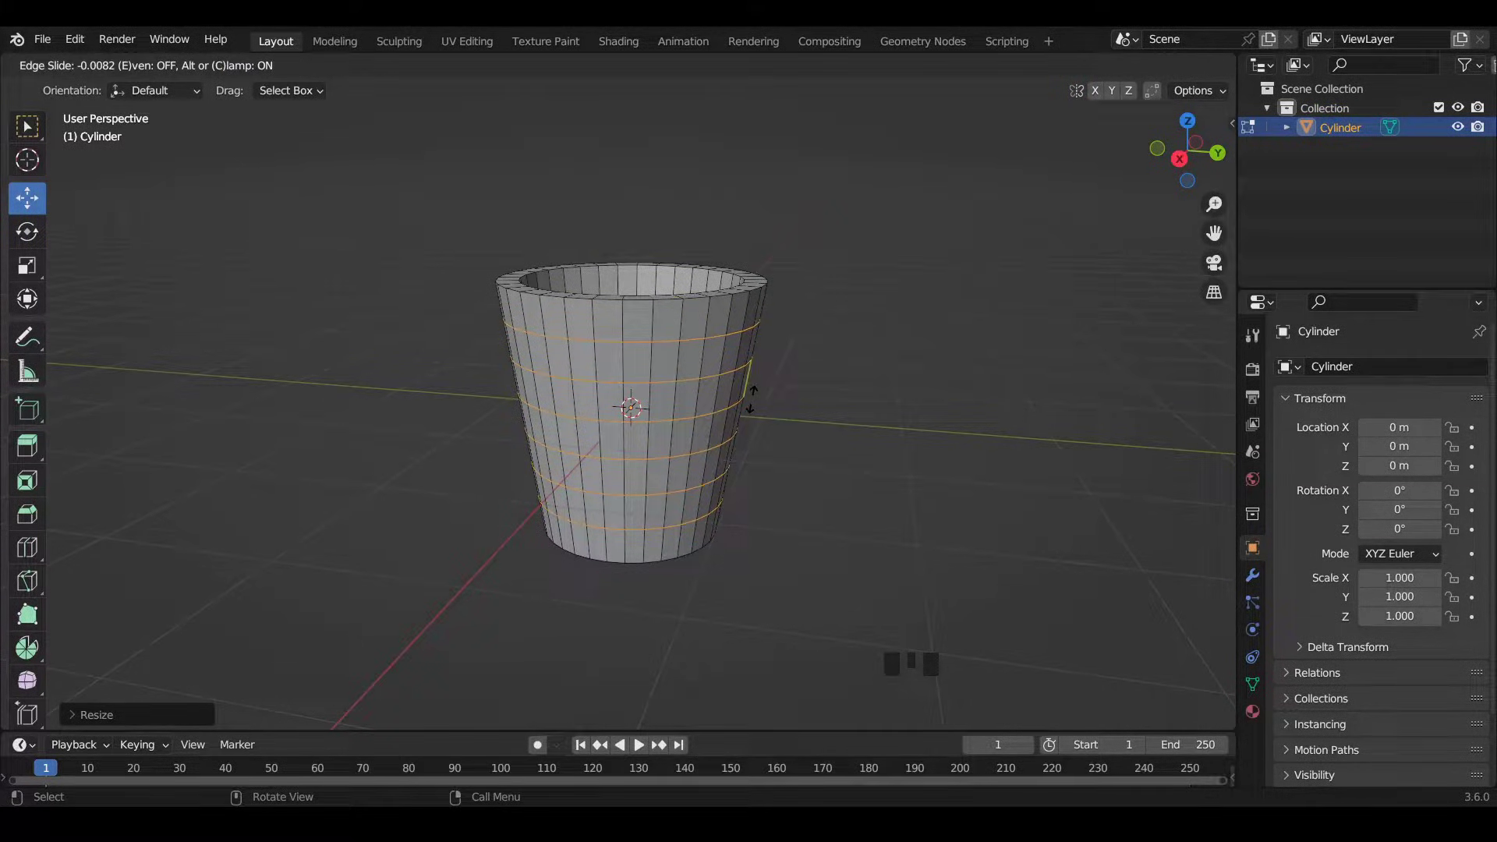
pyautogui.click(750, 399)
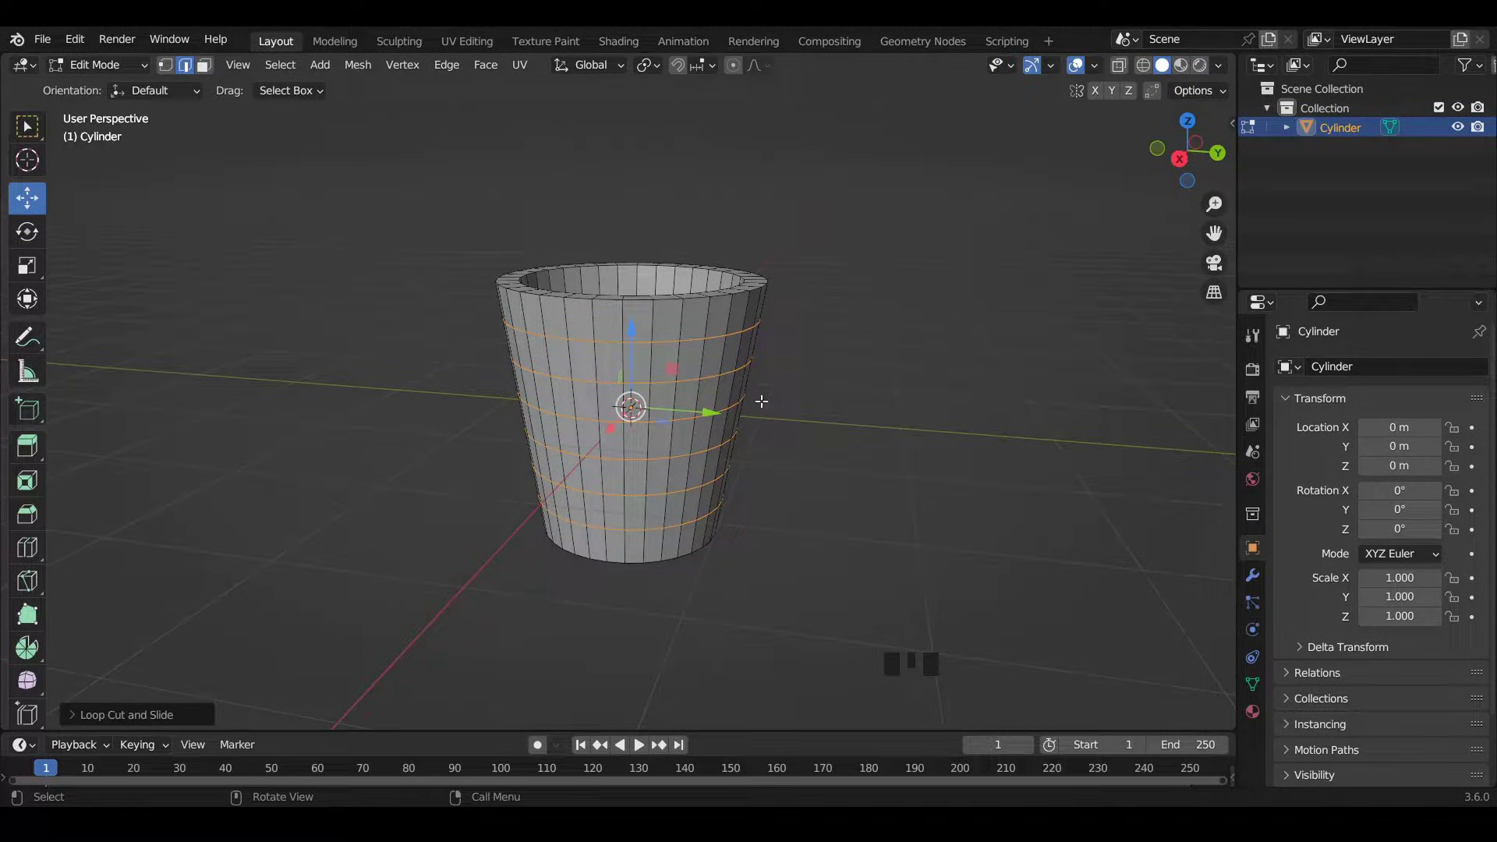
# Select one upper and one lower side face of the cup and inset them.
pyautogui.moveTo(645, 345); pyautogui.dragTo(258, 154, button='middle')
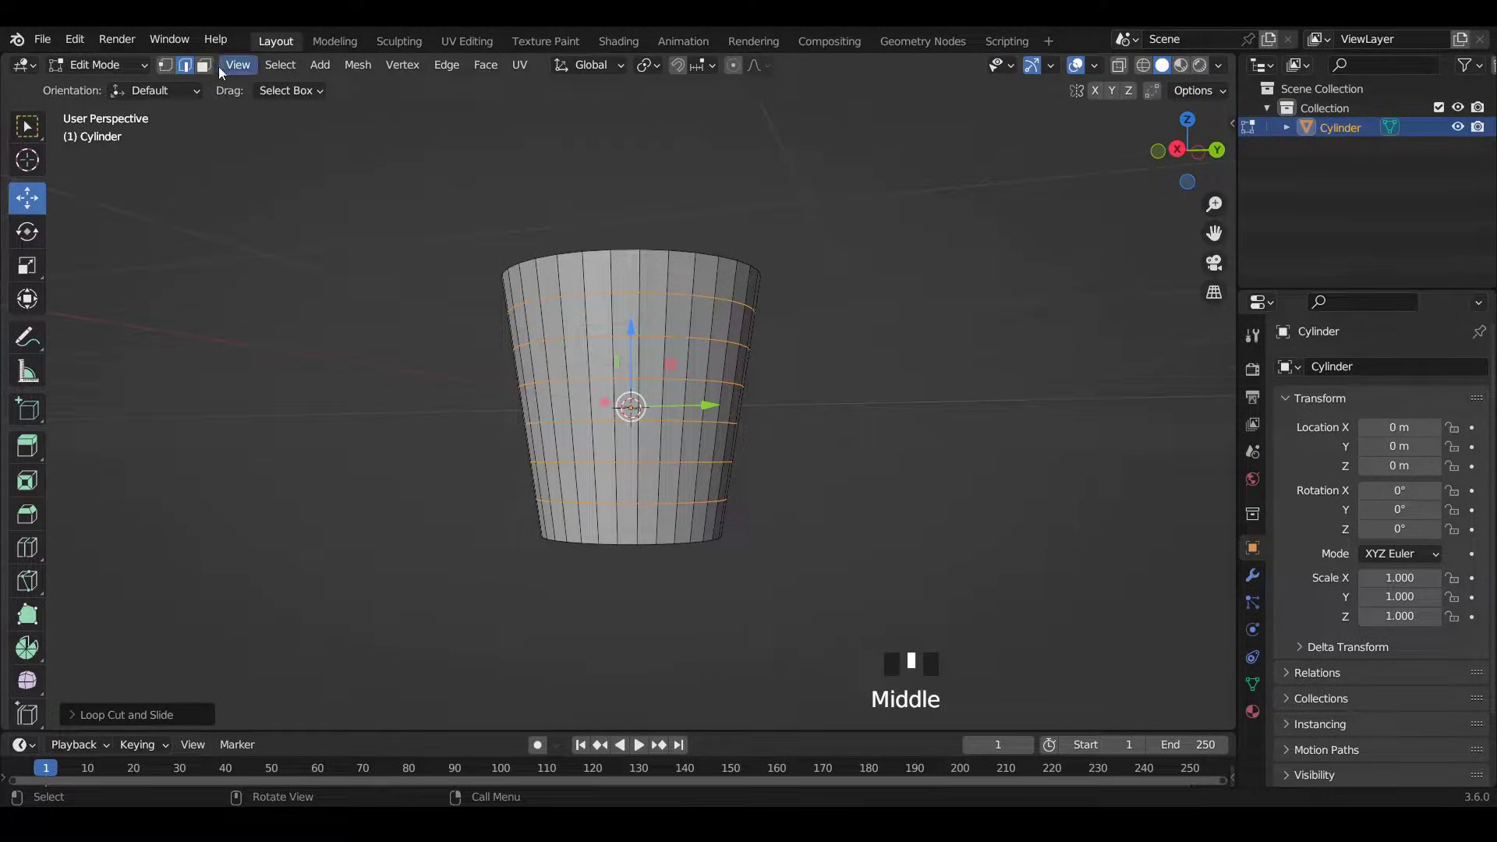
pyautogui.click(203, 65)
pyautogui.moveTo(608, 367); pyautogui.dragTo(706, 252, button='middle')
pyautogui.scroll(4, 789, 365)
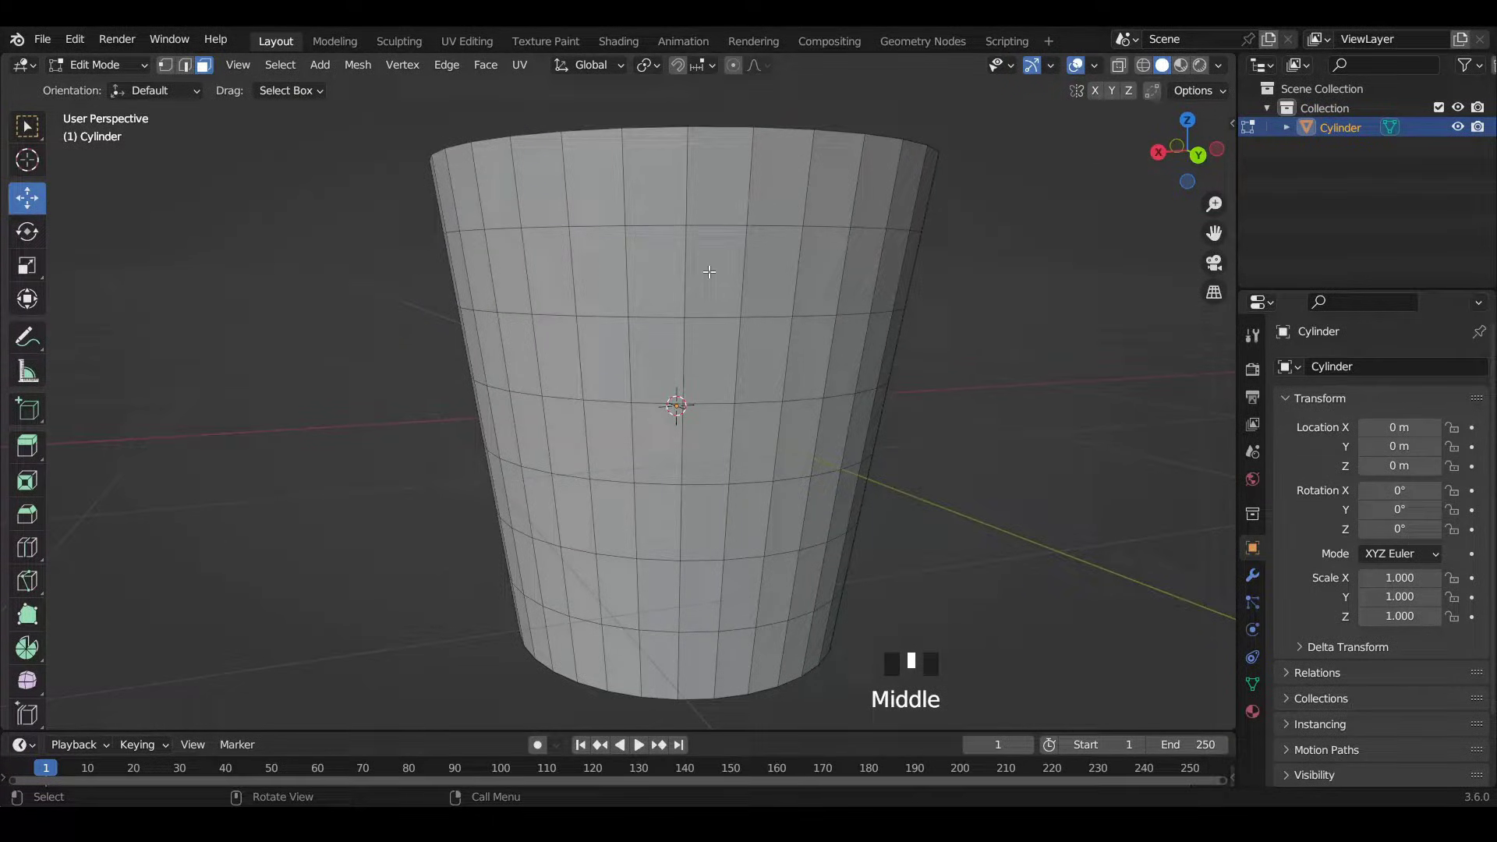
pyautogui.click(709, 271)
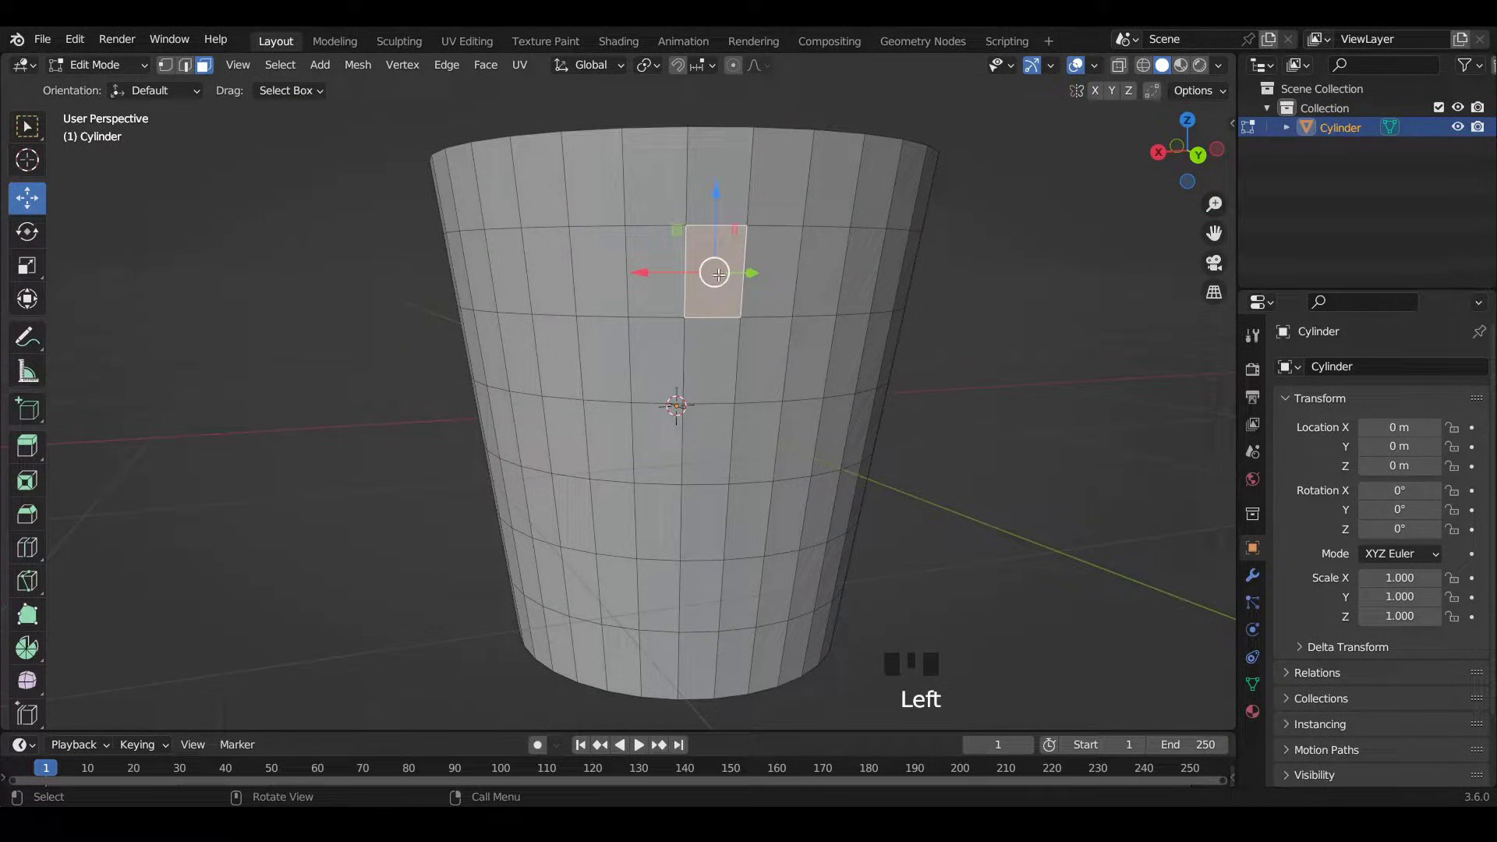
pyautogui.keyDown('shift'); pyautogui.click(704, 586); pyautogui.keyUp('shift')
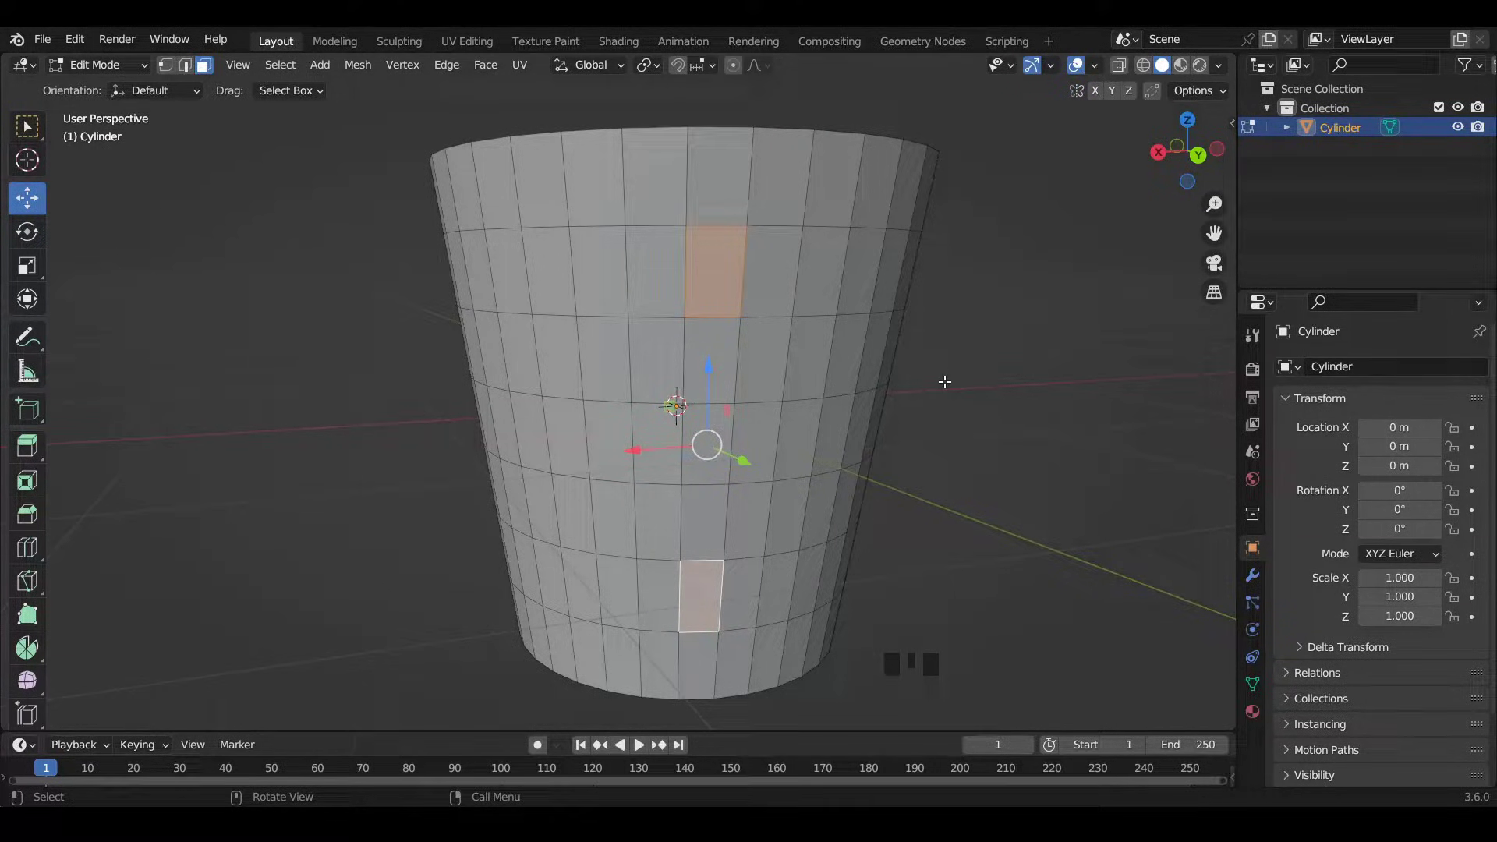
pyautogui.press('i')
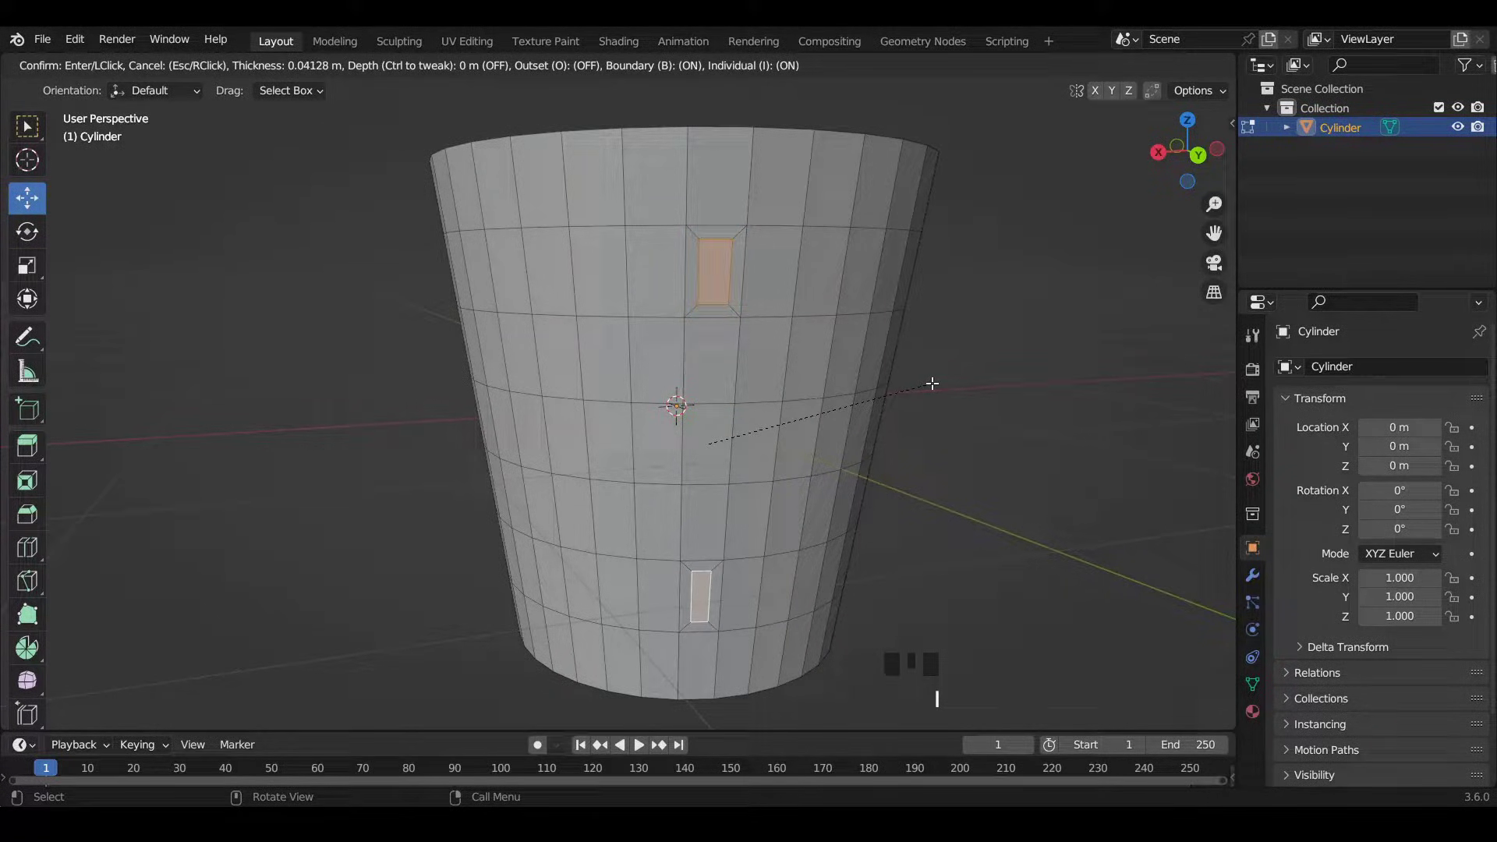
pyautogui.click(932, 384)
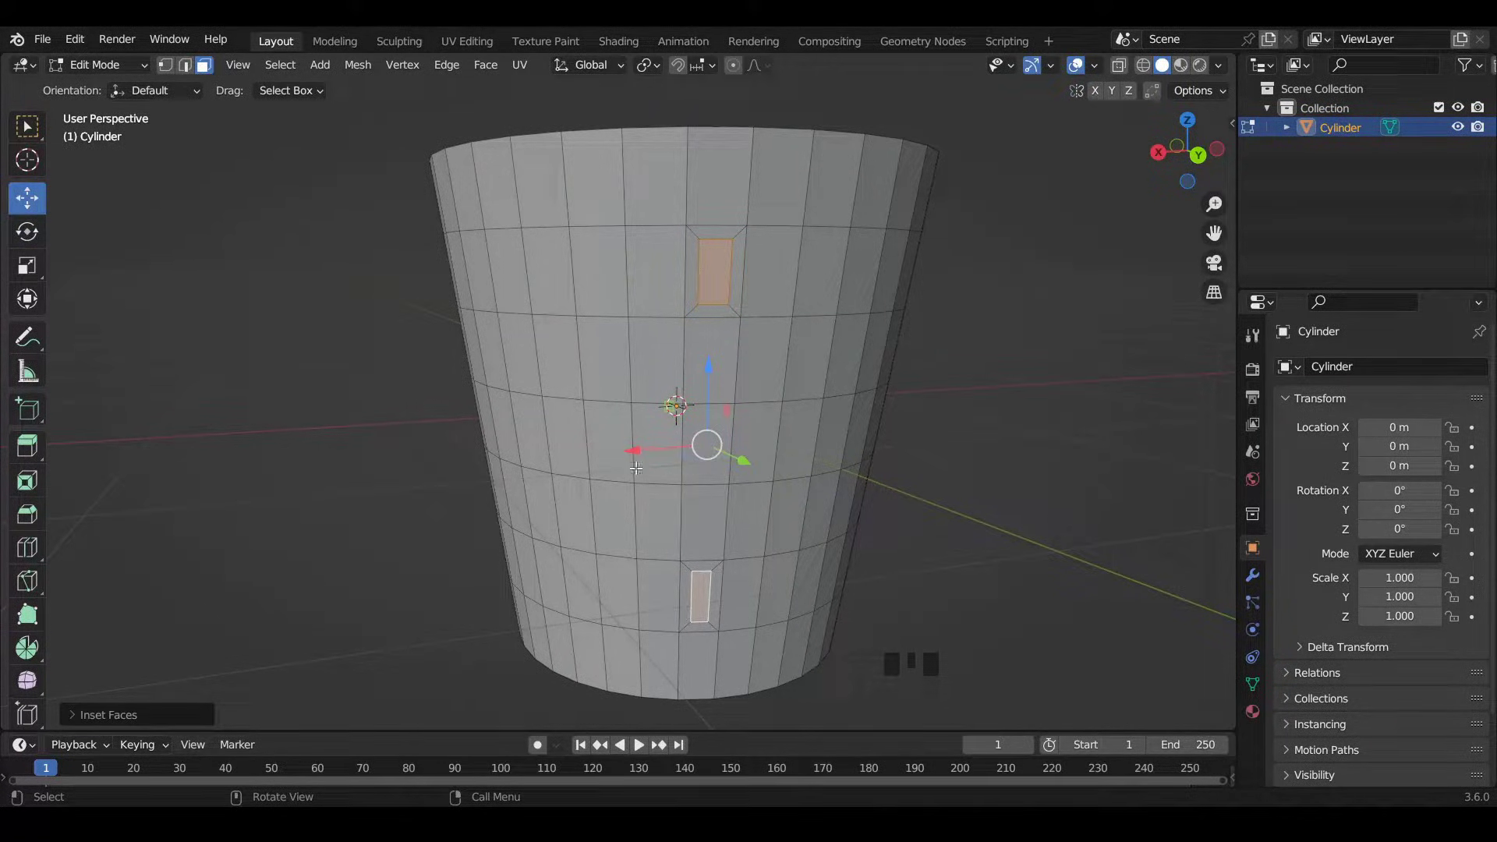
pyautogui.moveTo(705, 505); pyautogui.dragTo(858, 548, button='middle')
# Extrude the two inset side faces outward about 0.065 m into small stubs.
pyautogui.press('e')
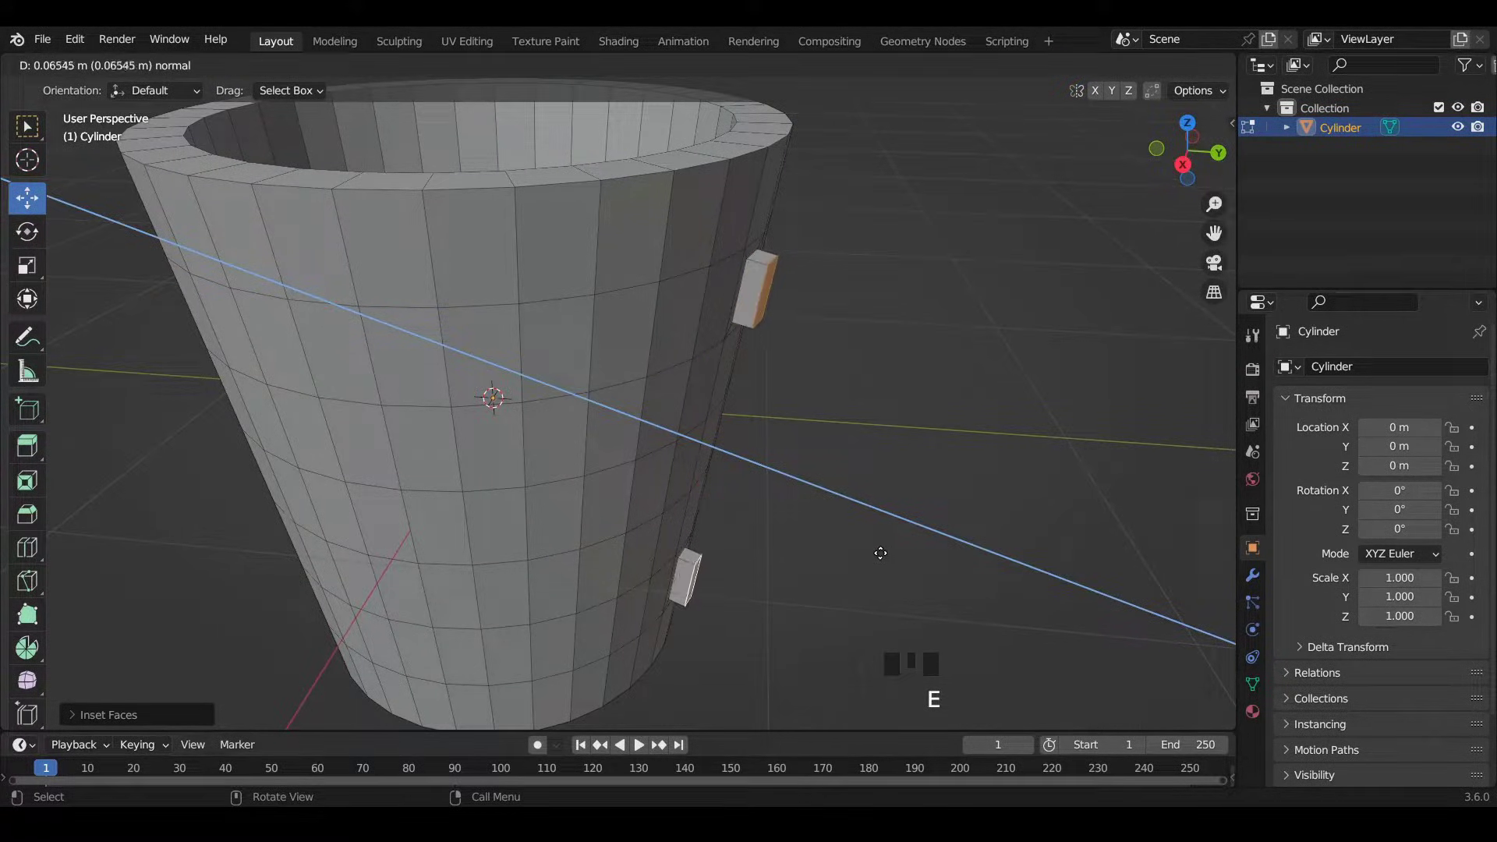
pyautogui.click(905, 560)
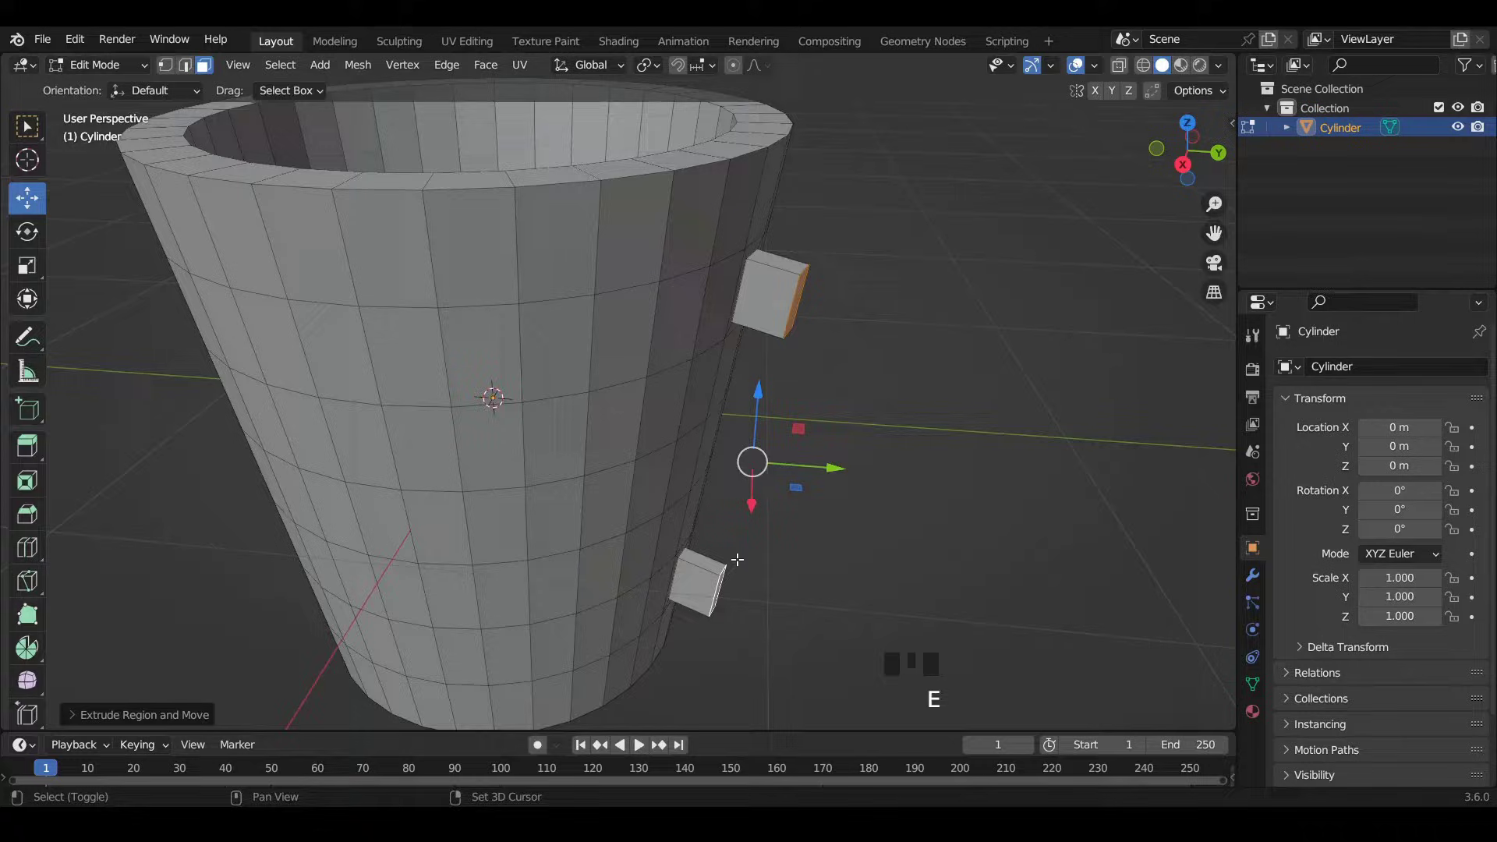
pyautogui.keyDown('shift'); pyautogui.moveTo(906, 560); pyautogui.dragTo(632, 400, button='middle'); pyautogui.keyUp('shift')
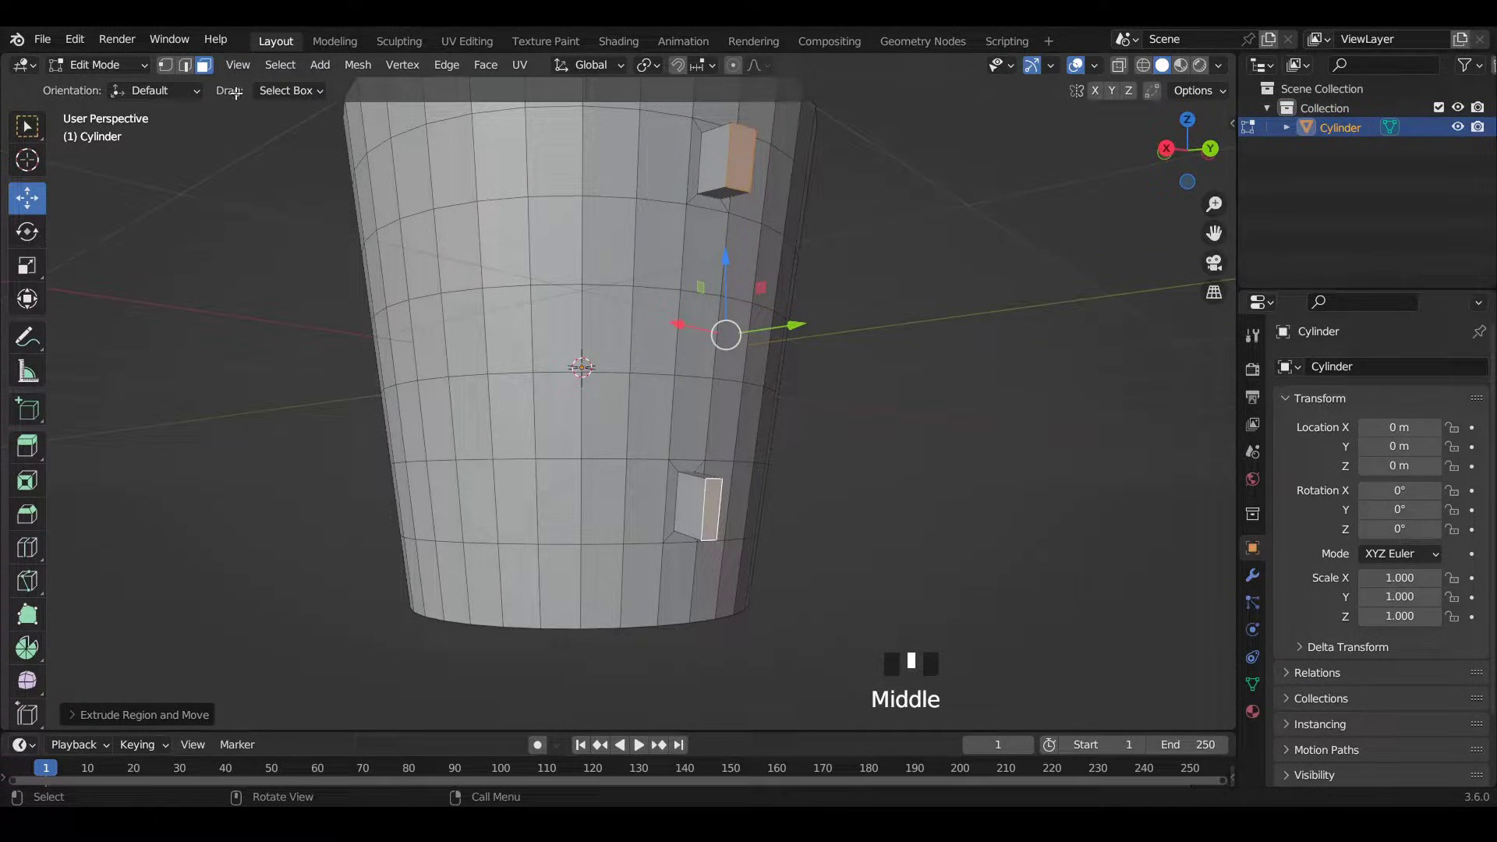
pyautogui.keyDown('shift'); pyautogui.moveTo(734, 439); pyautogui.dragTo(706, 477, button='middle'); pyautogui.keyUp('shift')
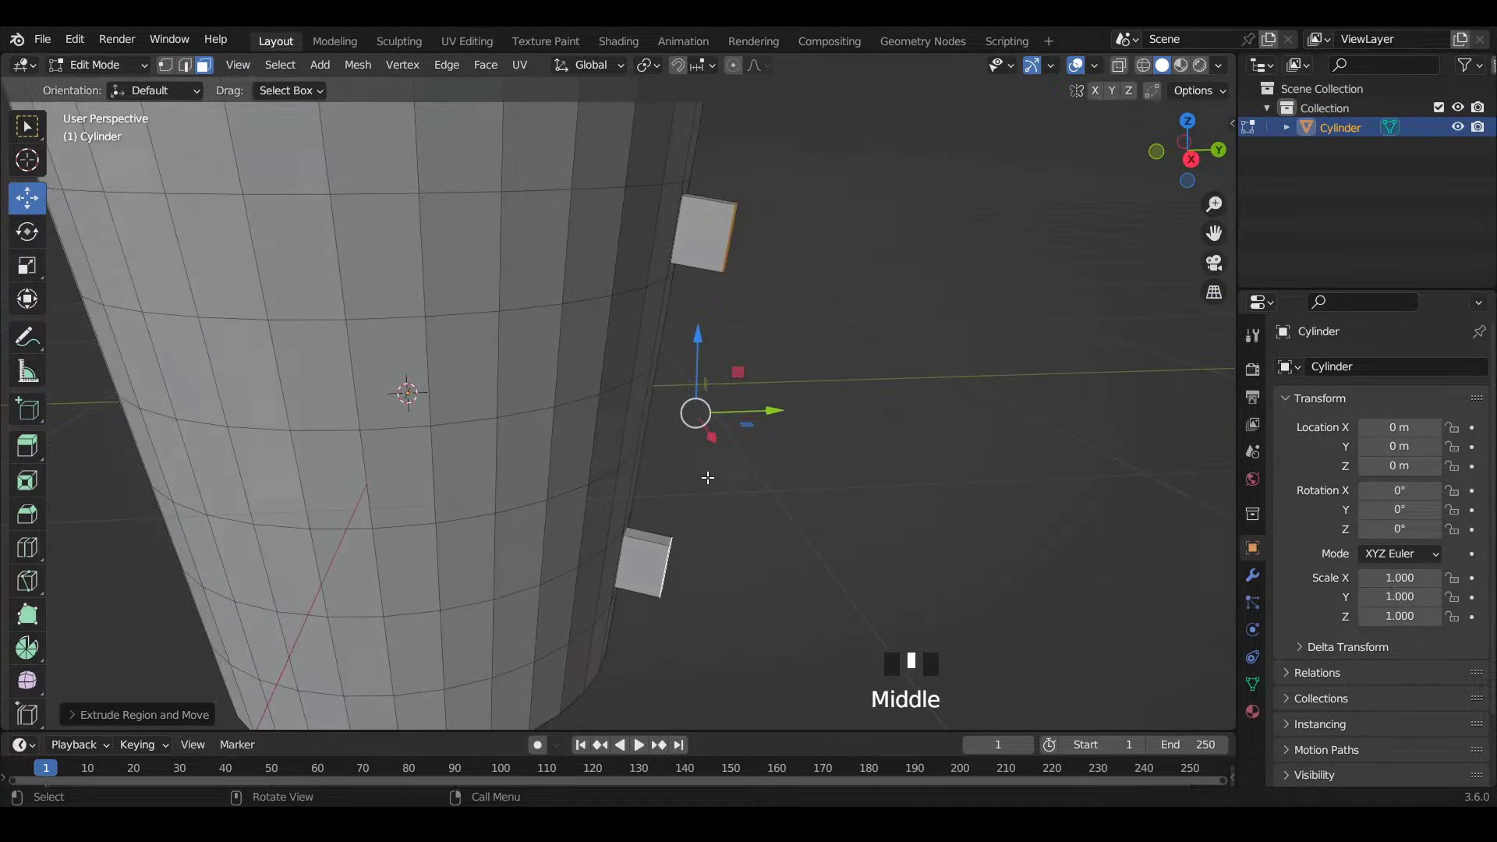
pyautogui.scroll(-3, 741, 483)
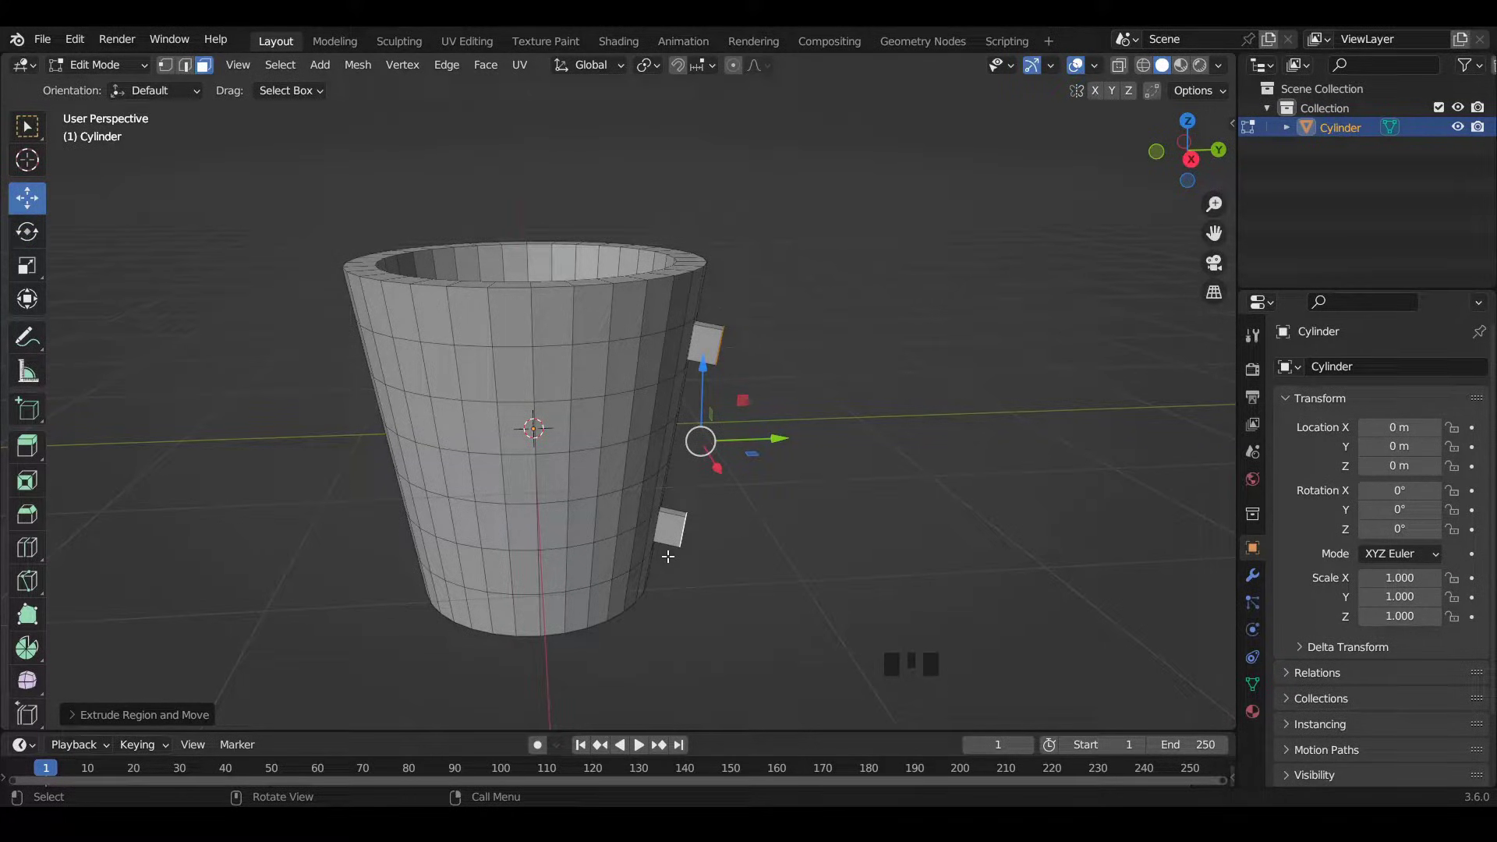
pyautogui.scroll(3, 714, 527)
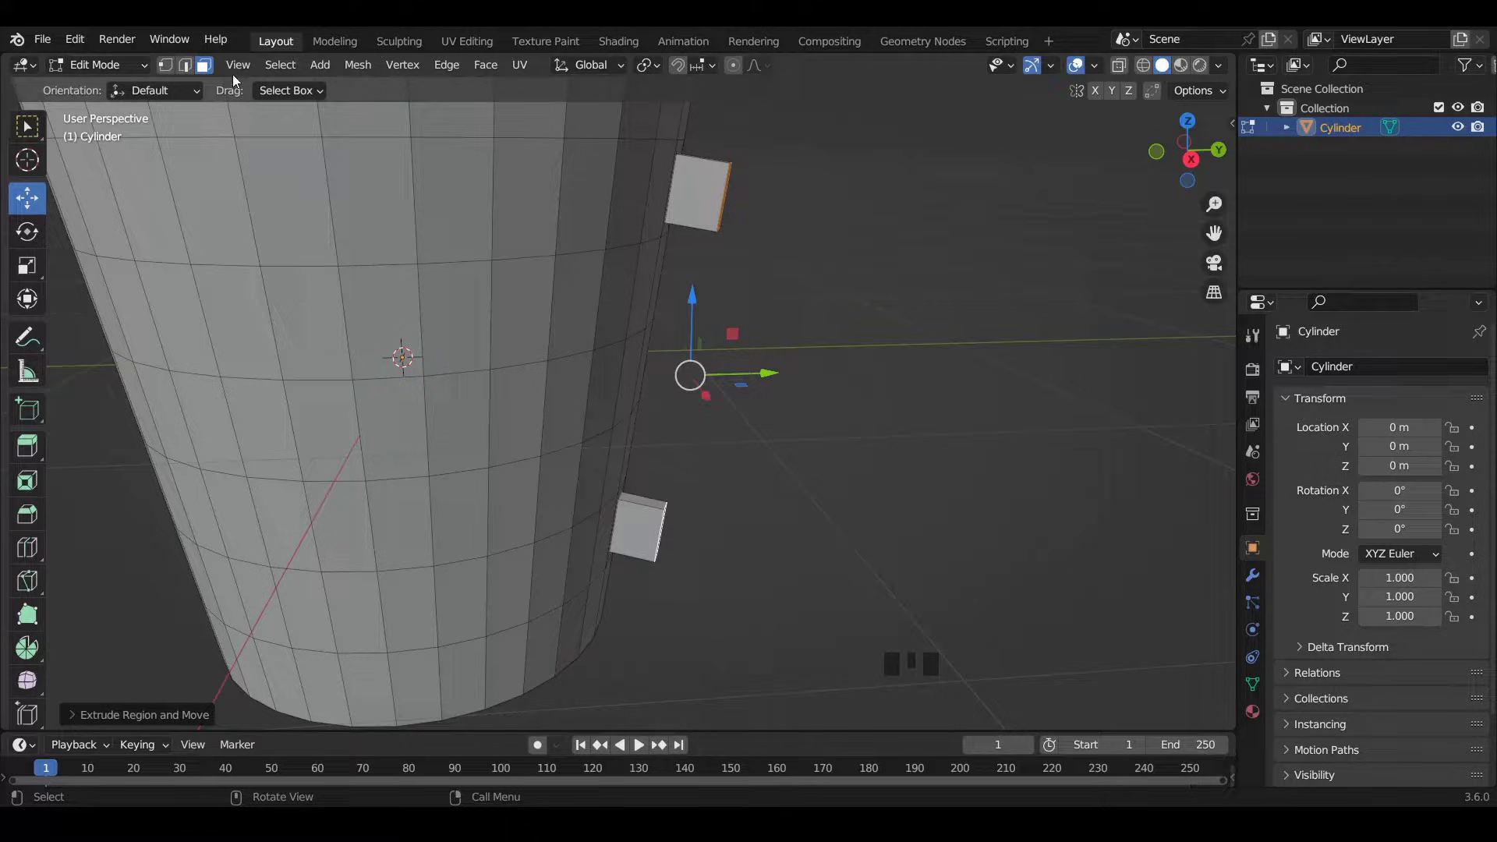
# Select the stubs' outer edges and pull them about -0.058 m along Normal orientation to slant them.
pyautogui.click(187, 66)
pyautogui.scroll(4, 635, 461)
pyautogui.click(659, 500)
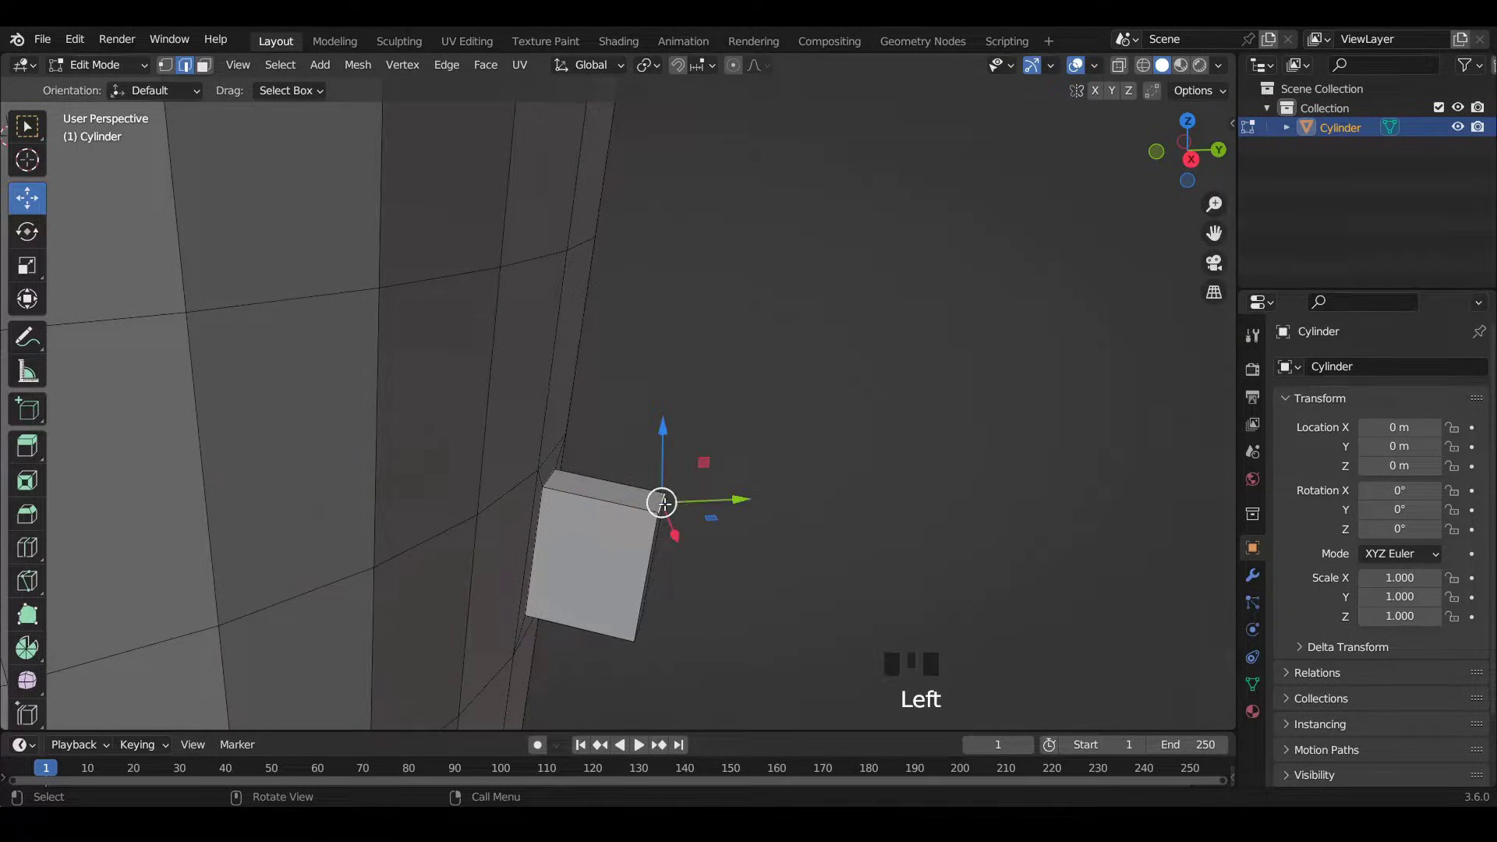
pyautogui.keyDown('shift'); pyautogui.moveTo(694, 261); pyautogui.dragTo(727, 151, button='middle'); pyautogui.keyUp('shift')
pyautogui.keyDown('shift'); pyautogui.click(726, 151); pyautogui.keyUp('shift')
pyautogui.scroll(-4, 752, 335)
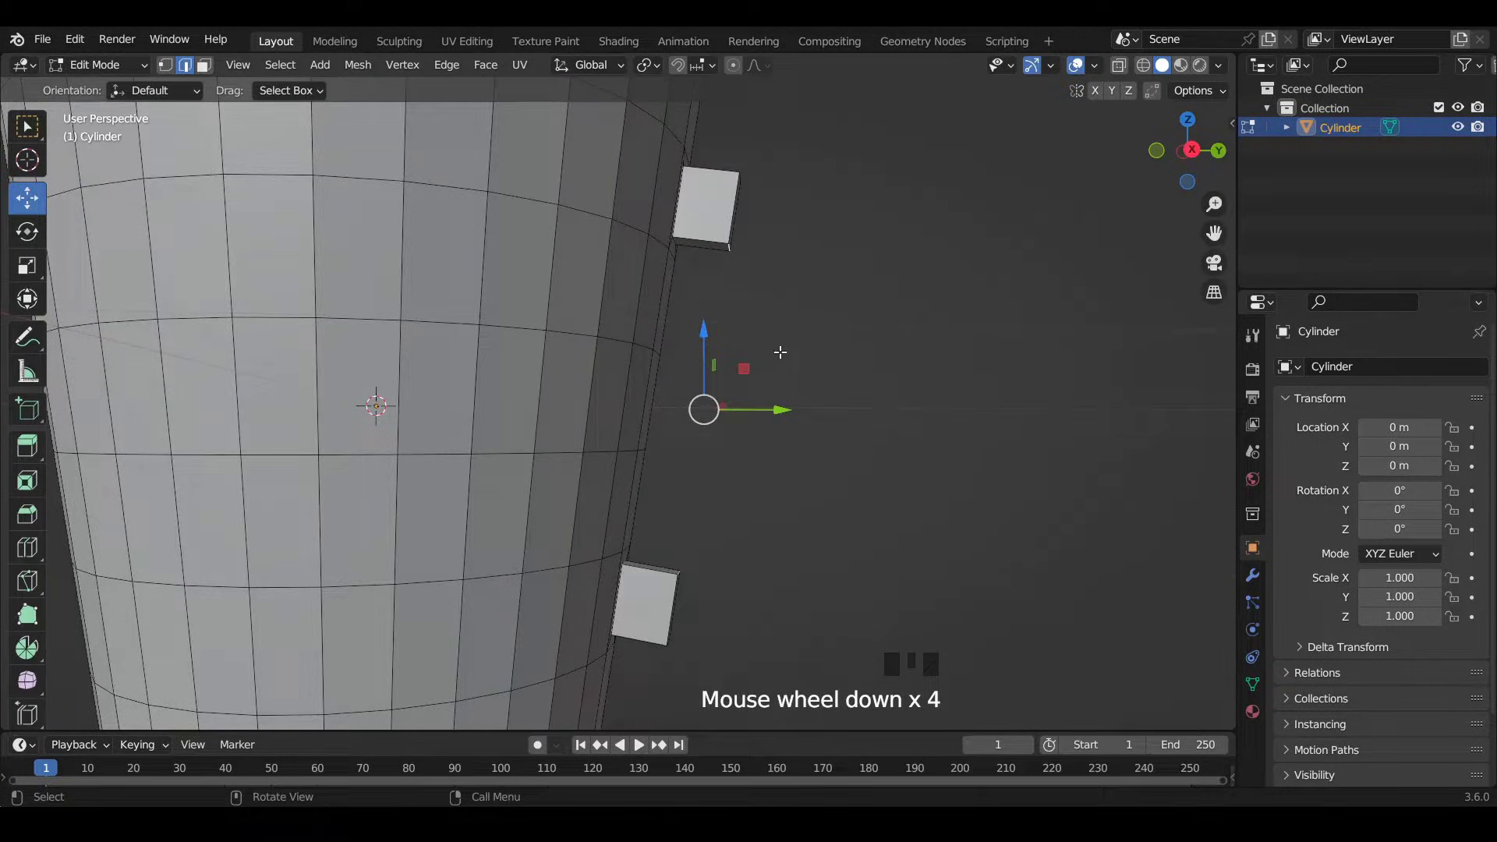
pyautogui.moveTo(752, 336); pyautogui.dragTo(679, 414, button='middle')
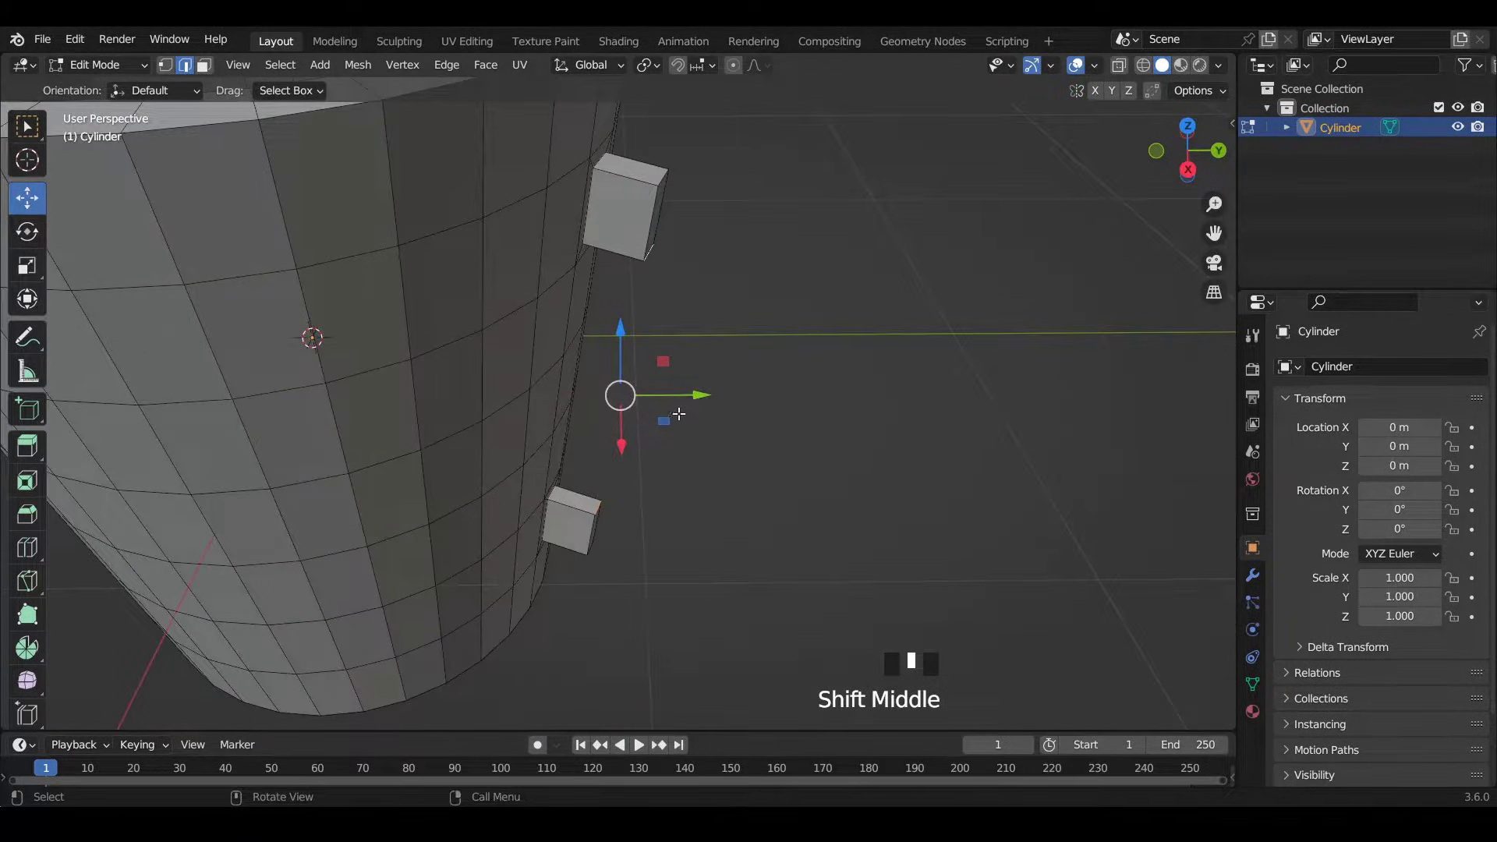
pyautogui.click(618, 71)
pyautogui.click(581, 148)
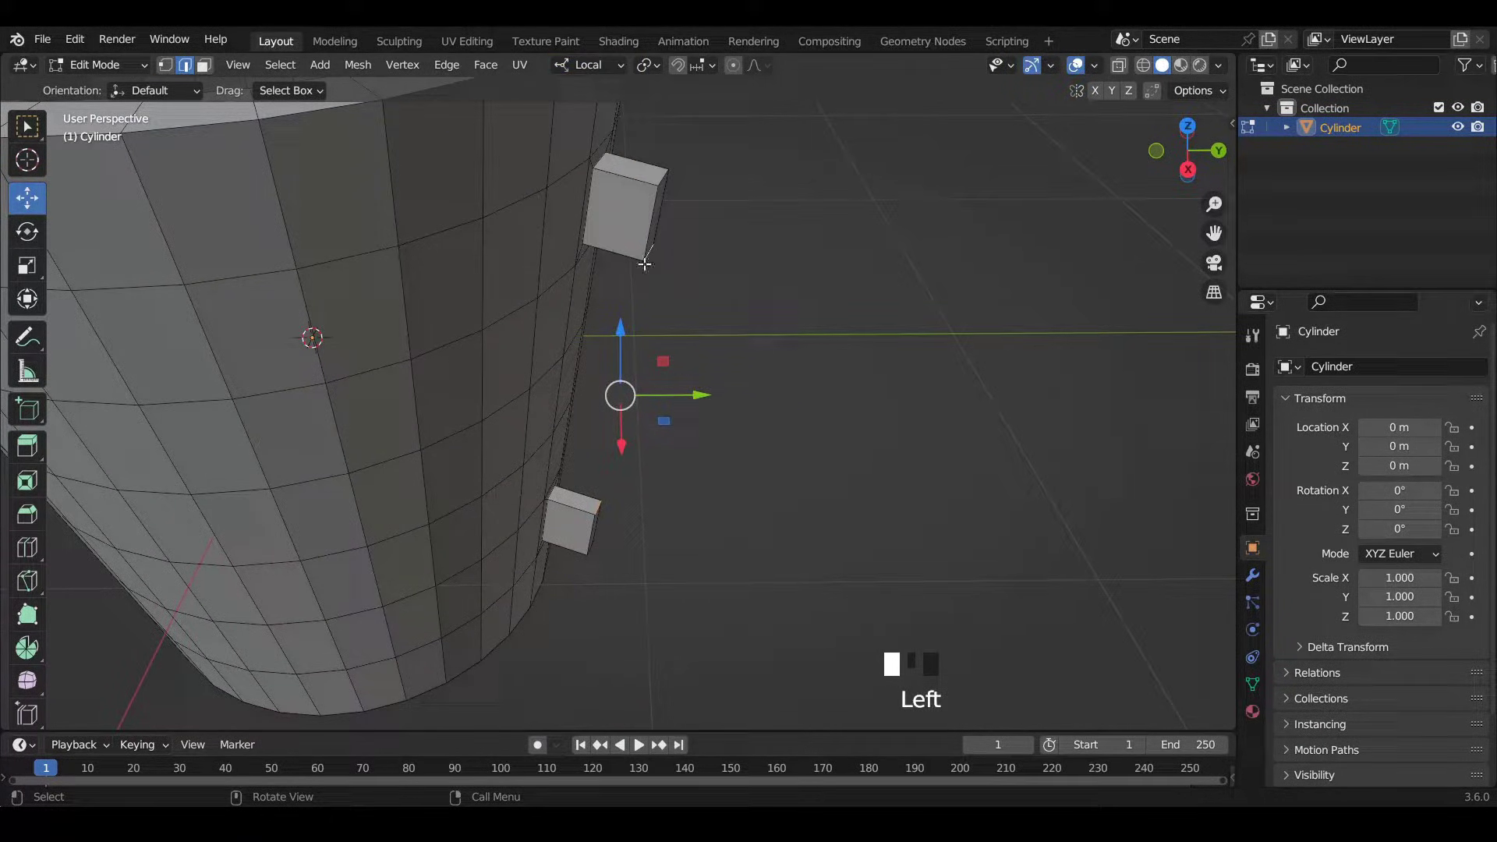
pyautogui.keyDown('ctrl'); pyautogui.scroll(-1, 619, 75); pyautogui.keyUp('ctrl')
pyautogui.click(618, 75)
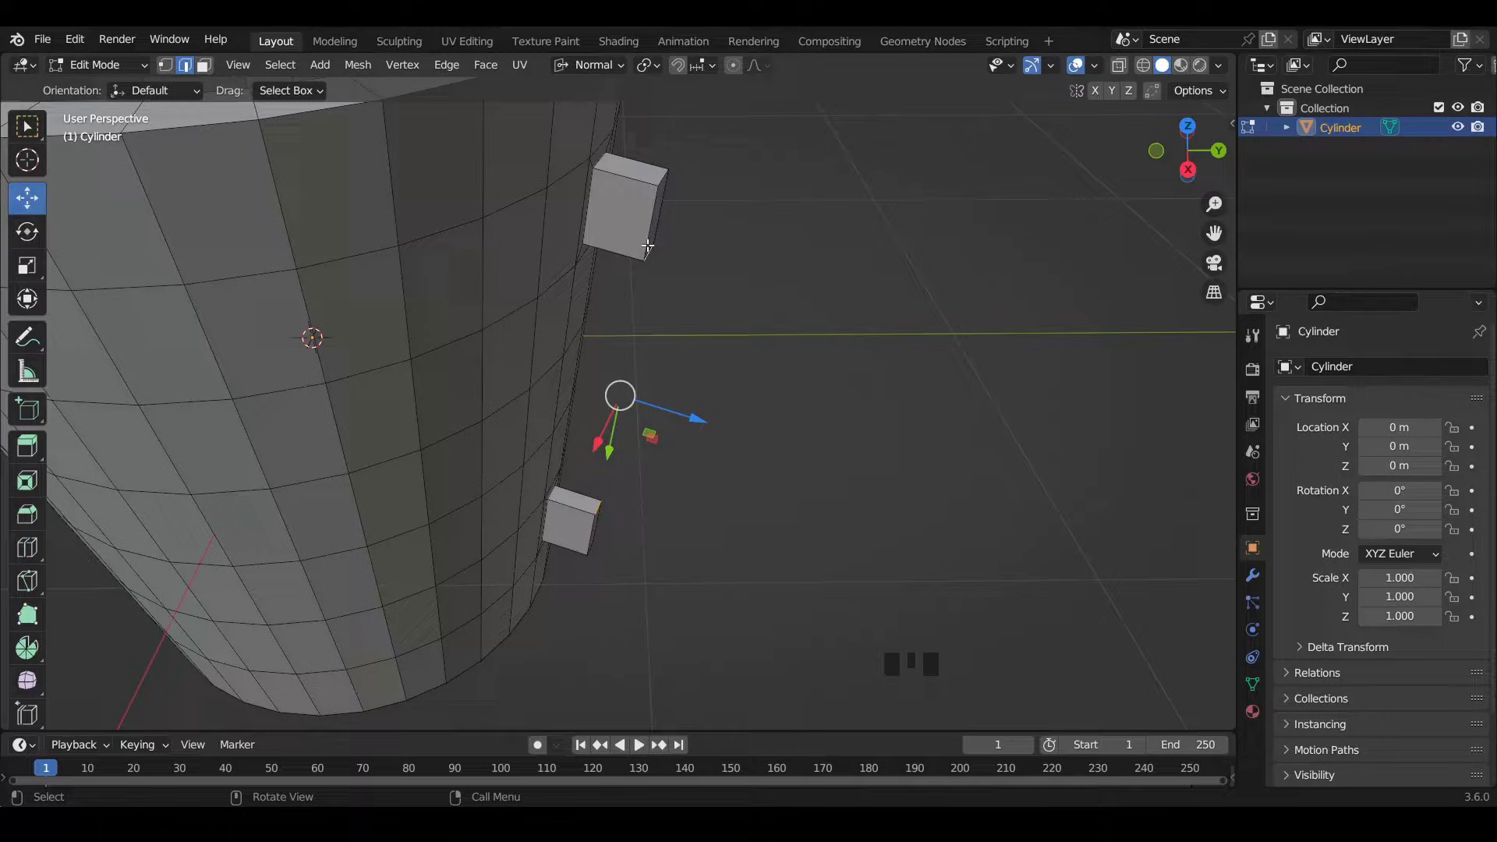
pyautogui.moveTo(708, 432); pyautogui.dragTo(679, 413)
# Select the end faces of both the lower and upper stubs.
pyautogui.click(203, 67)
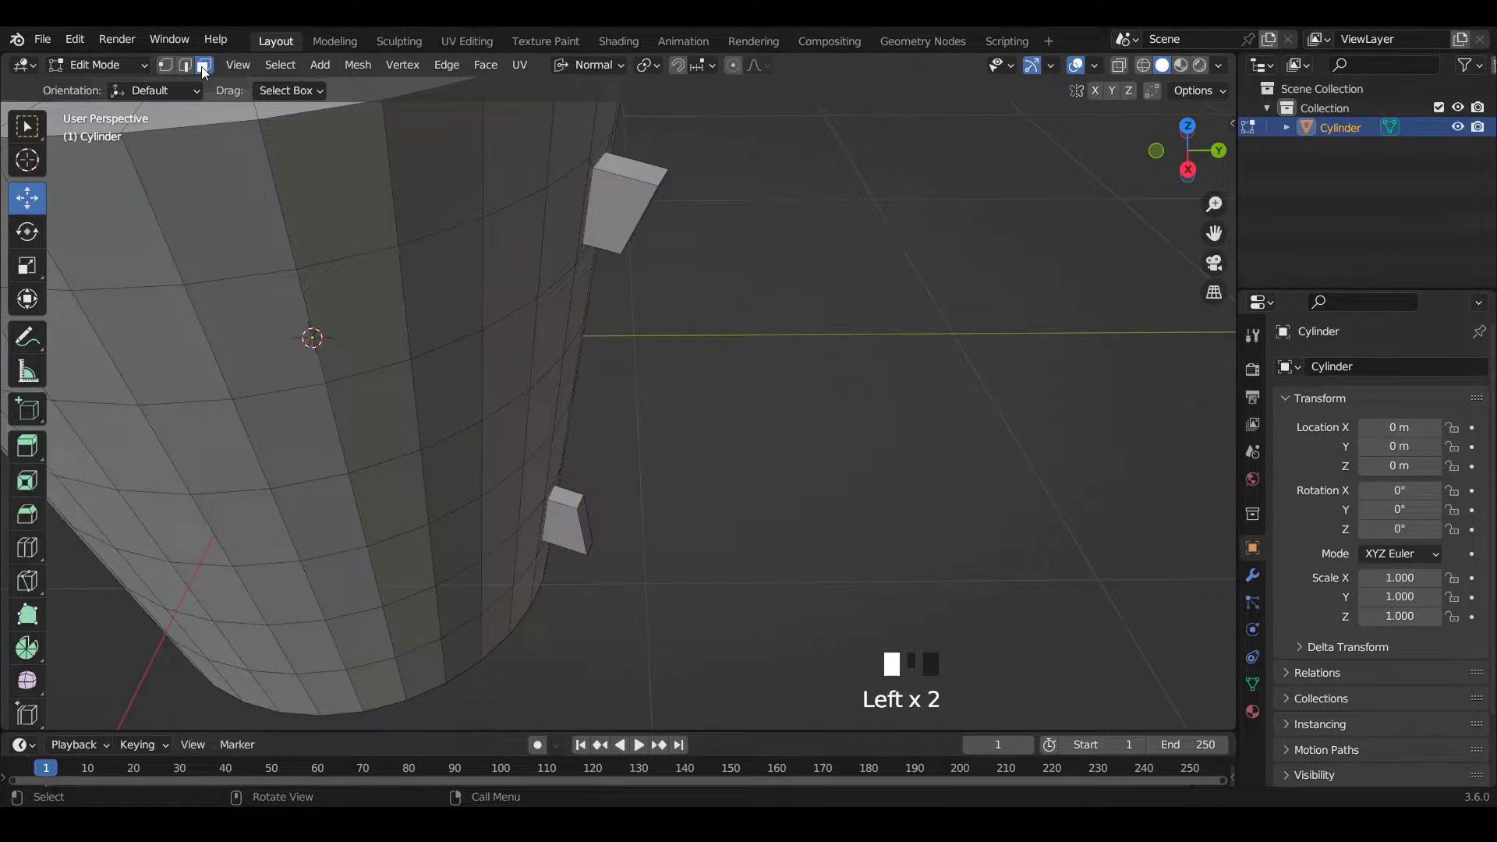
pyautogui.moveTo(589, 529)
pyautogui.mouseDown(button='middle')
pyautogui.moveTo(522, 477)
pyautogui.moveTo(585, 507)
pyautogui.mouseUp(button='middle')
pyautogui.click(583, 511)
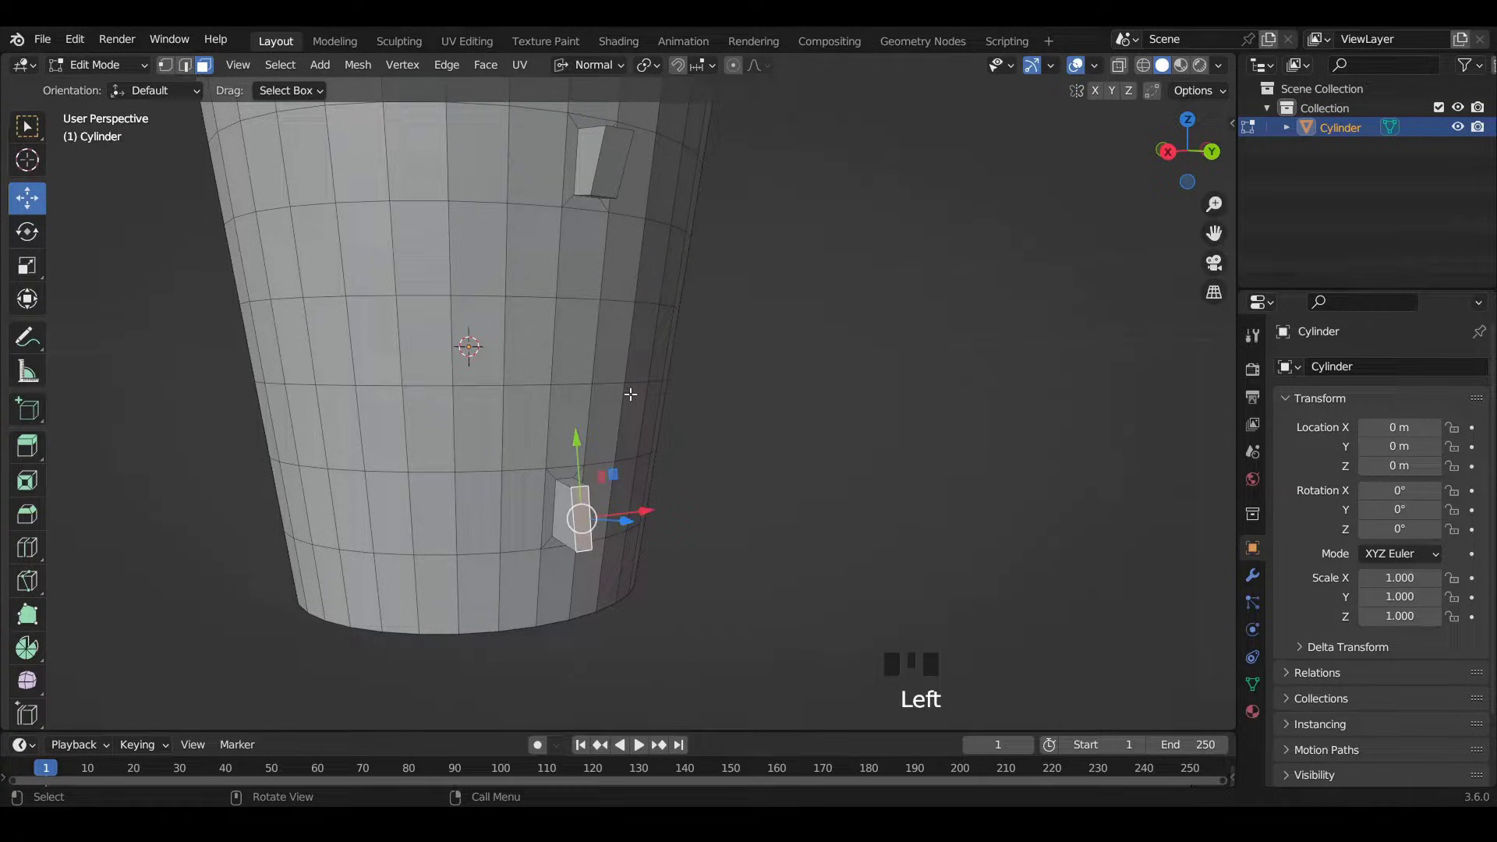
pyautogui.keyDown('shift'); pyautogui.click(603, 161); pyautogui.keyUp('shift')
# Bridge the two stub end faces with Bridge Edge Loops.
pyautogui.moveTo(683, 370); pyautogui.dragTo(757, 356, button='middle')
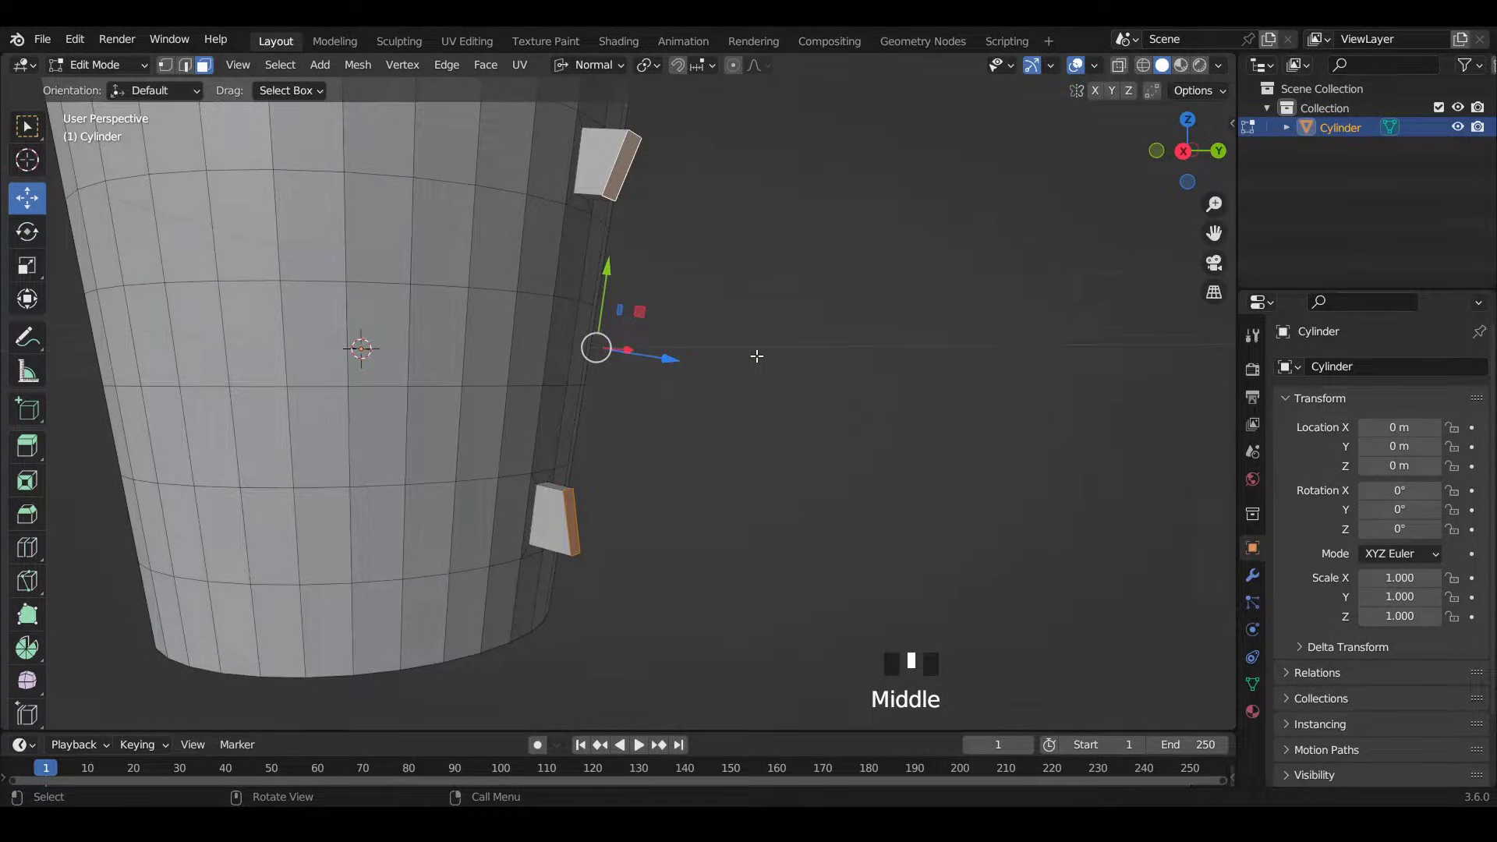
pyautogui.keyDown('shift'); pyautogui.moveTo(718, 334); pyautogui.dragTo(809, 383, button='middle'); pyautogui.keyUp('shift')
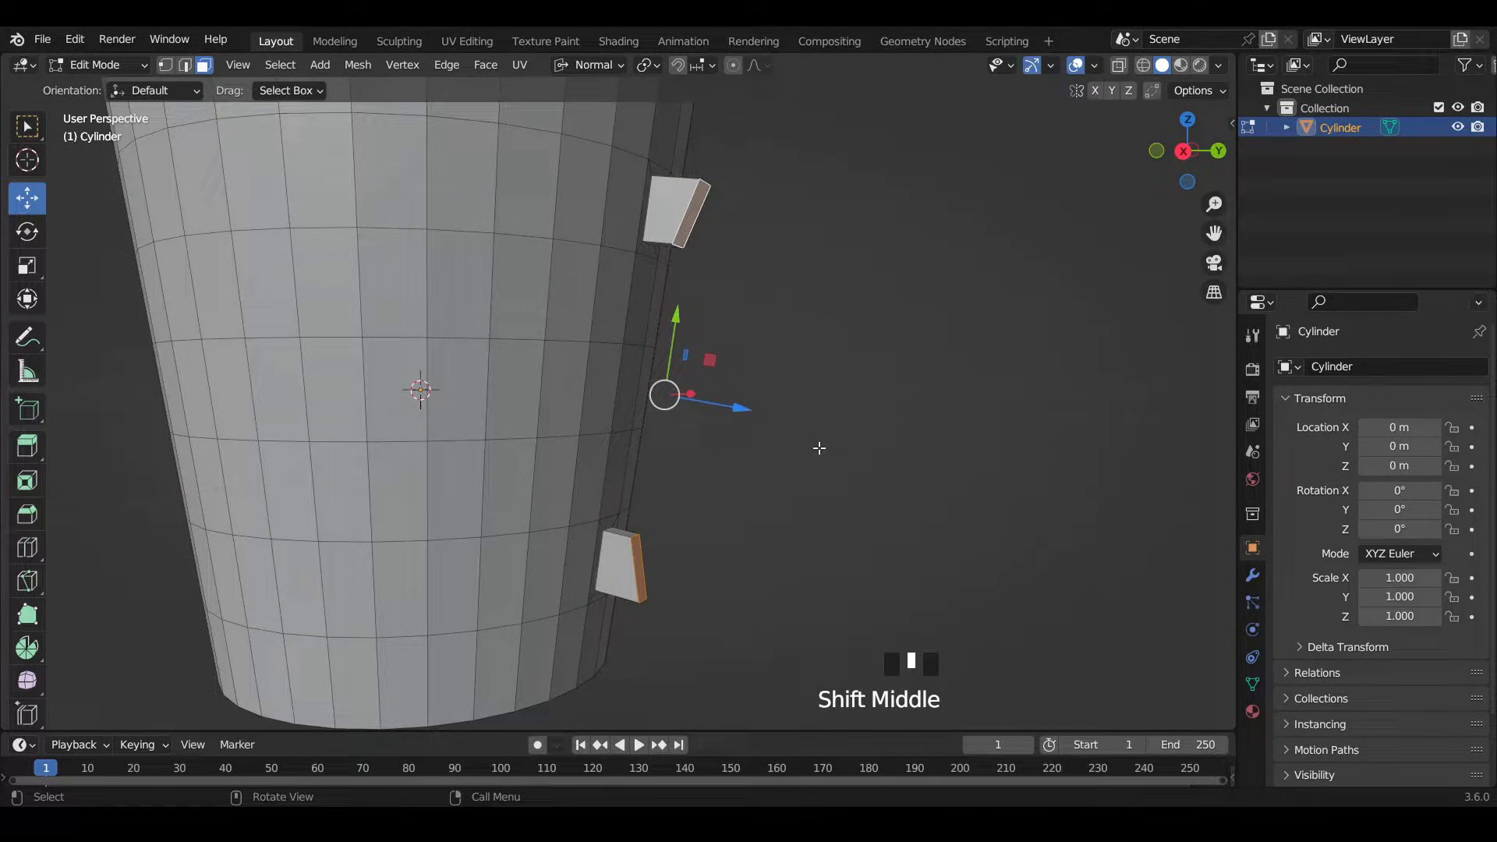
pyautogui.press('space')
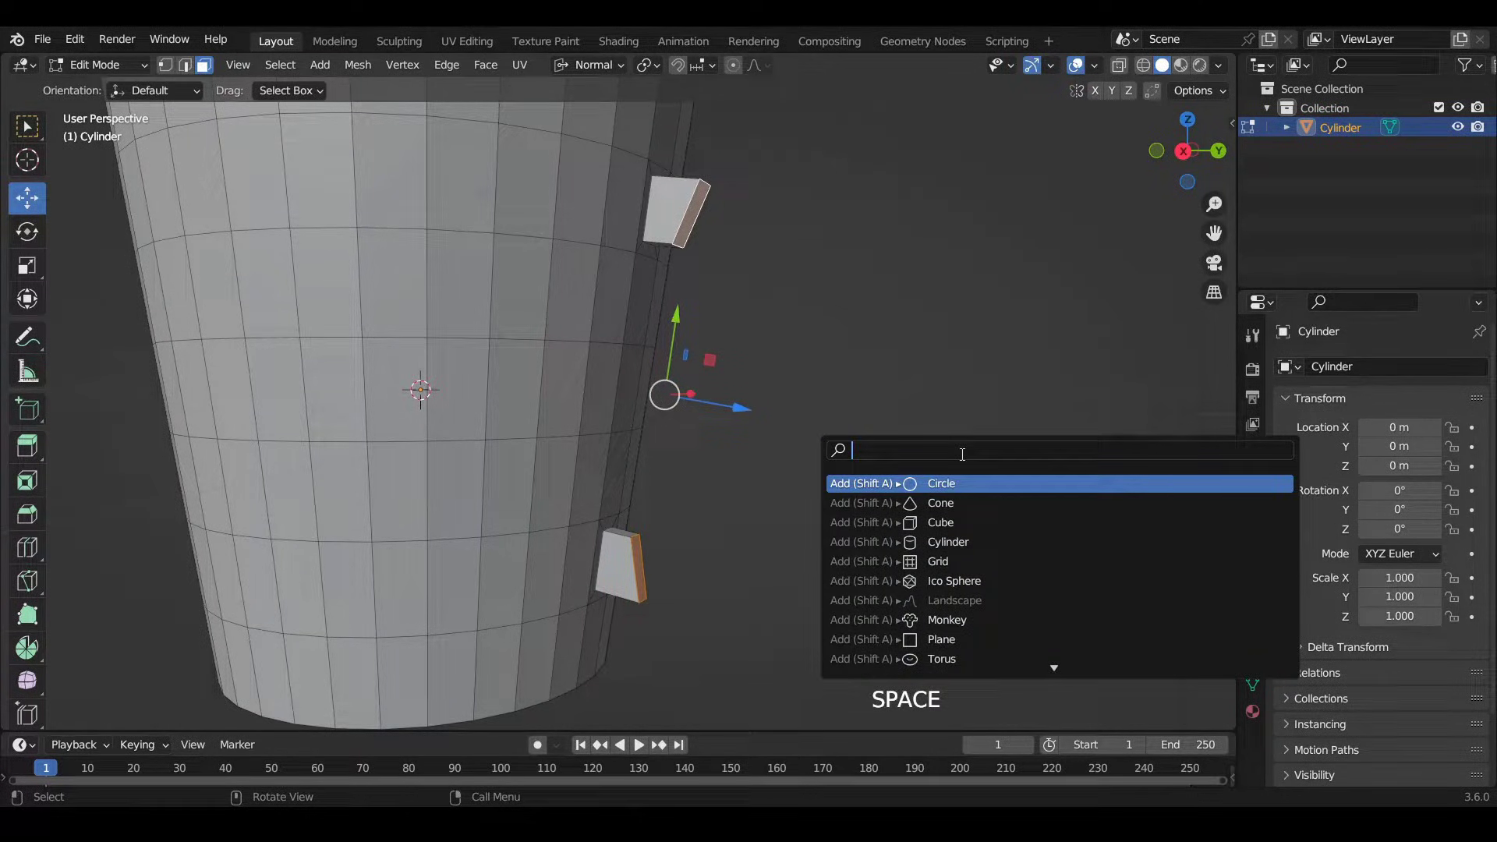
pyautogui.write('br')
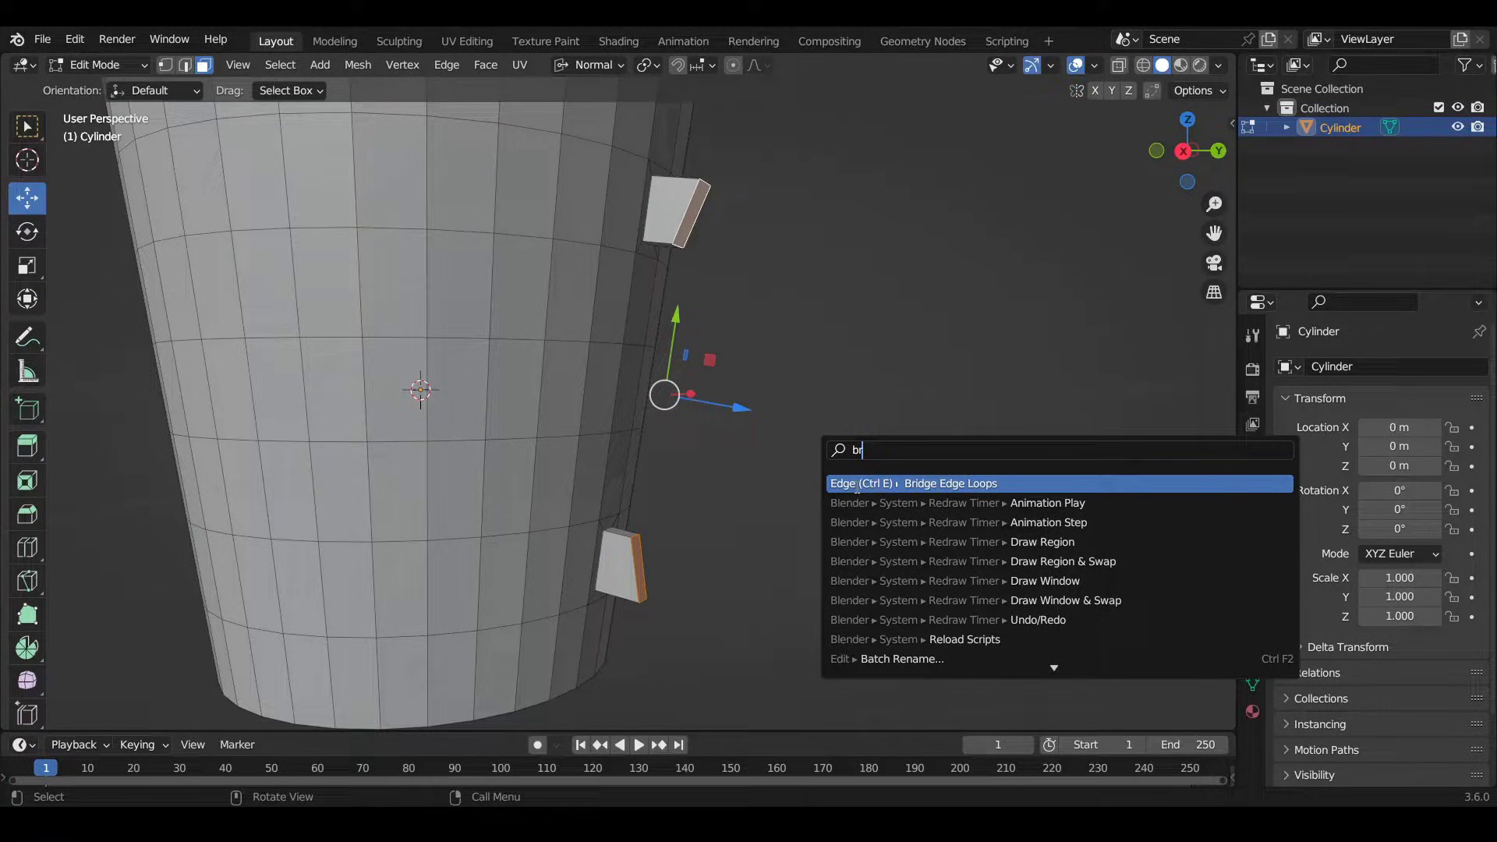
pyautogui.press('Escape')
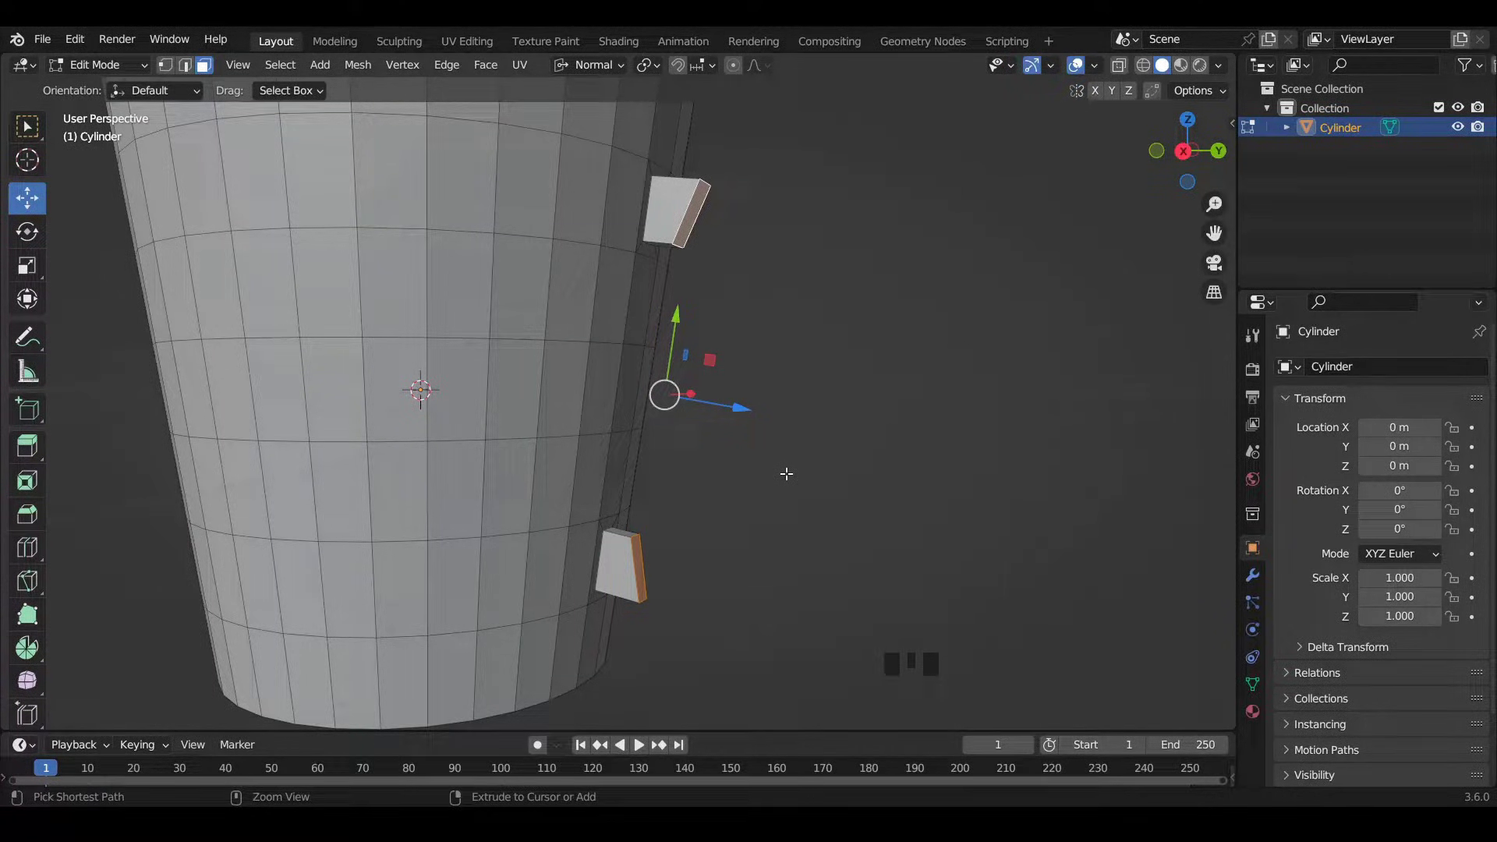
pyautogui.hotkey('ctrl', 'e')
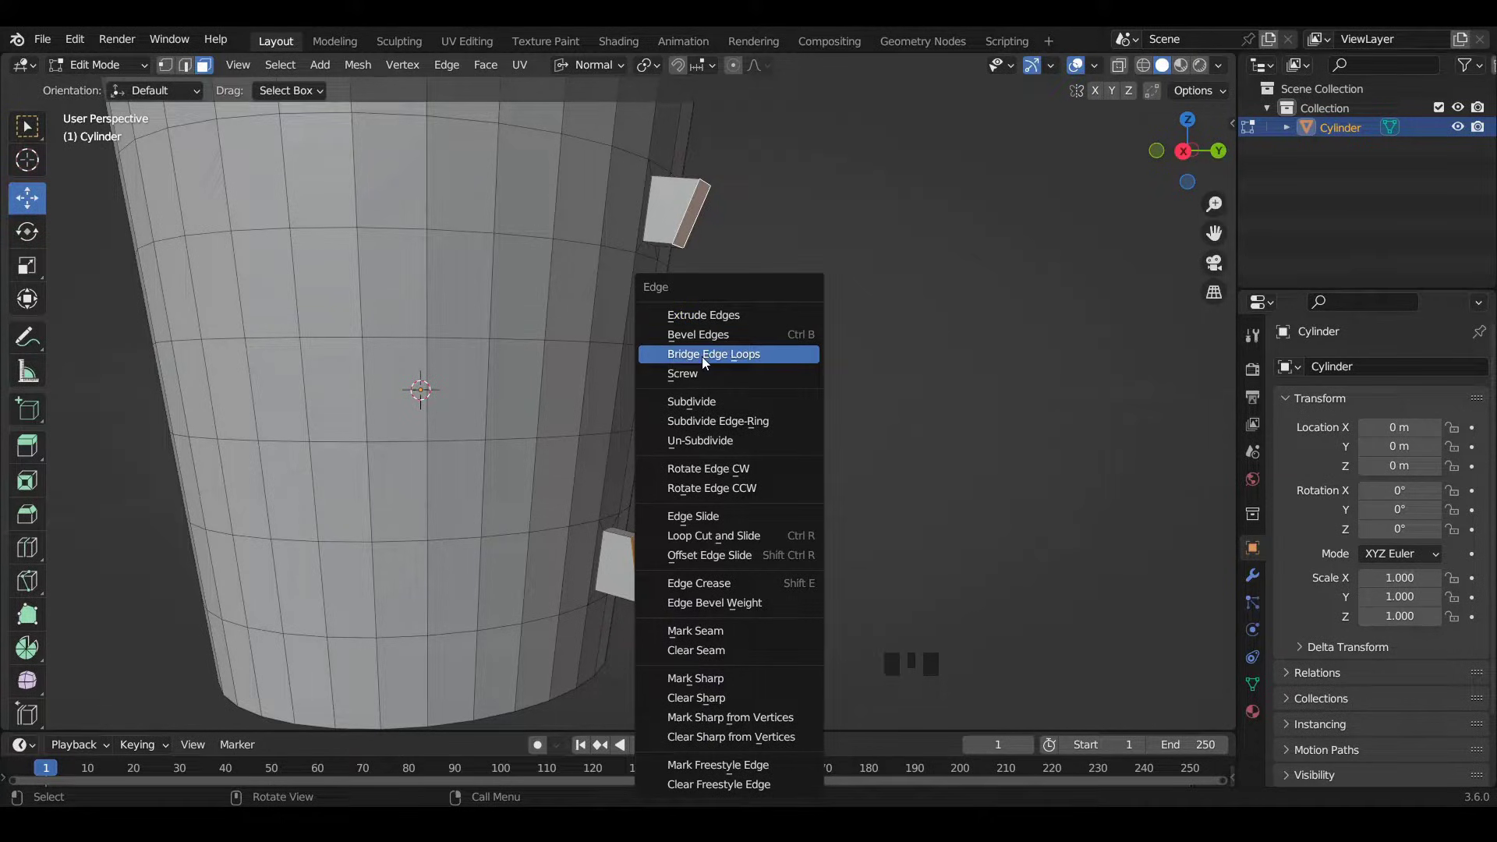
pyautogui.click(805, 357)
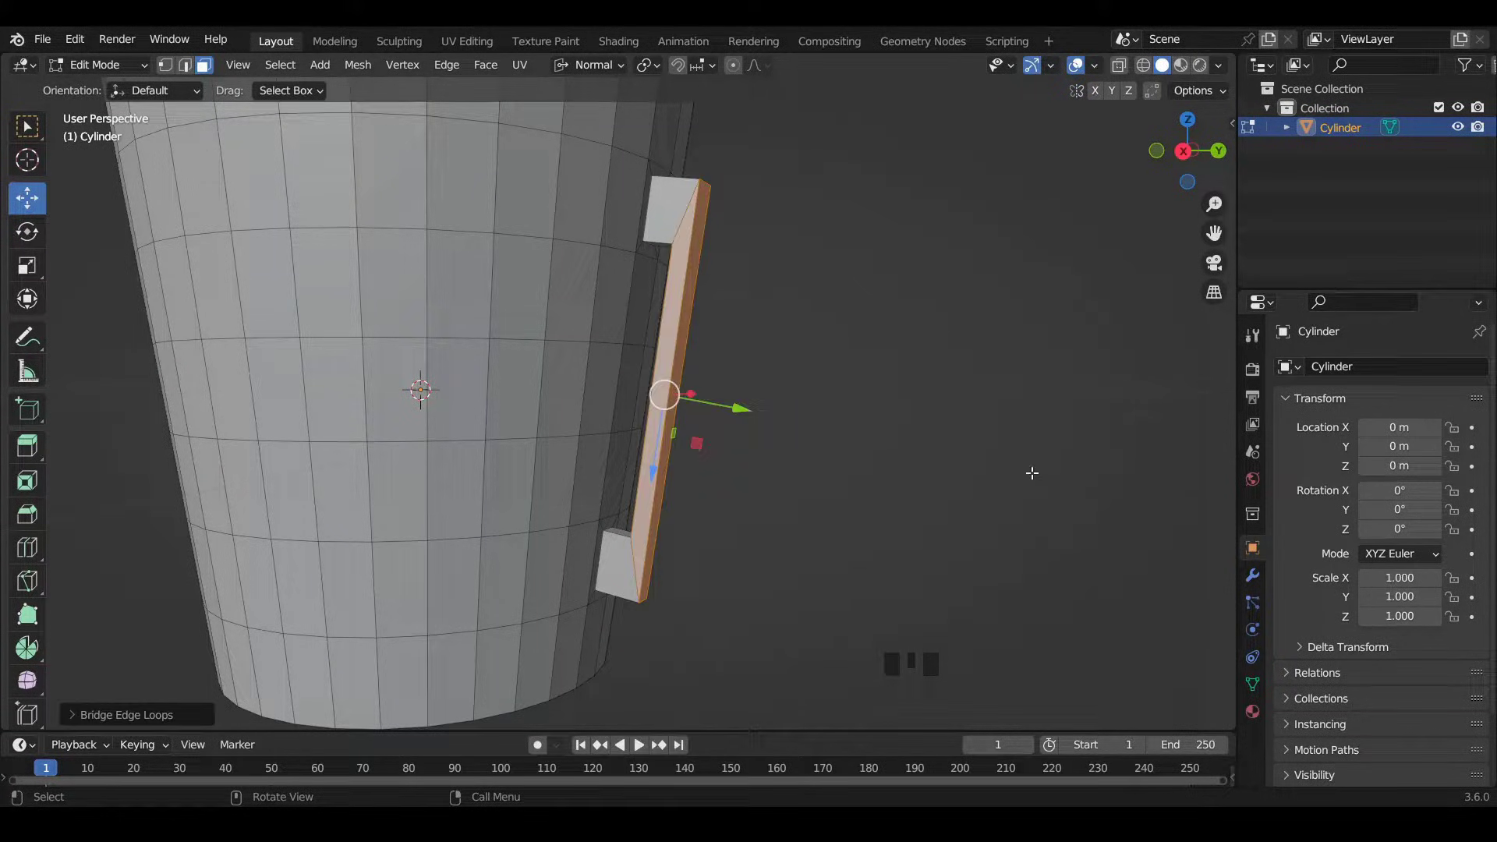
# Set the bridge's Number of Cuts to 26 so it curves into a handle.
pyautogui.click(94, 714)
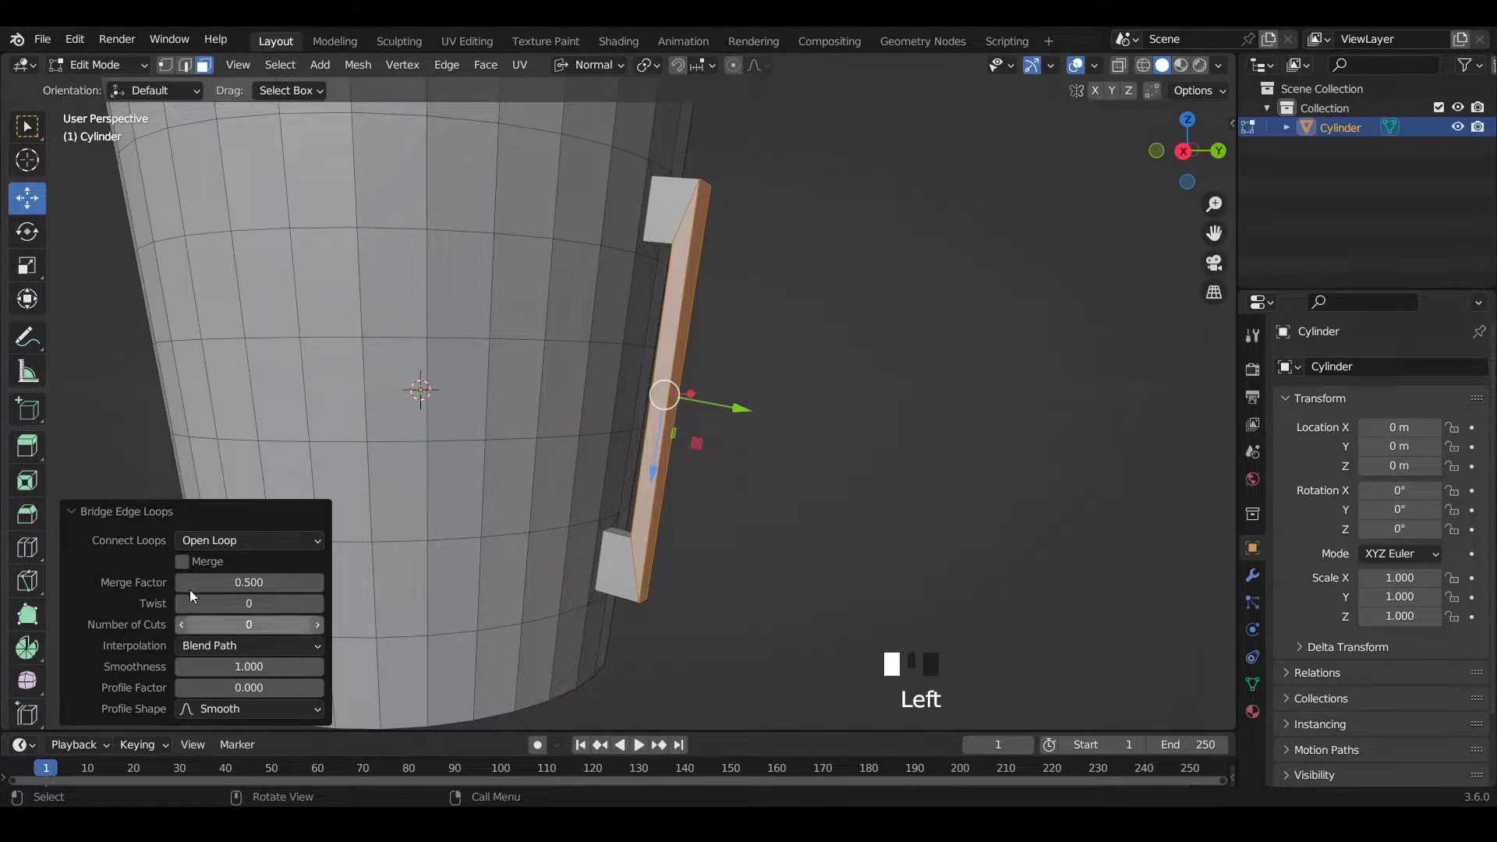
pyautogui.moveTo(234, 625); pyautogui.dragTo(324, 625)
pyautogui.scroll(-2, 618, 358)
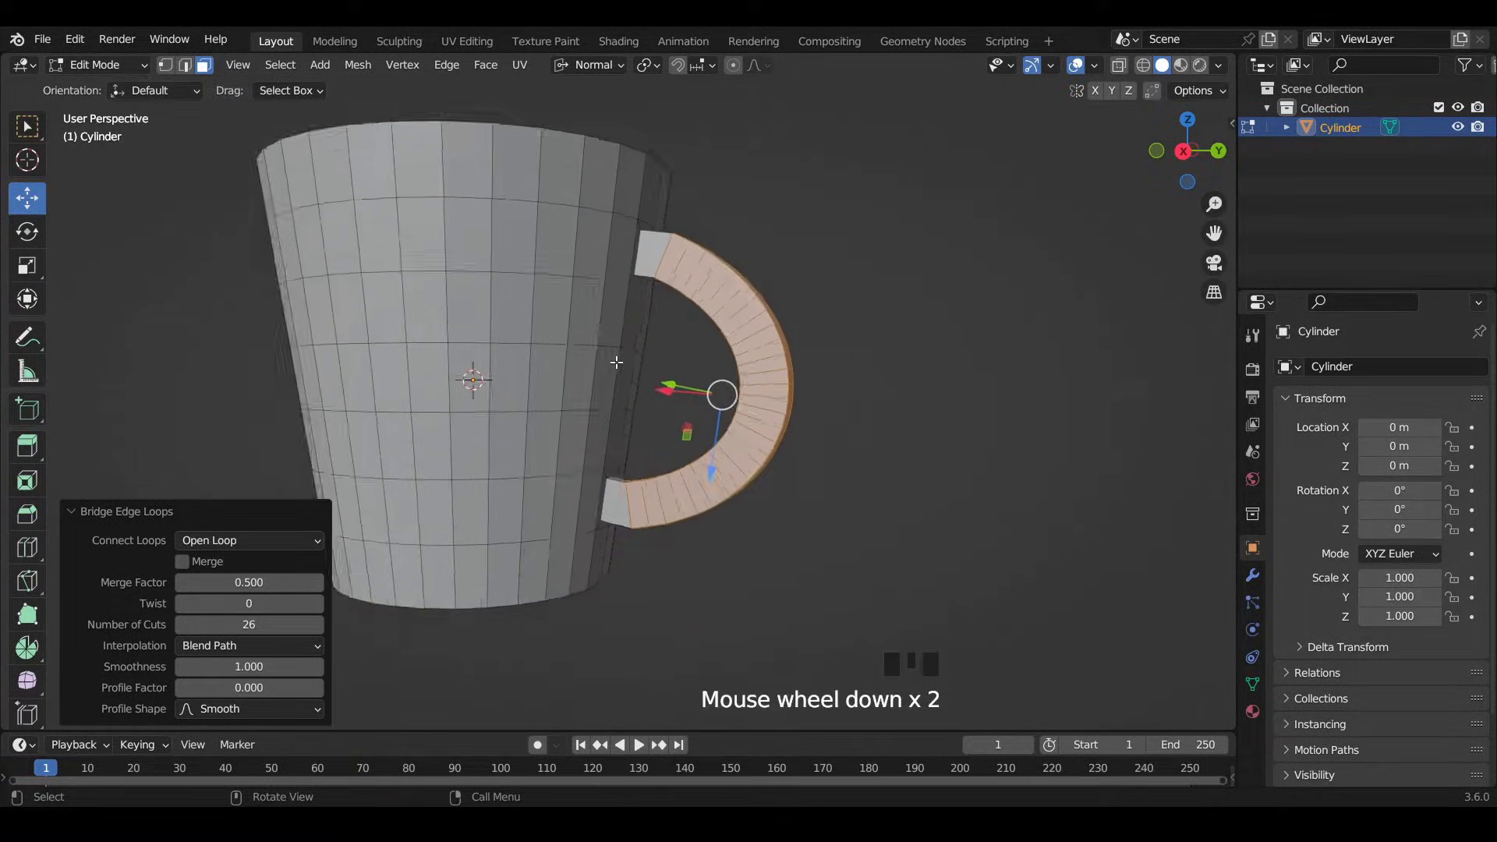
pyautogui.moveTo(618, 358); pyautogui.dragTo(538, 456, button='middle')
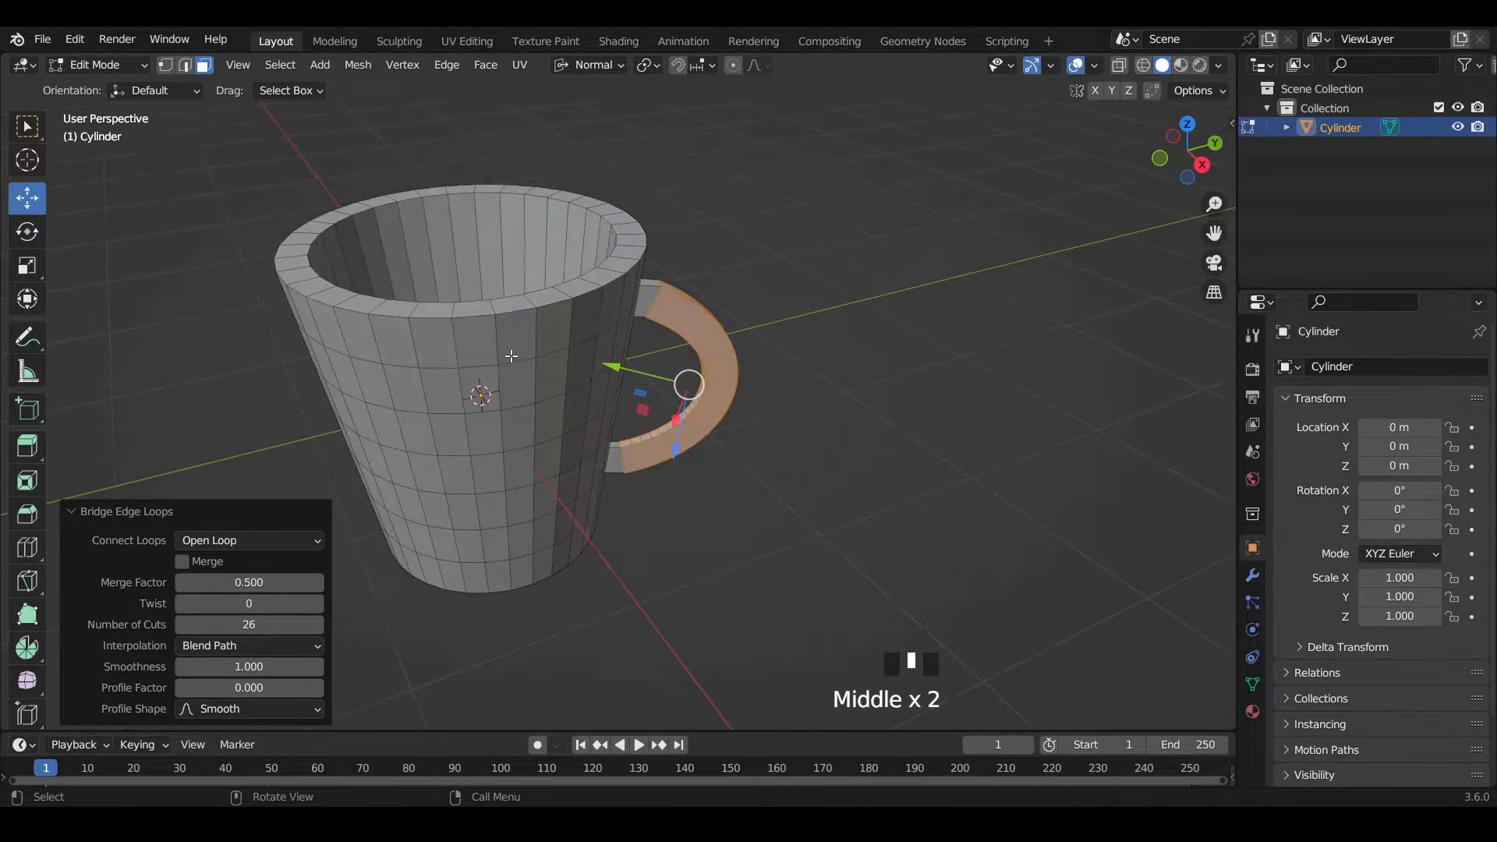
pyautogui.scroll(2, 522, 352)
pyautogui.keyDown('shift'); pyautogui.moveTo(538, 352); pyautogui.dragTo(608, 397, button='middle'); pyautogui.keyUp('shift')
pyautogui.scroll(-2, 573, 418)
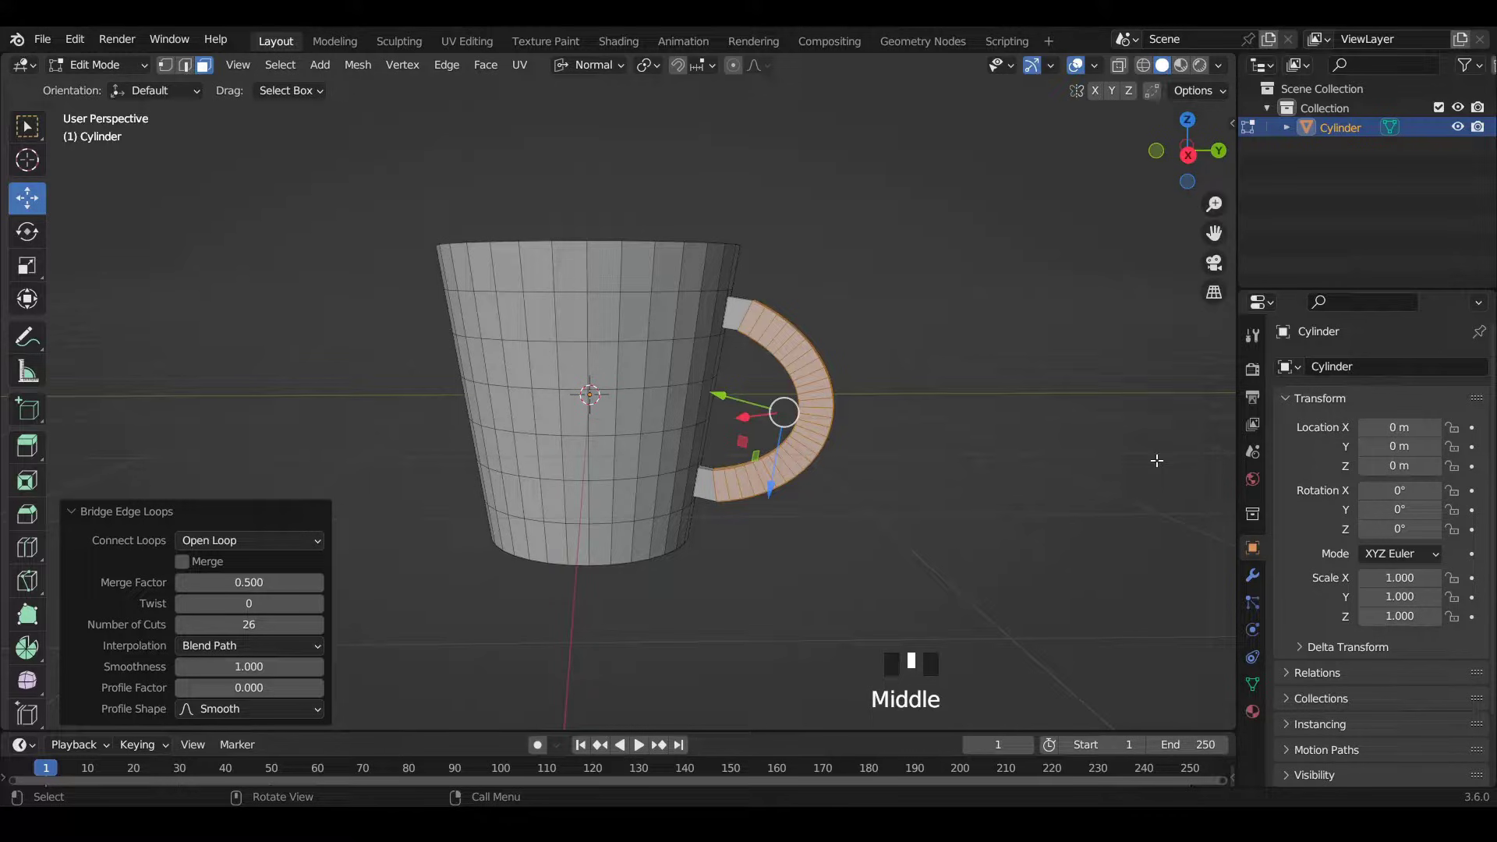
# Add a Subdivision Surface modifier with viewport and render levels set to 3.
pyautogui.click(1253, 576)
pyautogui.click(1349, 365)
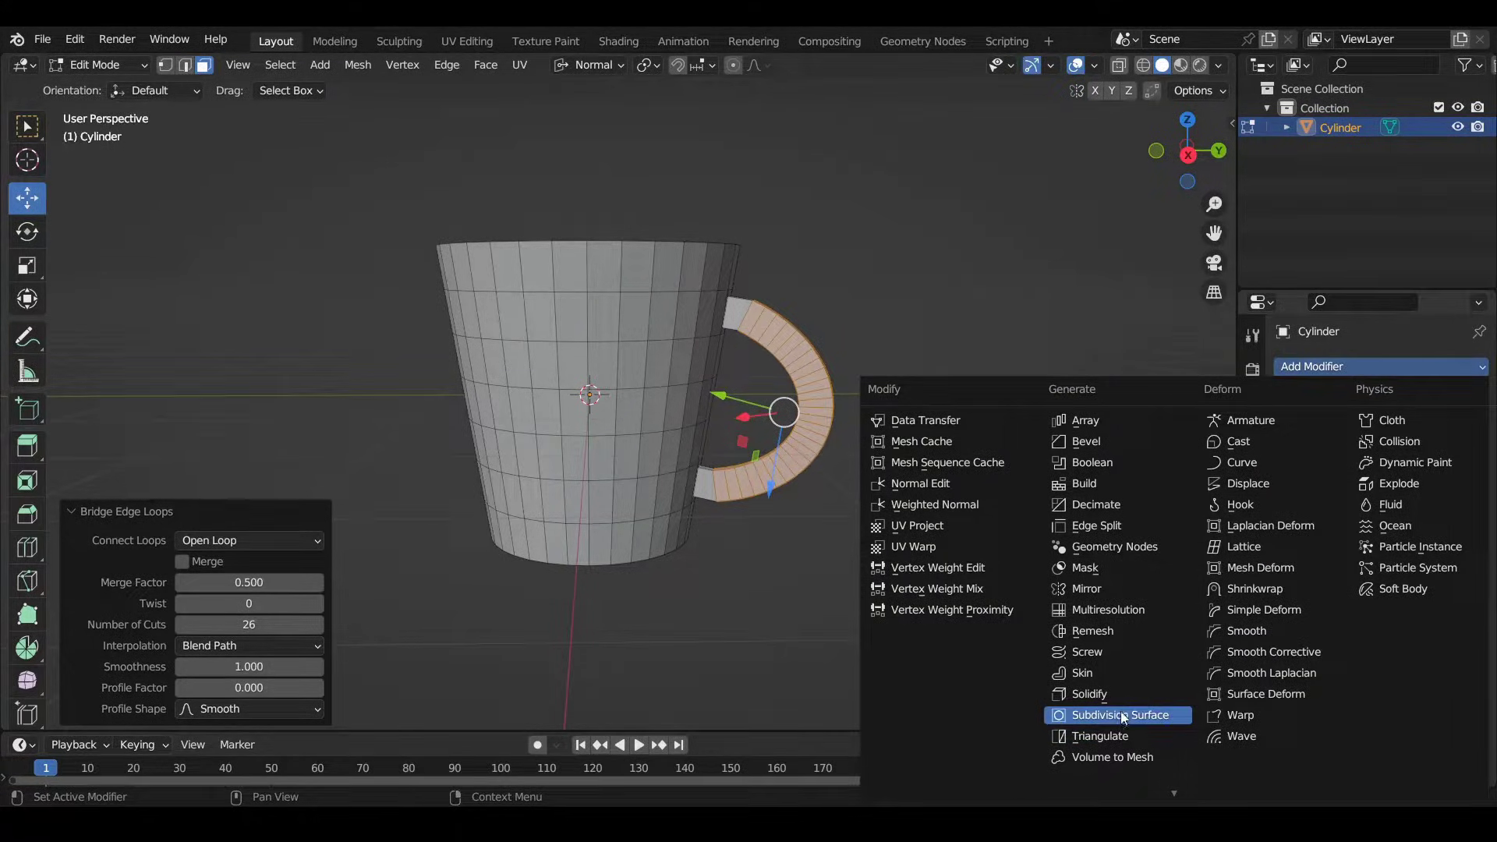
pyautogui.click(1176, 714)
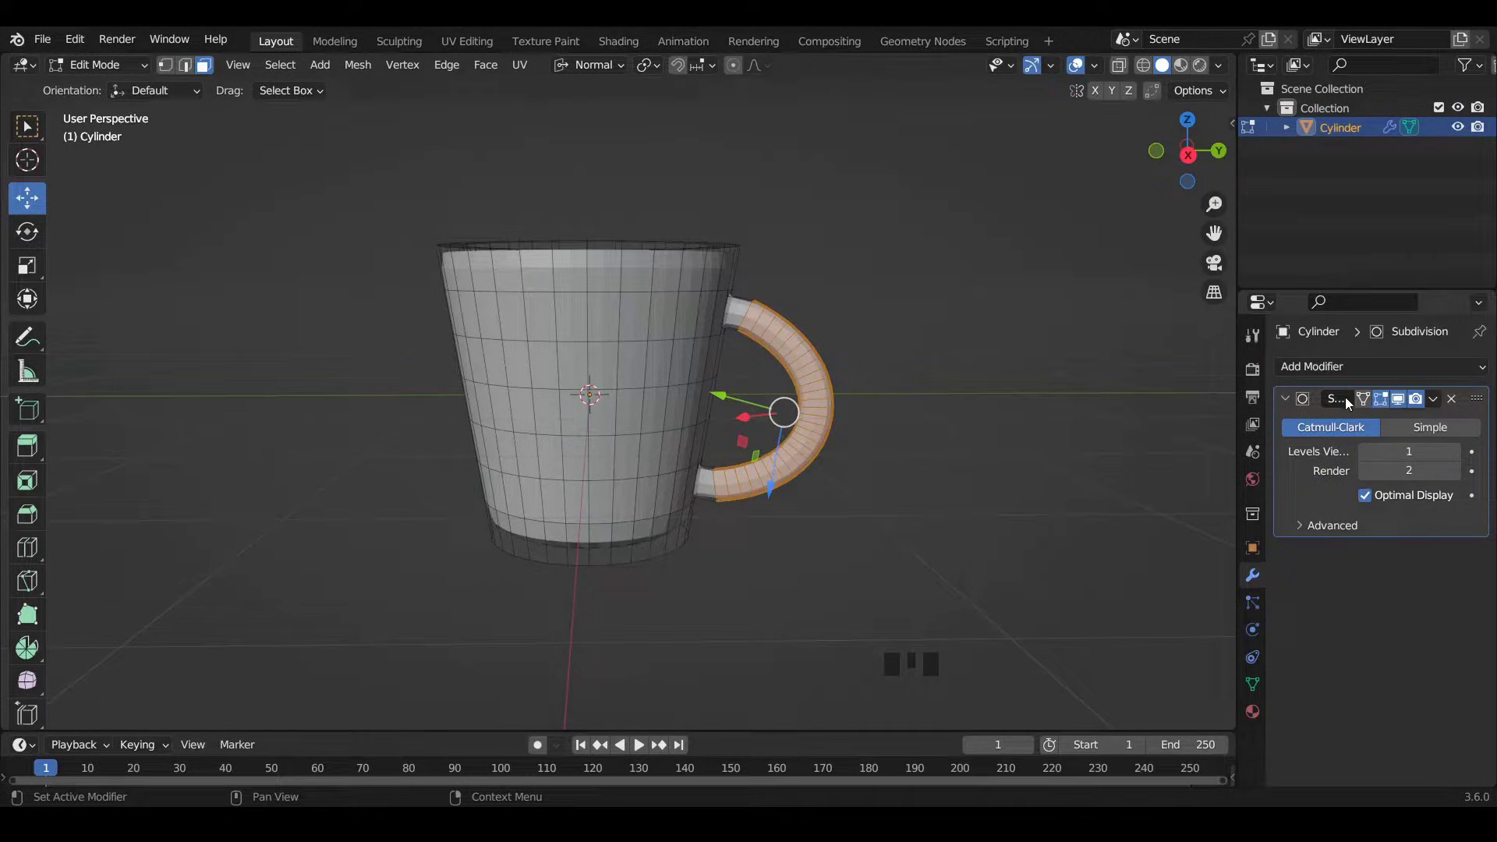
pyautogui.scroll(2, 592, 406)
pyautogui.moveTo(592, 405); pyautogui.dragTo(618, 431, button='middle')
pyautogui.moveTo(755, 410); pyautogui.dragTo(704, 329, button='middle')
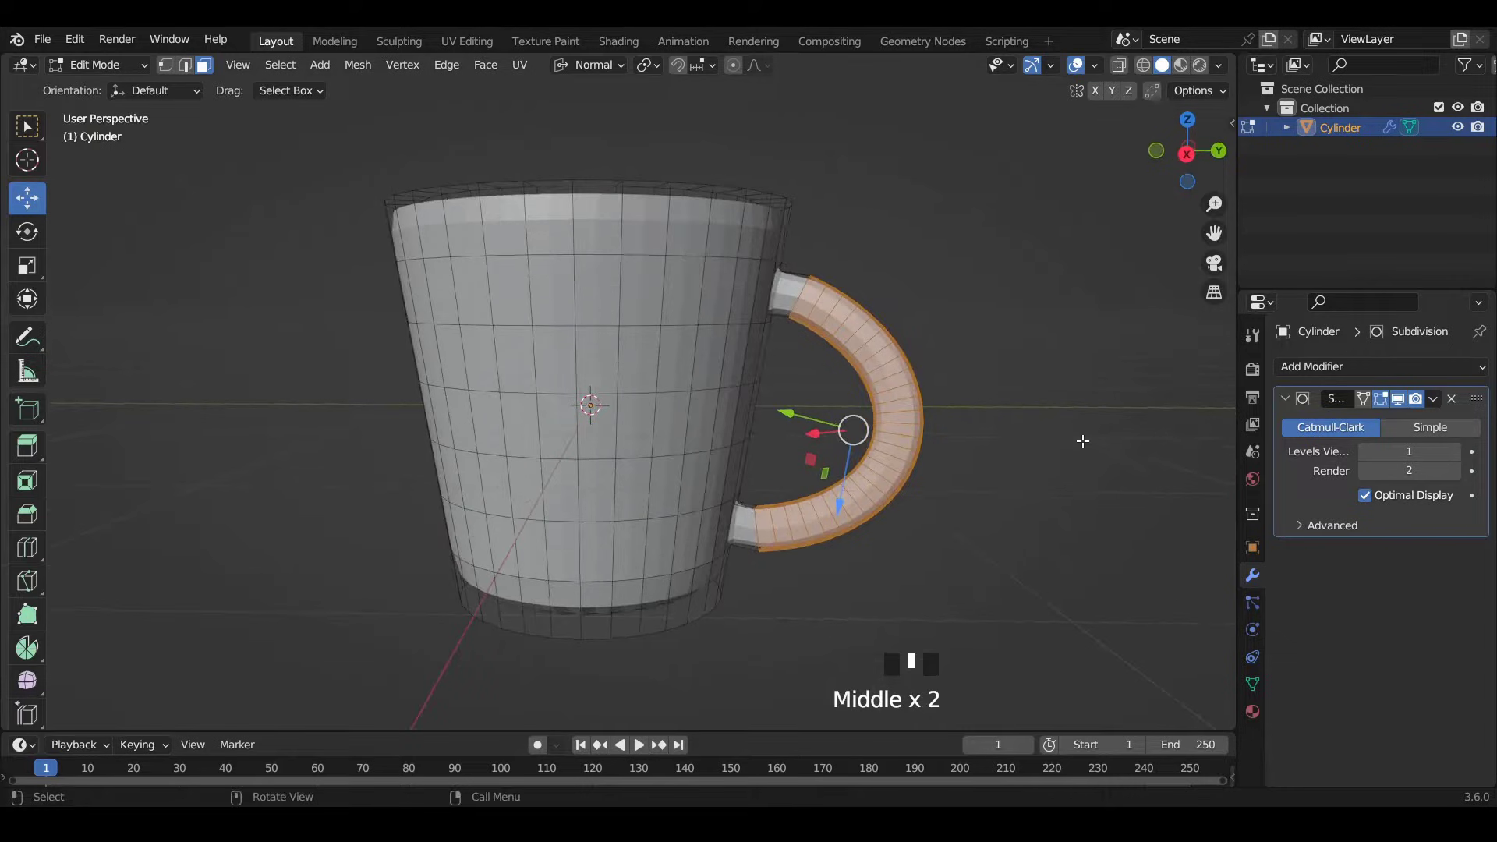
pyautogui.click(1455, 452)
pyautogui.click(1455, 452)
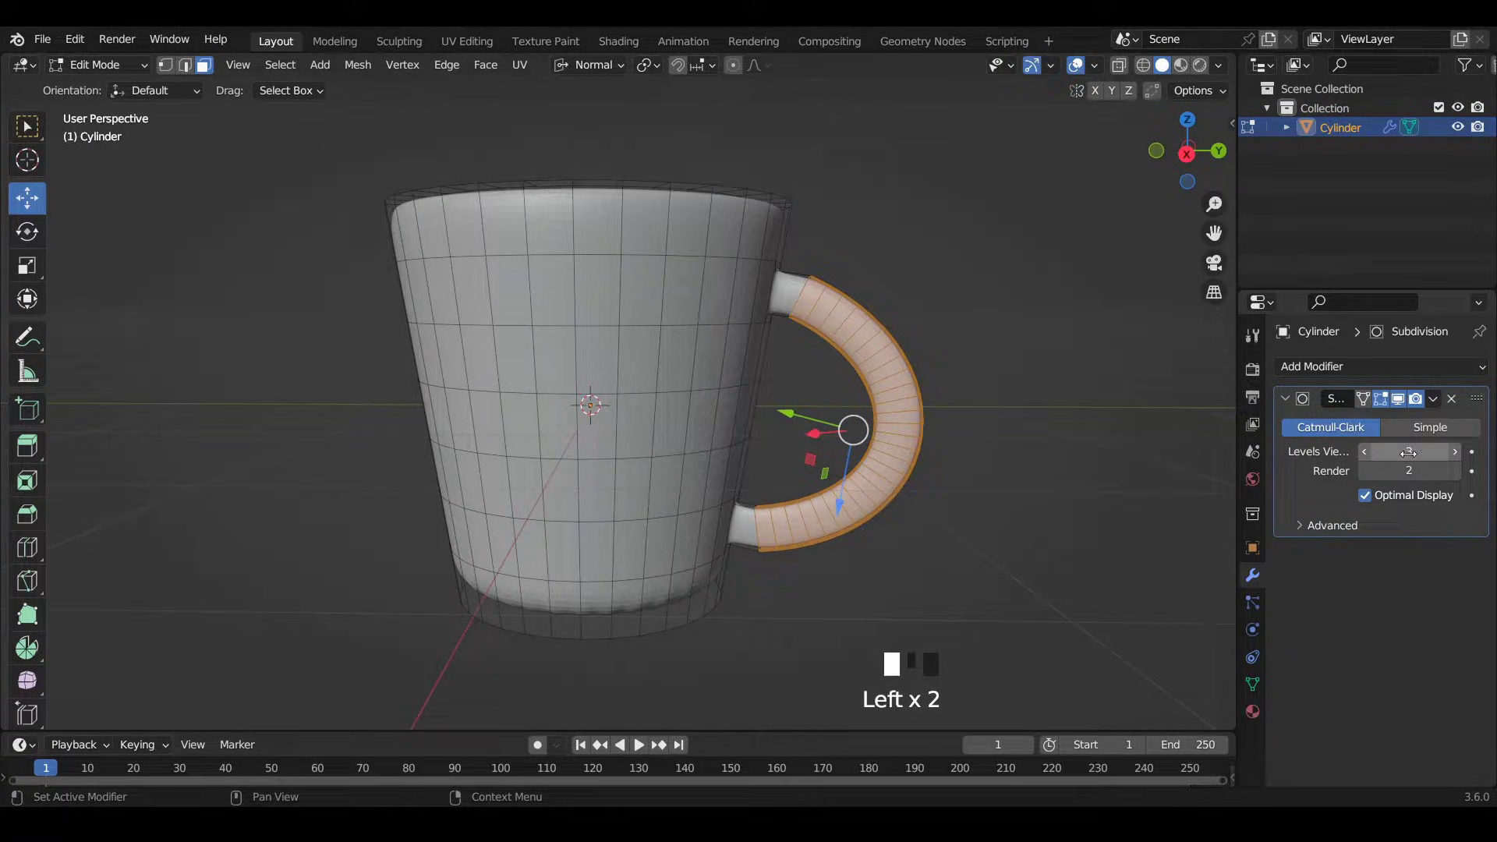
pyautogui.click(1454, 471)
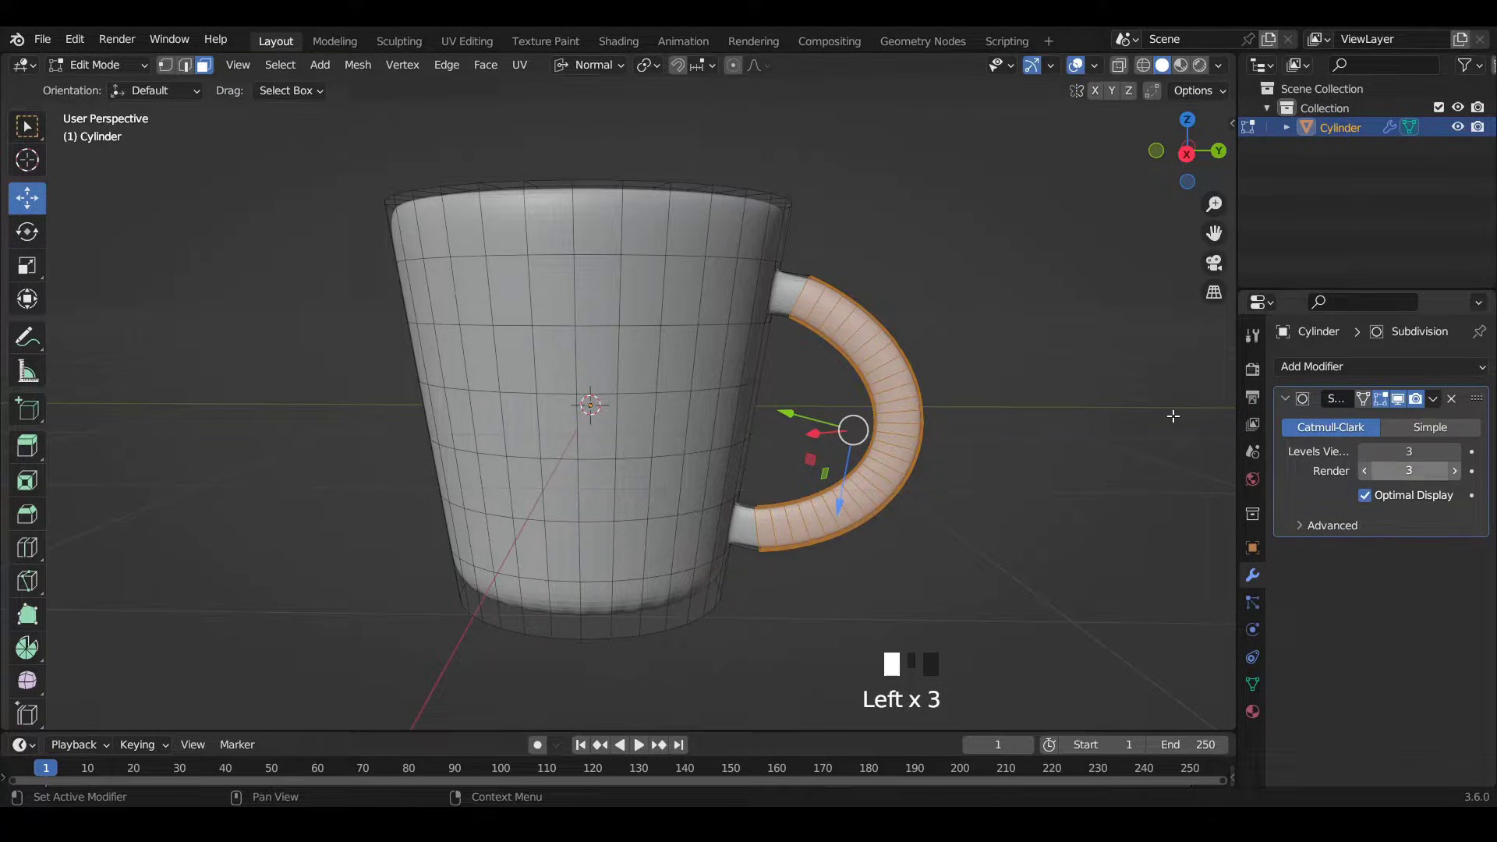
pyautogui.moveTo(707, 304); pyautogui.dragTo(698, 364, button='middle')
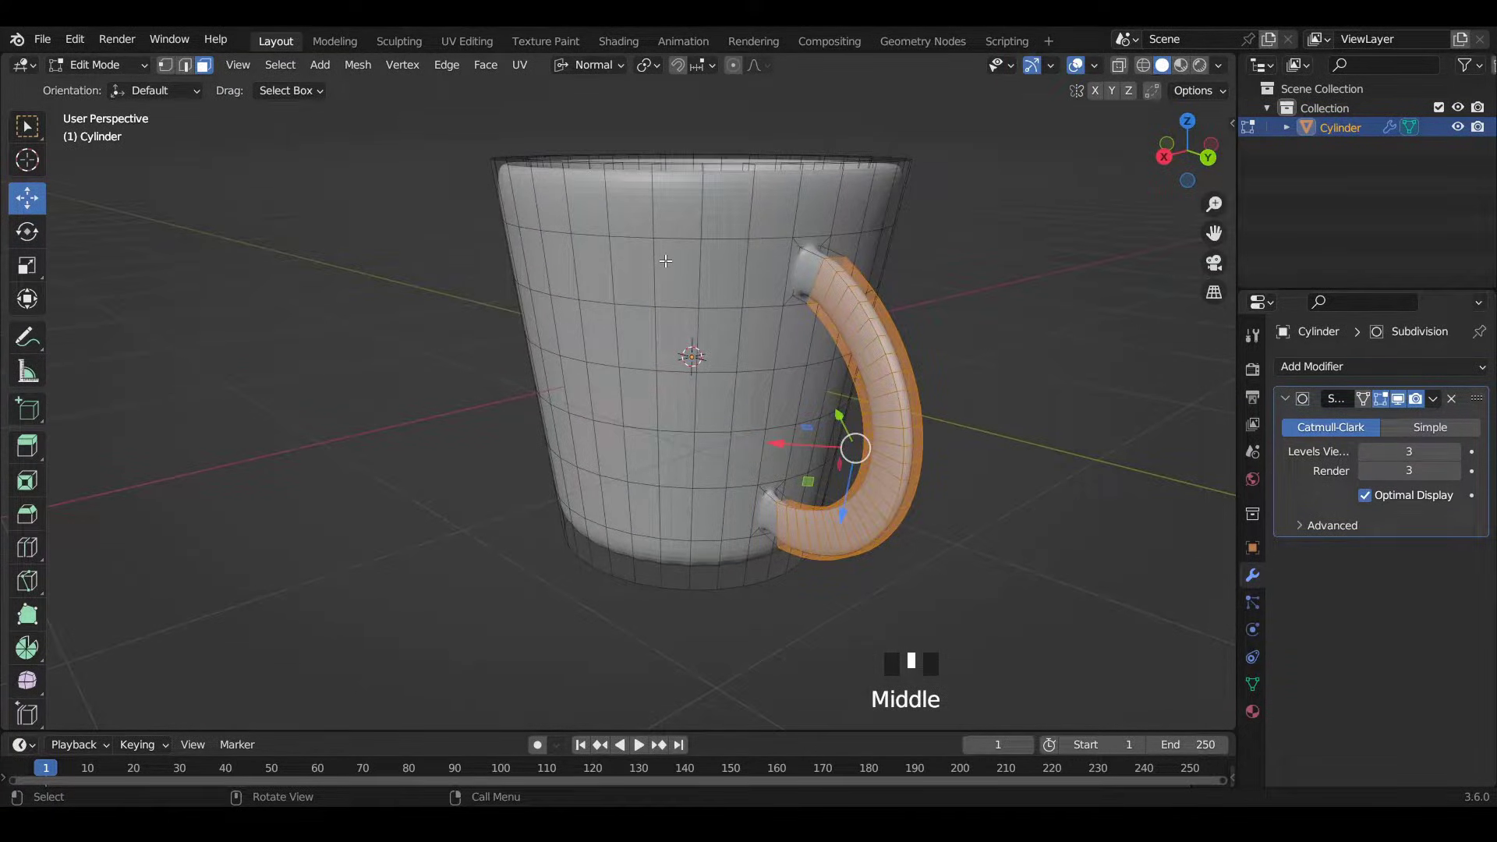
# Shade the mug smooth in Object Mode, then return to Edit Mode.
pyautogui.press('Tab')
pyautogui.rightClick(686, 245)
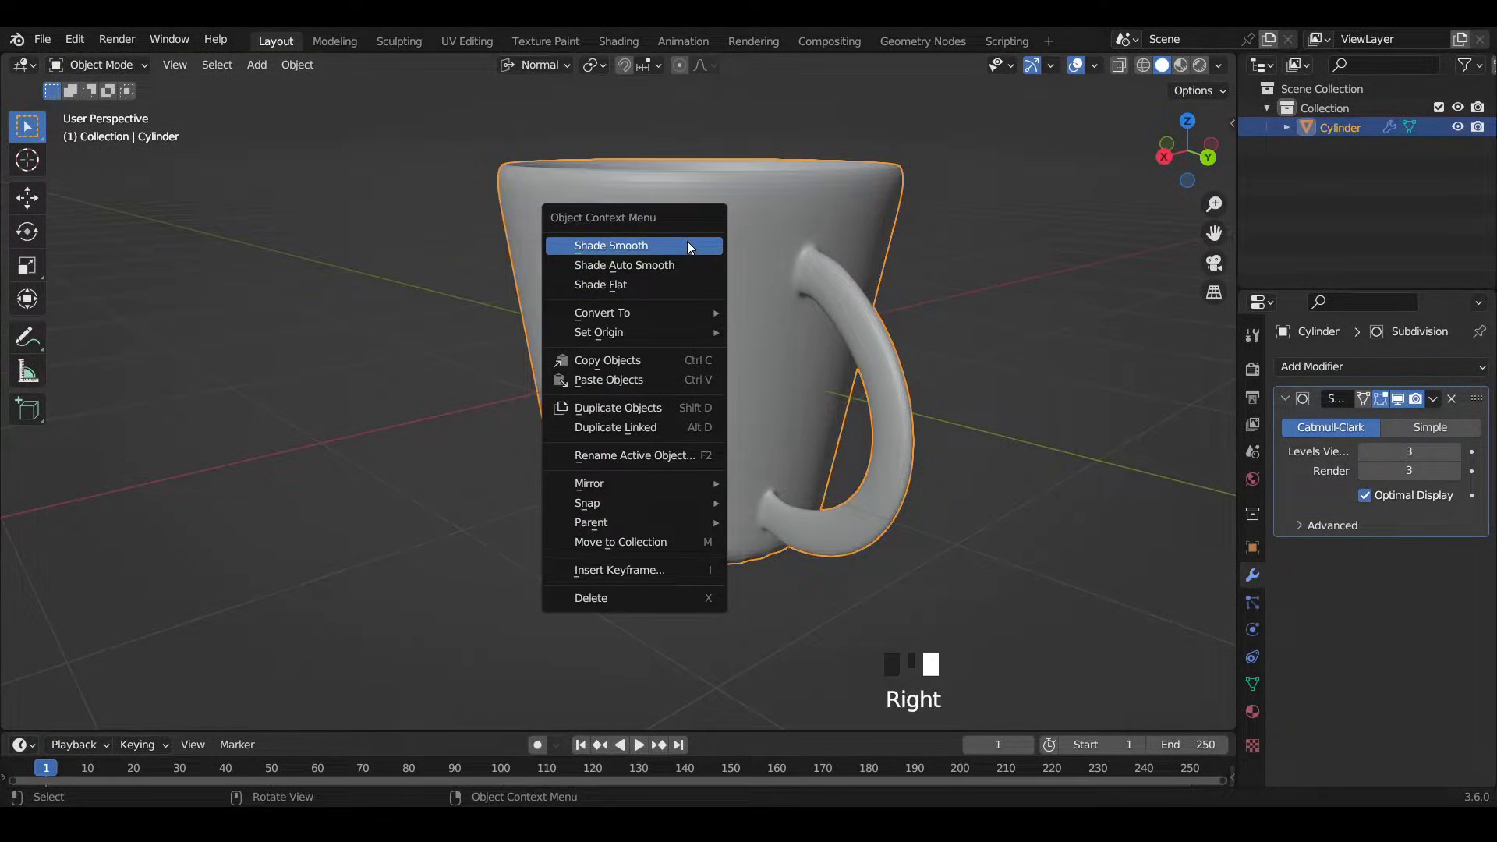
pyautogui.click(589, 247)
pyautogui.moveTo(751, 223); pyautogui.dragTo(881, 390, button='middle')
pyautogui.scroll(-4, 857, 319)
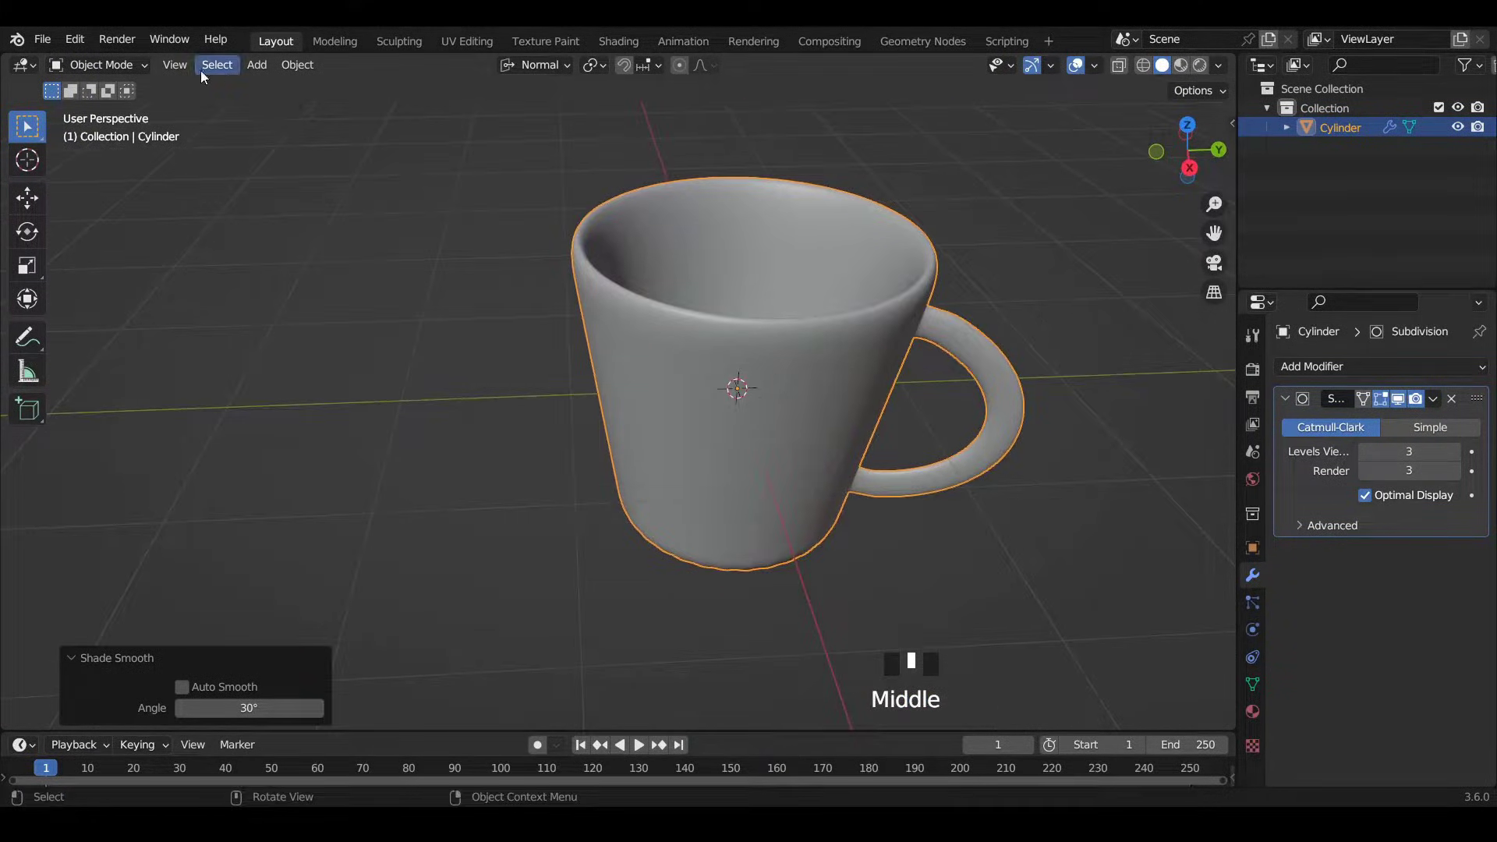
pyautogui.click(78, 64)
pyautogui.click(86, 108)
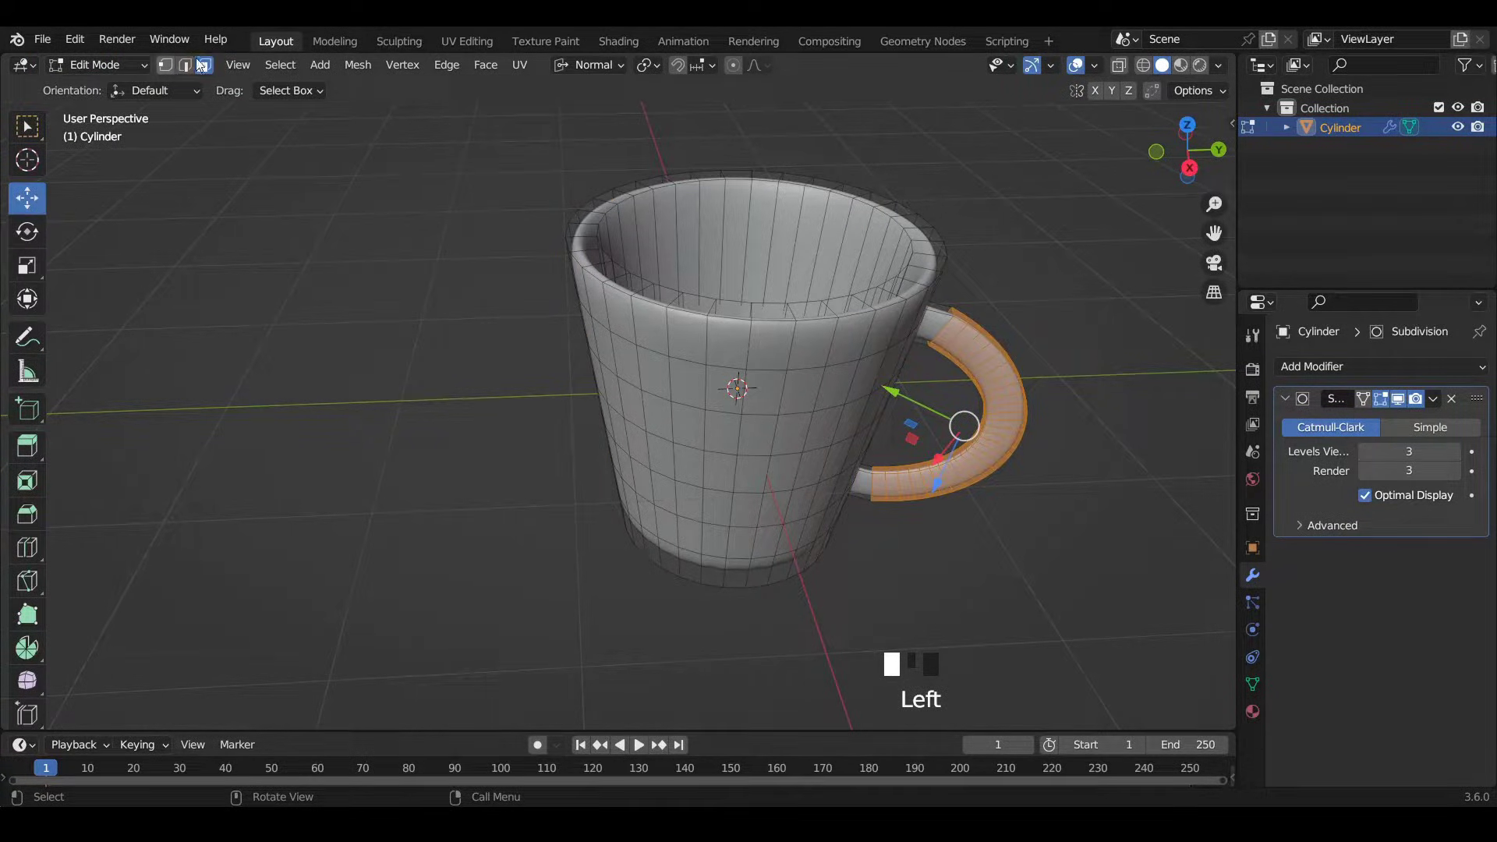
# Add a loop cut on the outer wall, slid up just below the rim.
pyautogui.scroll(2, 864, 308)
pyautogui.moveTo(863, 308)
pyautogui.mouseDown(button='middle')
pyautogui.moveTo(855, 289)
pyautogui.moveTo(879, 289)
pyautogui.moveTo(876, 315)
pyautogui.mouseUp(button='middle')
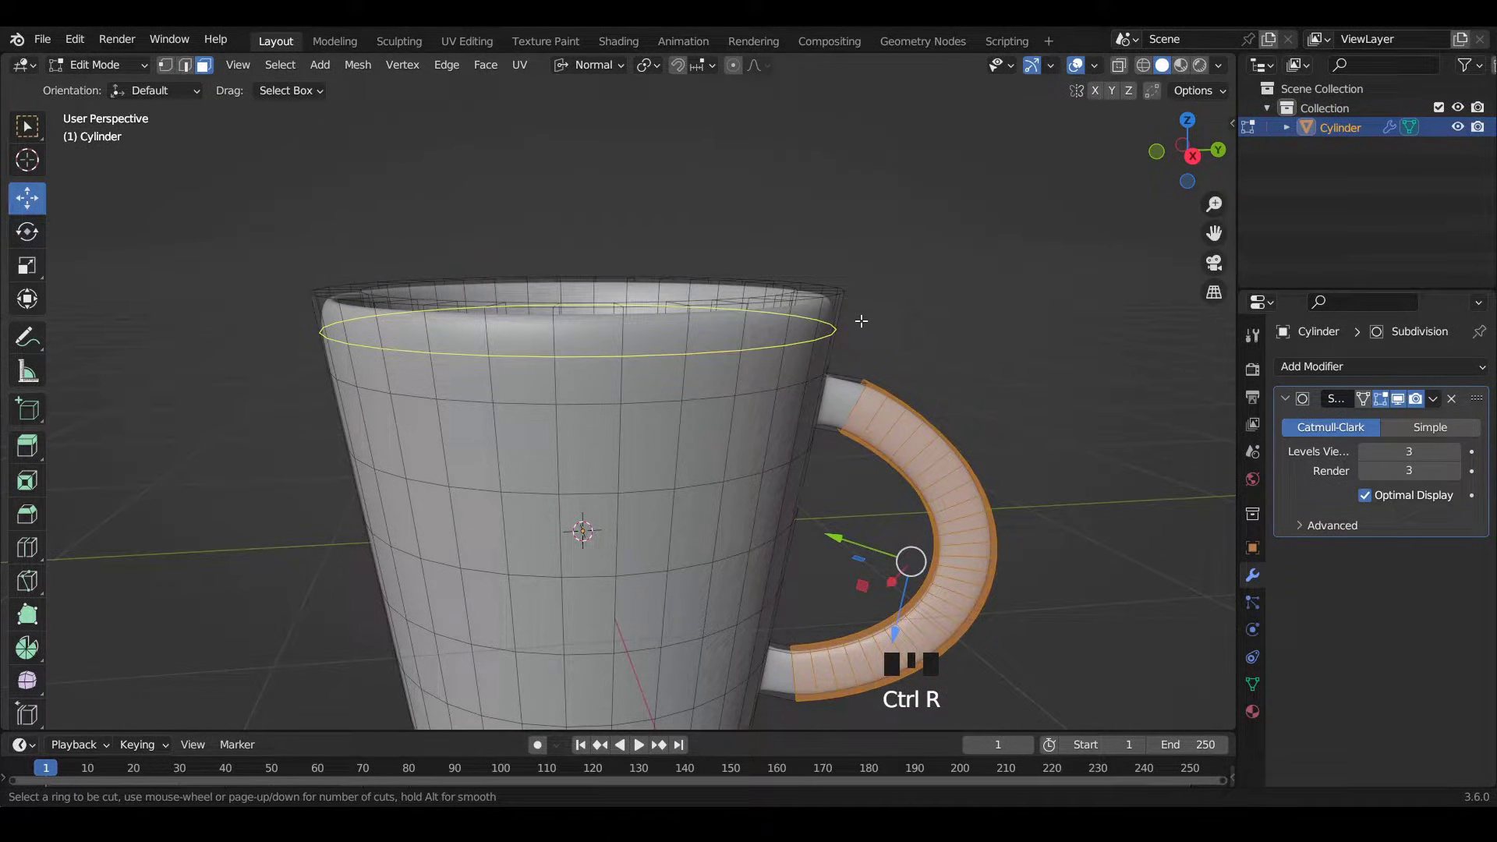
pyautogui.click(863, 317)
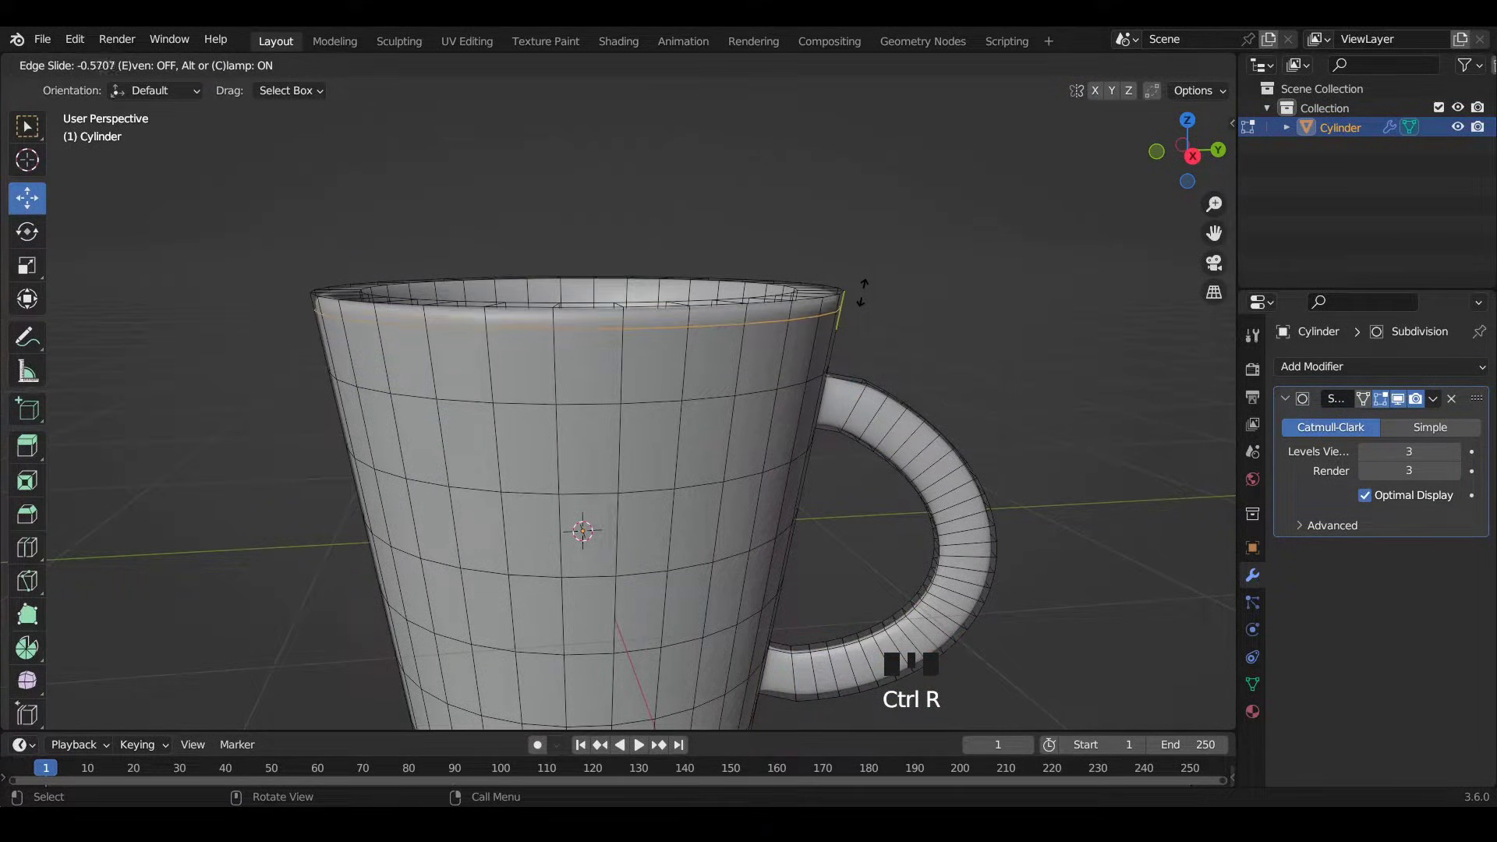
pyautogui.click(862, 287)
pyautogui.scroll(9, 837, 278)
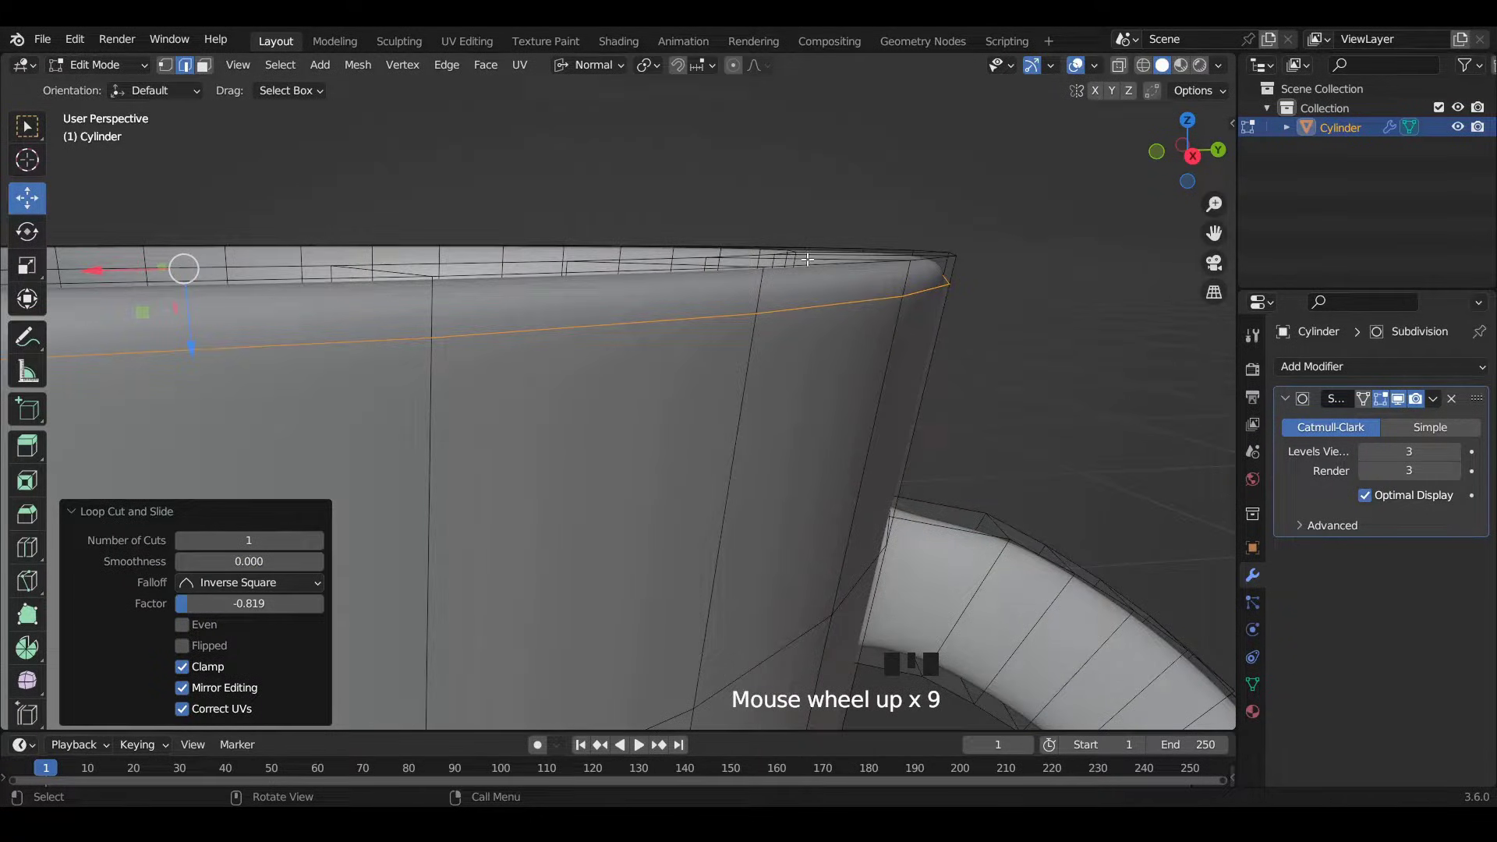
pyautogui.moveTo(807, 259); pyautogui.dragTo(818, 367, button='middle')
pyautogui.scroll(-3, 818, 368)
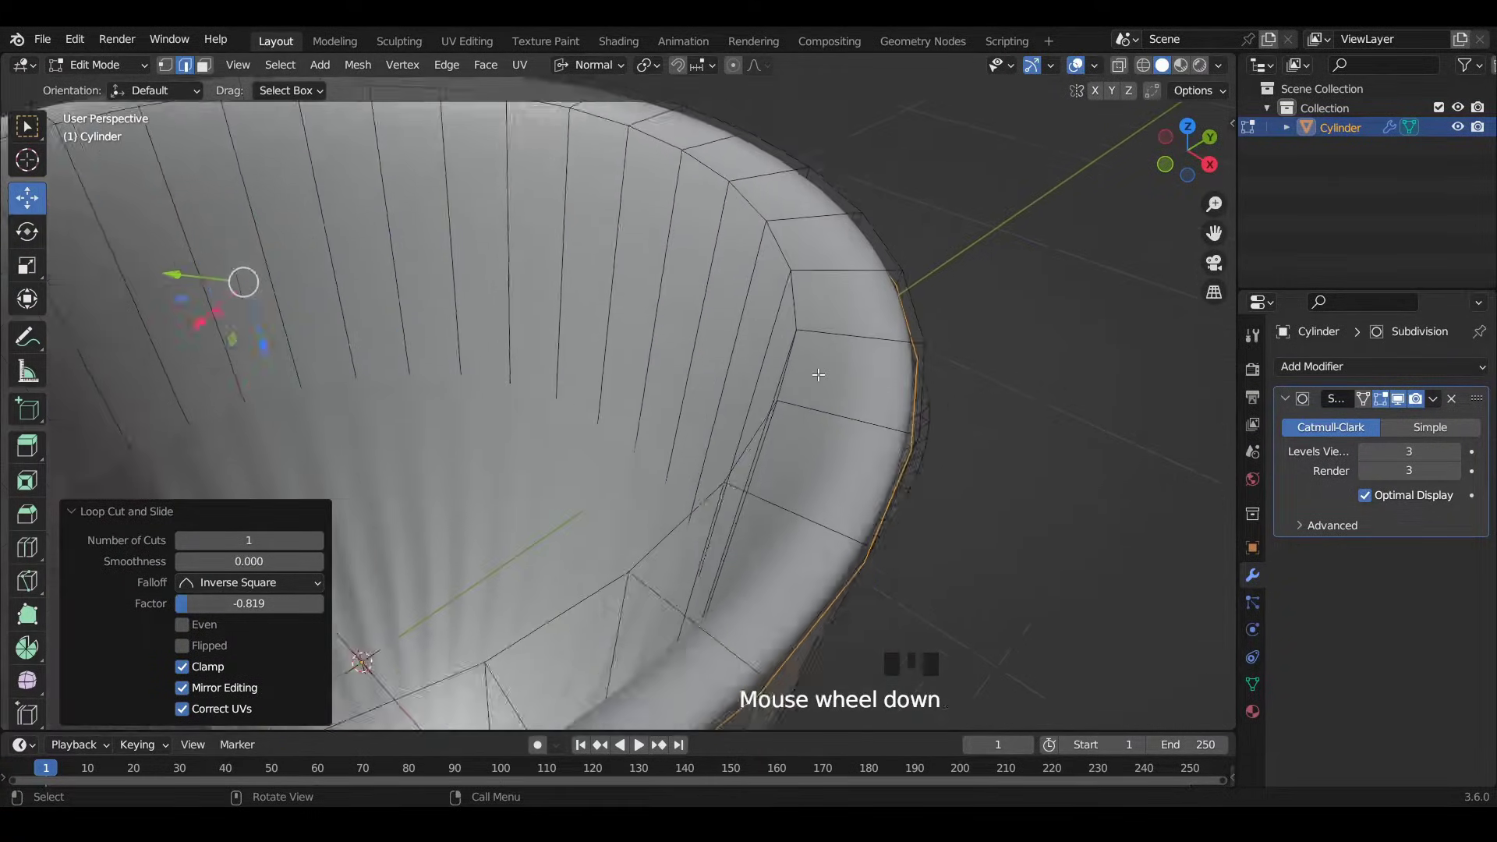
pyautogui.scroll(-2, 819, 368)
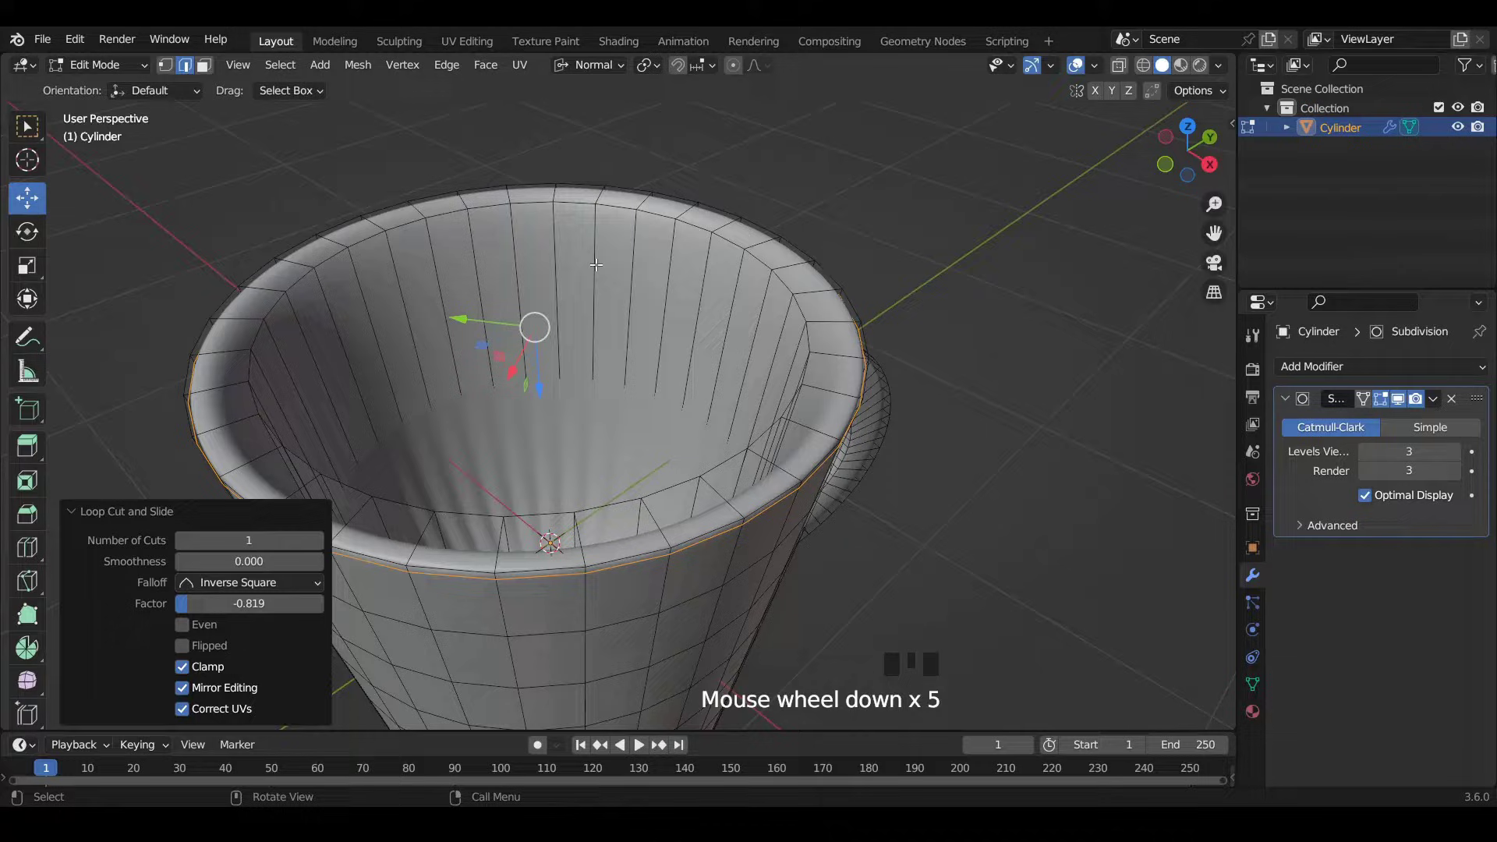
# Add a loop cut inside the cup, slid up to the inner rim.
pyautogui.hotkey('ctrl', 'r')
pyautogui.click(598, 264)
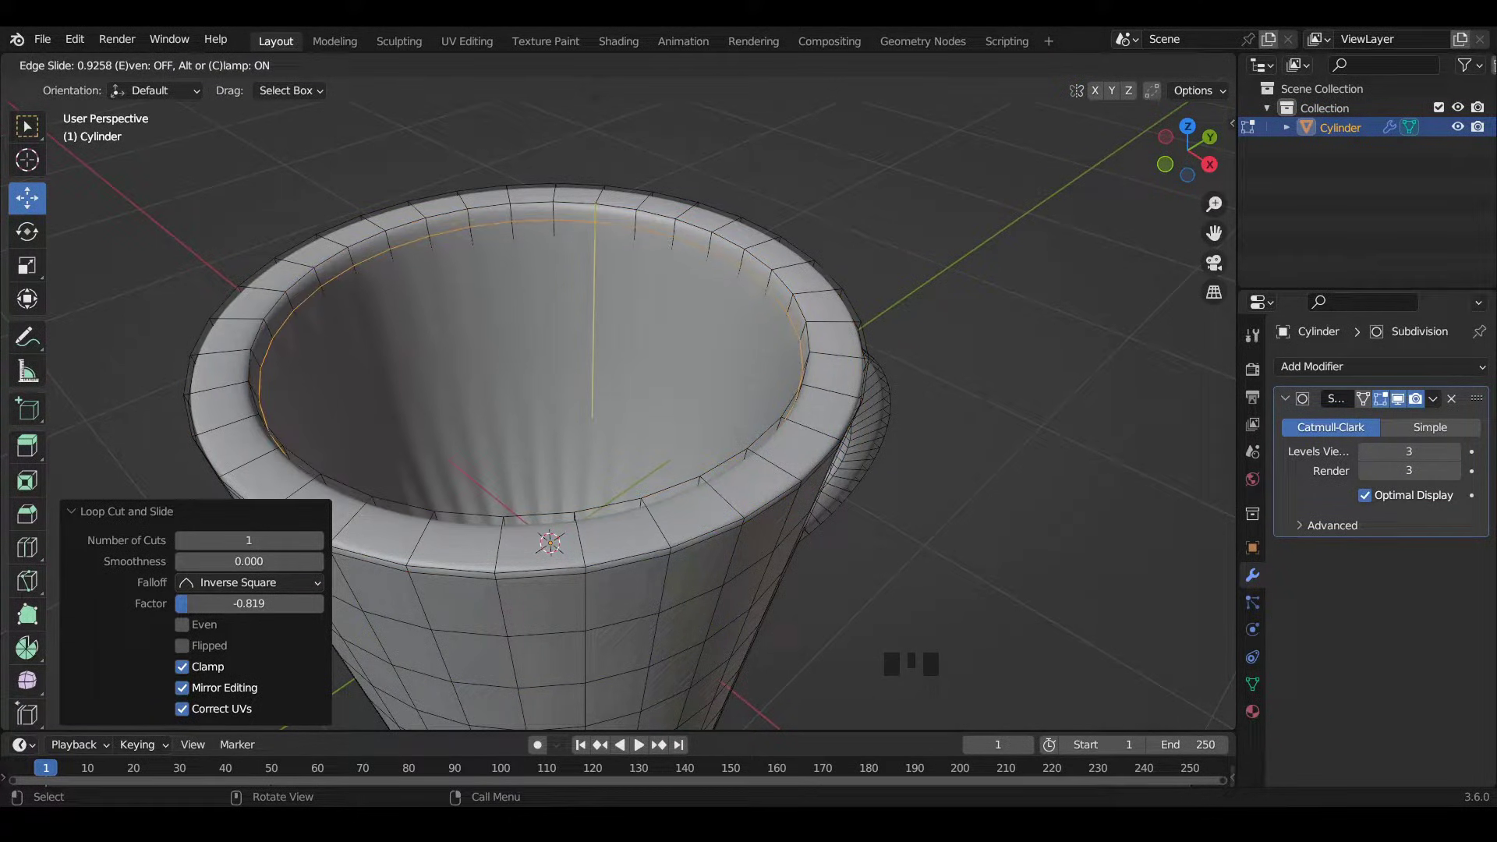
pyautogui.click(595, 84)
pyautogui.moveTo(822, 418); pyautogui.dragTo(867, 291, button='middle')
# Switch to Face select and select the full loop of faces around the cup rim.
pyautogui.click(204, 65)
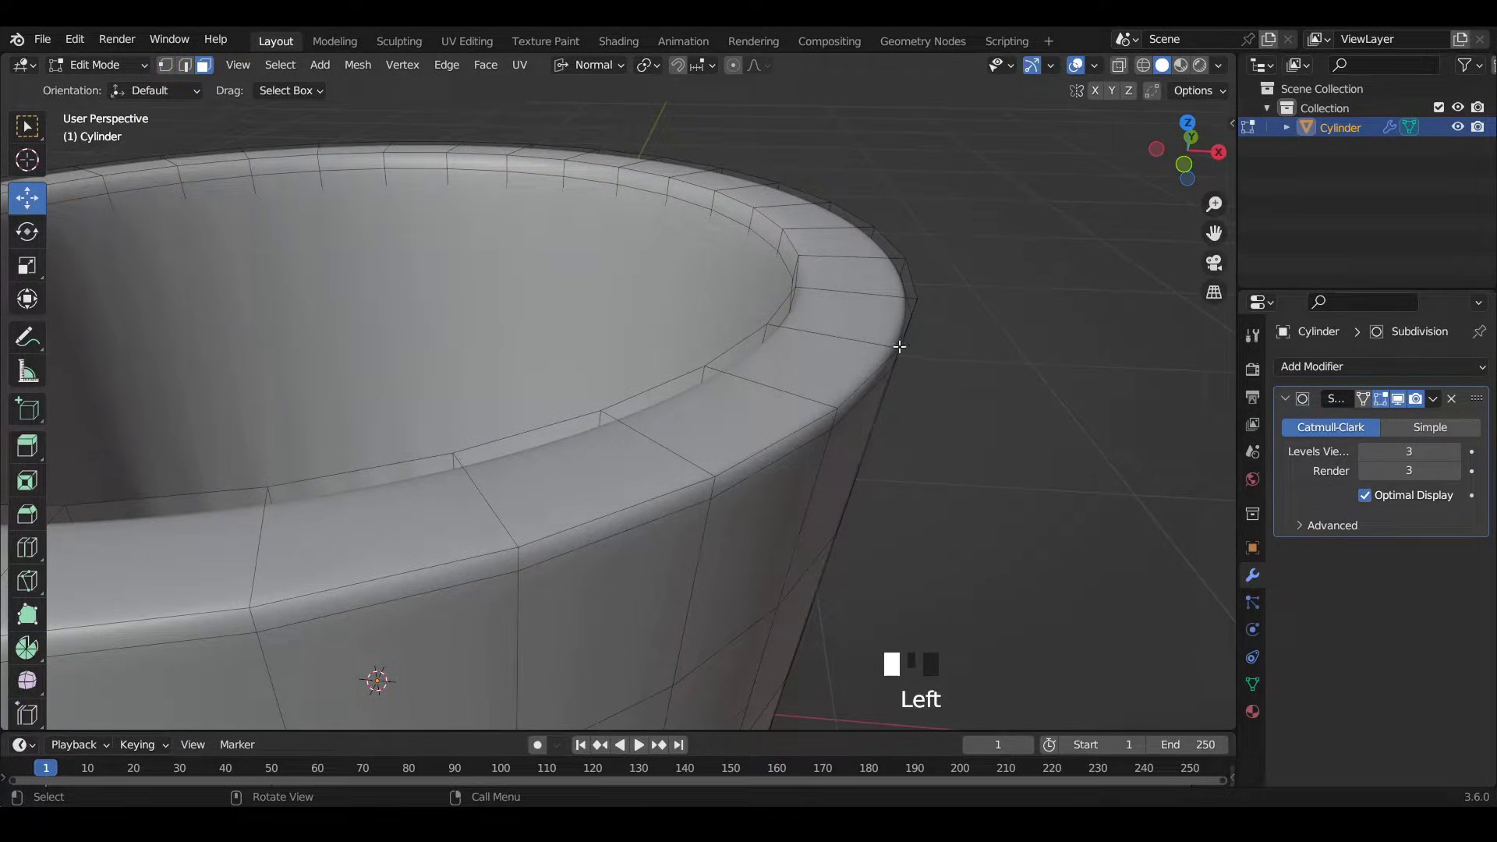
pyautogui.click(854, 309)
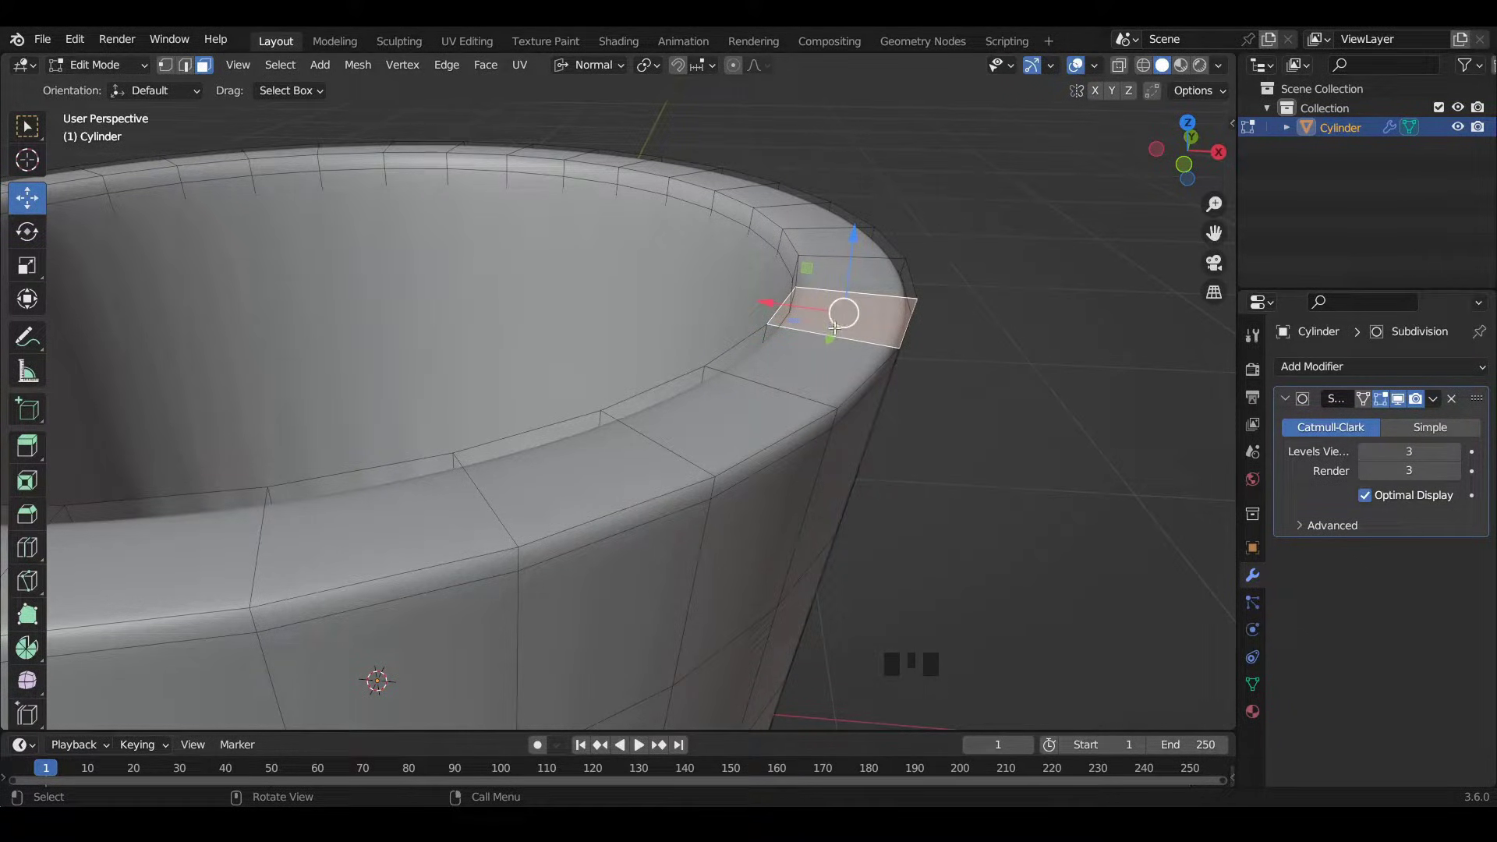
pyautogui.press('alt')
pyautogui.keyDown('alt'); pyautogui.click(813, 340); pyautogui.keyUp('alt')
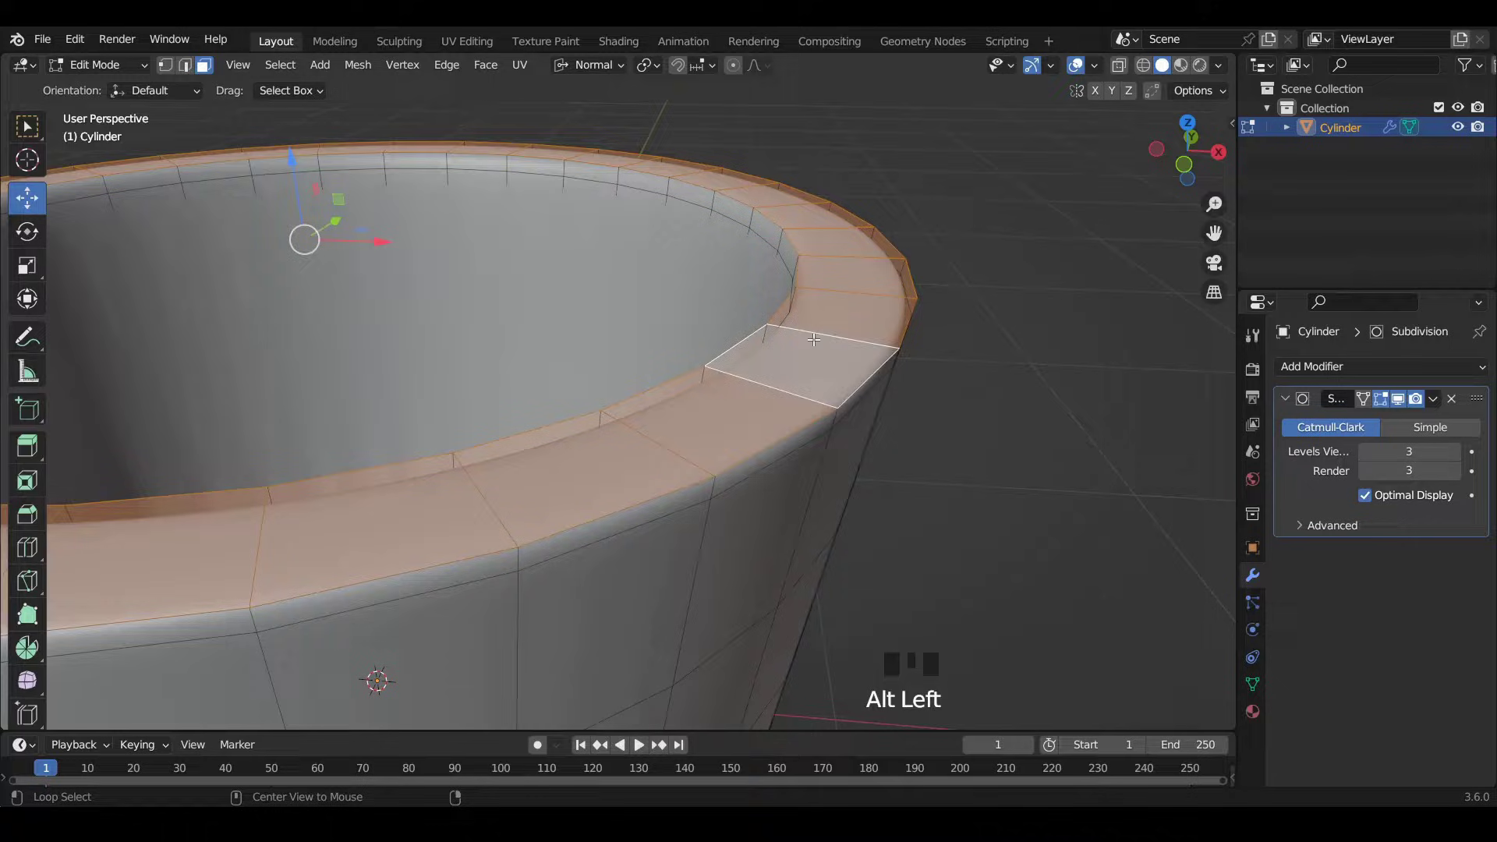
# Inset the rim faces as one band 0.02665 m thick, with Individual off.
pyautogui.press('i')
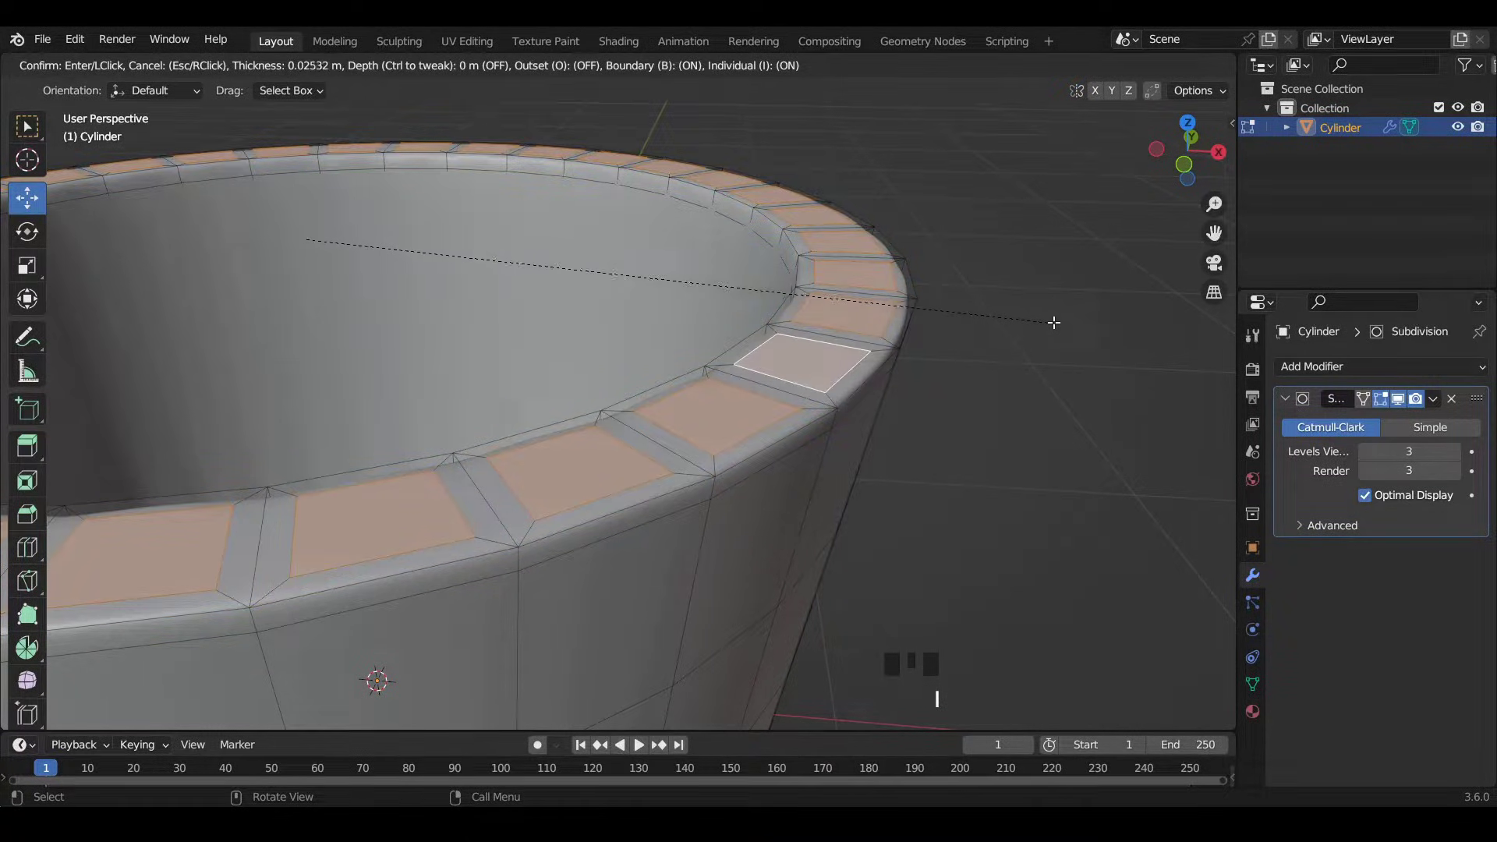
pyautogui.press('i')
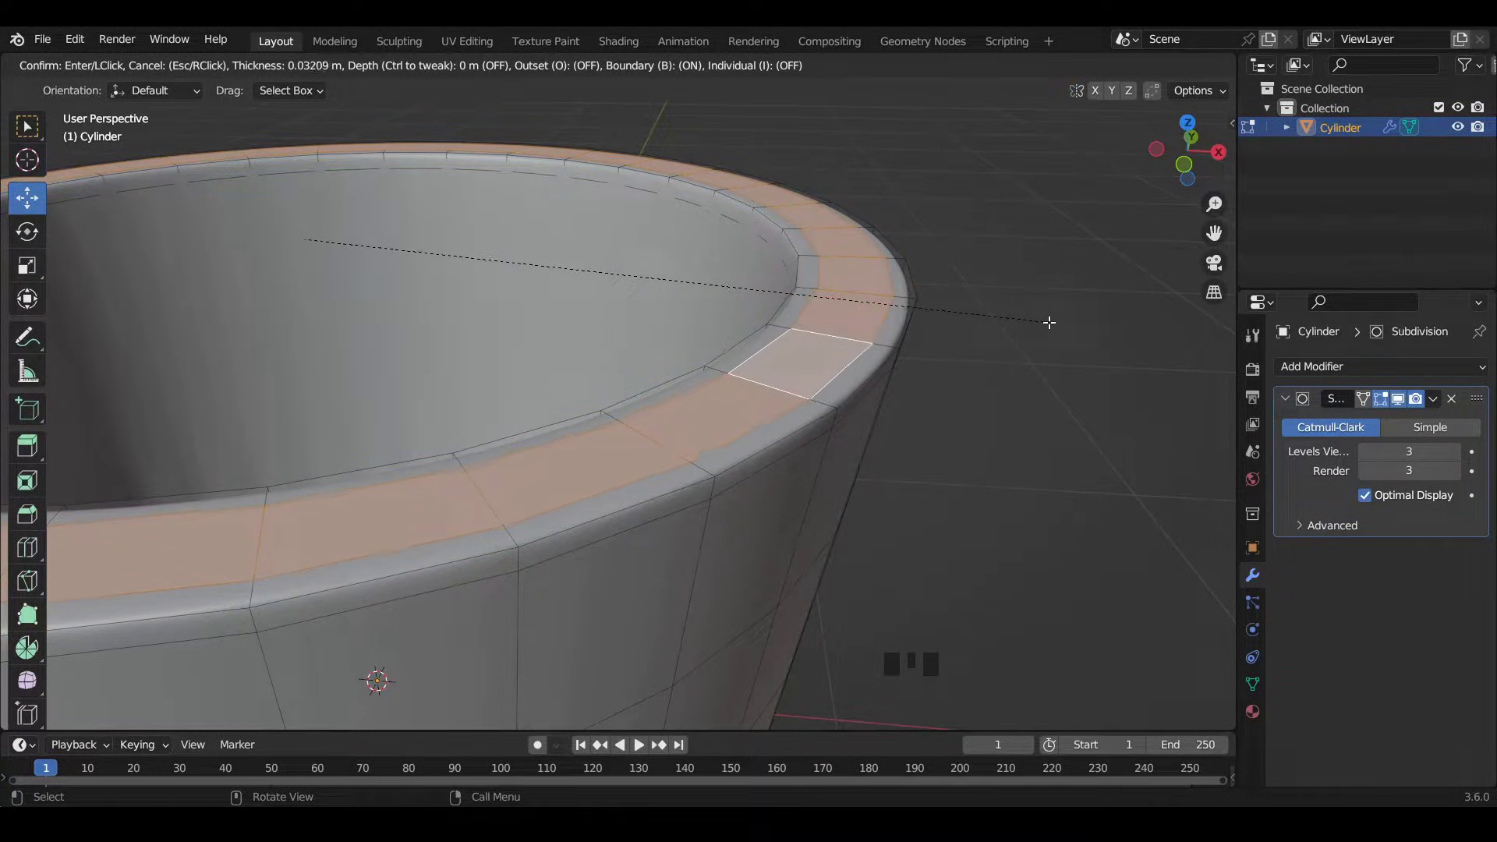
pyautogui.click(1052, 323)
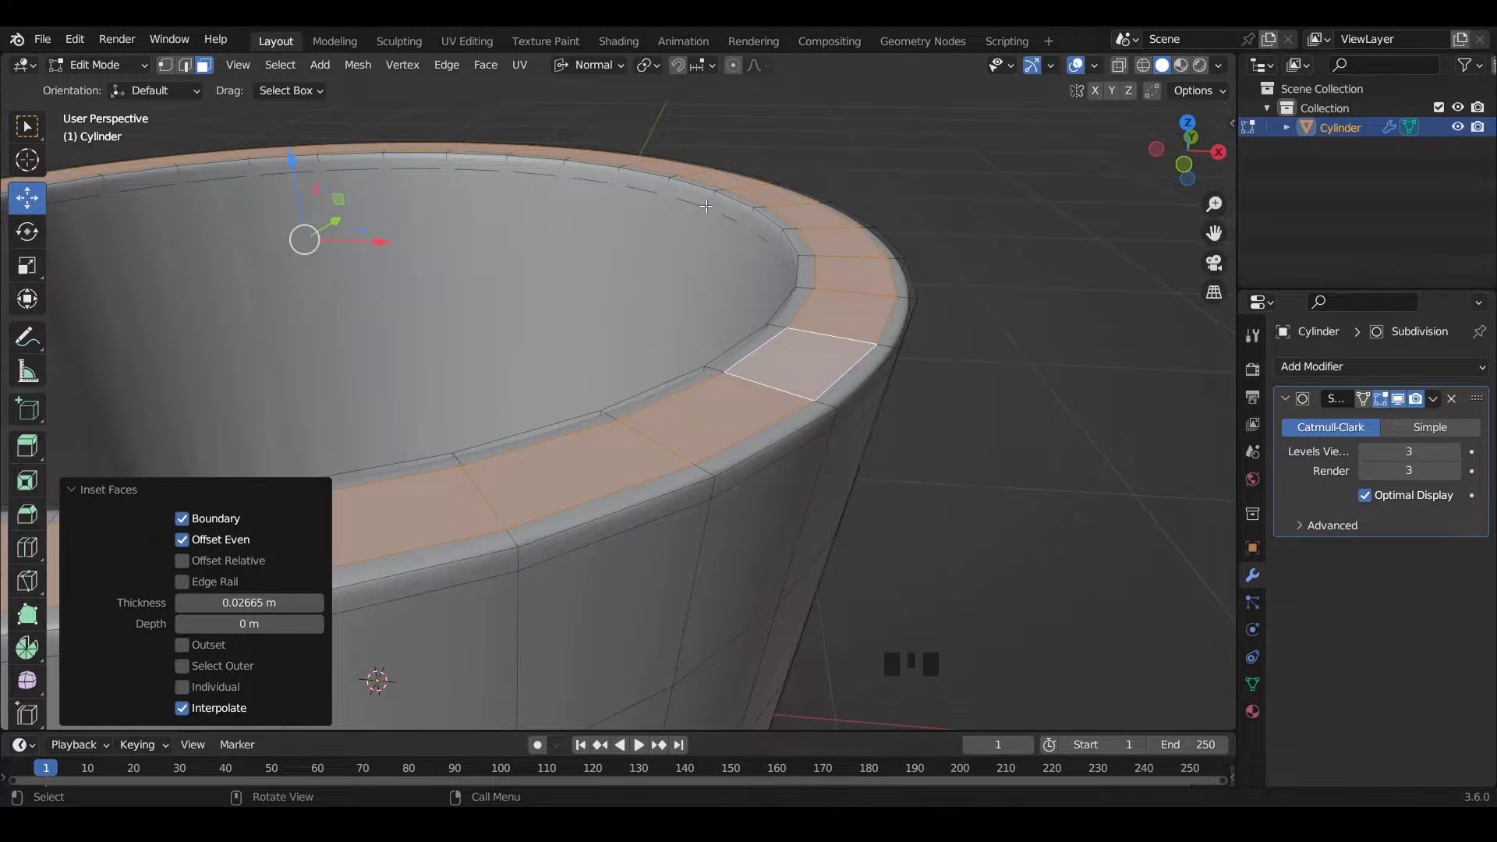
pyautogui.scroll(-2, 599, 286)
pyautogui.moveTo(599, 286); pyautogui.dragTo(681, 398, button='middle')
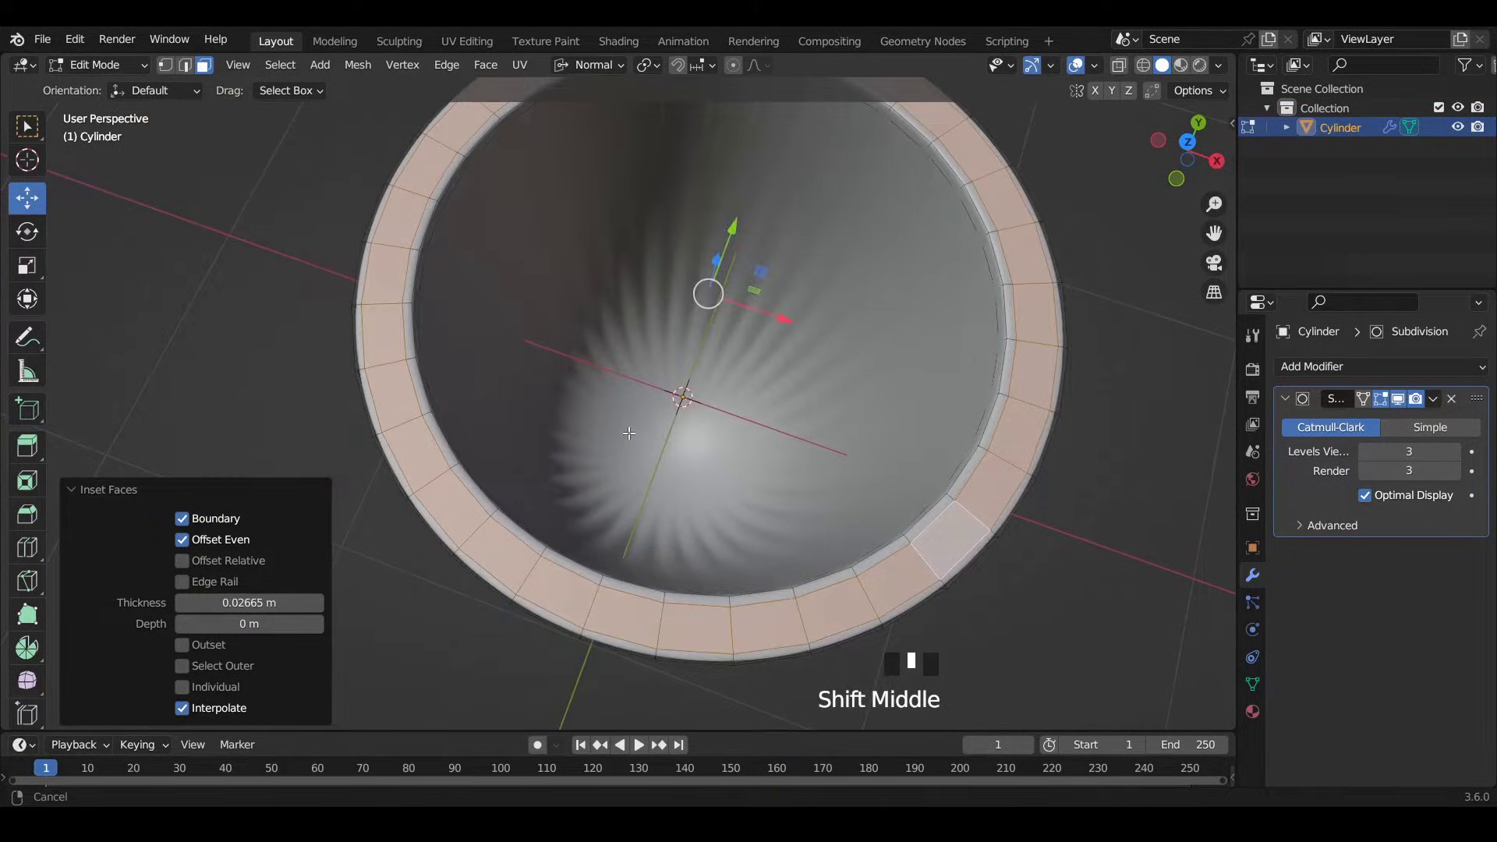
# Set the transform orientation to Global, then select and inset the cup's bottom face.
pyautogui.click(677, 403)
pyautogui.moveTo(588, 65); pyautogui.dragTo(545, 125)
pyautogui.keyDown('shift'); pyautogui.moveTo(784, 406); pyautogui.dragTo(602, 457, button='middle'); pyautogui.keyUp('shift')
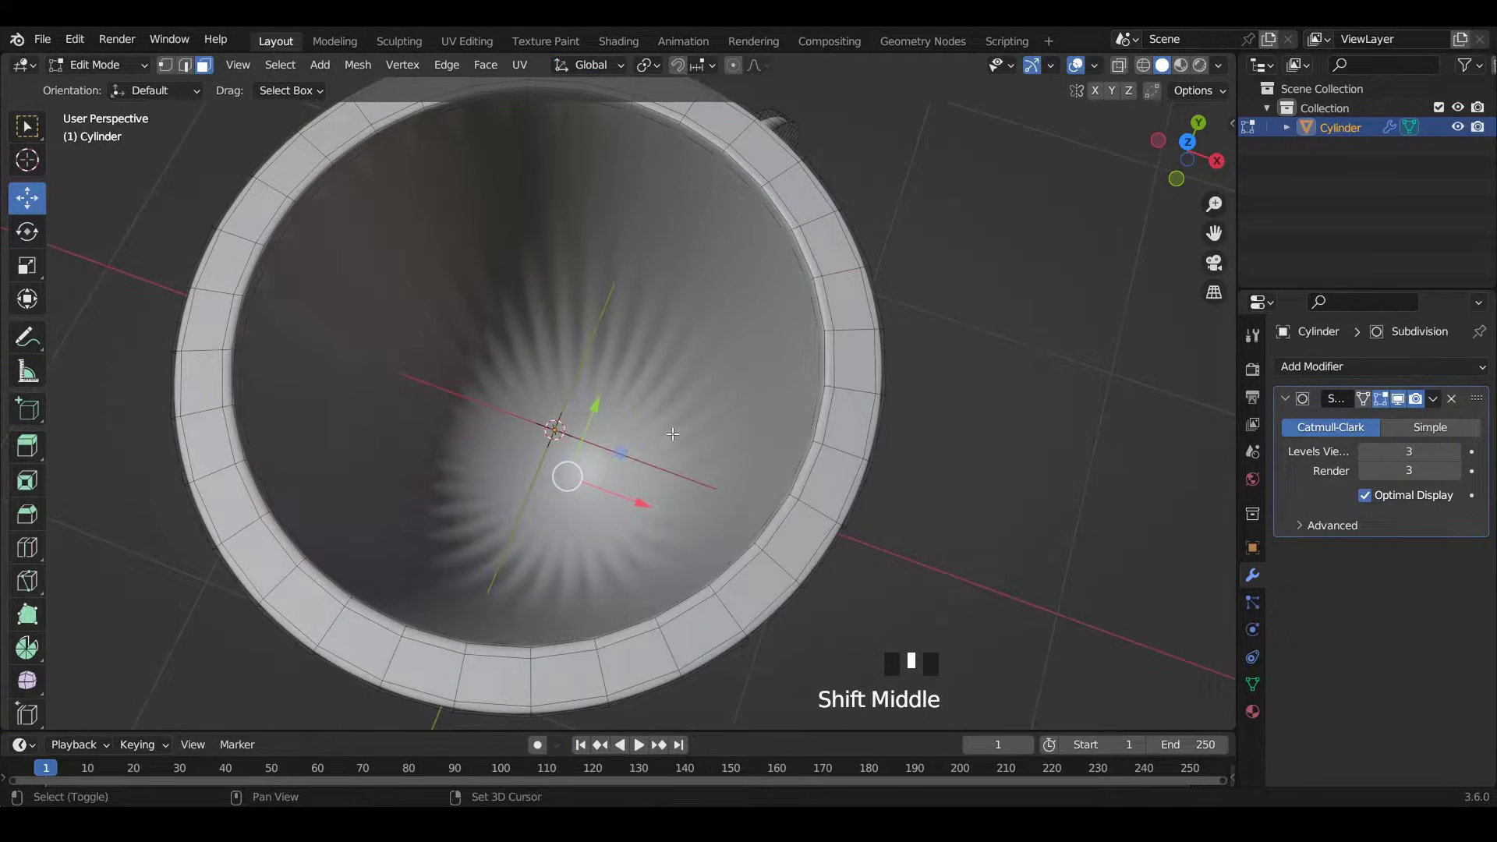
pyautogui.press('i')
pyautogui.click(1050, 373)
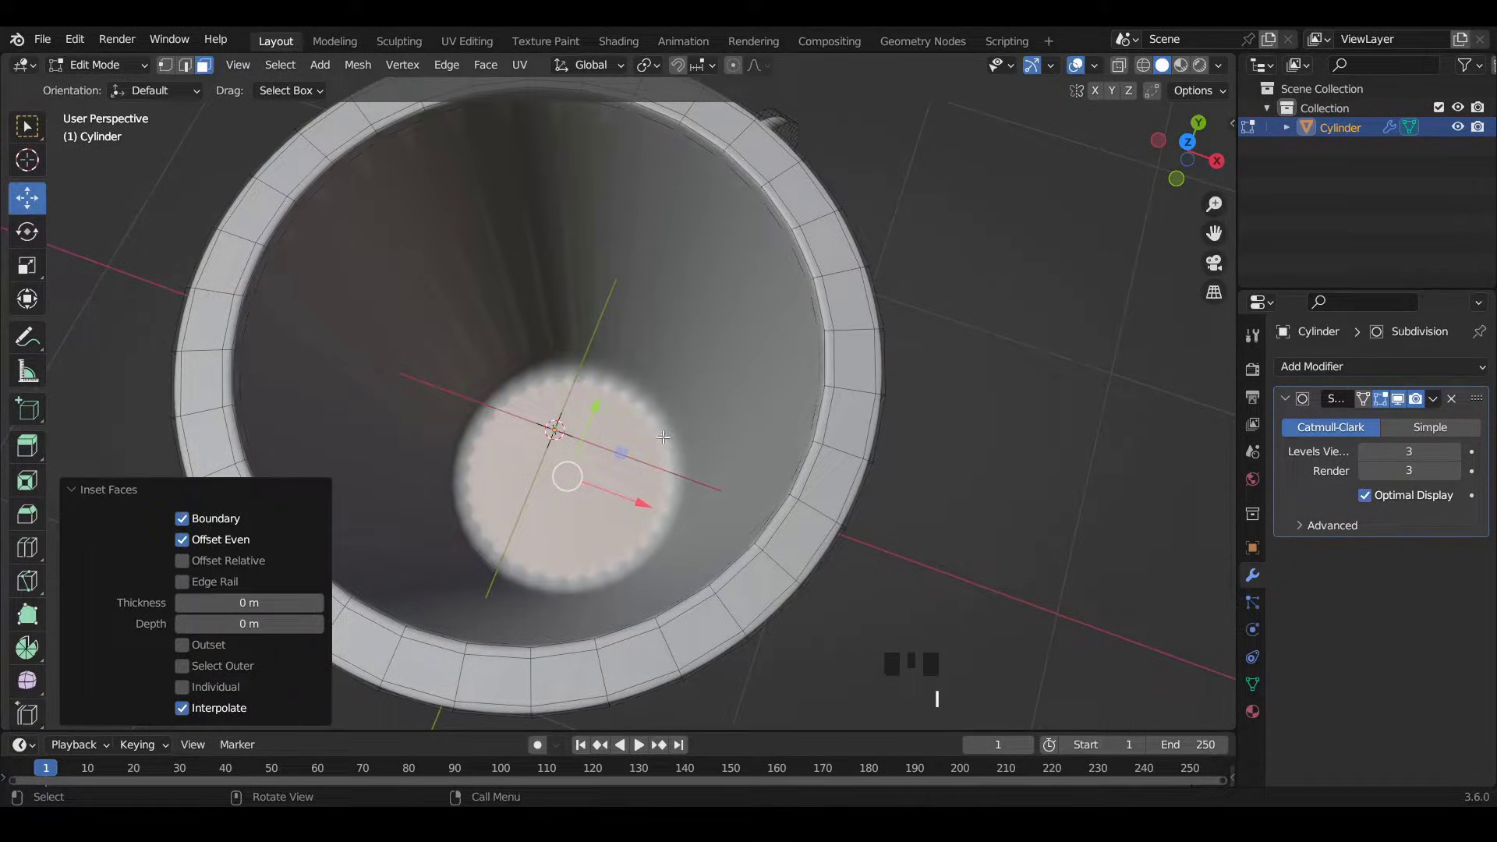
pyautogui.press('i')
pyautogui.click(790, 435)
pyautogui.moveTo(800, 433); pyautogui.dragTo(616, 452, button='middle')
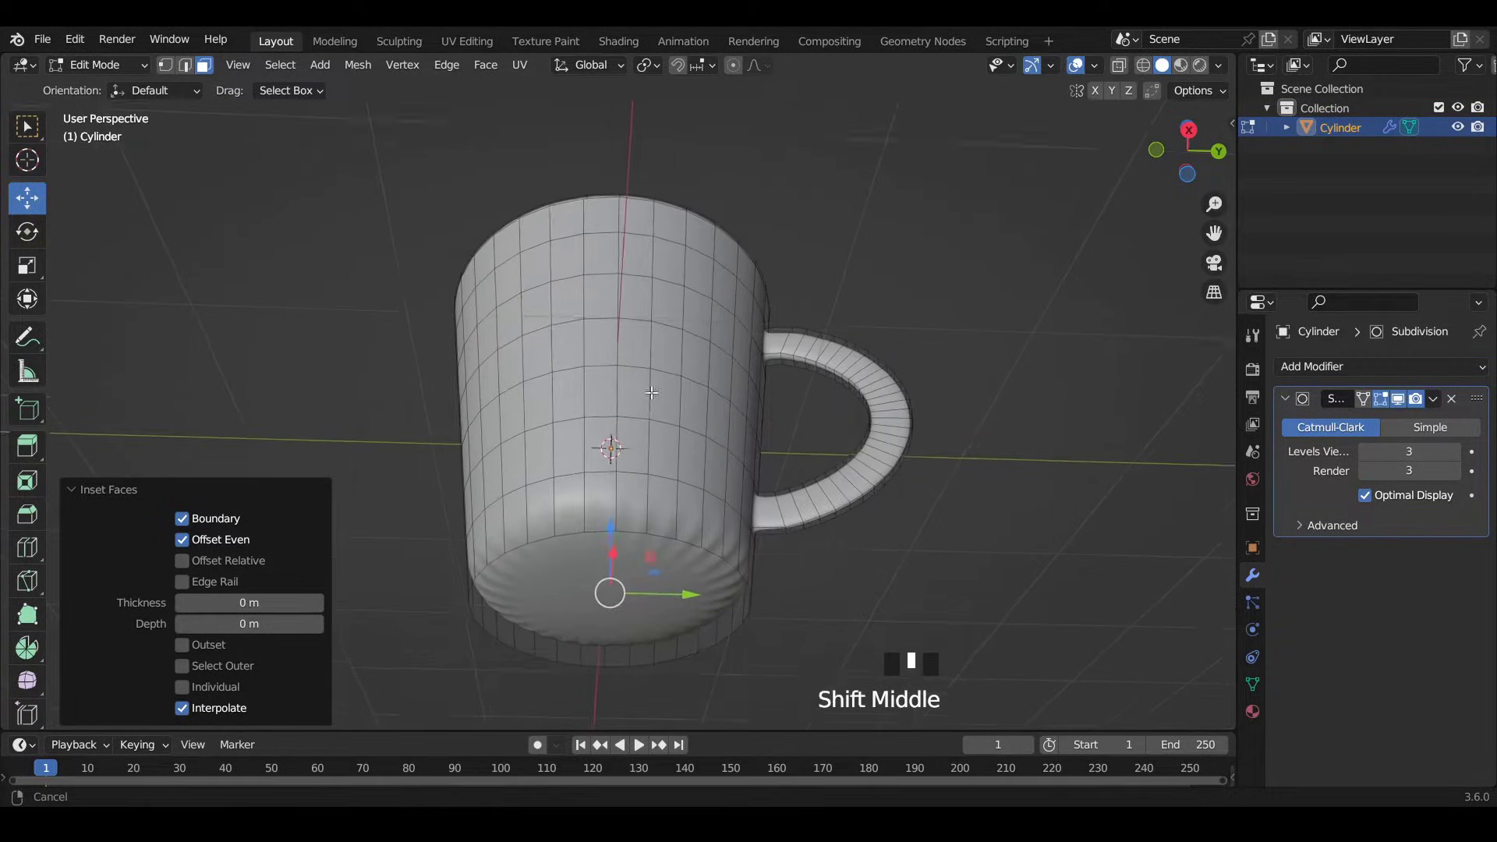
pyautogui.click(635, 472)
pyautogui.press('i')
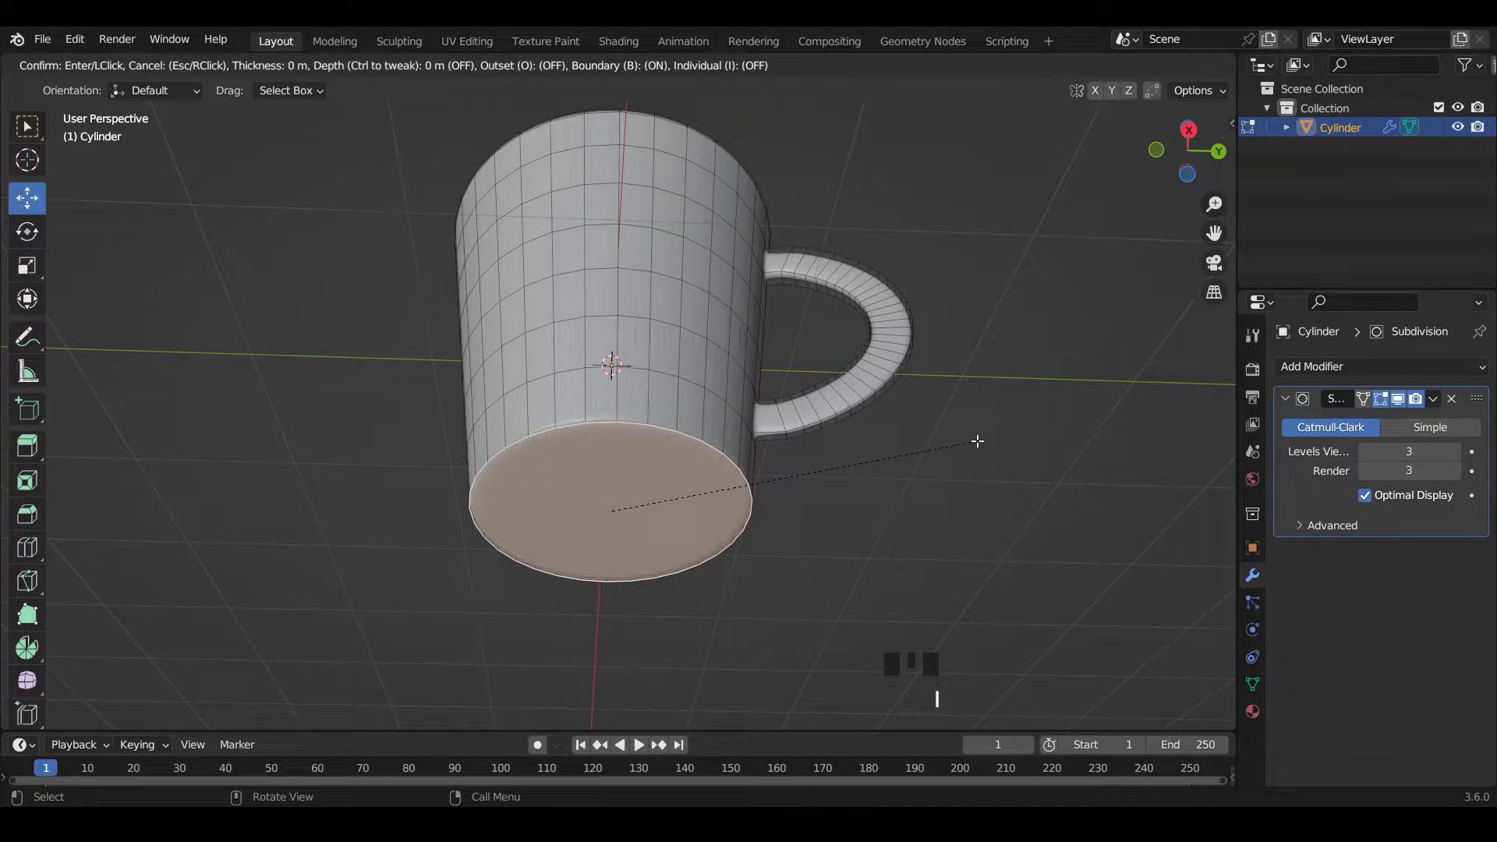
pyautogui.click(978, 441)
# Return the mug to Object Mode and look down into its smooth, thick-rimmed shape.
pyautogui.moveTo(671, 424); pyautogui.dragTo(685, 373, button='middle')
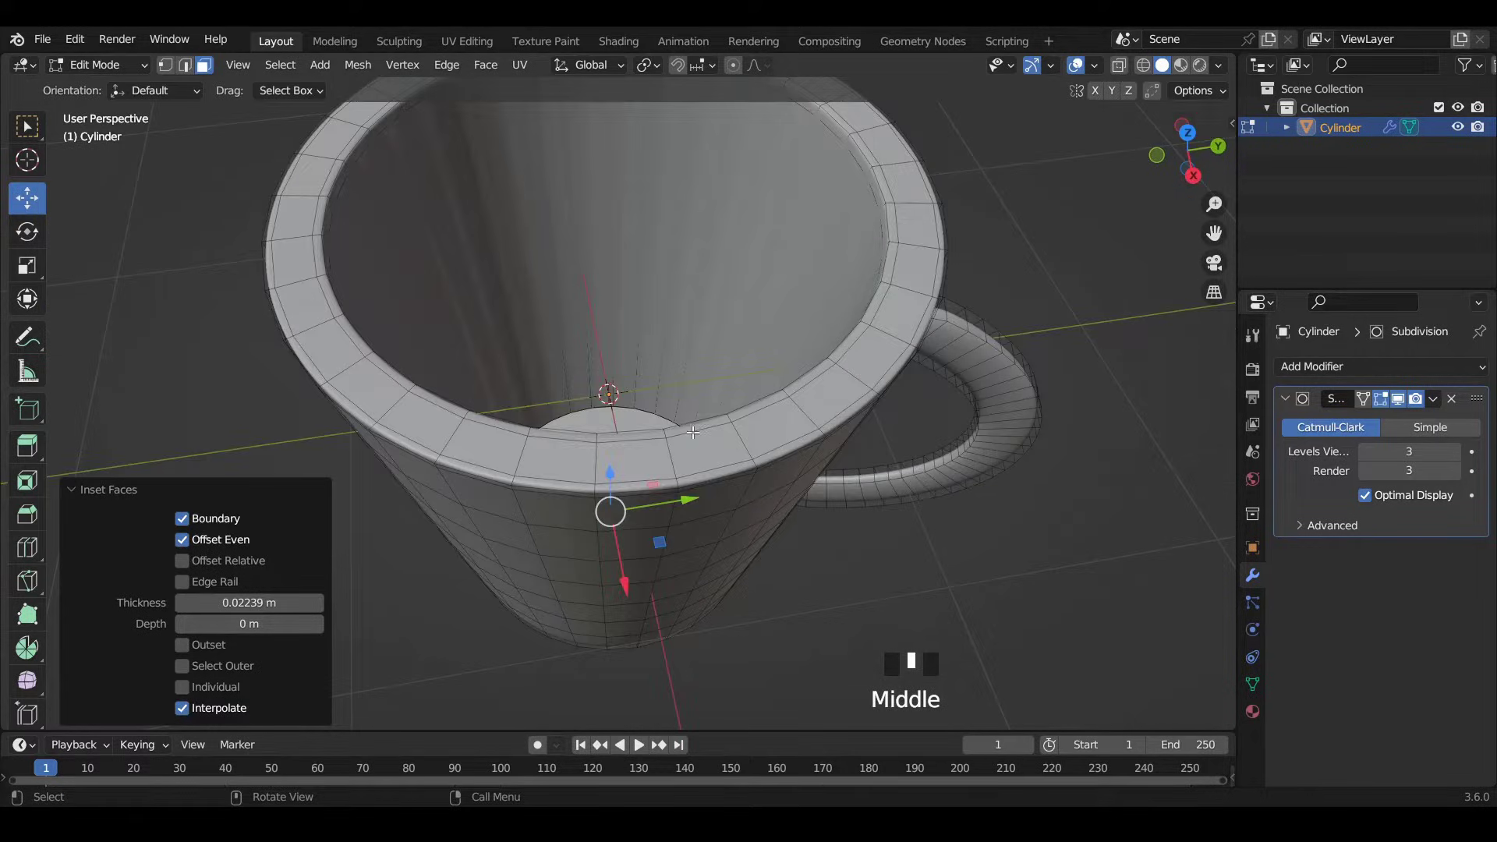
pyautogui.scroll(1, 701, 360)
pyautogui.scroll(2, 701, 360)
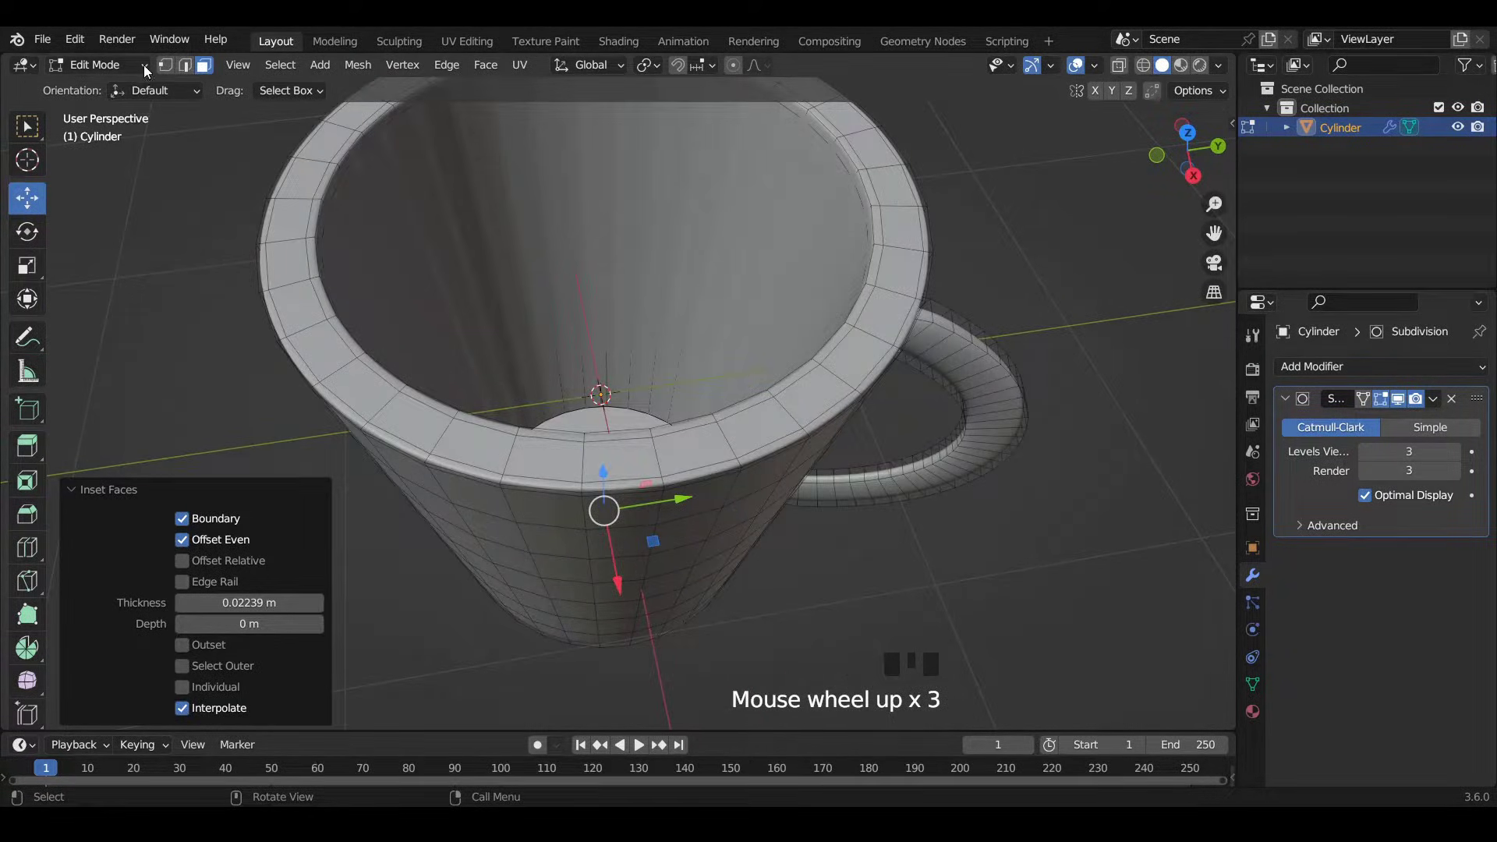
pyautogui.click(142, 66)
pyautogui.click(109, 91)
pyautogui.scroll(-5, 619, 387)
pyautogui.moveTo(620, 388); pyautogui.dragTo(580, 485, button='middle')
pyautogui.moveTo(522, 437); pyautogui.dragTo(693, 304, button='middle')
# Add a Plane enlarged to 3.671 as a floor through the mug, then select the mug.
pyautogui.moveTo(605, 477); pyautogui.dragTo(1049, 501, button='middle')
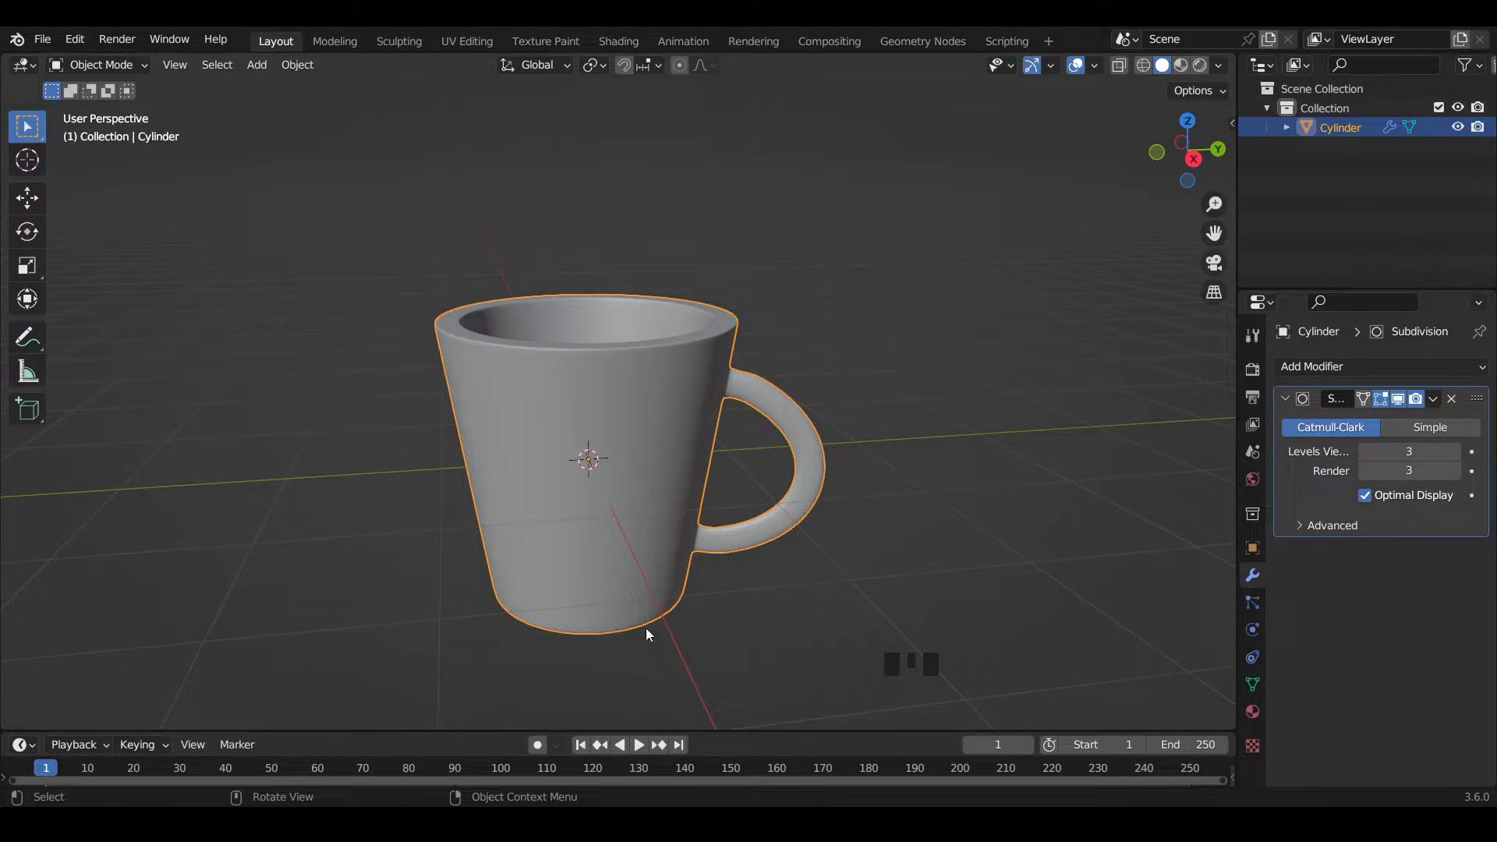
pyautogui.hotkey('shift', 'a')
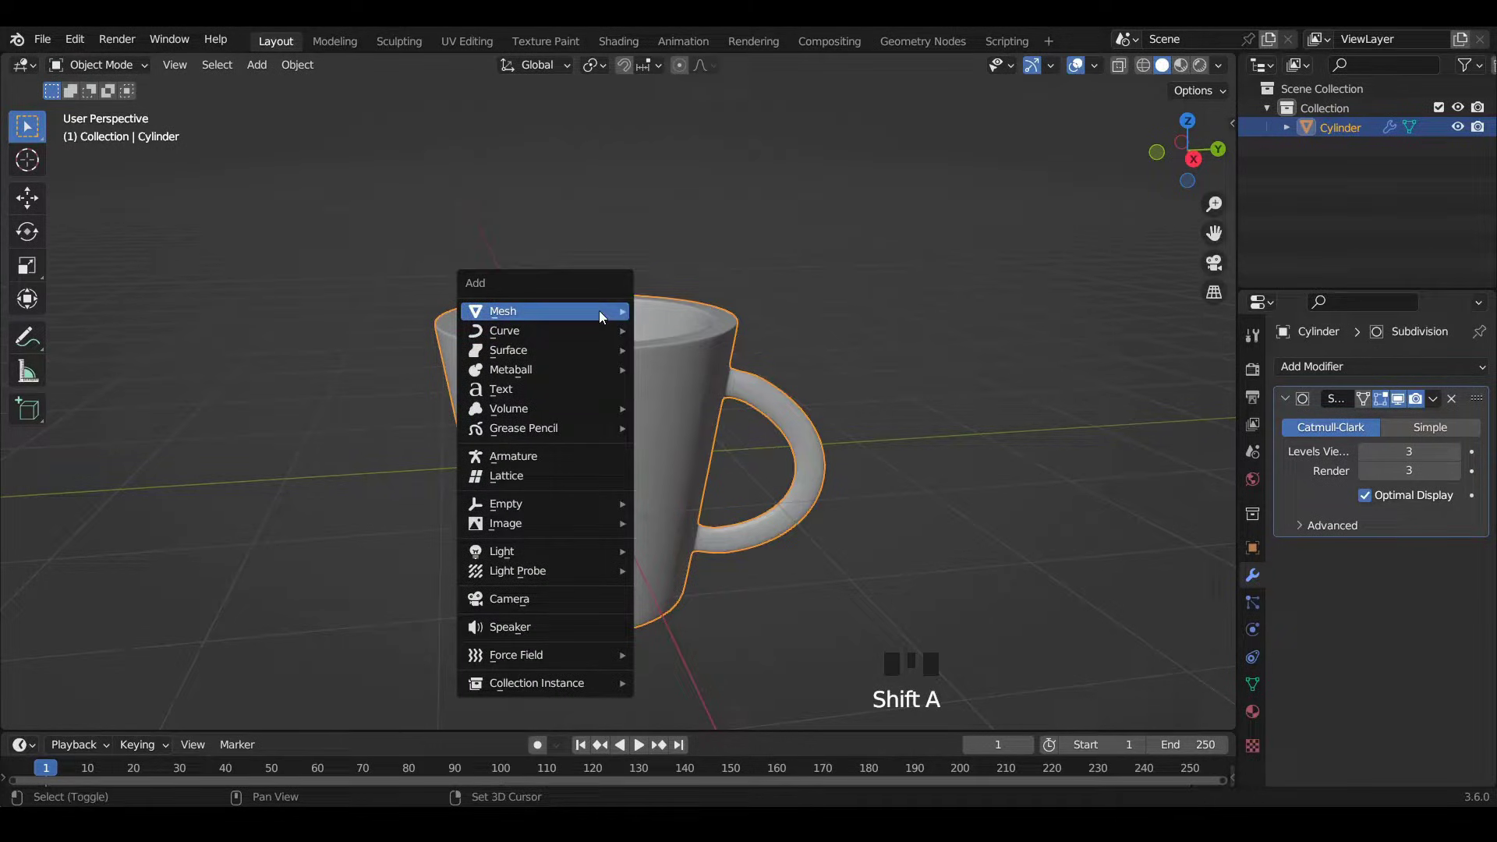
pyautogui.moveTo(599, 310)
pyautogui.click(725, 311)
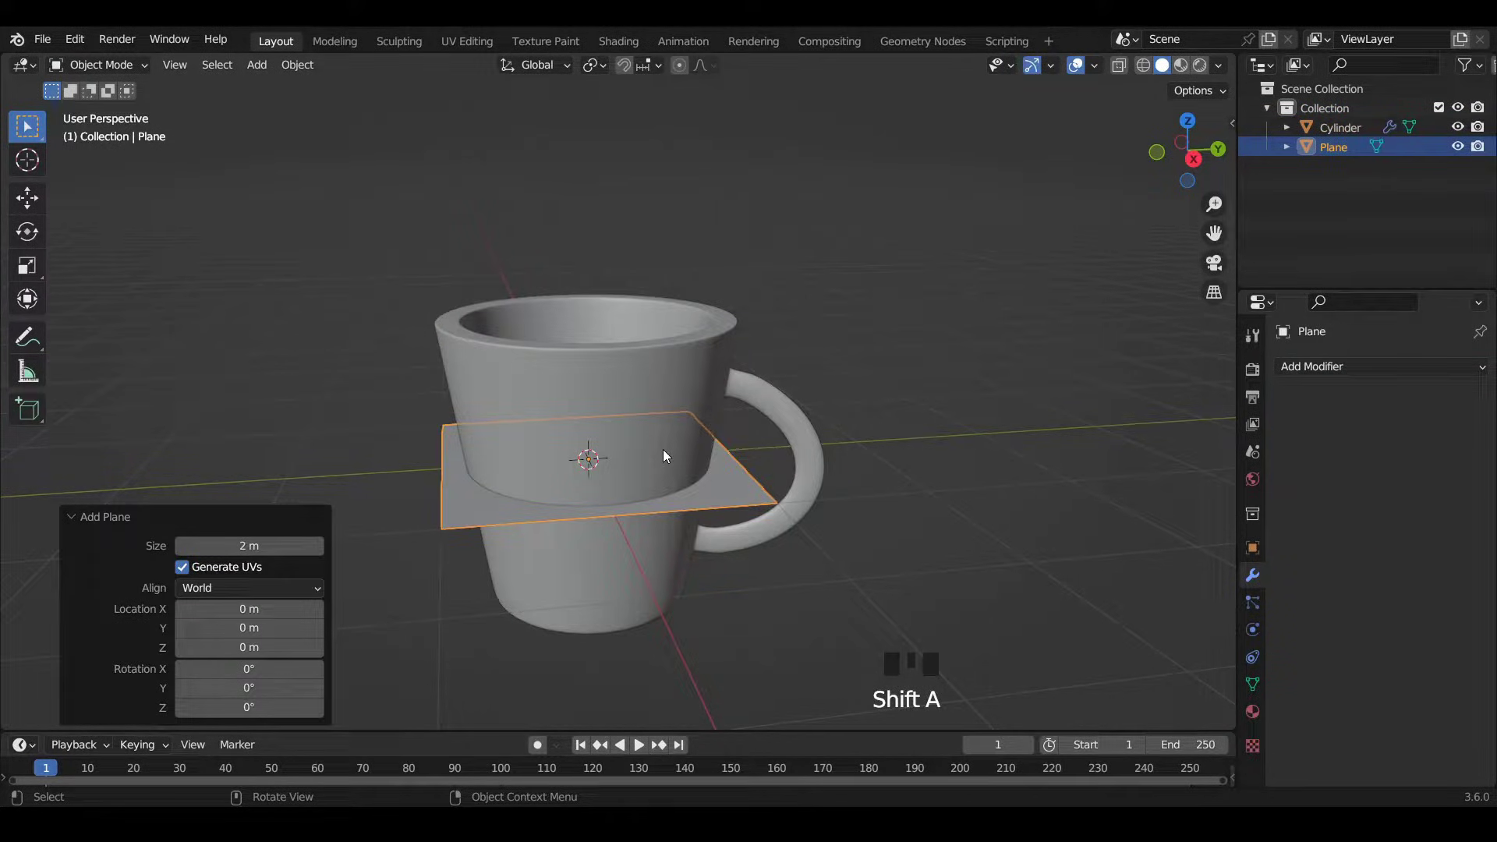
pyautogui.press('s')
pyautogui.click(837, 461)
pyautogui.click(590, 402)
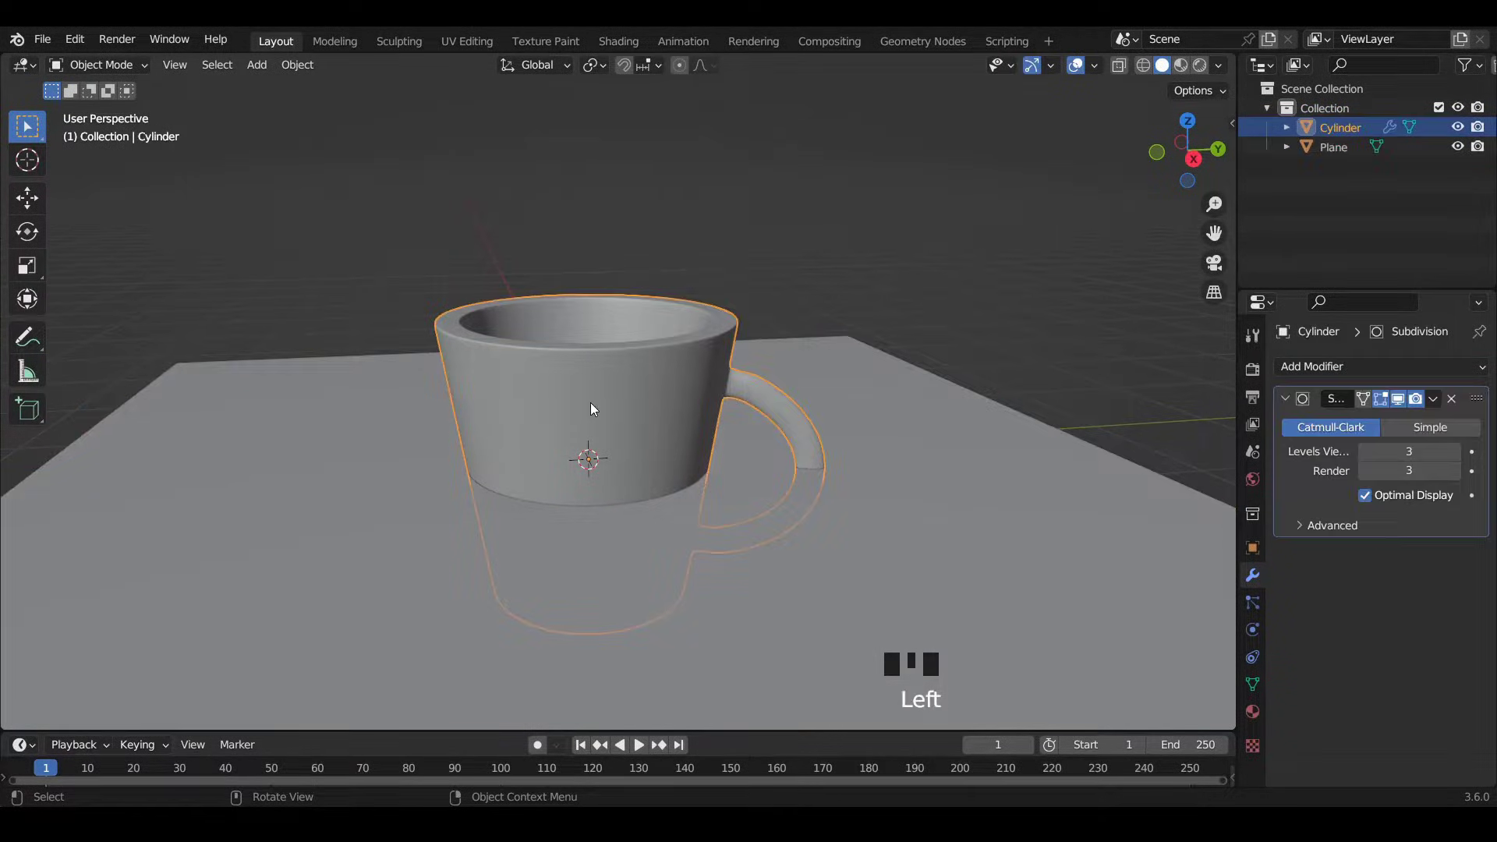
# Shrink the mug to 0.499 and turn on snapping set to Face Project.
pyautogui.press('s')
pyautogui.click(795, 473)
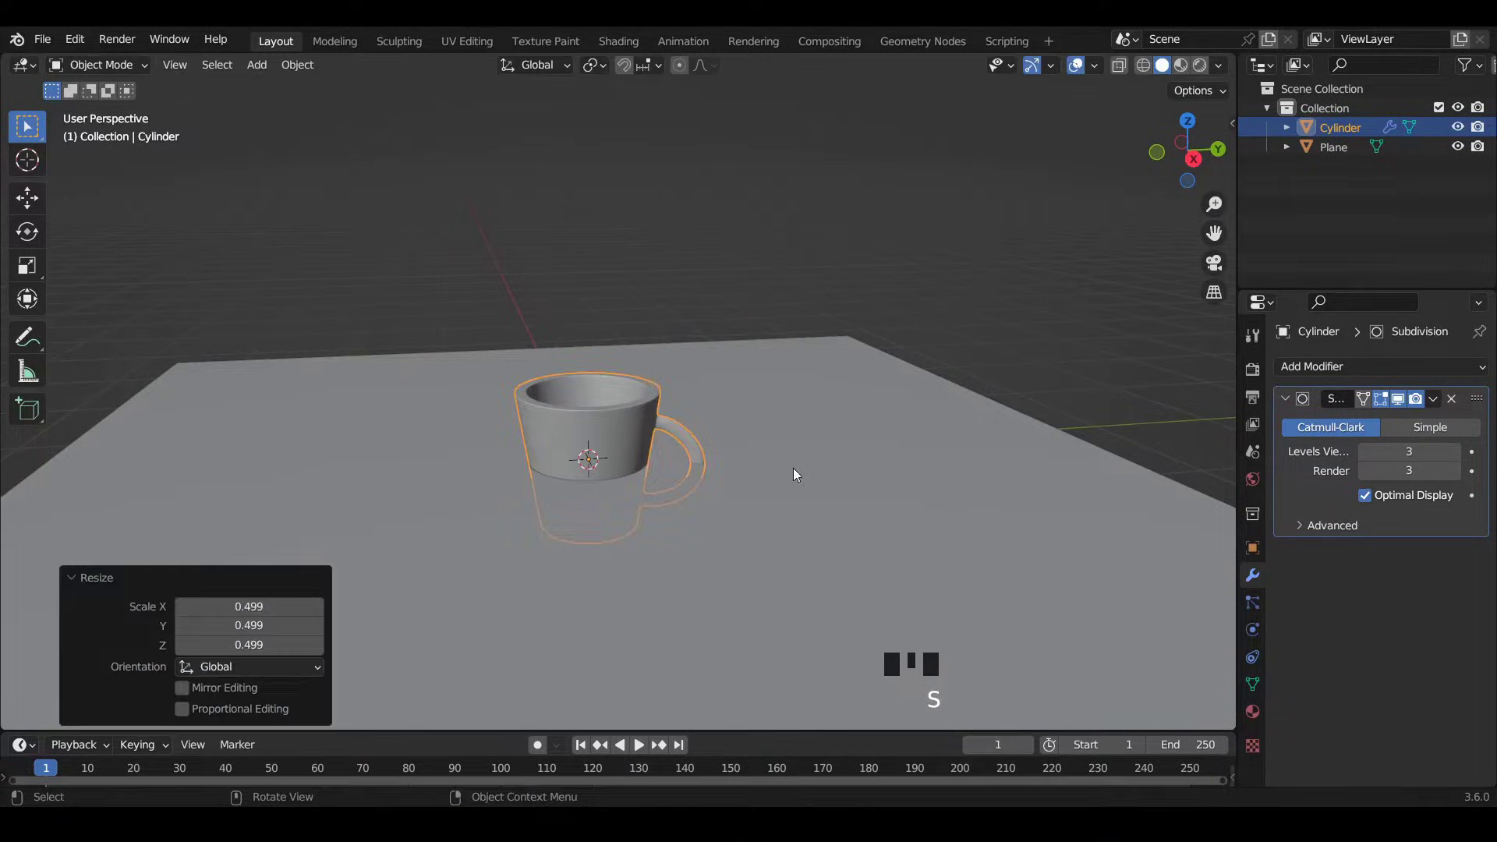
pyautogui.click(623, 66)
pyautogui.click(650, 66)
pyautogui.click(618, 184)
# Raise the cup 0.48969 m along Z so it rests on the plane.
pyautogui.press('g')
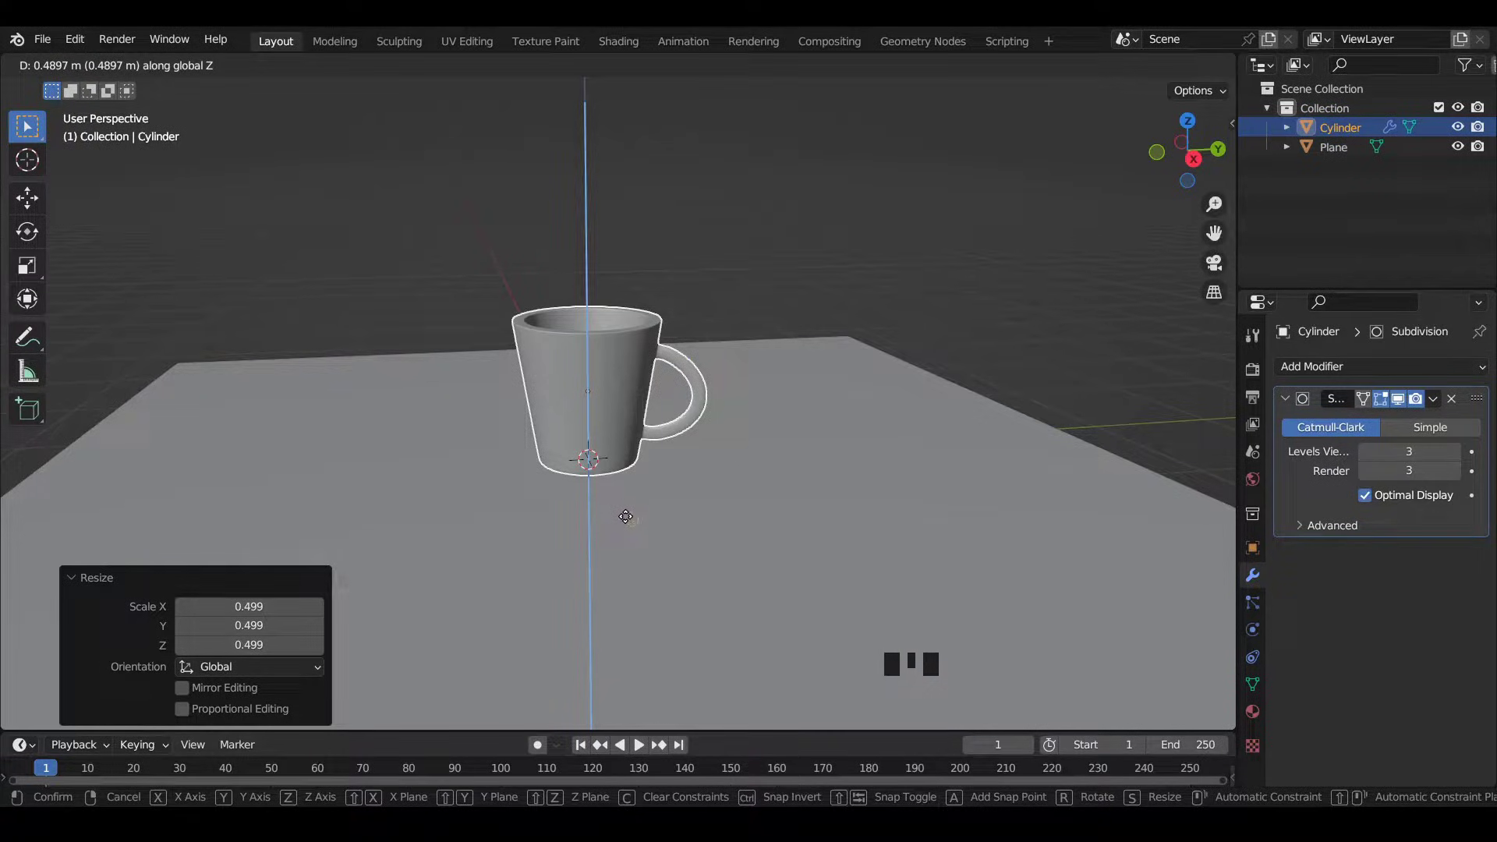
pyautogui.click(626, 517)
pyautogui.moveTo(629, 427); pyautogui.dragTo(573, 526, button='middle')
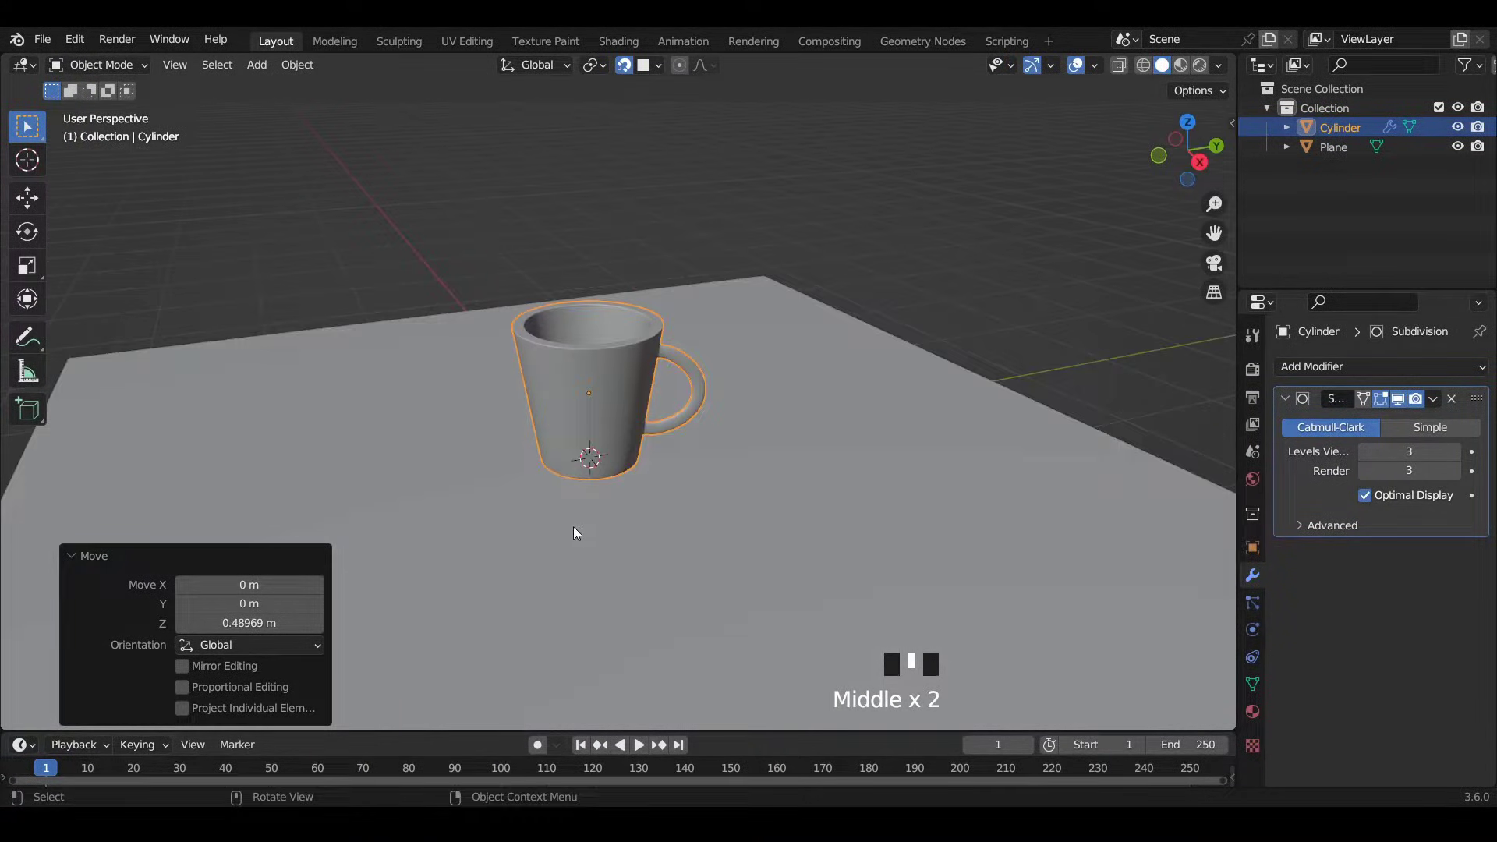
pyautogui.scroll(3, 593, 475)
pyautogui.moveTo(605, 443); pyautogui.dragTo(558, 472, button='middle')
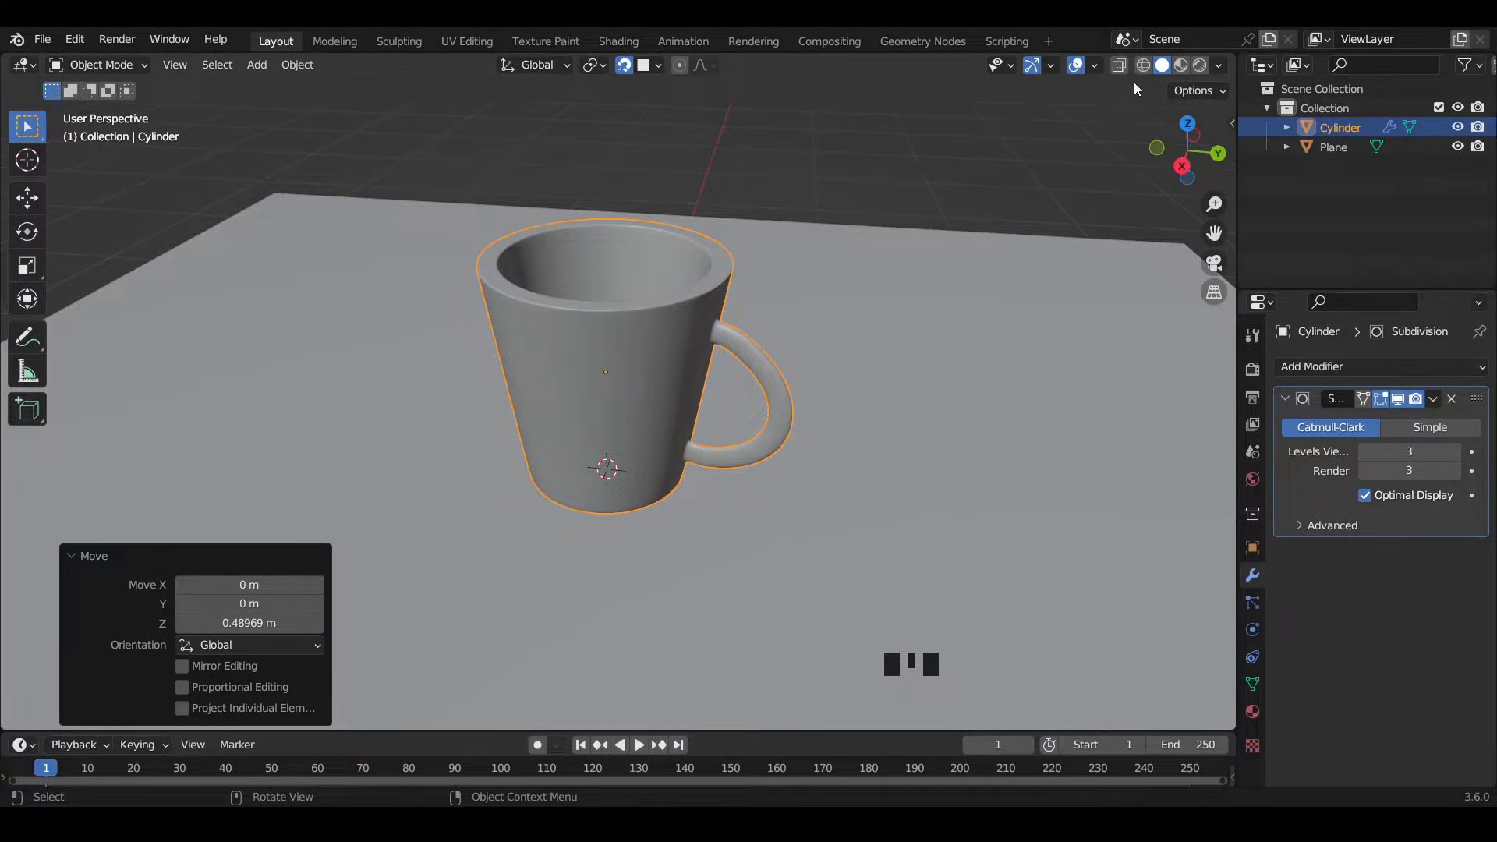
# Switch the viewport to Rendered shading and render with Cycles on GPU Compute.
pyautogui.click(1200, 65)
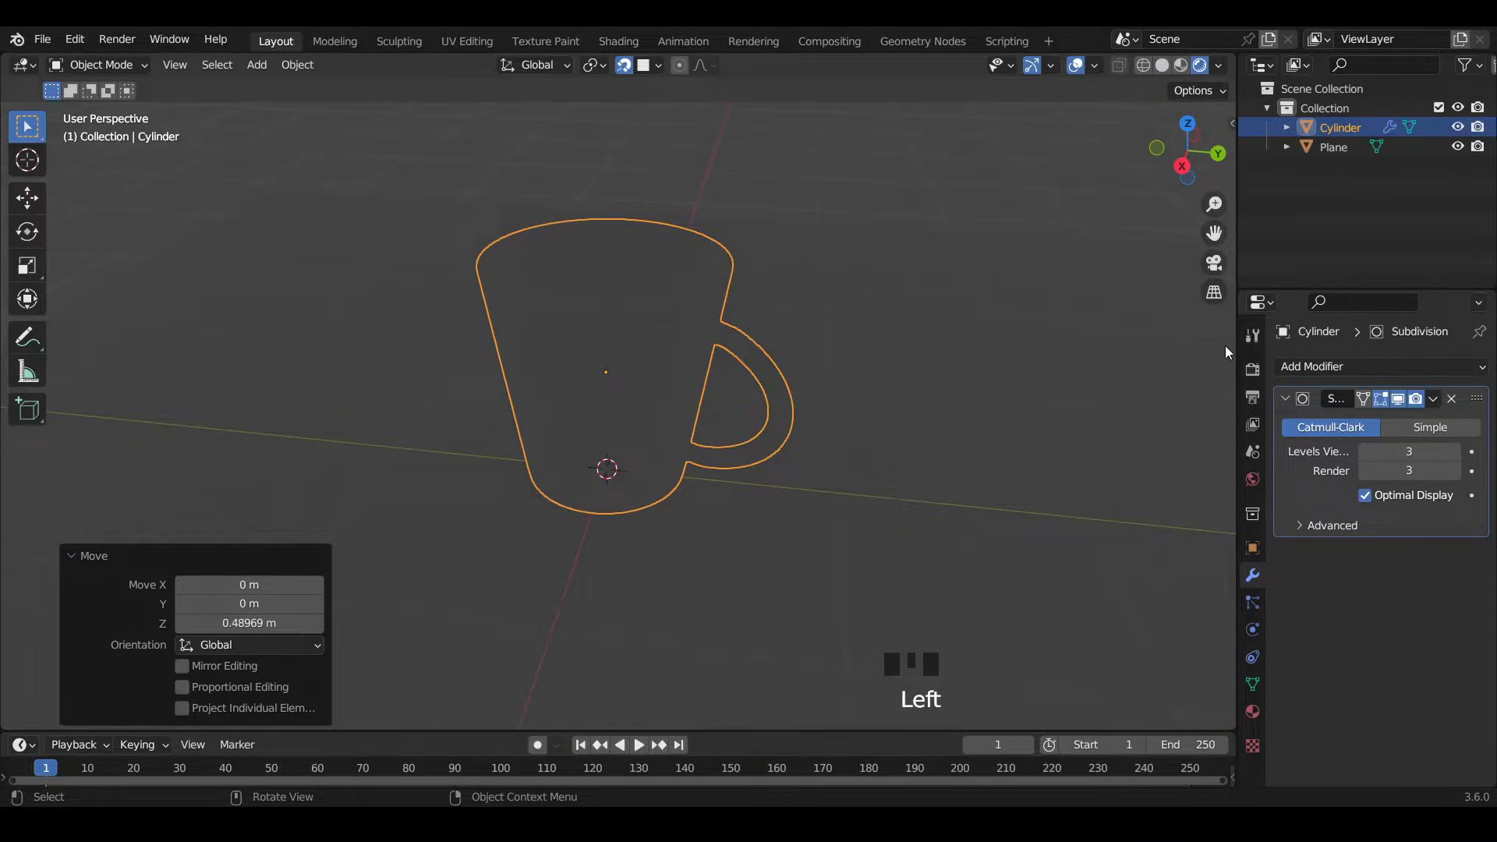
pyautogui.click(1252, 370)
pyautogui.click(1434, 368)
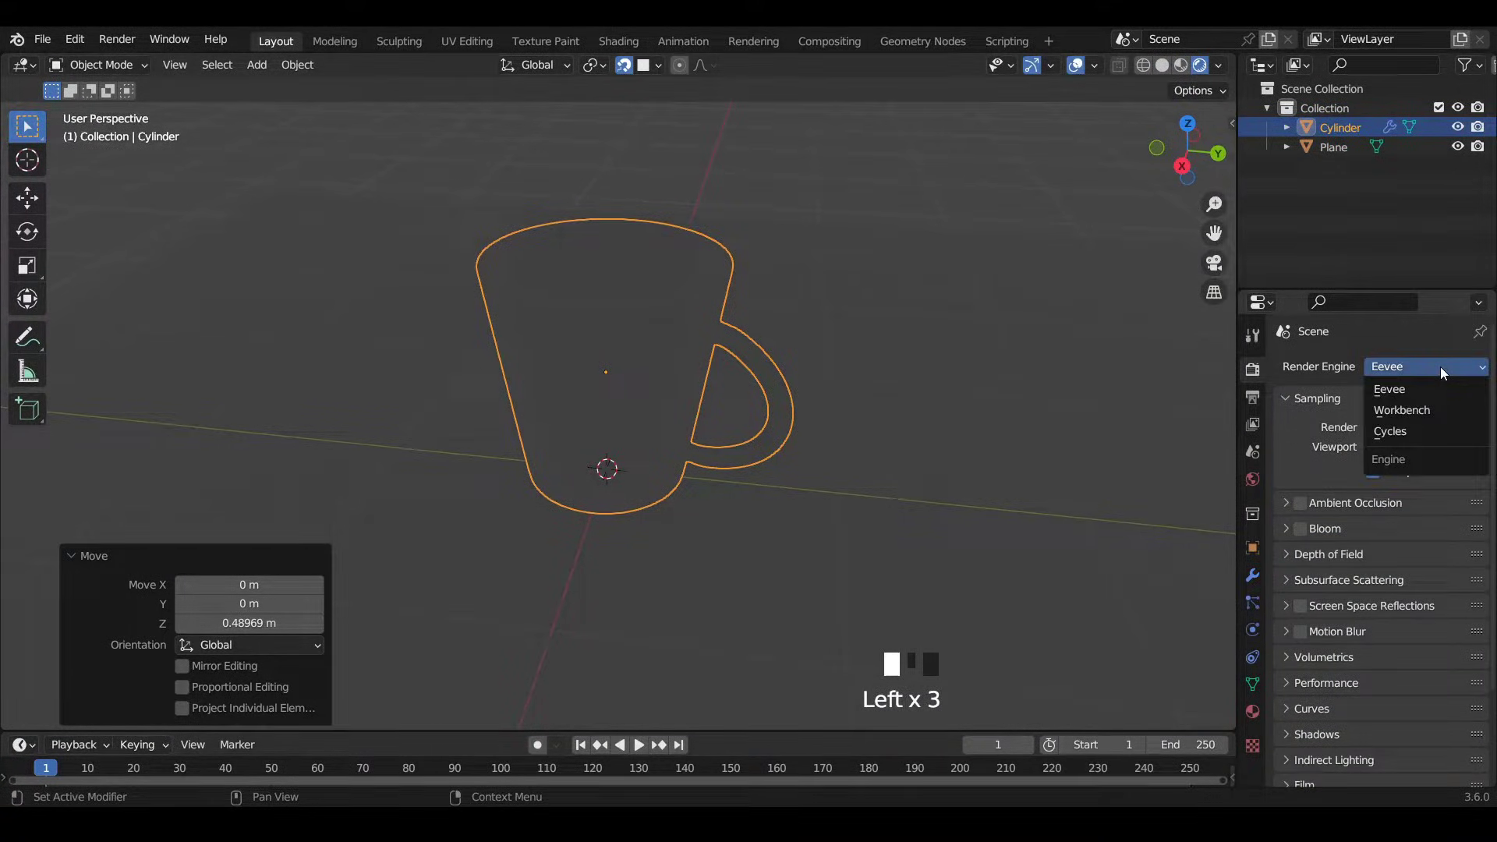
pyautogui.click(1415, 432)
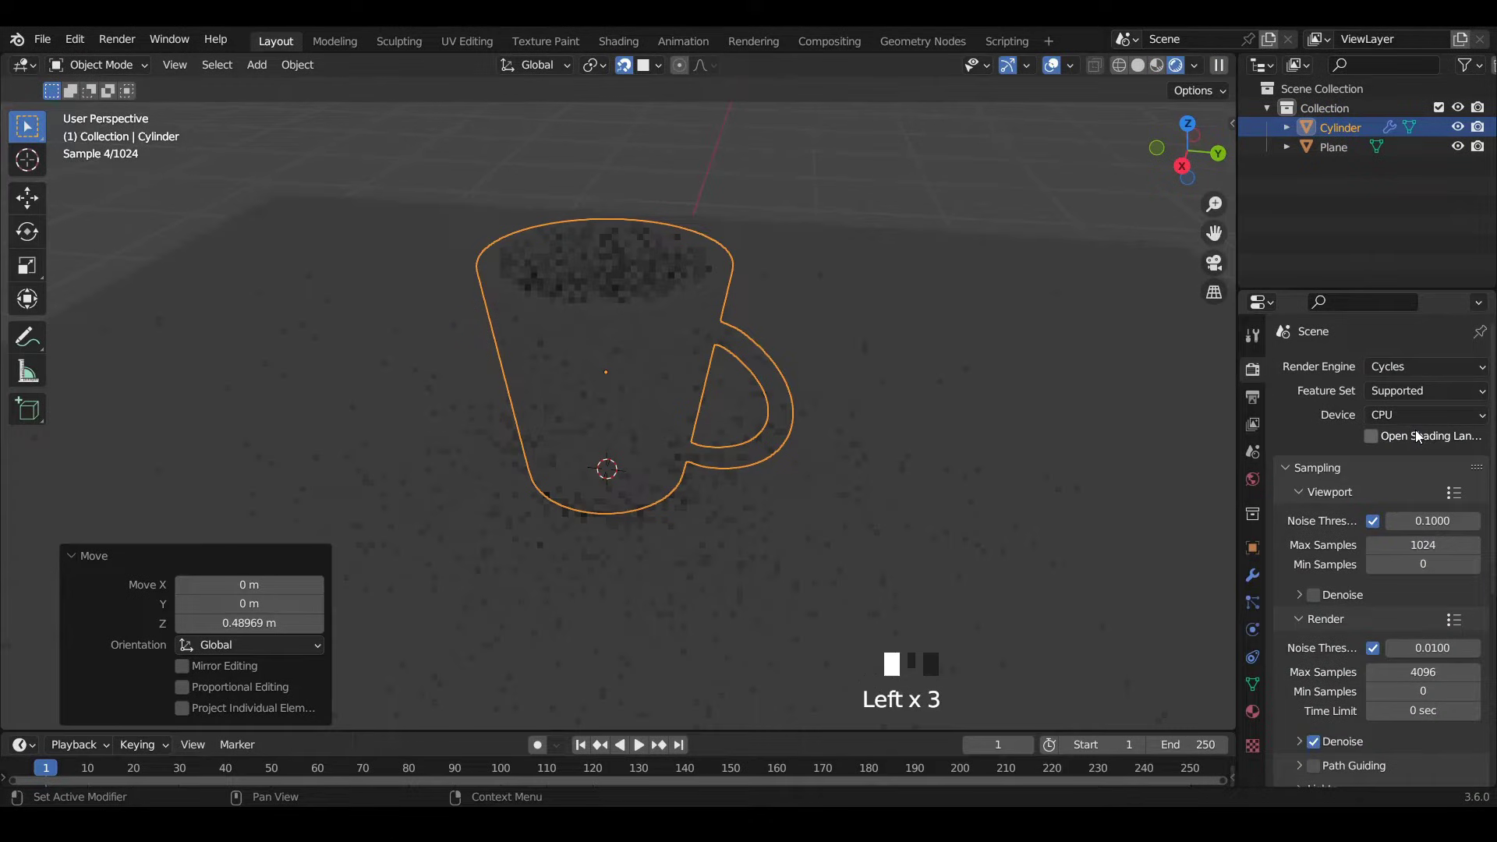
pyautogui.click(1405, 416)
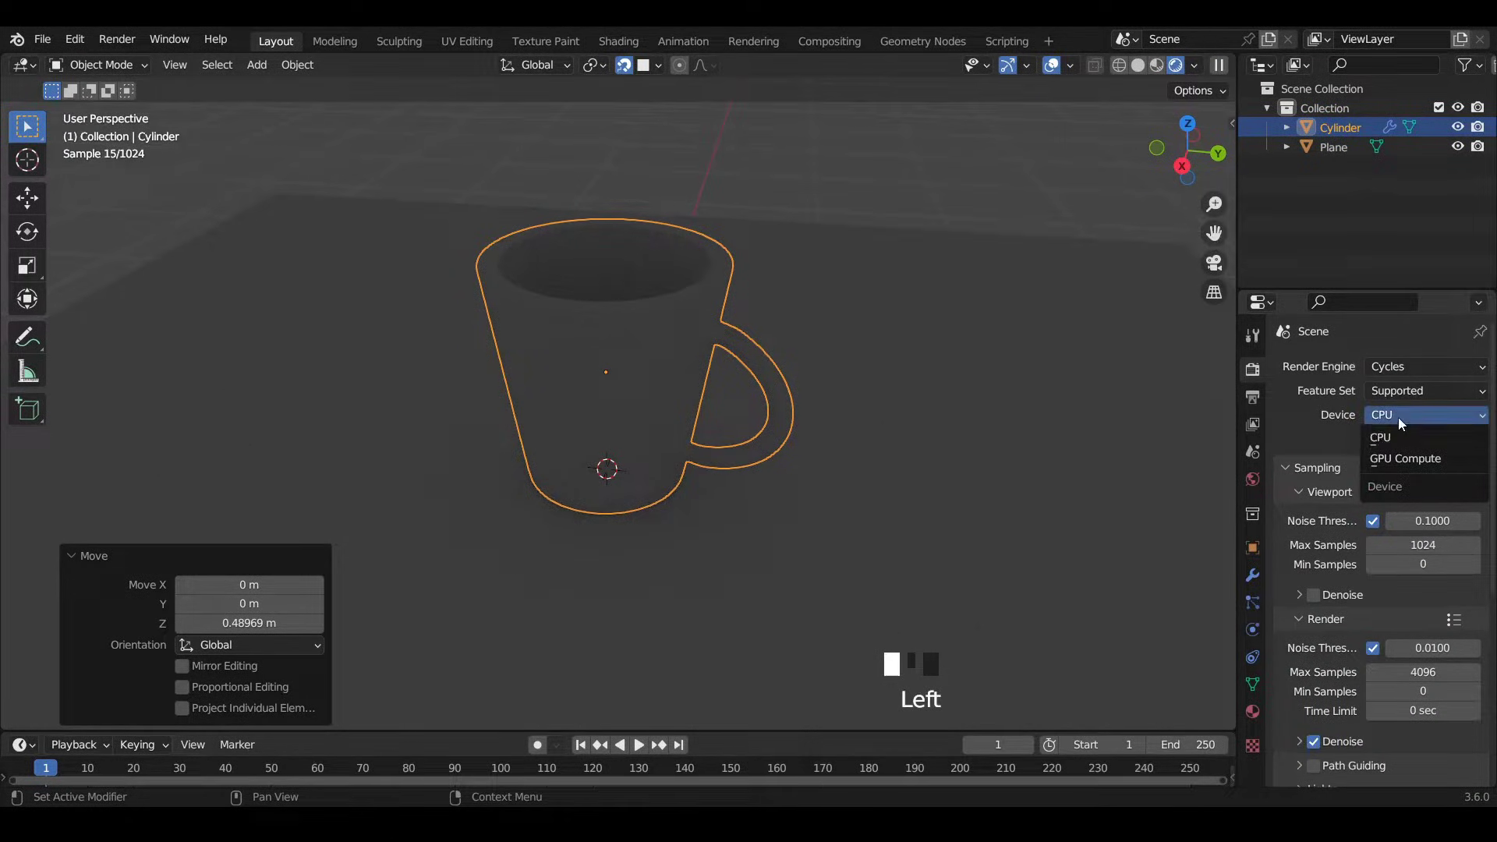
pyautogui.click(1401, 460)
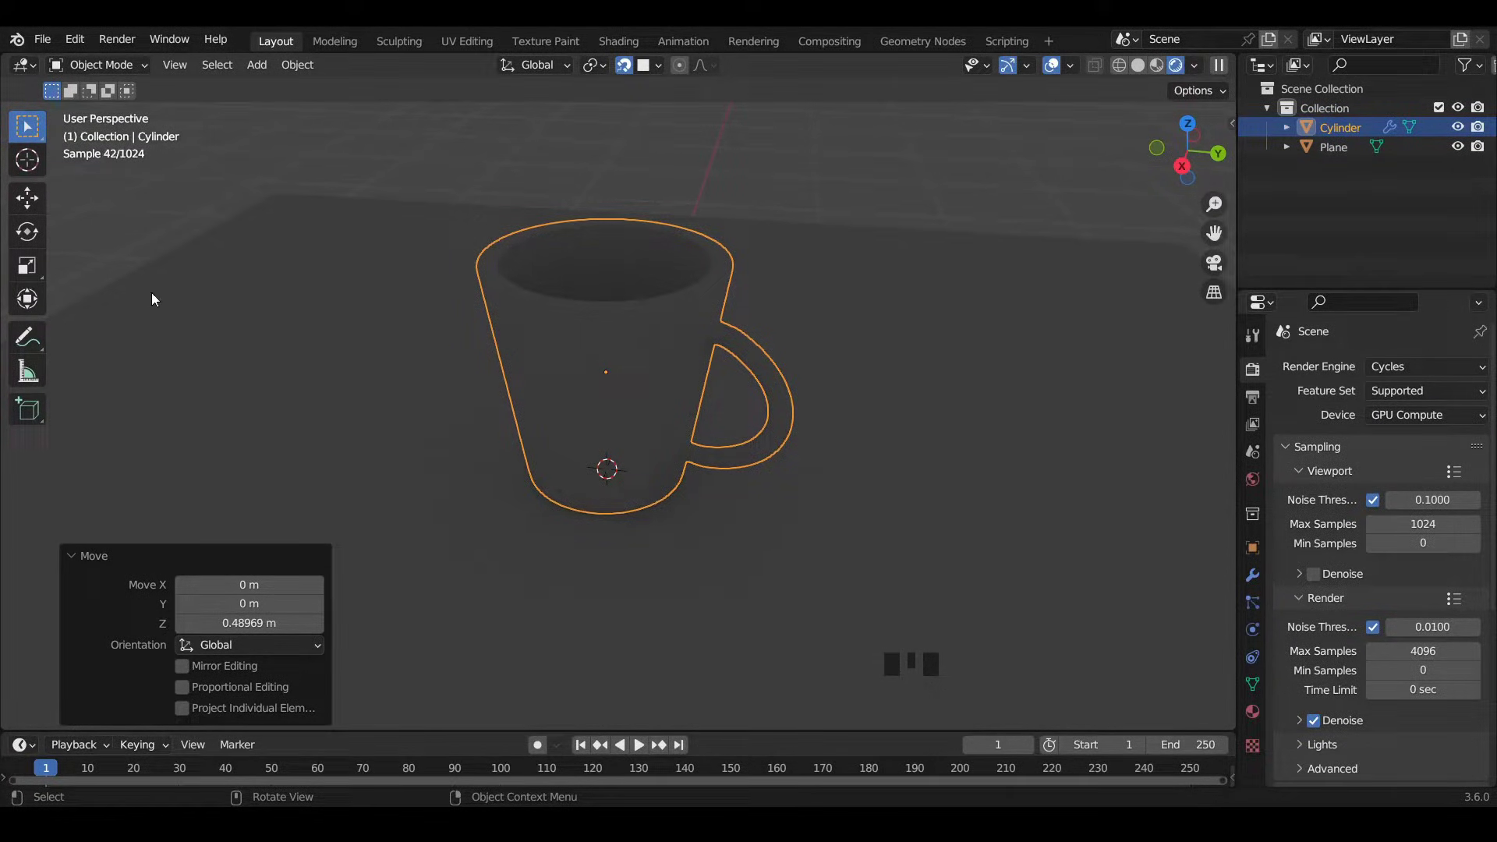
pyautogui.moveTo(619, 378); pyautogui.dragTo(615, 314, button='middle')
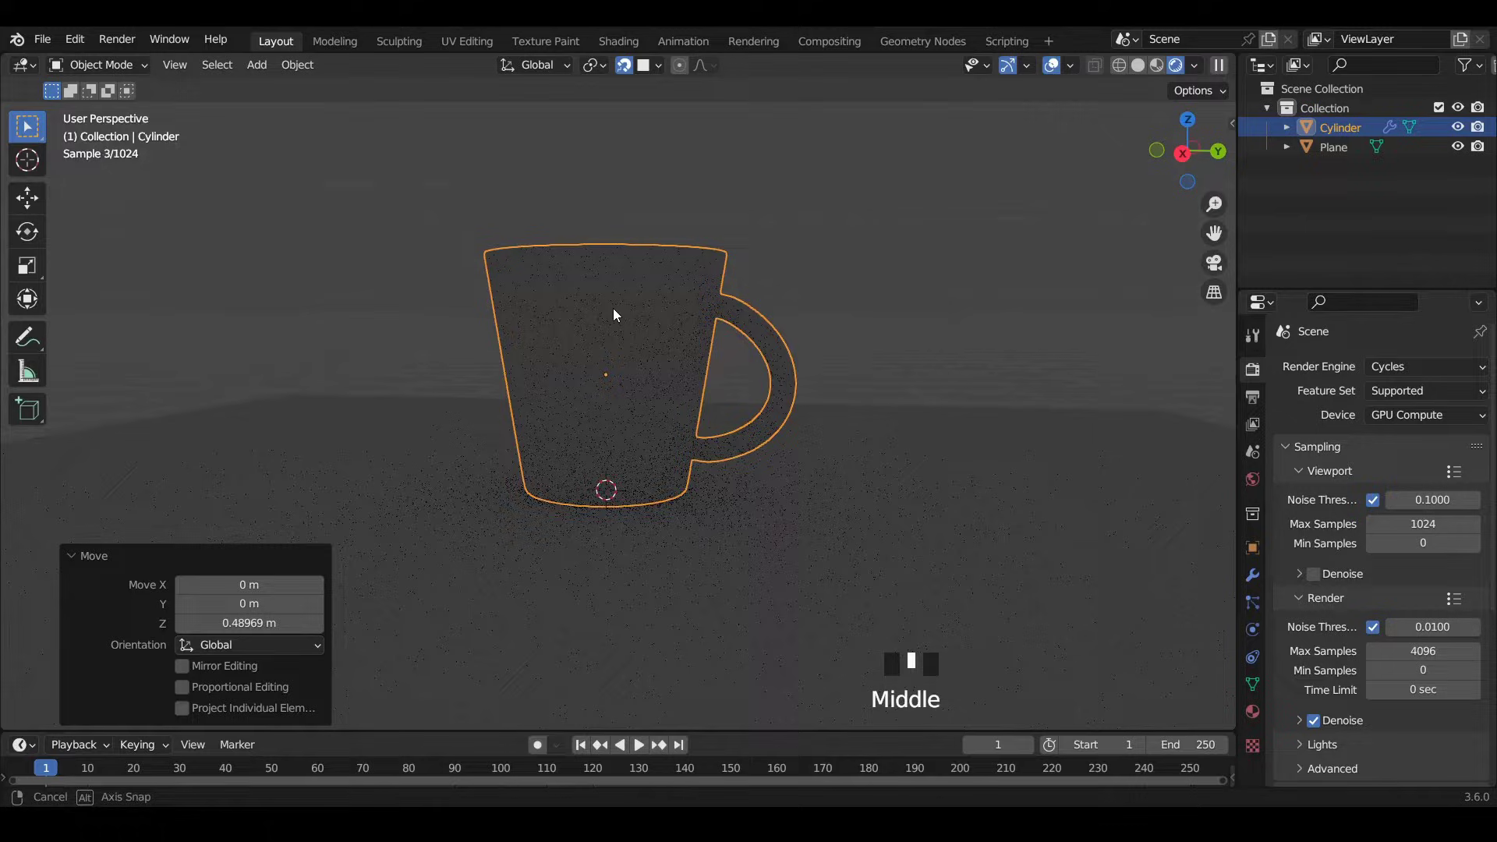
pyautogui.moveTo(454, 730); pyautogui.dragTo(453, 355)
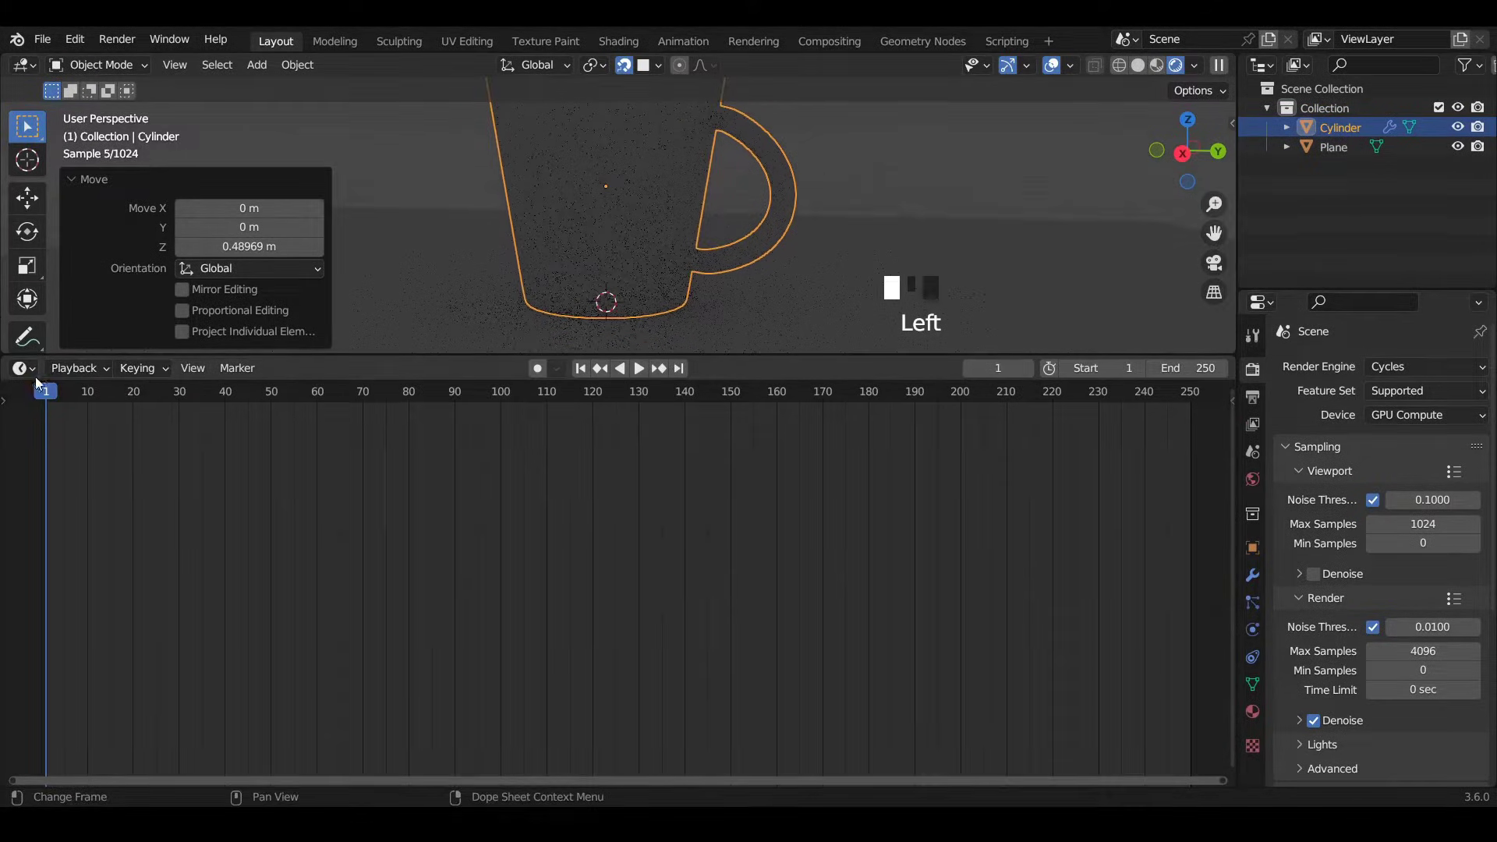
# Turn the lower area into a Shader Editor showing the World nodes.
pyautogui.click(24, 368)
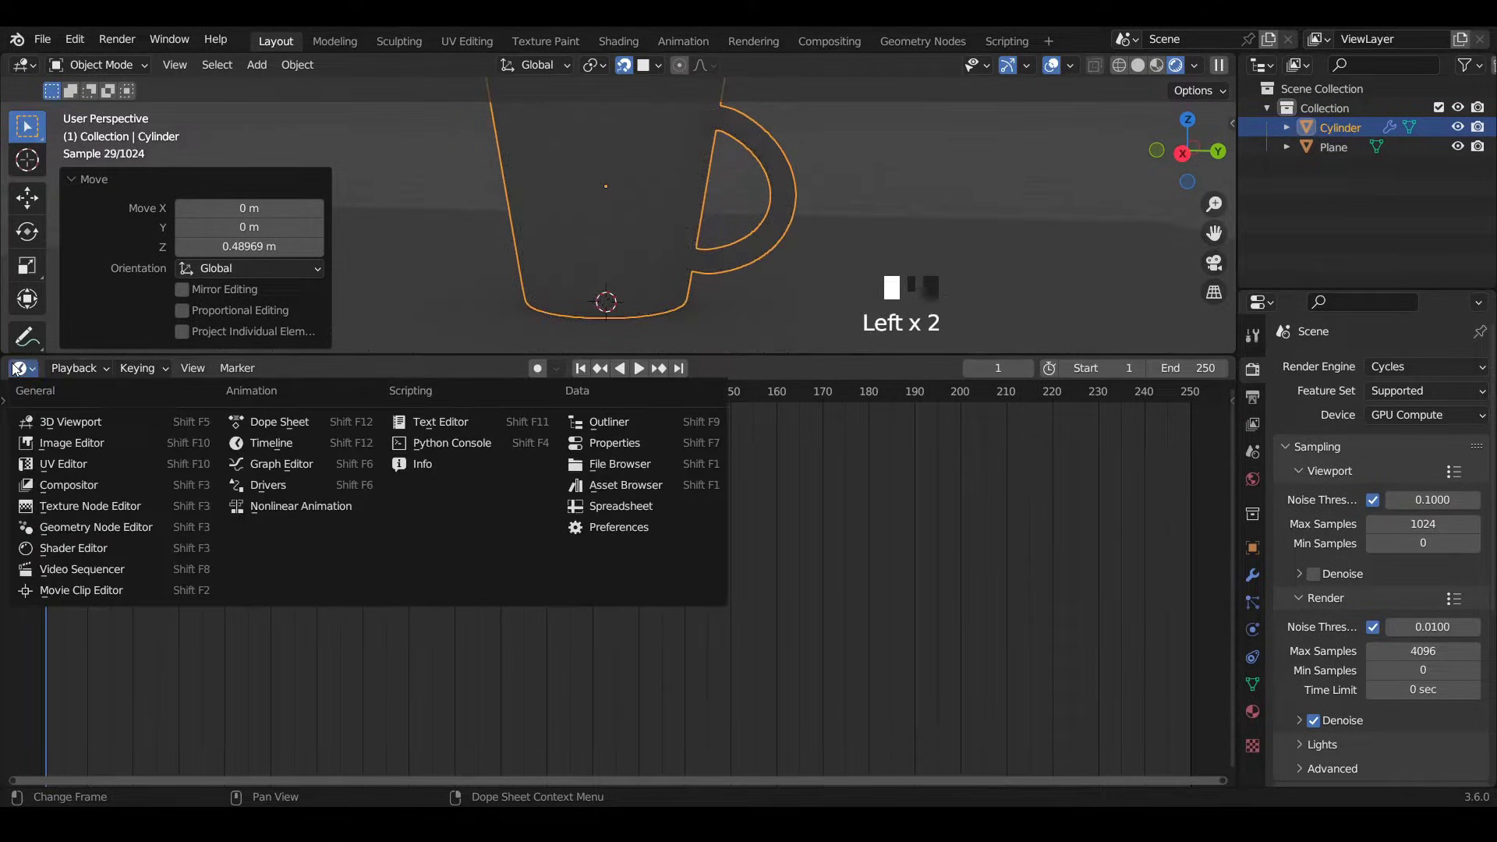
pyautogui.click(89, 551)
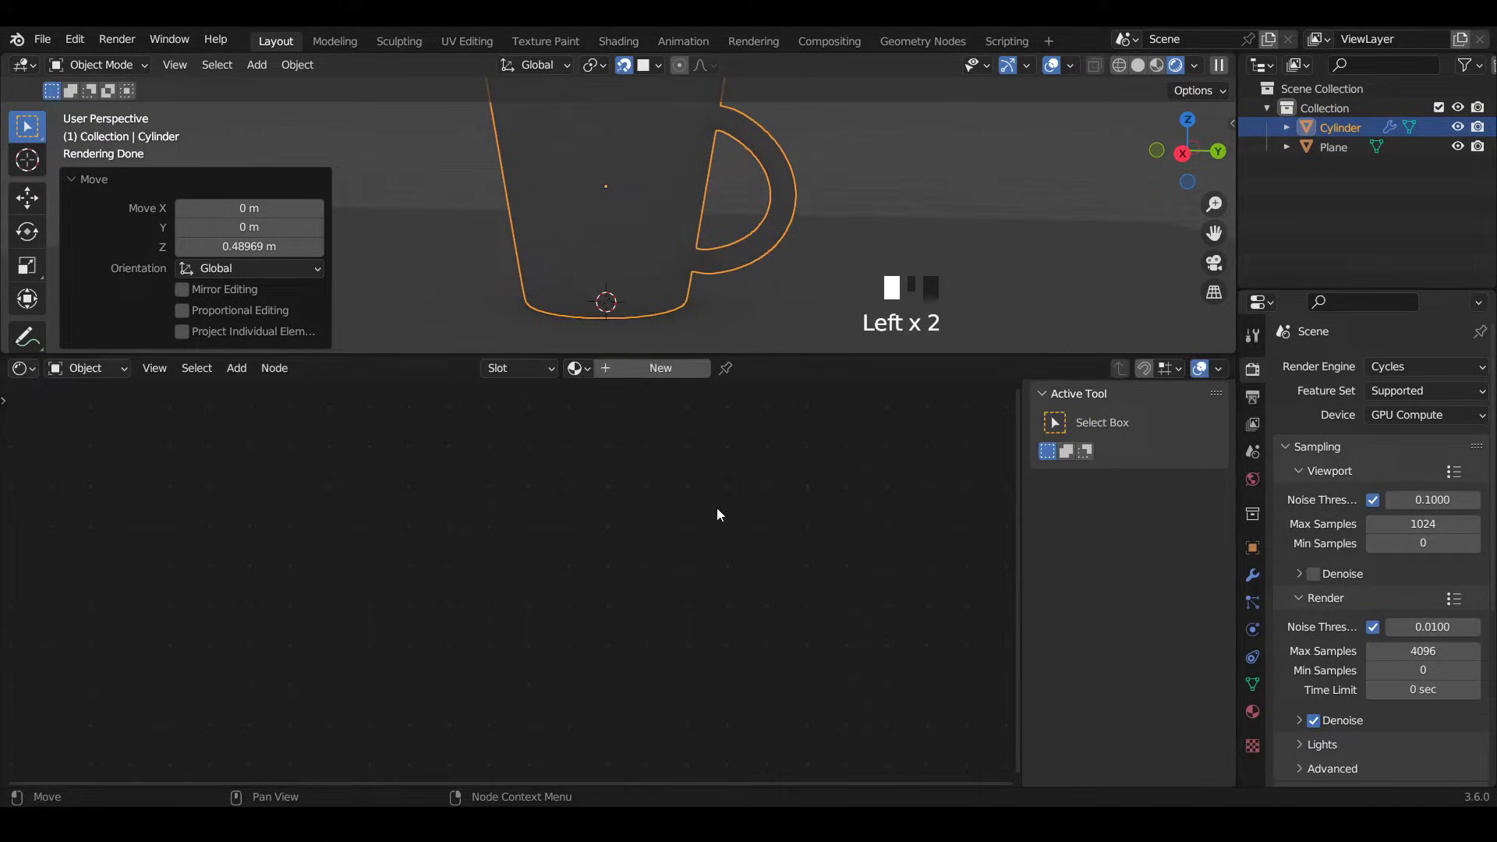
pyautogui.click(78, 372)
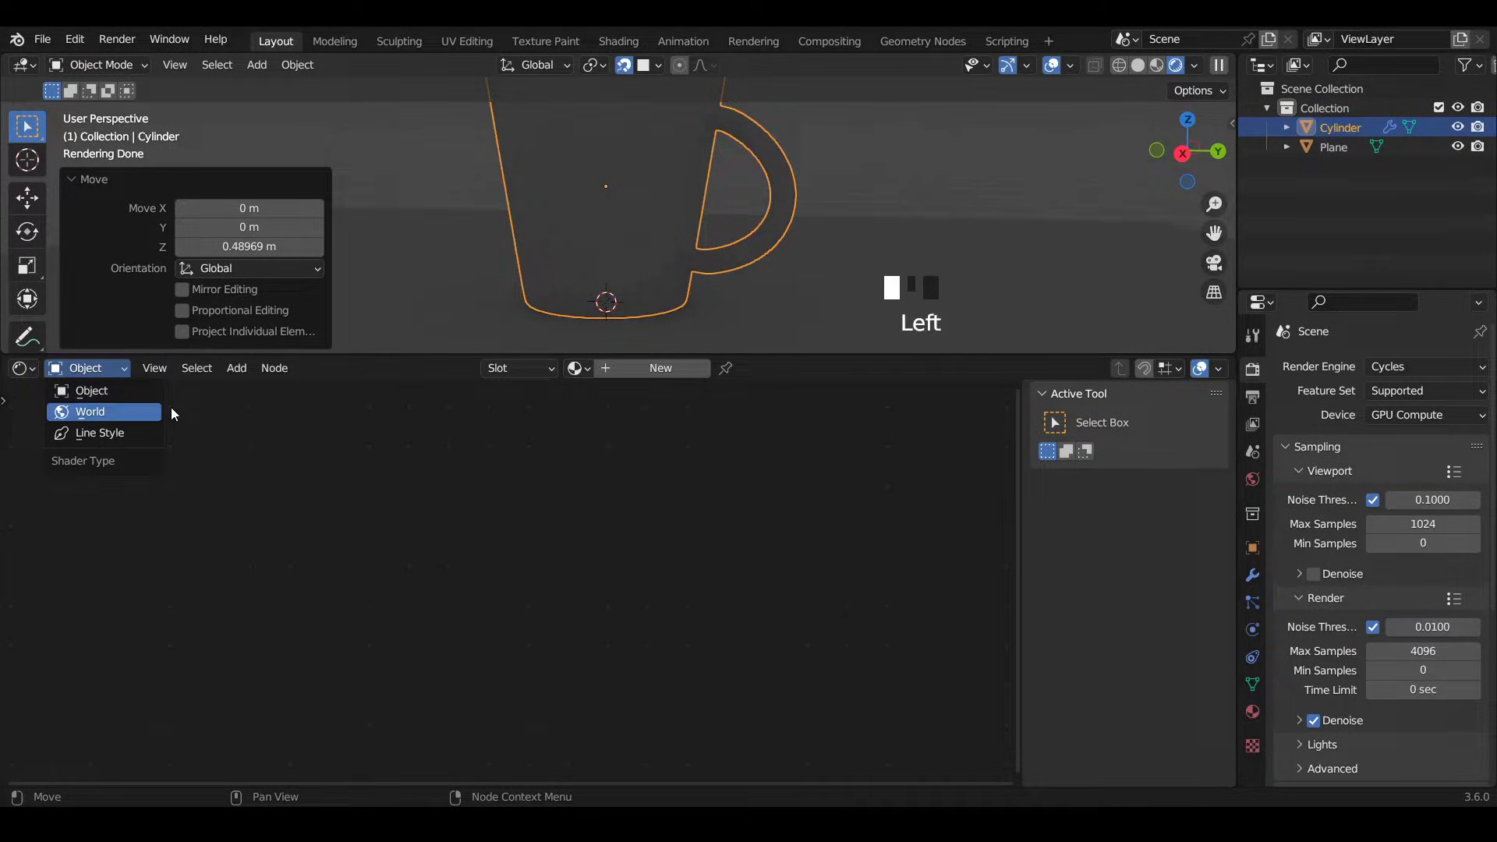
pyautogui.click(134, 415)
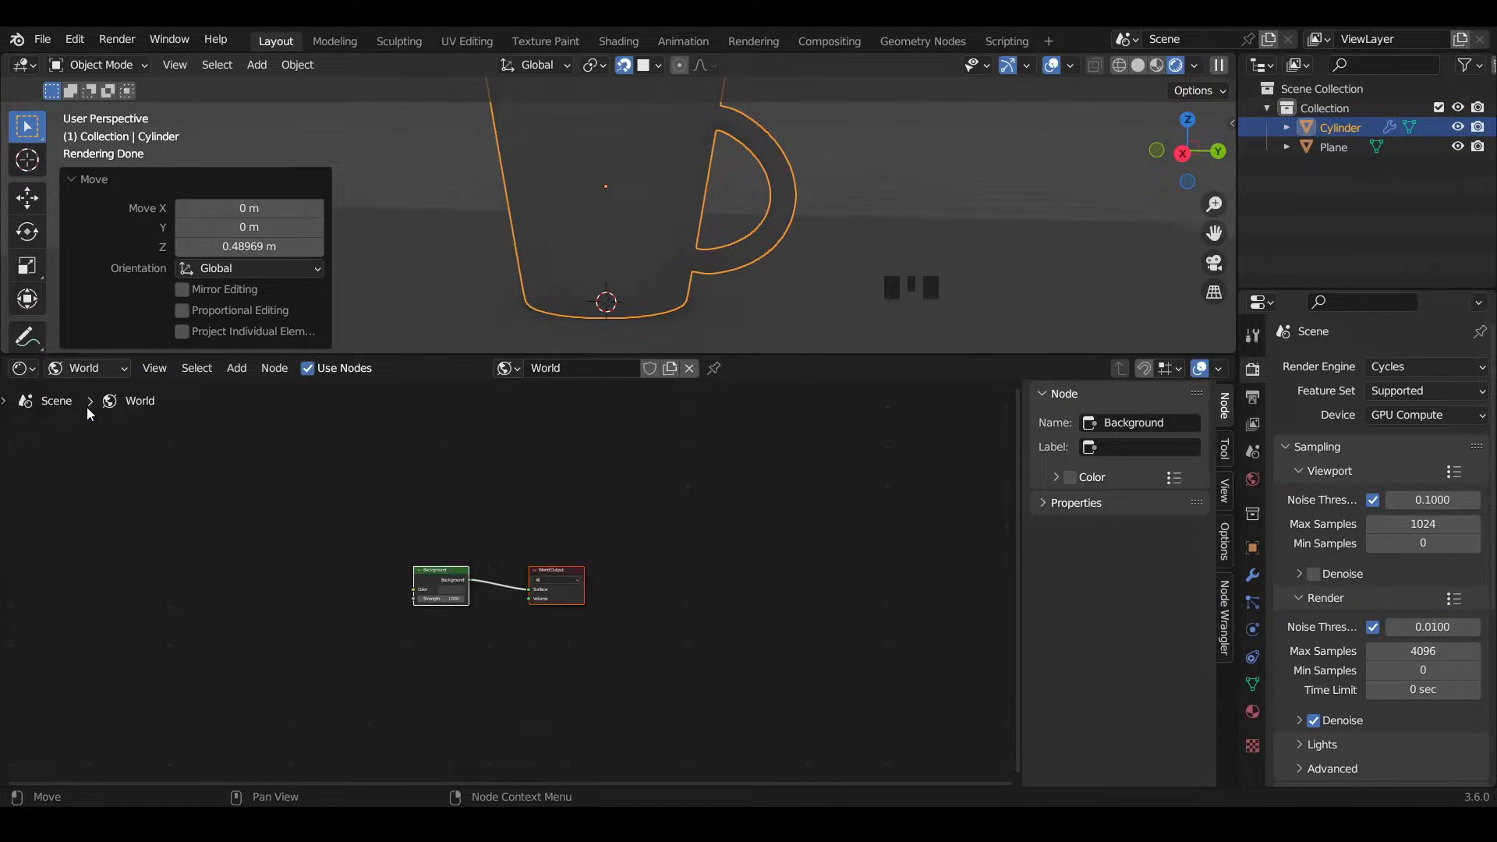
pyautogui.scroll(13, 337, 572)
pyautogui.click(471, 491)
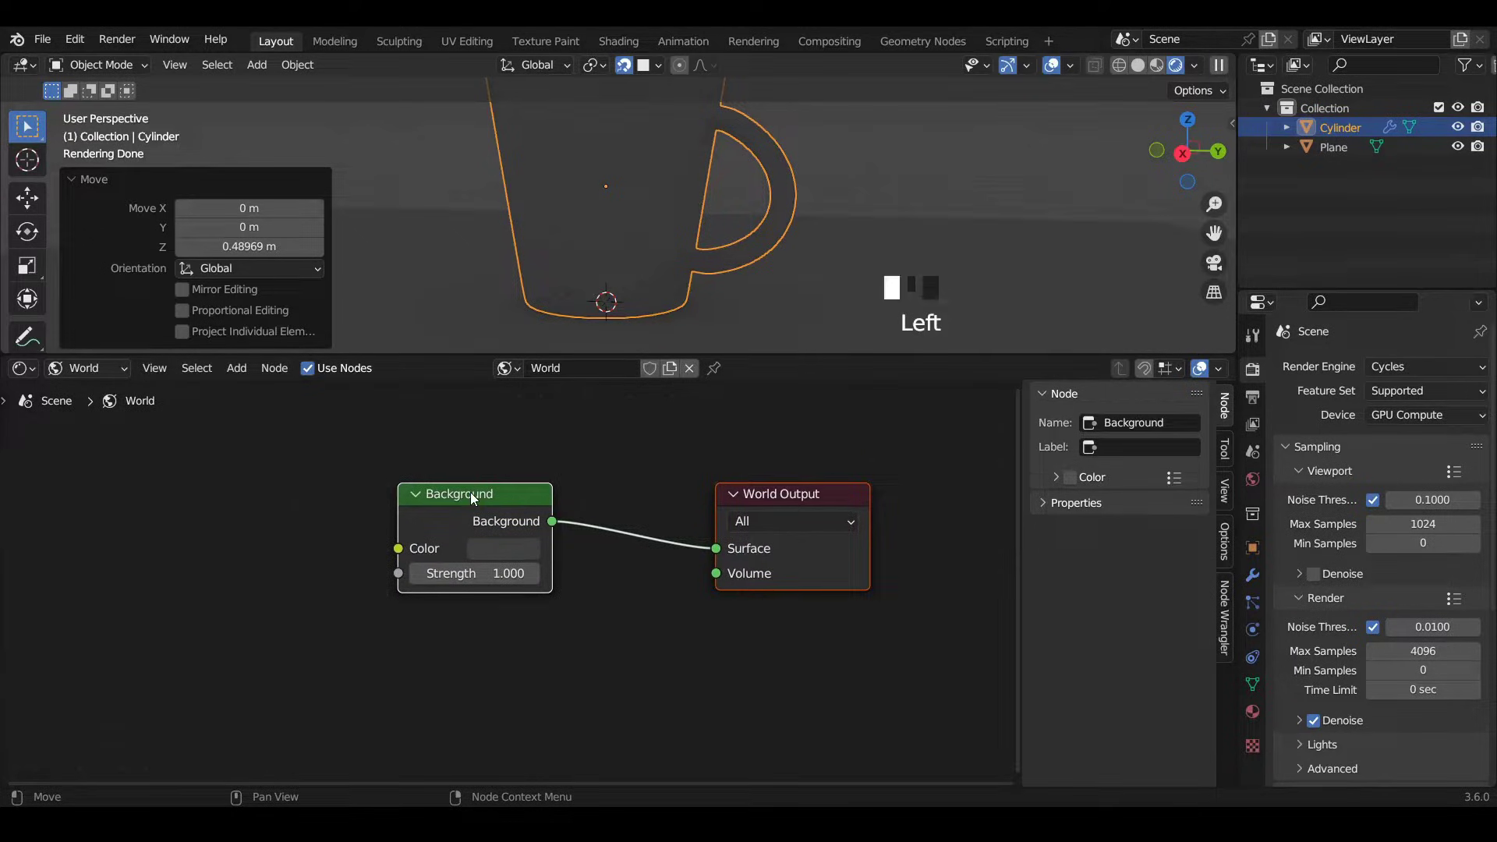
pyautogui.keyDown('shift'); pyautogui.moveTo(471, 491); pyautogui.dragTo(587, 515, button='middle'); pyautogui.keyUp('shift')
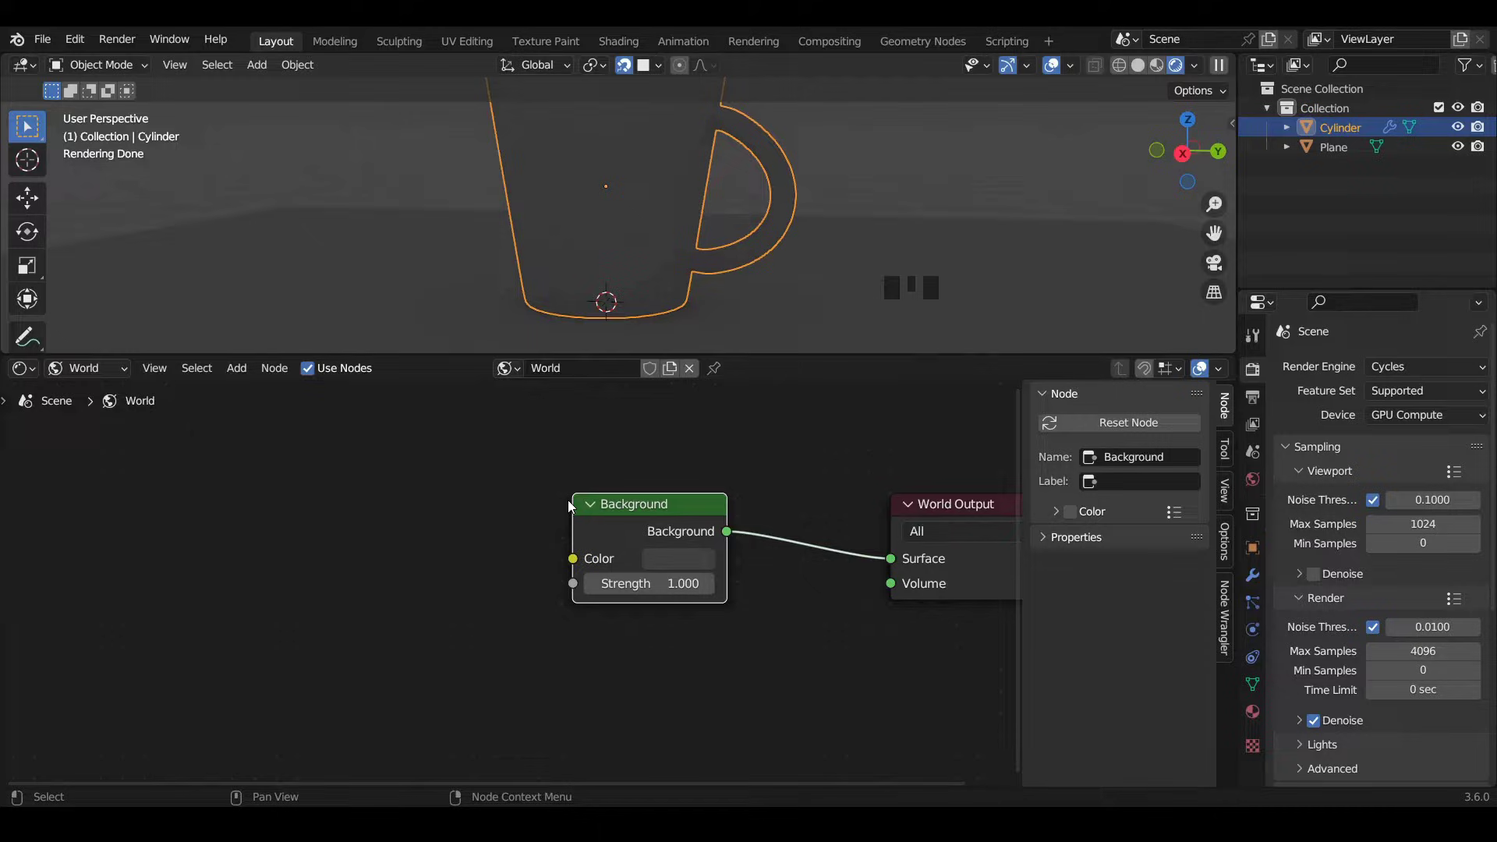
# Search for 'sky' and place a Sky Texture node left of the Background node.
pyautogui.hotkey('shift', 'a')
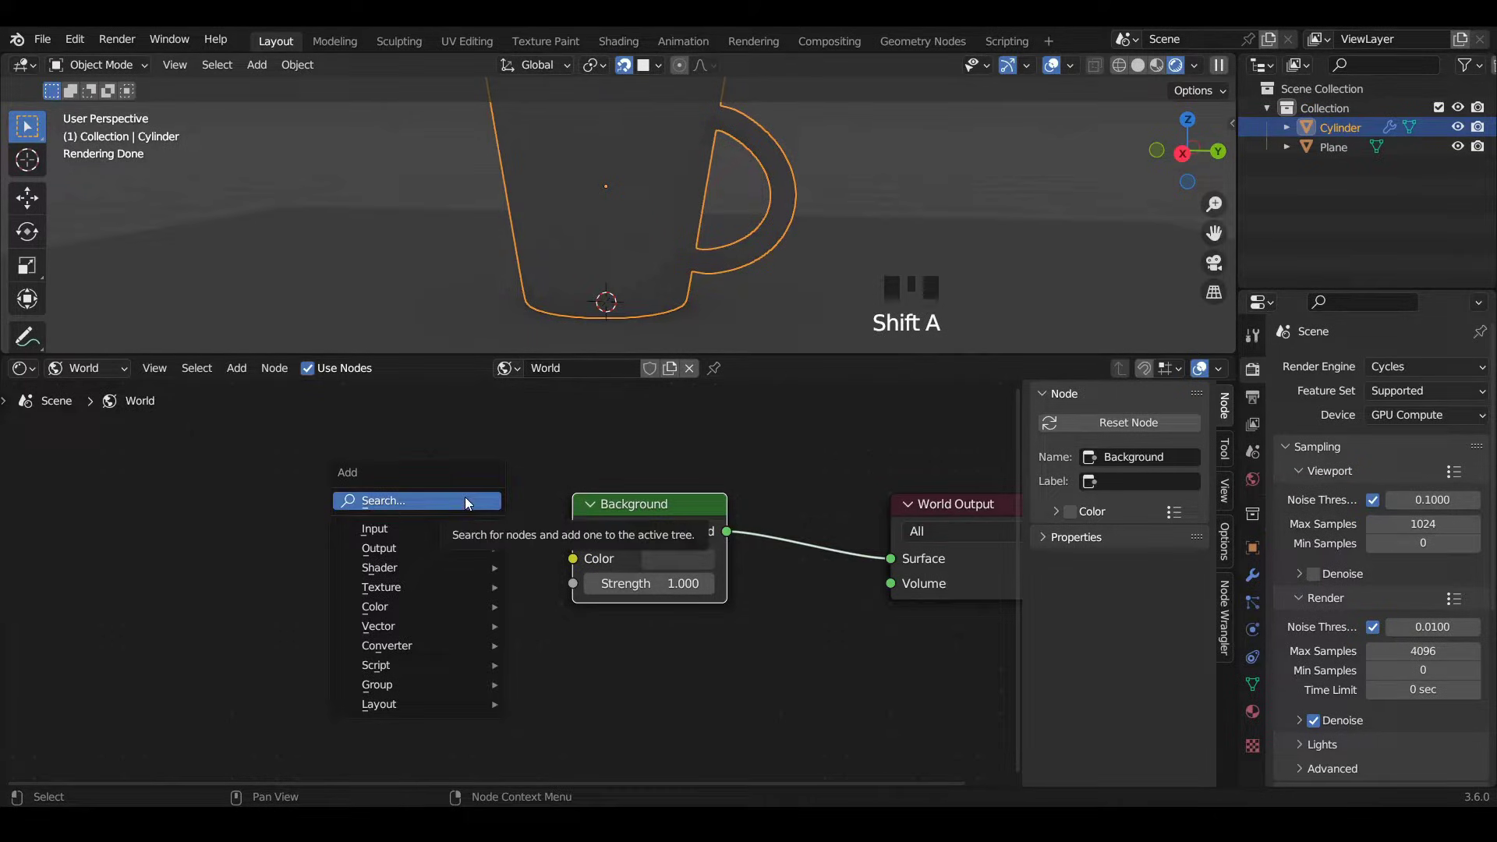
pyautogui.click(467, 503)
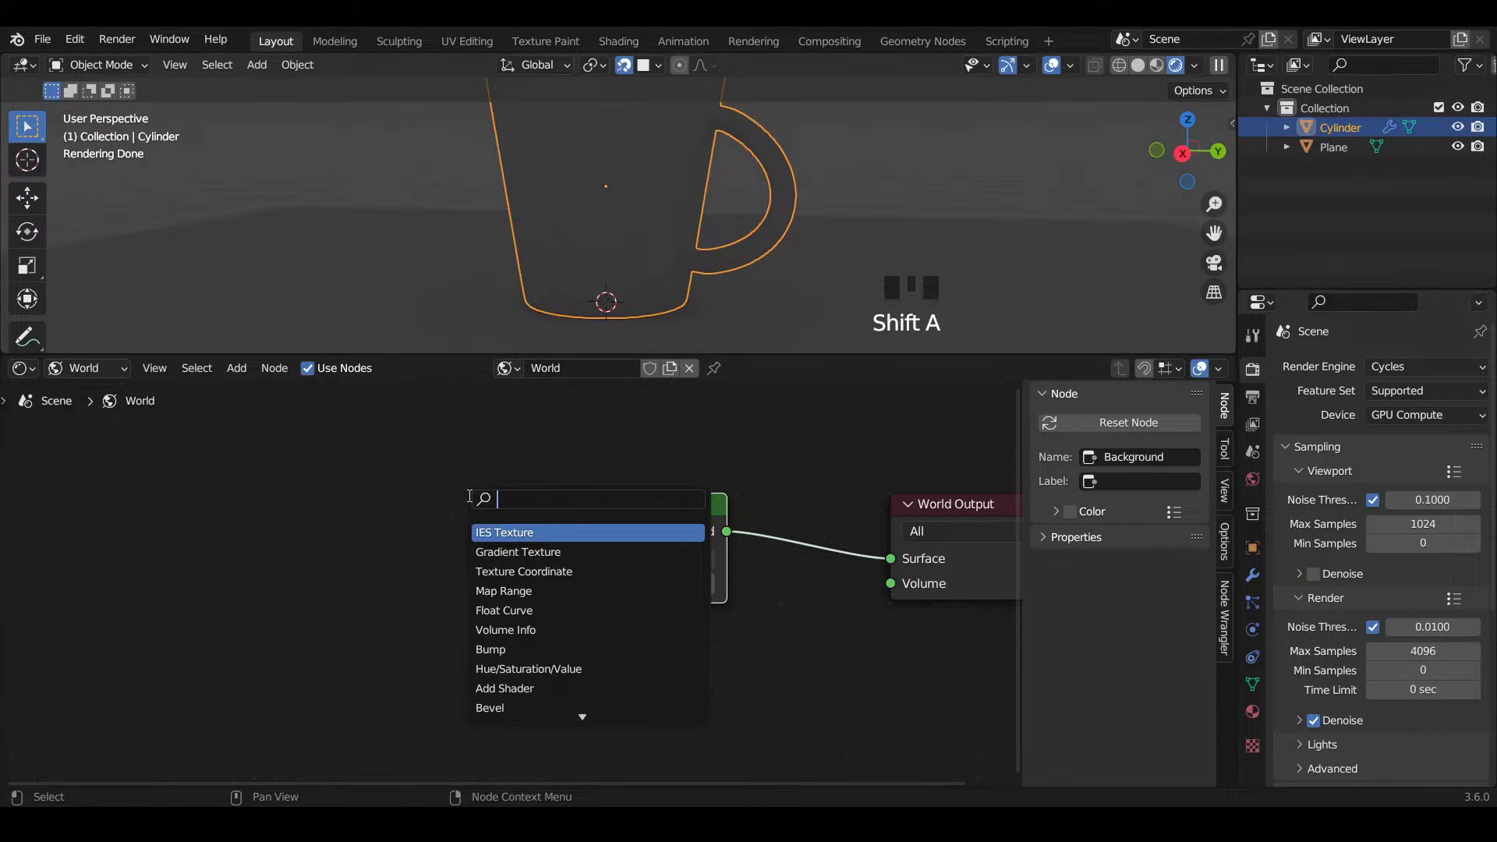
pyautogui.write('sky')
pyautogui.press('Return')
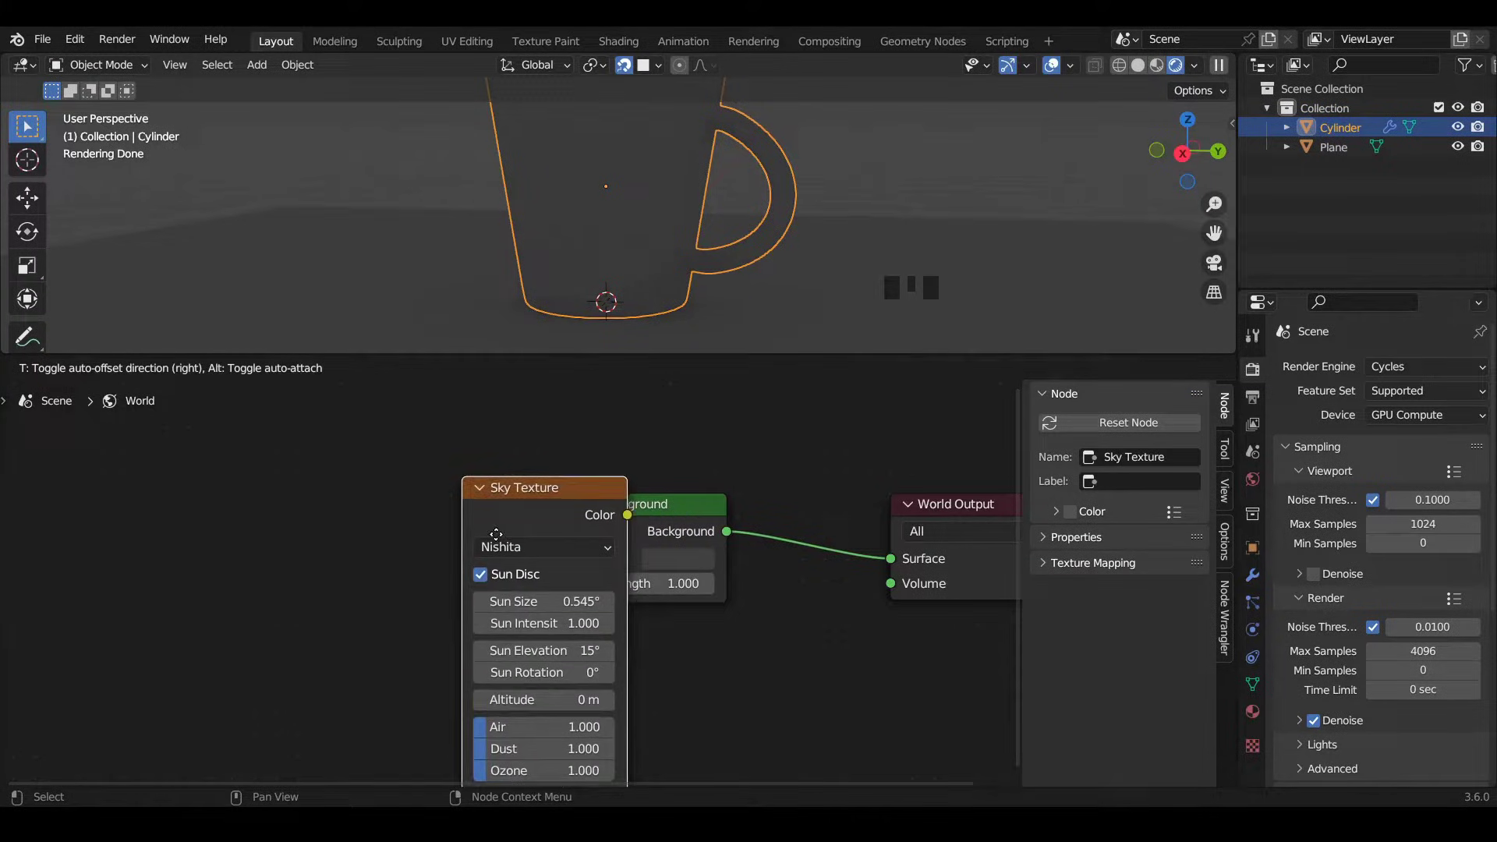
pyautogui.click(344, 549)
# Link the Sky Texture Color to Background Color and set Strength to 0.300.
pyautogui.moveTo(466, 536); pyautogui.dragTo(572, 558)
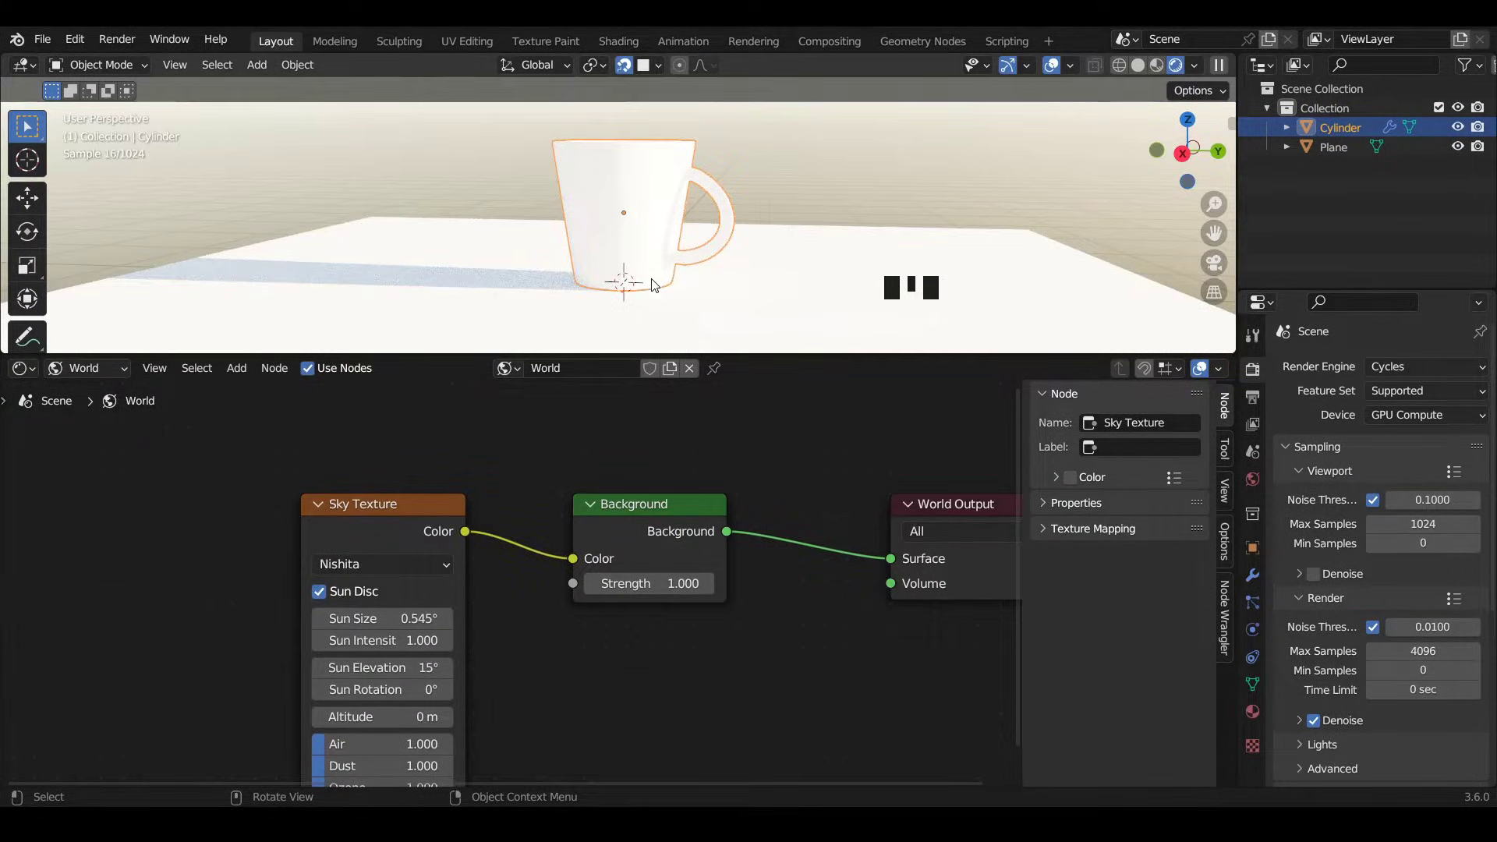
pyautogui.click(591, 584)
pyautogui.click(591, 584)
pyautogui.click(592, 584)
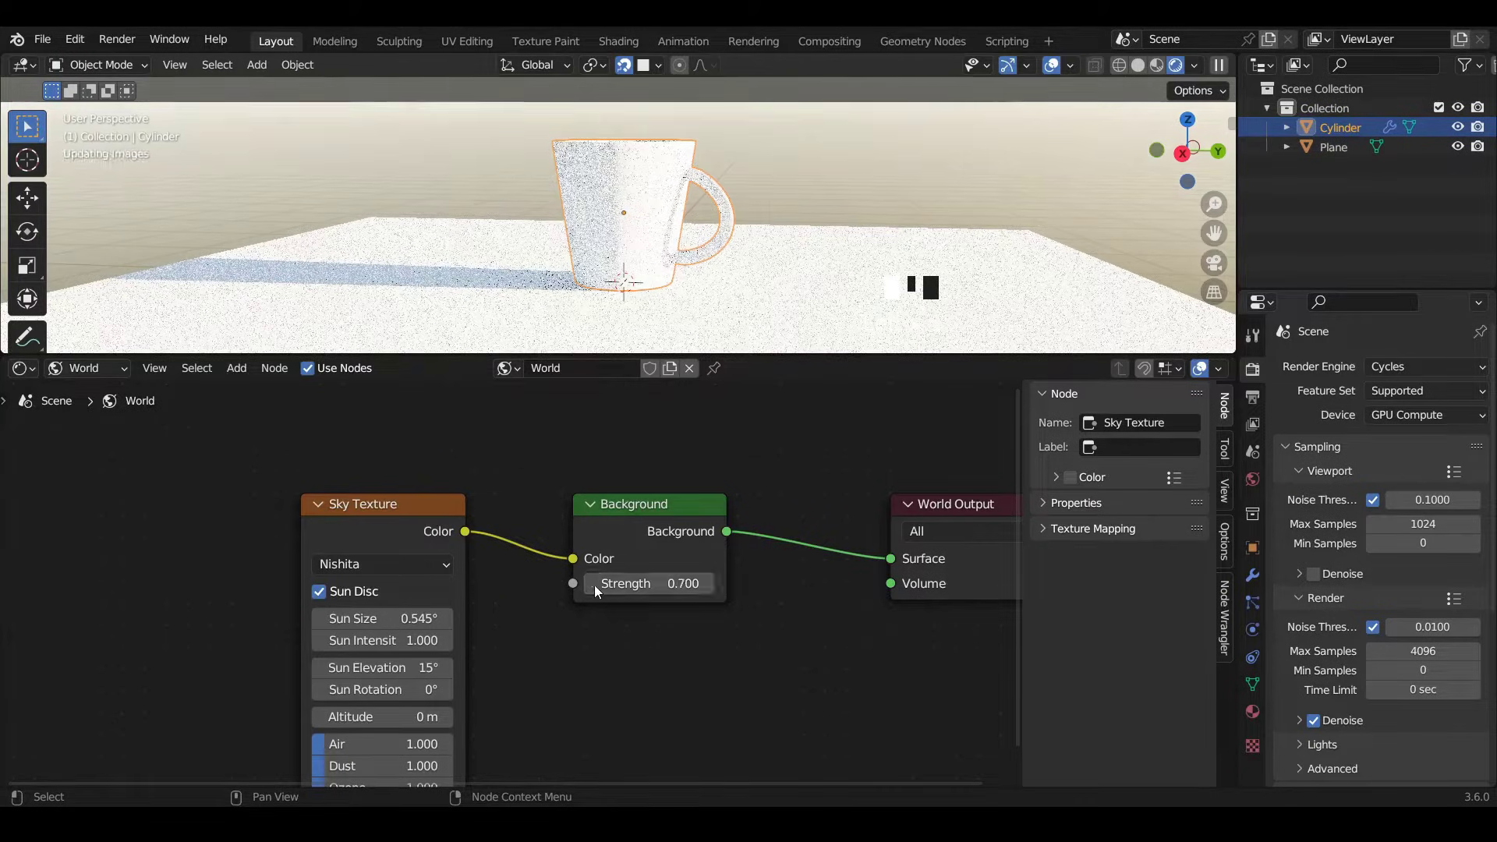
pyautogui.click(591, 584)
pyautogui.click(592, 584)
pyautogui.click(591, 584)
pyautogui.click(591, 584)
pyautogui.scroll(-2, 680, 271)
pyautogui.scroll(-3, 680, 270)
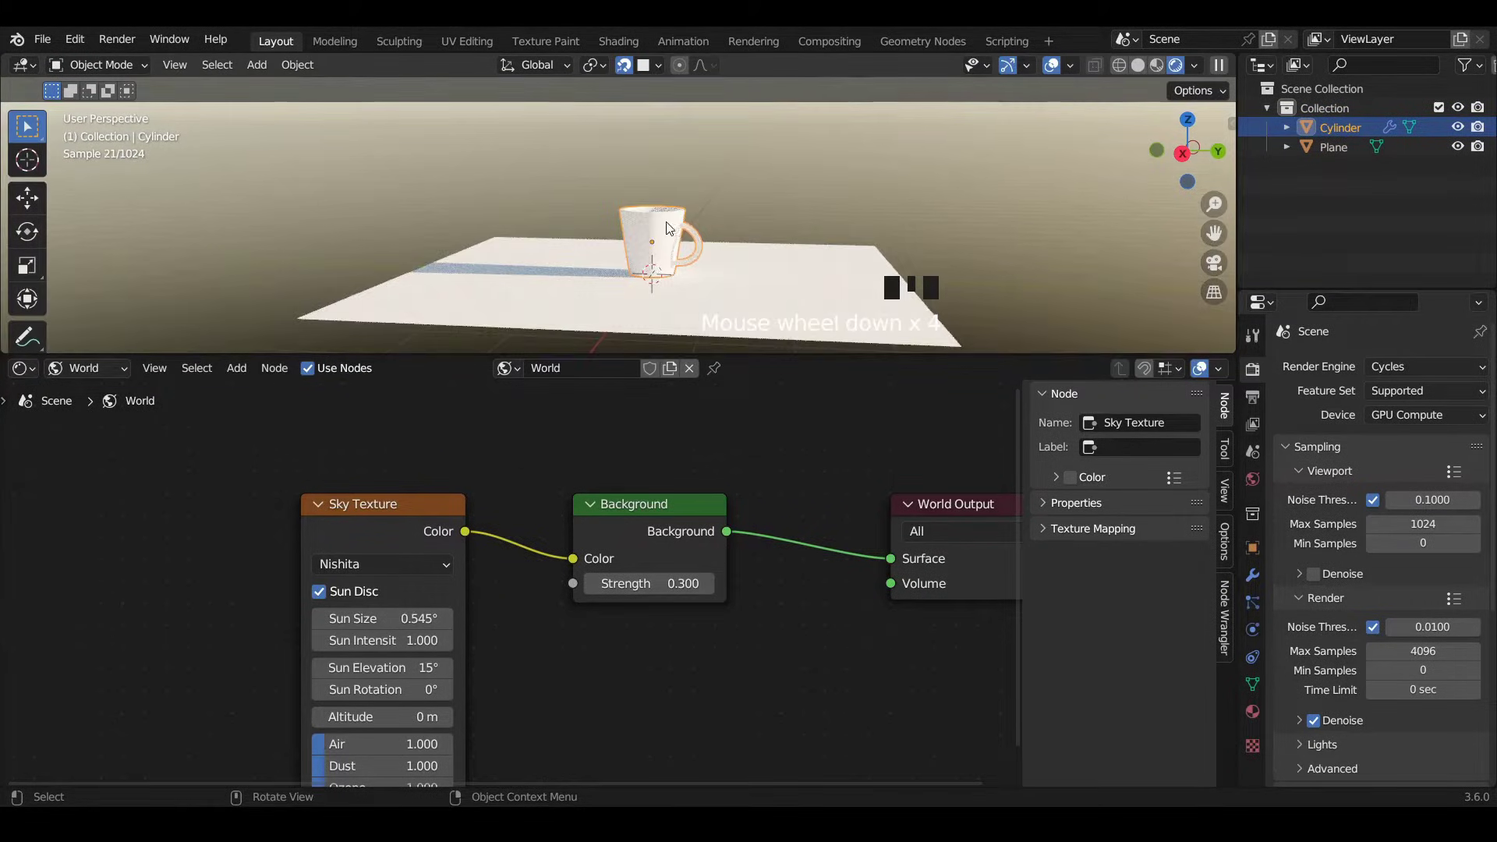
pyautogui.moveTo(680, 270)
pyautogui.mouseDown(button='middle')
pyautogui.moveTo(684, 230)
pyautogui.moveTo(686, 257)
pyautogui.mouseUp(button='middle')
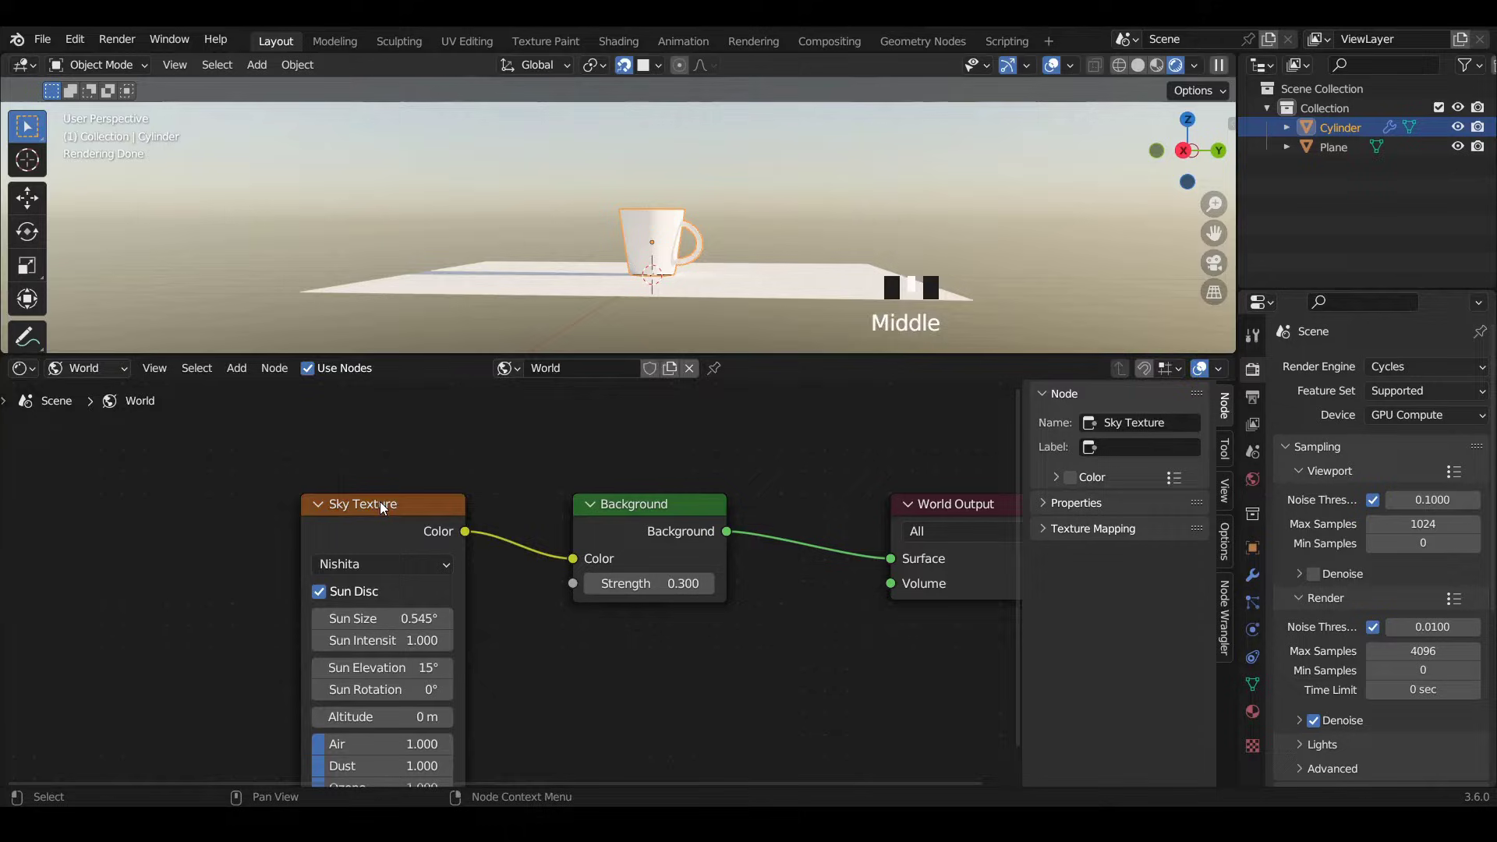
# Set the sky's Air to 0.568, Dust to 1.123 and Ozone to 2.914.
pyautogui.moveTo(382, 507); pyautogui.dragTo(386, 389)
pyautogui.scroll(3, 401, 594)
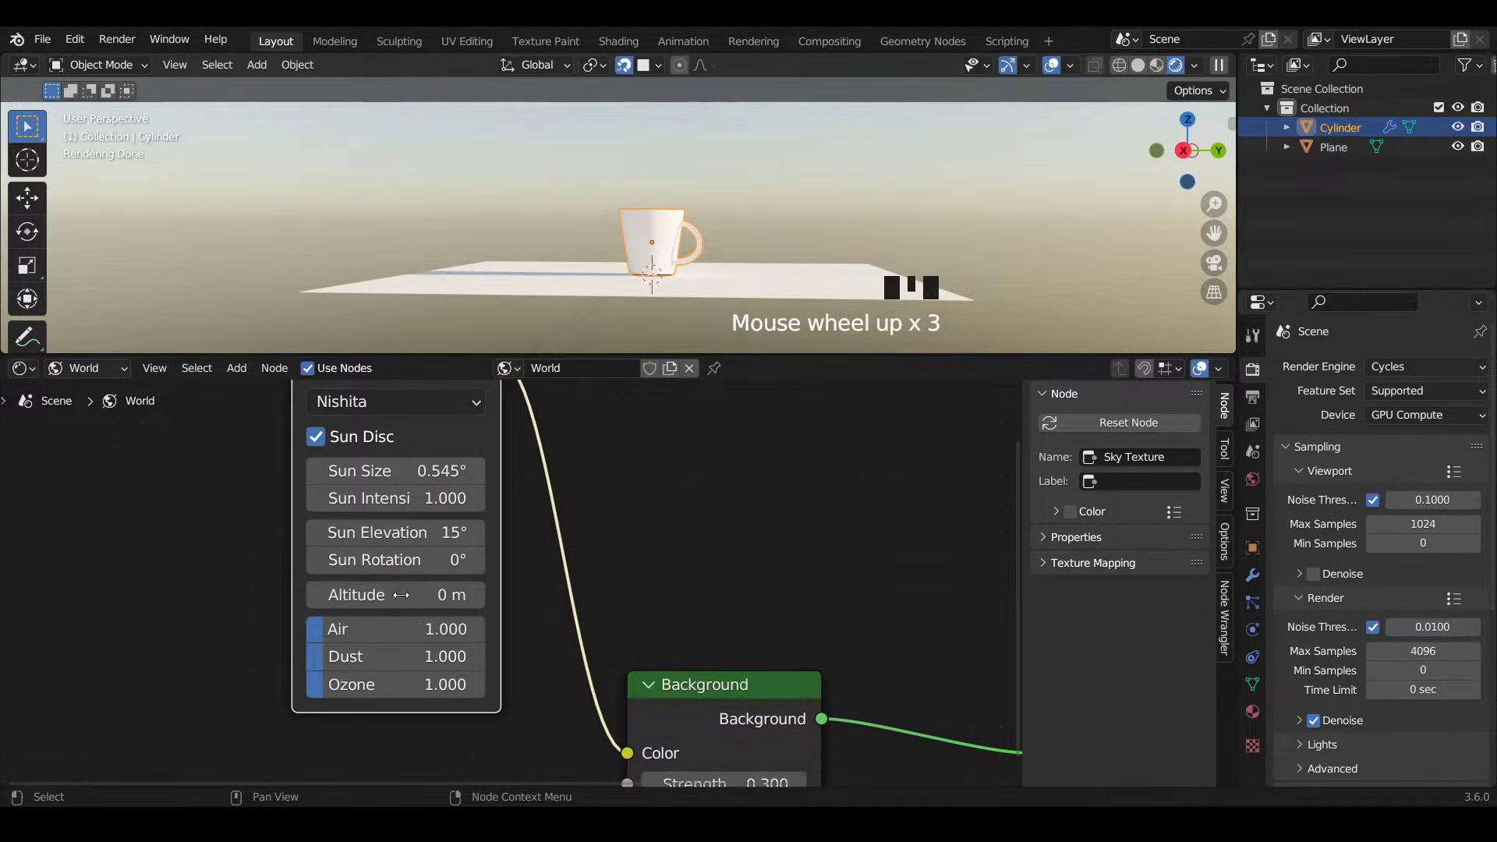
pyautogui.moveTo(401, 595); pyautogui.dragTo(397, 528, button='middle')
pyautogui.moveTo(320, 573); pyautogui.dragTo(312, 619)
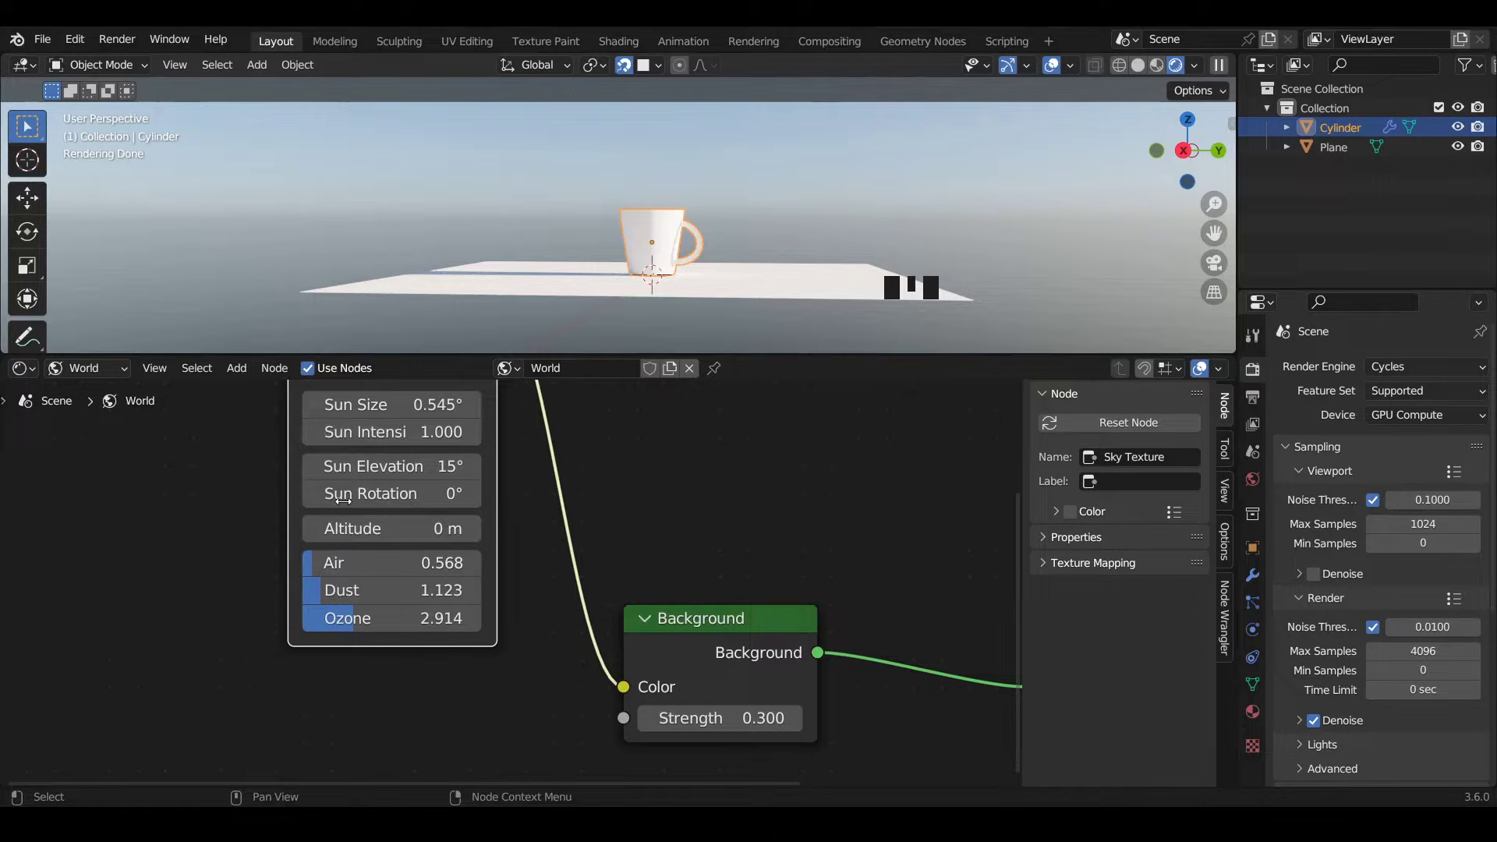
pyautogui.moveTo(607, 538); pyautogui.dragTo(609, 675, button='middle')
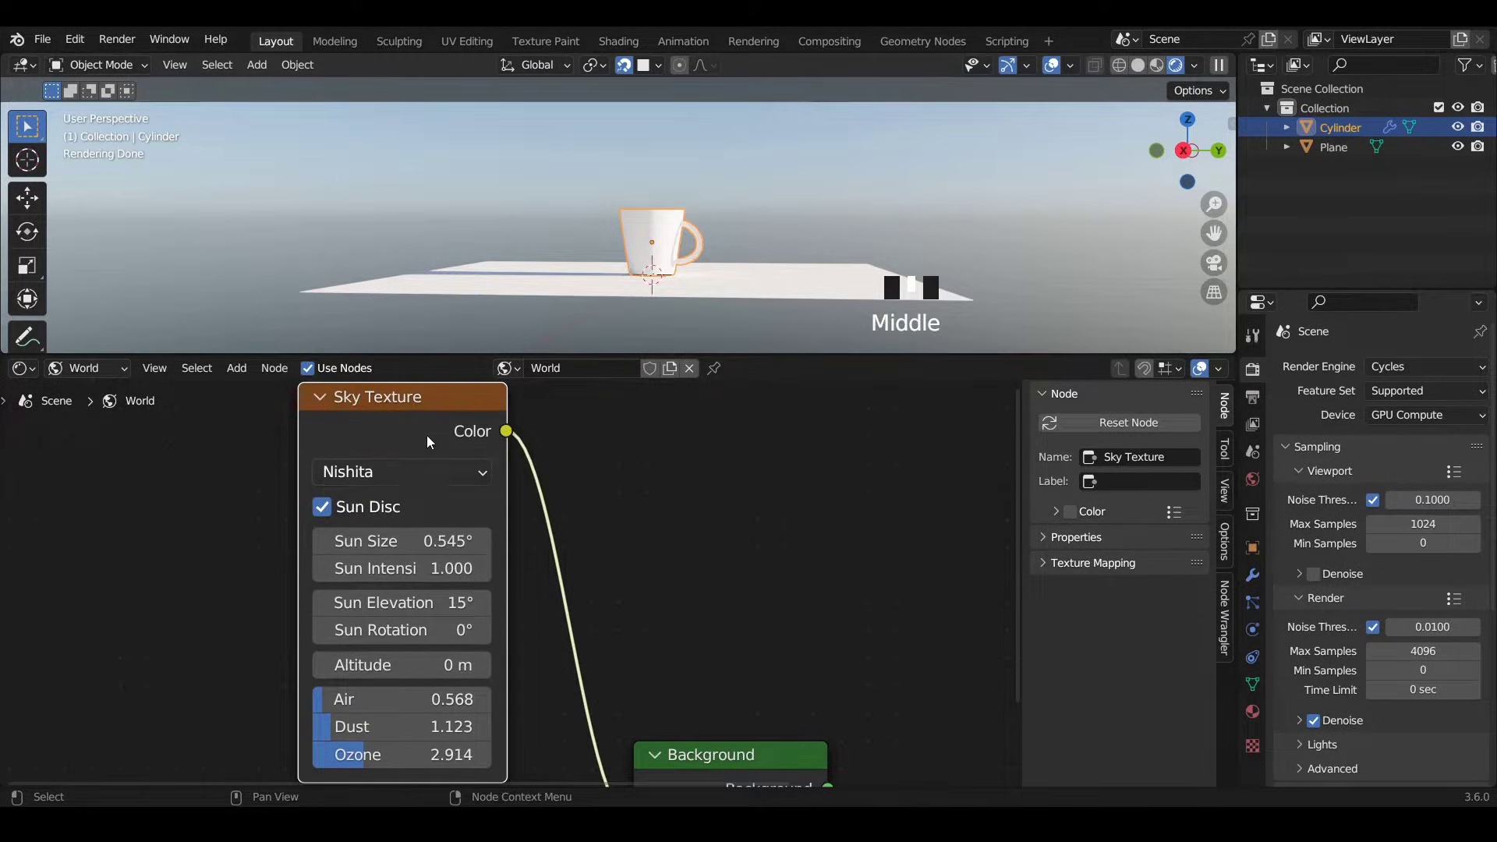
pyautogui.moveTo(405, 401); pyautogui.dragTo(406, 617)
pyautogui.scroll(2, 606, 343)
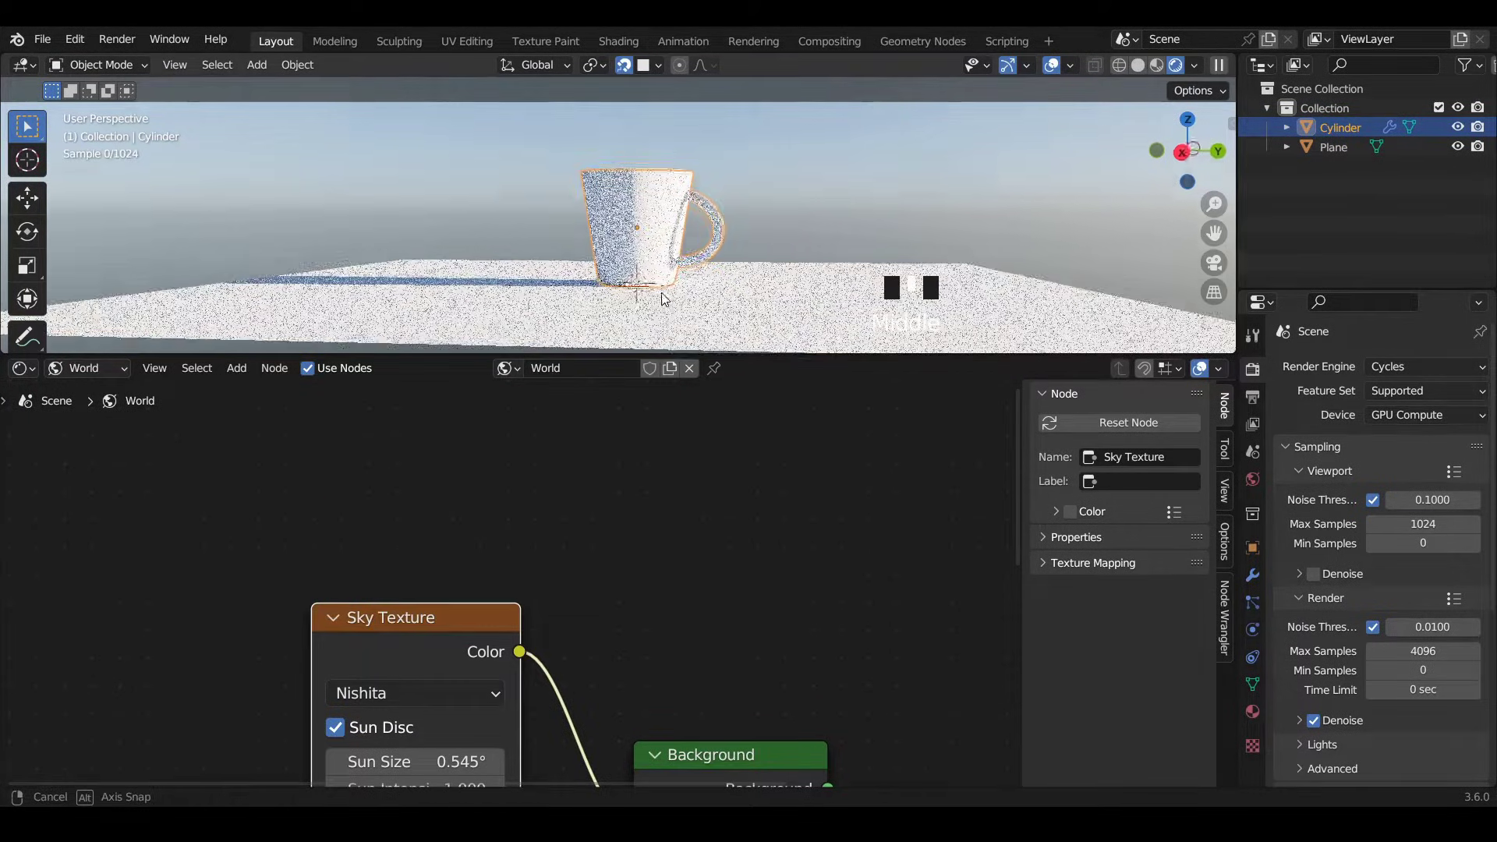
pyautogui.moveTo(607, 343); pyautogui.dragTo(674, 291, button='middle')
pyautogui.moveTo(744, 352); pyautogui.dragTo(739, 533)
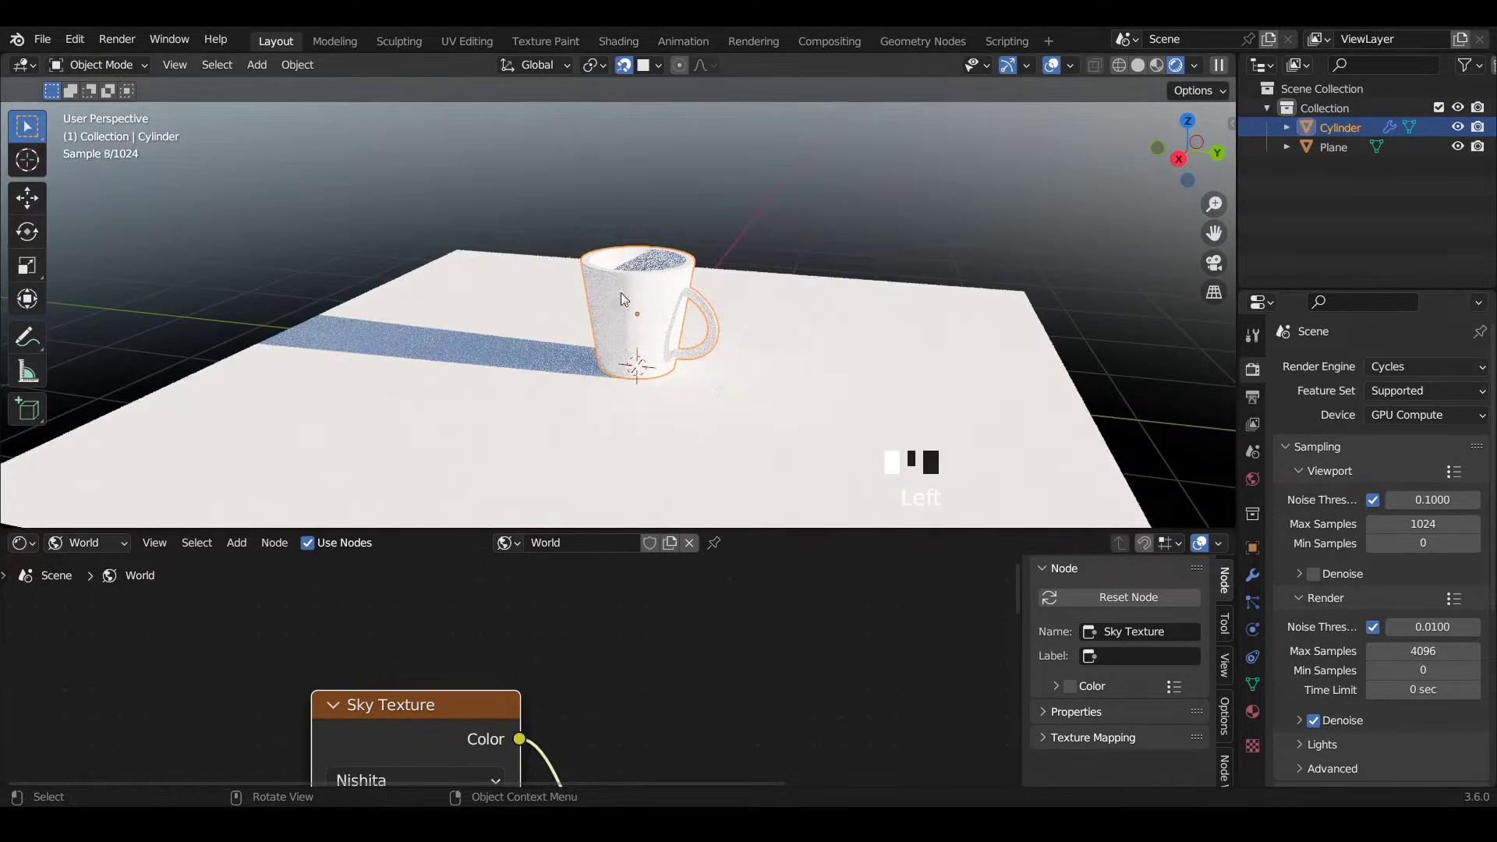
# Give the cup a new material named 'cup' with its Base Color darkened to value 0.123.
pyautogui.click(1252, 711)
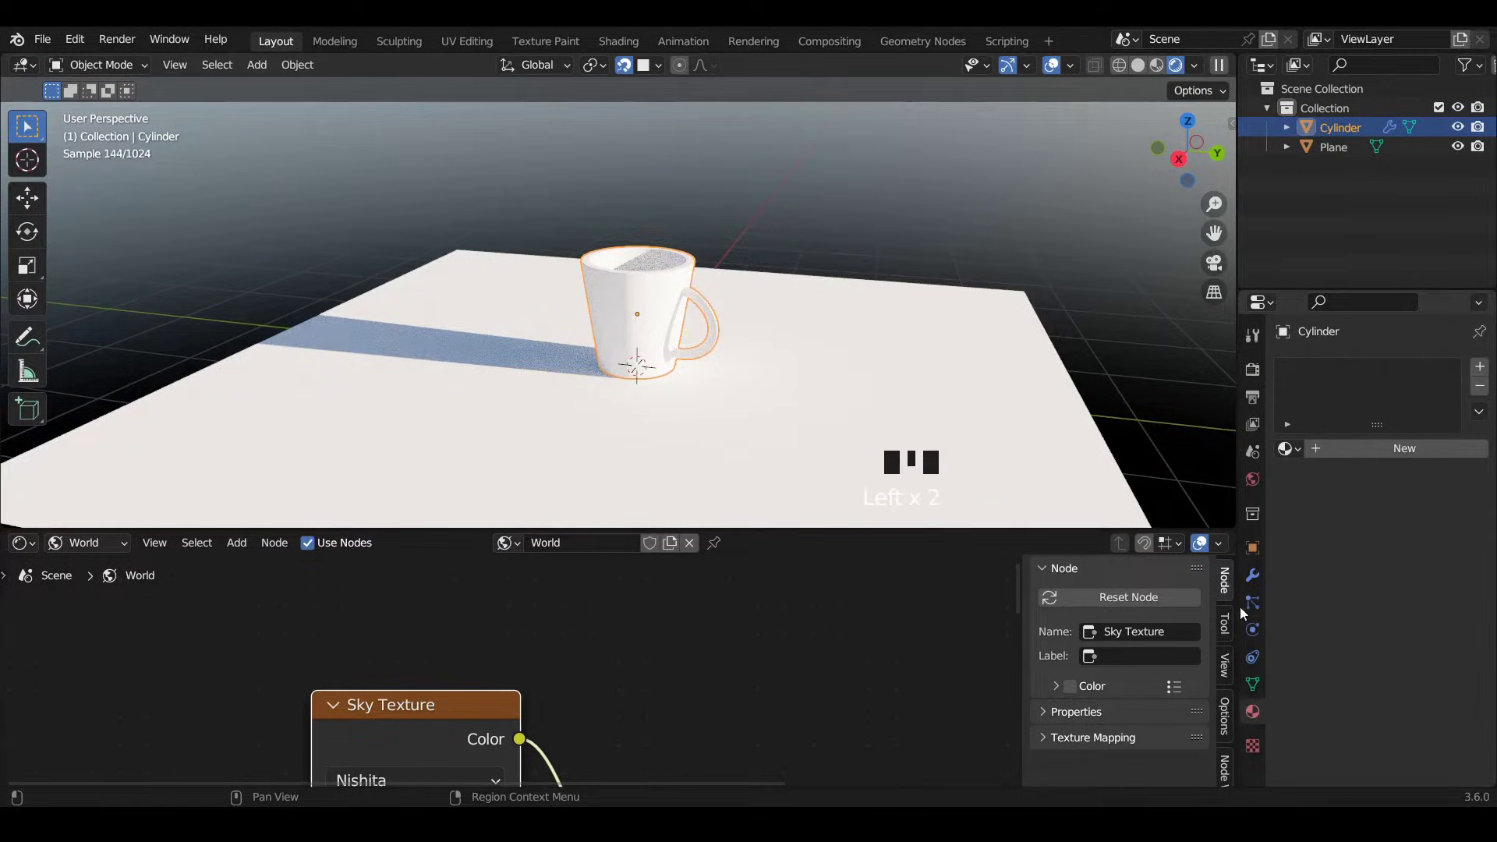
pyautogui.click(1478, 370)
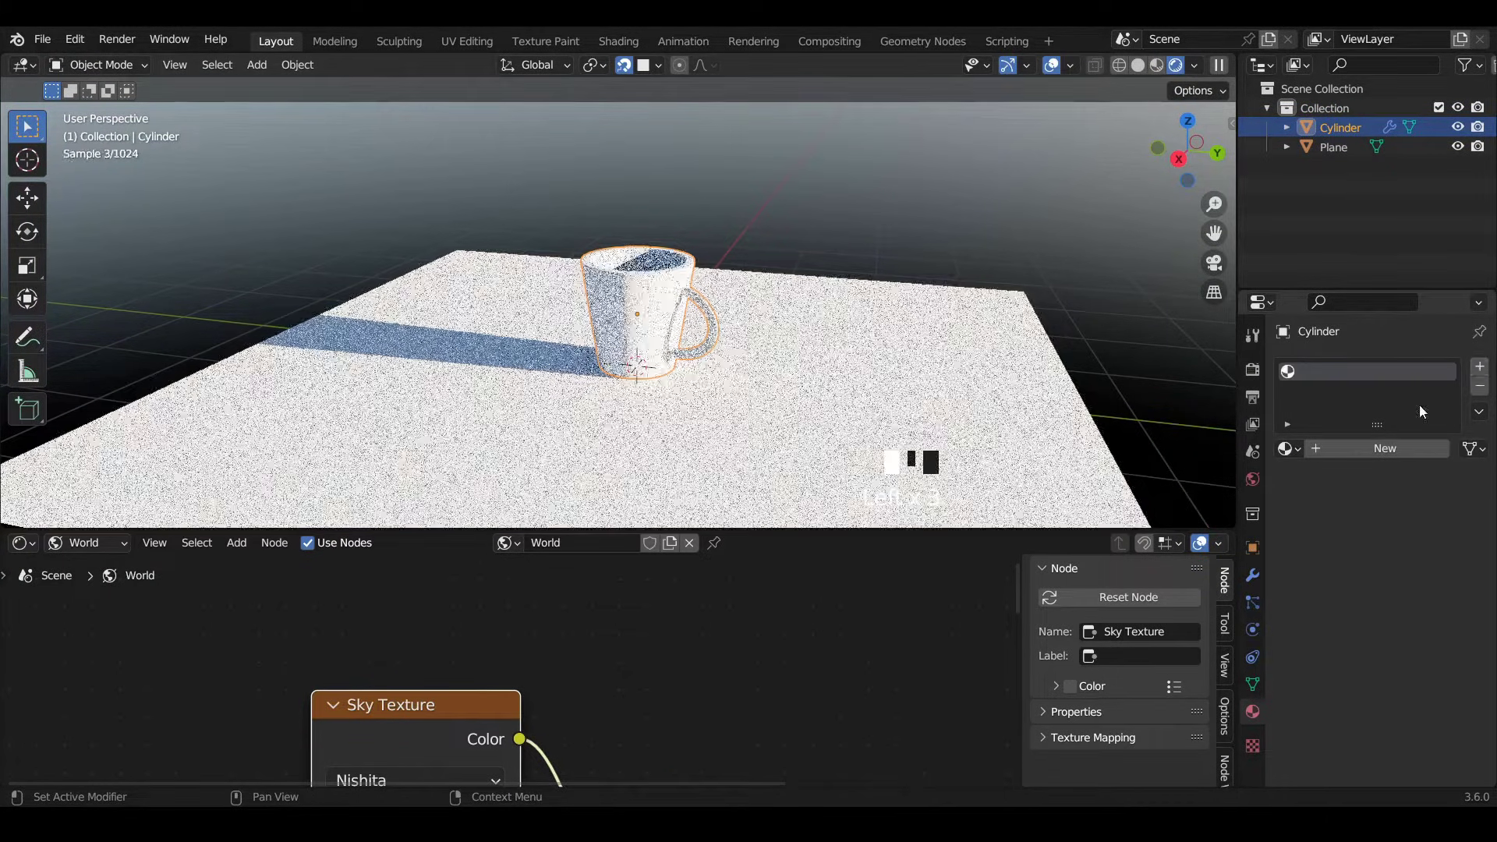
pyautogui.click(1333, 451)
pyautogui.click(1335, 452)
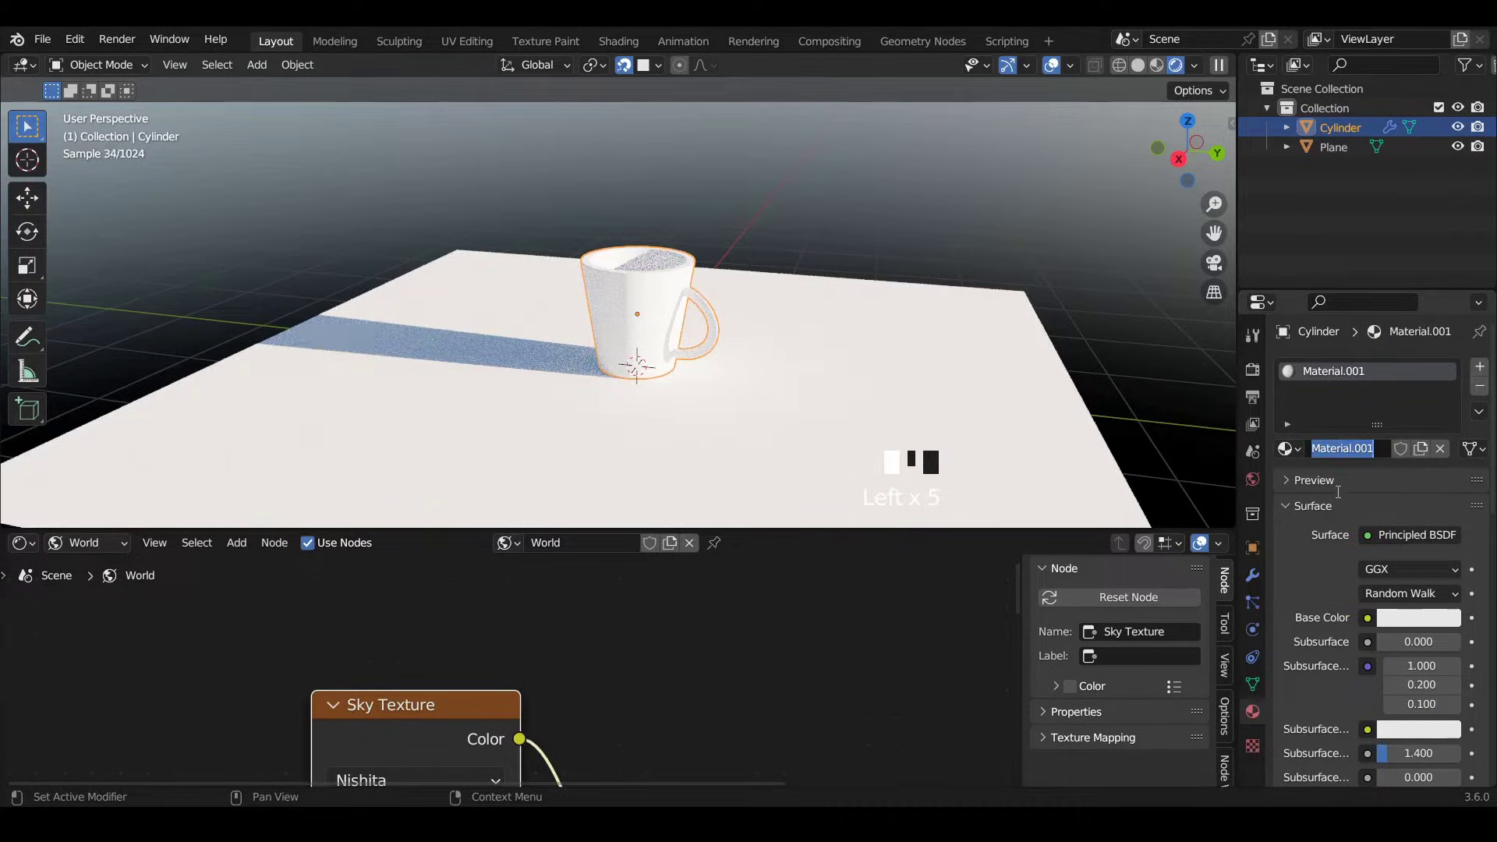
pyautogui.write('p')
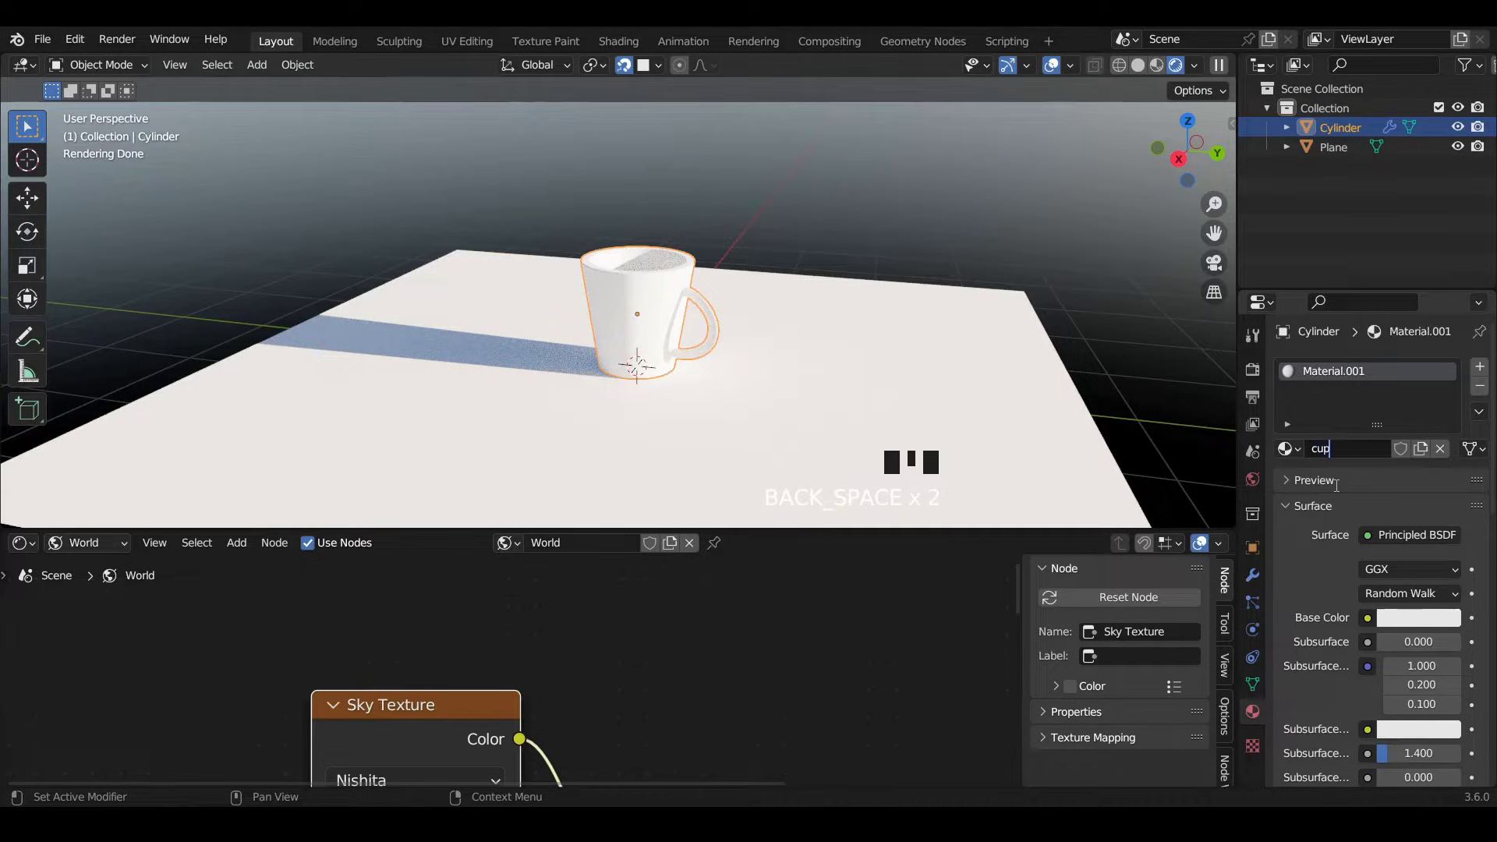
pyautogui.press('Return')
pyautogui.click(1417, 617)
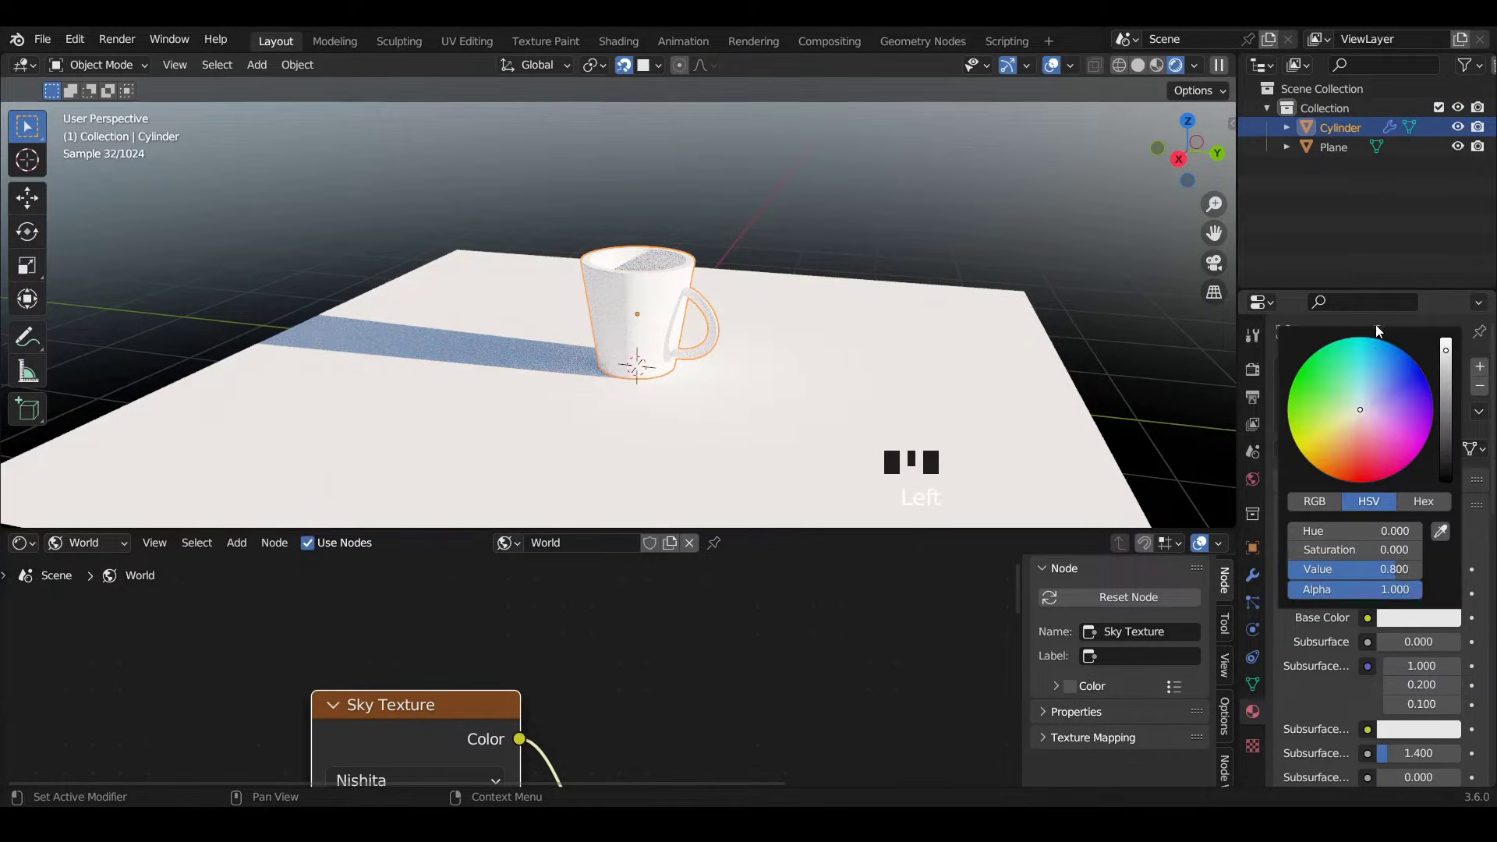
pyautogui.moveTo(1451, 362); pyautogui.dragTo(1446, 432)
# Lower the cup material's Roughness from 0.500 to 0.376 and inspect the glossier mug.
pyautogui.scroll(5, 653, 290)
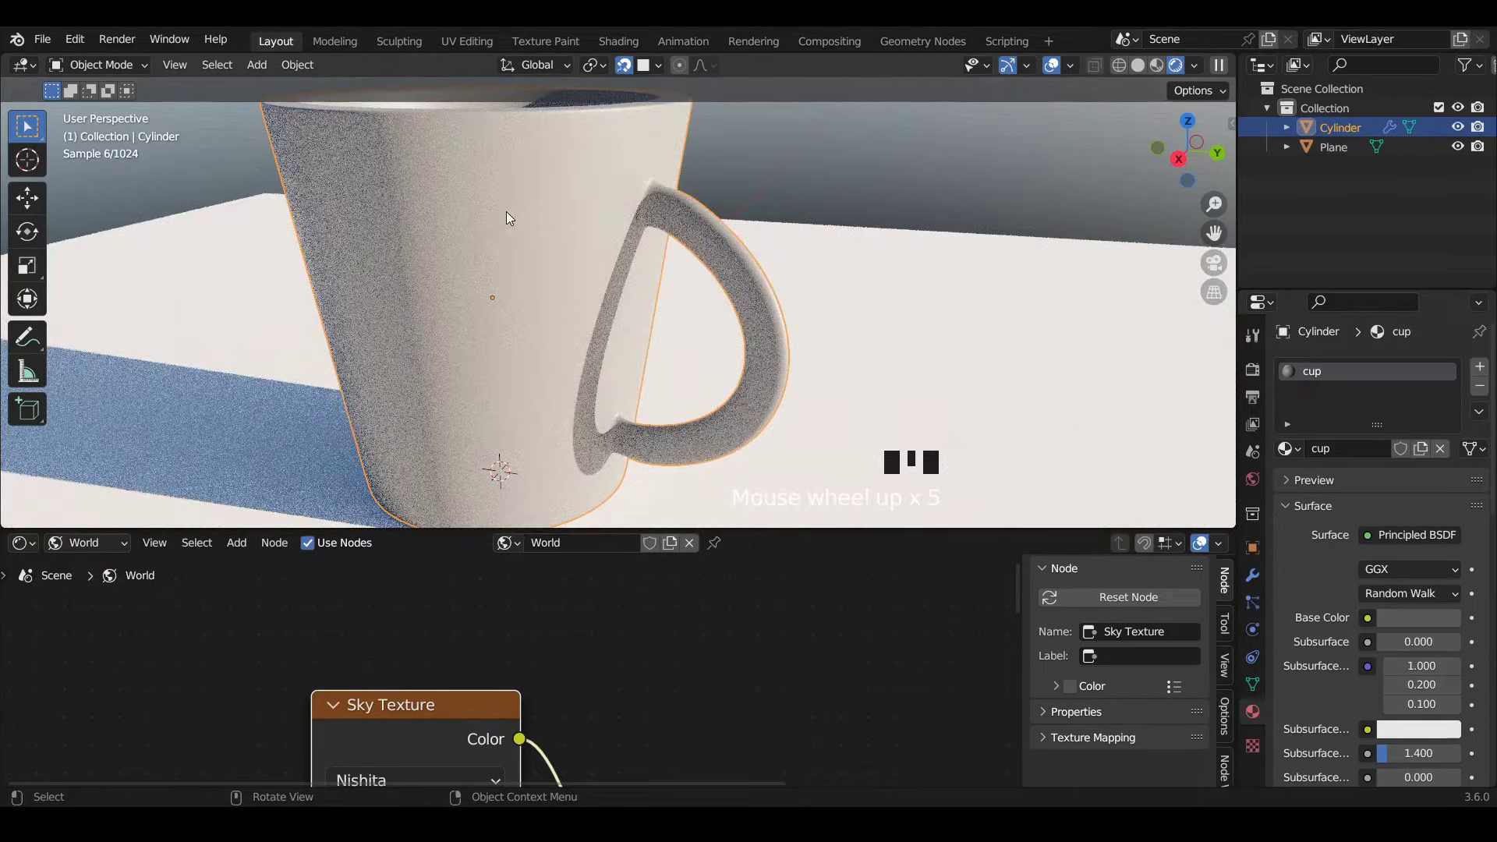
pyautogui.keyDown('shift'); pyautogui.moveTo(527, 258); pyautogui.dragTo(572, 306, button='middle'); pyautogui.keyUp('shift')
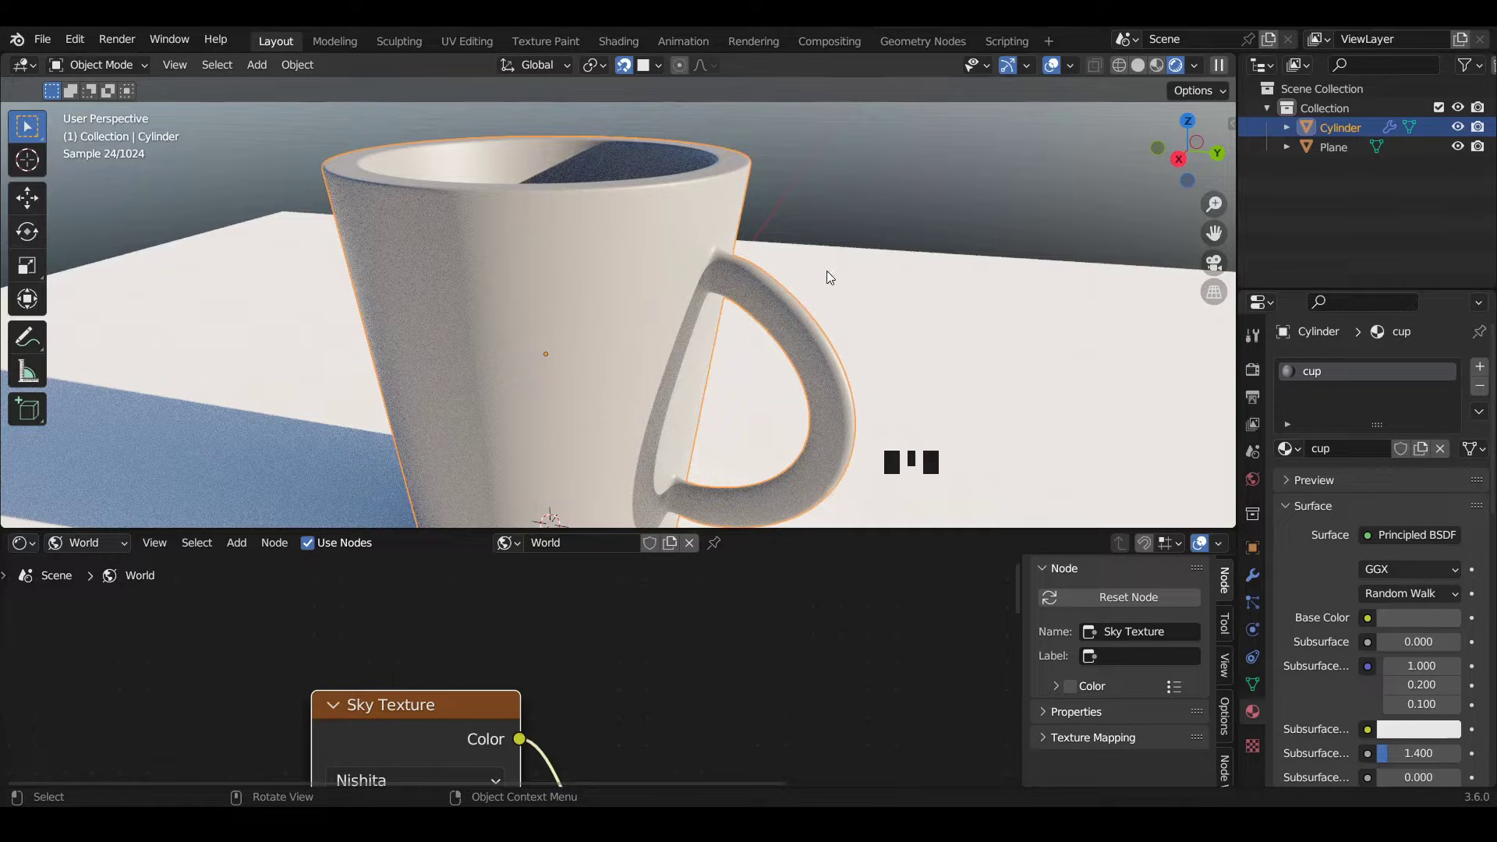
pyautogui.scroll(-11, 1352, 568)
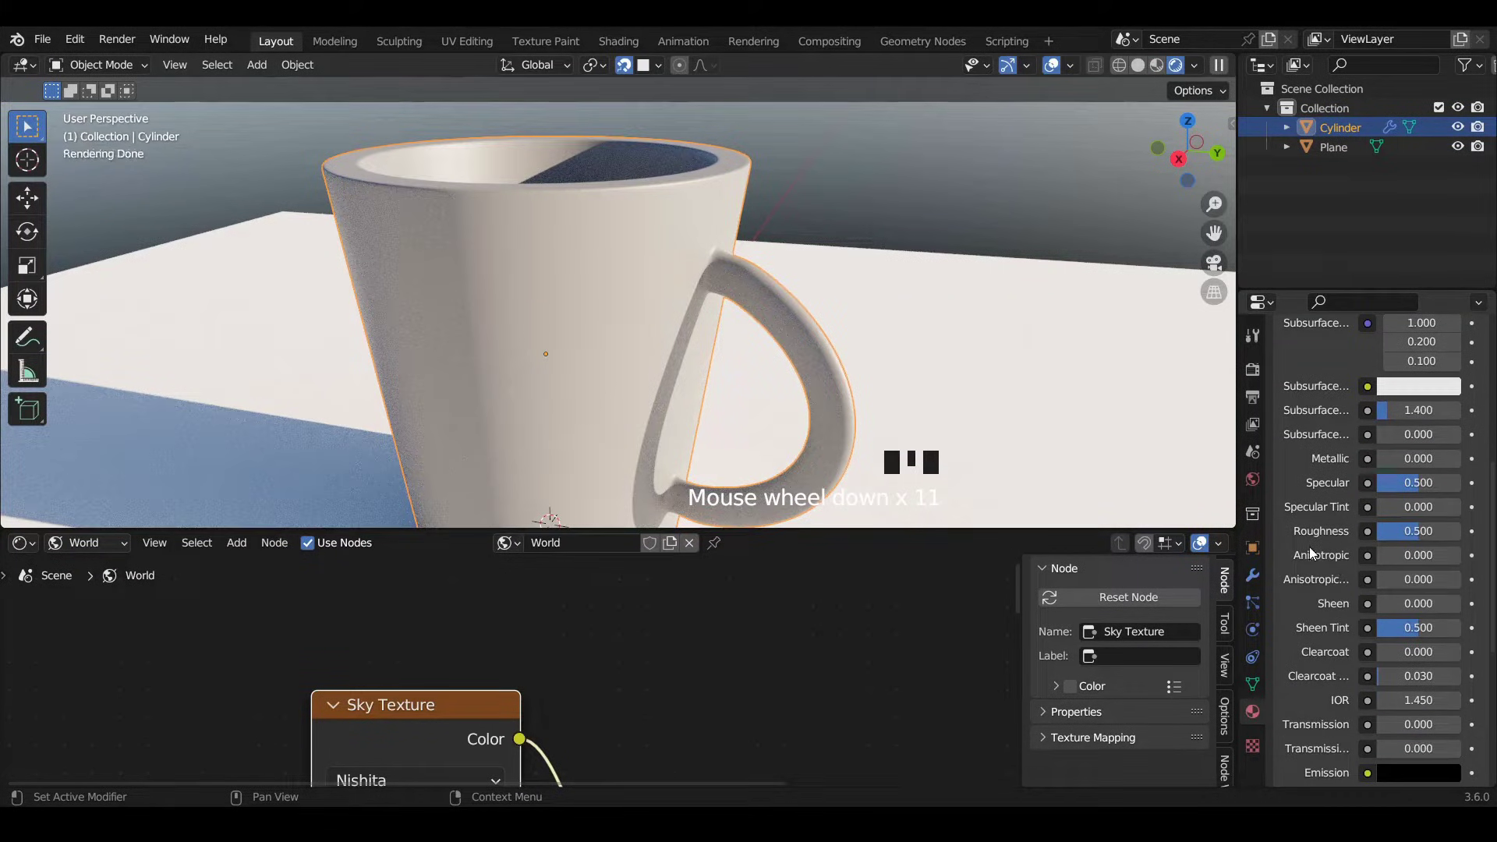
pyautogui.moveTo(1419, 530)
pyautogui.mouseDown()
pyautogui.moveTo(1375, 530)
pyautogui.moveTo(1416, 530)
pyautogui.mouseUp()
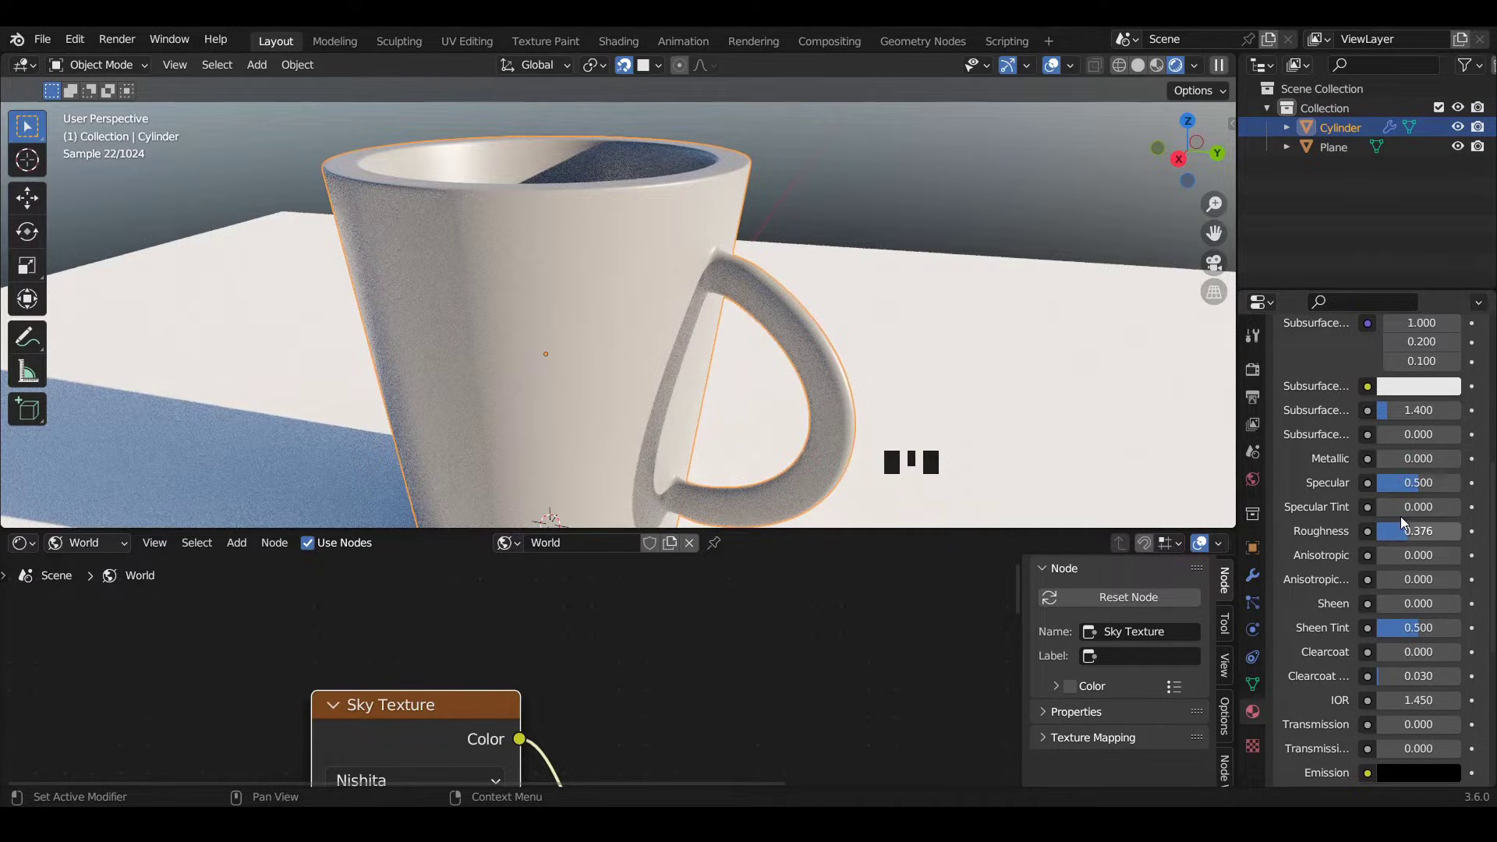
pyautogui.moveTo(420, 327); pyautogui.dragTo(389, 325, button='middle')
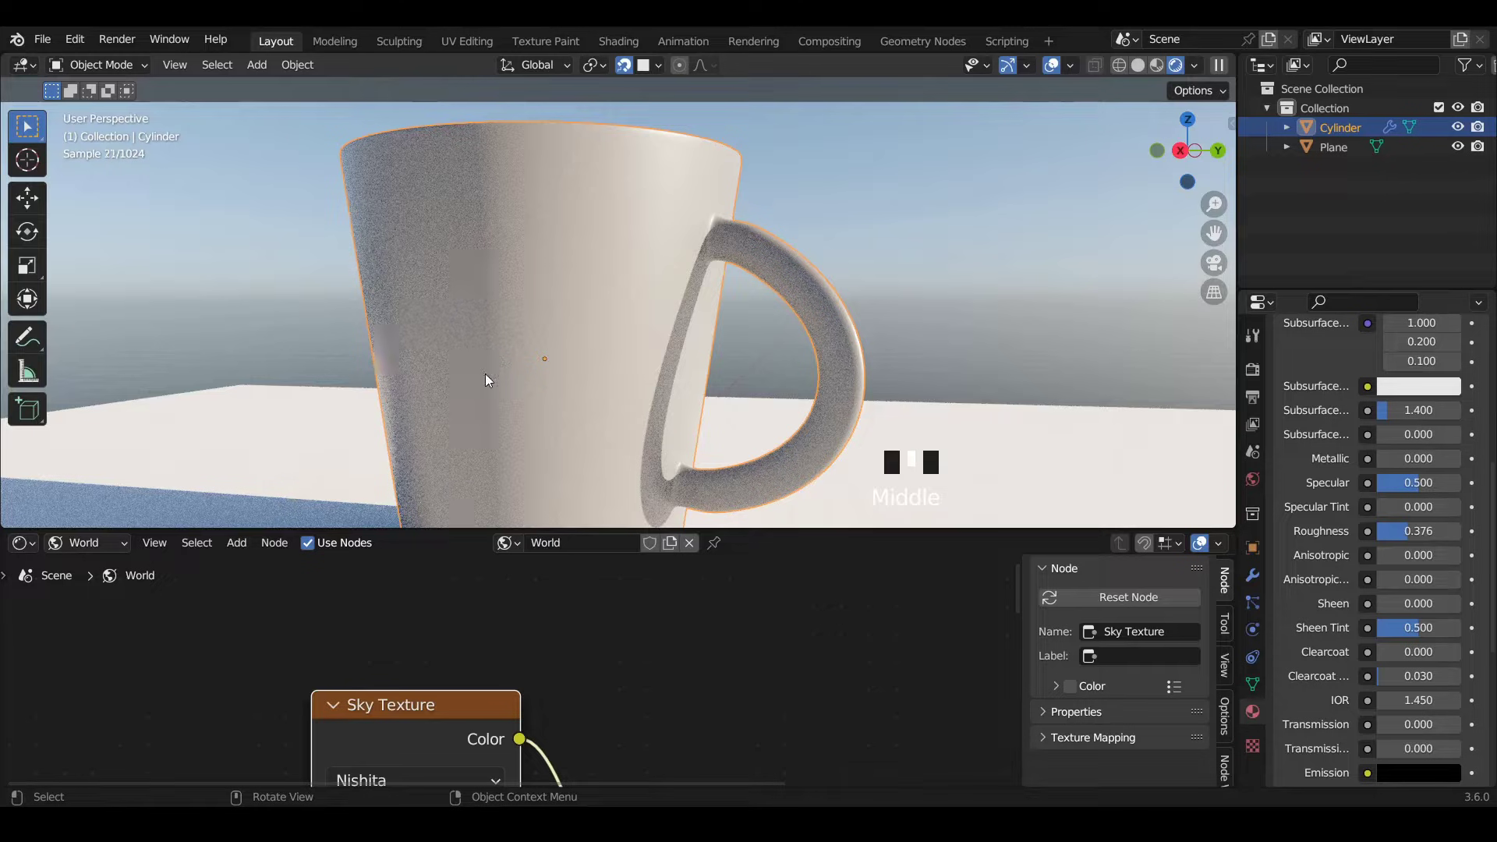
pyautogui.moveTo(485, 374); pyautogui.dragTo(655, 327, button='middle')
pyautogui.scroll(4, 693, 142)
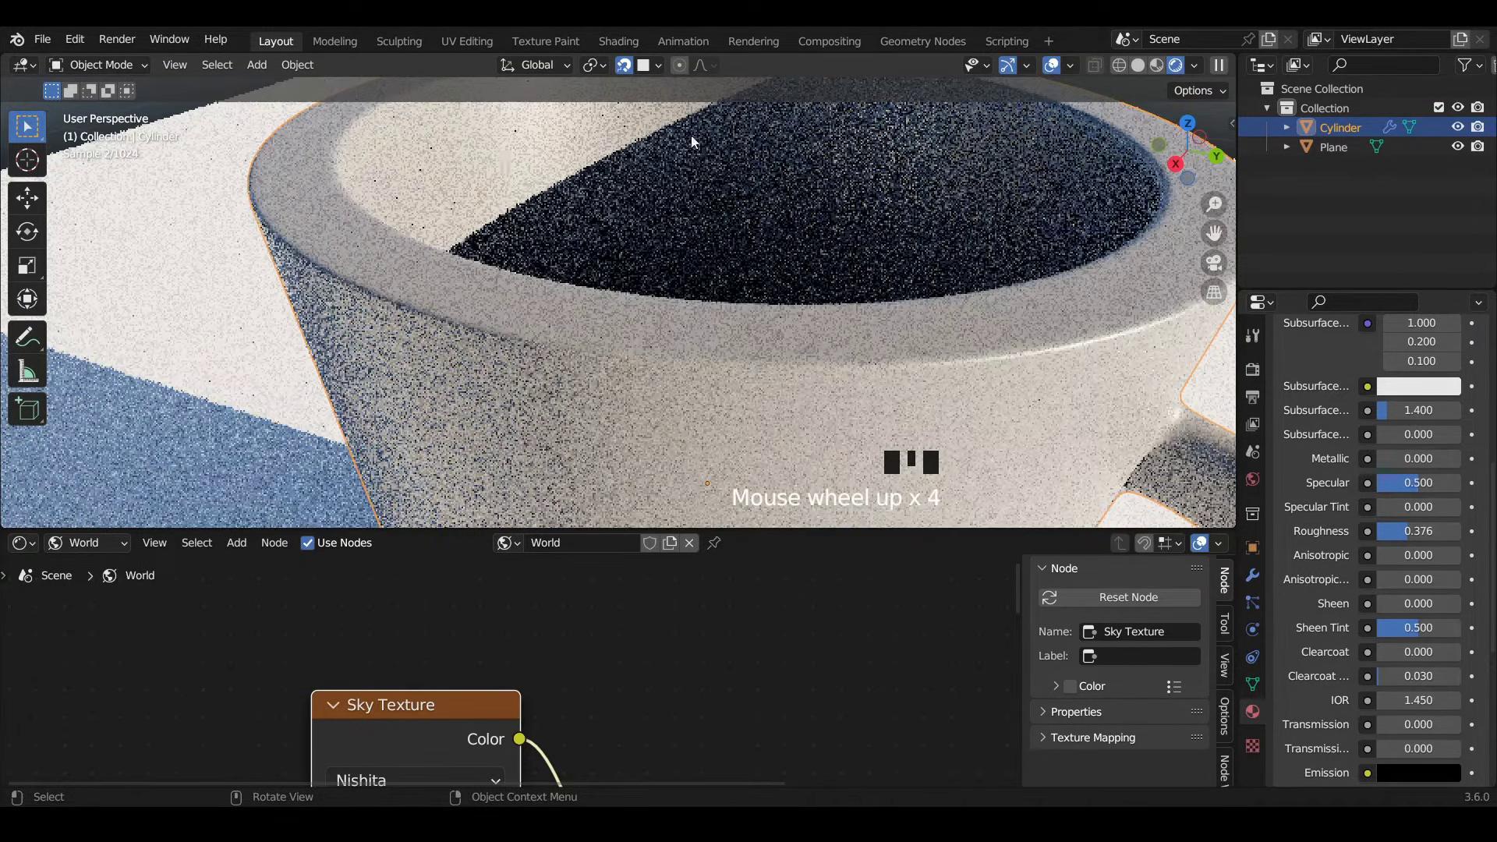
pyautogui.moveTo(693, 143); pyautogui.dragTo(768, 247, button='middle')
pyautogui.scroll(-4, 661, 321)
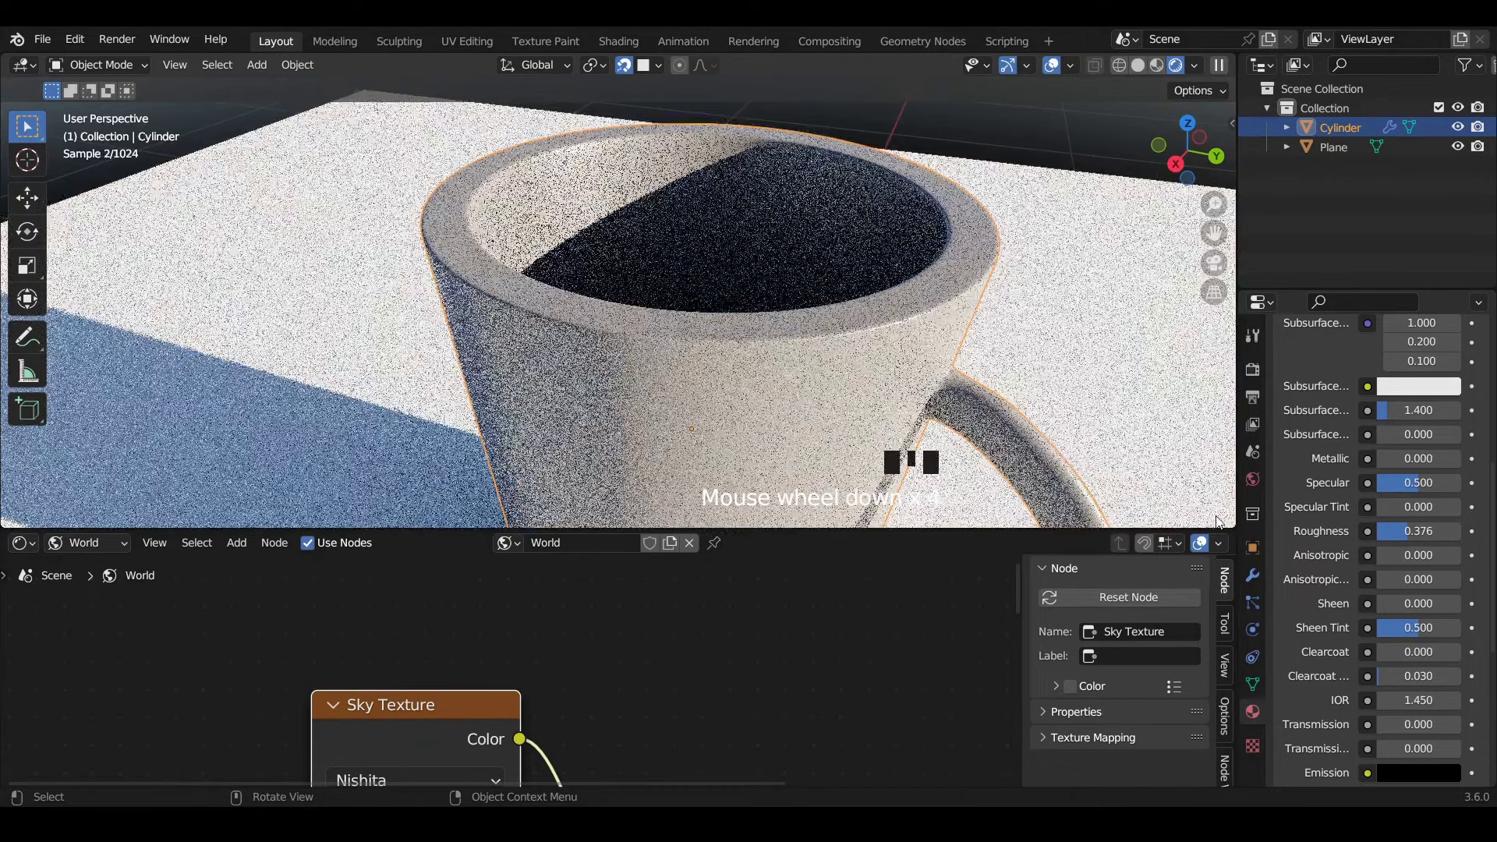
pyautogui.scroll(5, 1336, 543)
# Enable viewport denoising under Cycles Sampling in Render Properties.
pyautogui.scroll(2, 1315, 524)
pyautogui.click(1253, 370)
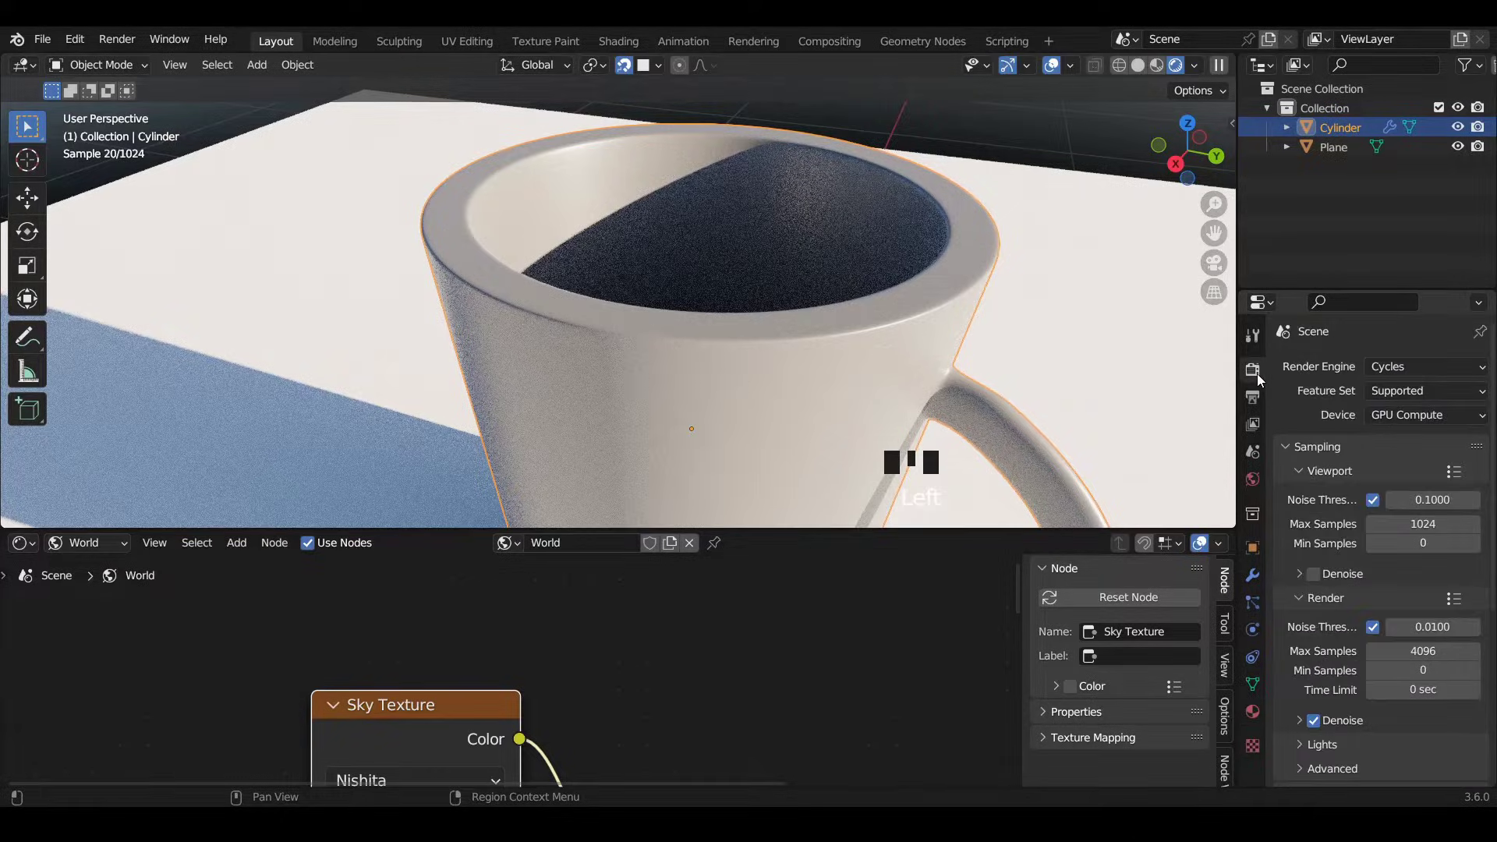
pyautogui.scroll(-2, 1340, 573)
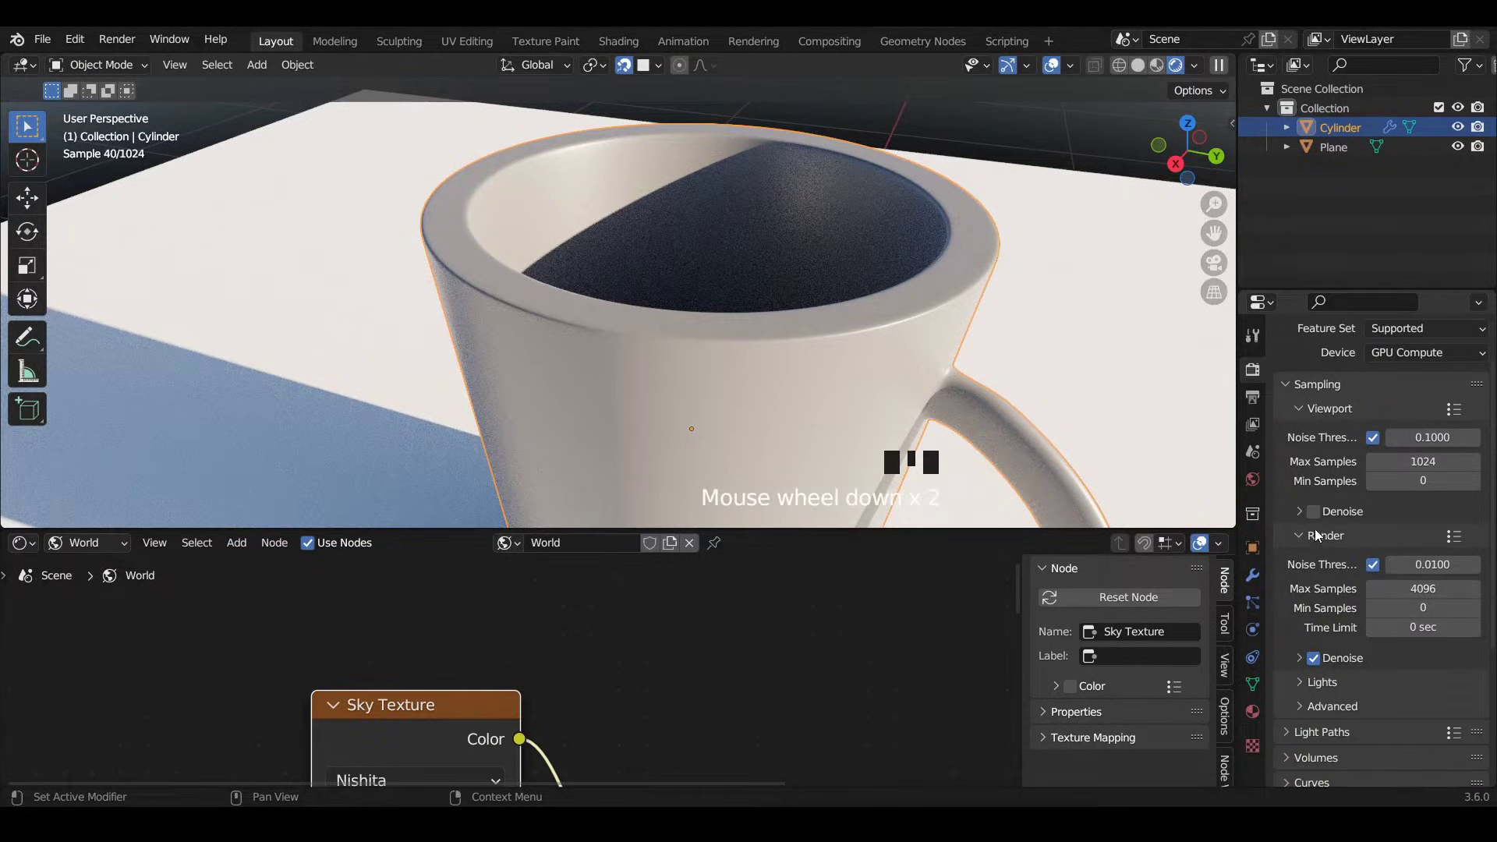
pyautogui.click(1300, 511)
pyautogui.click(1314, 511)
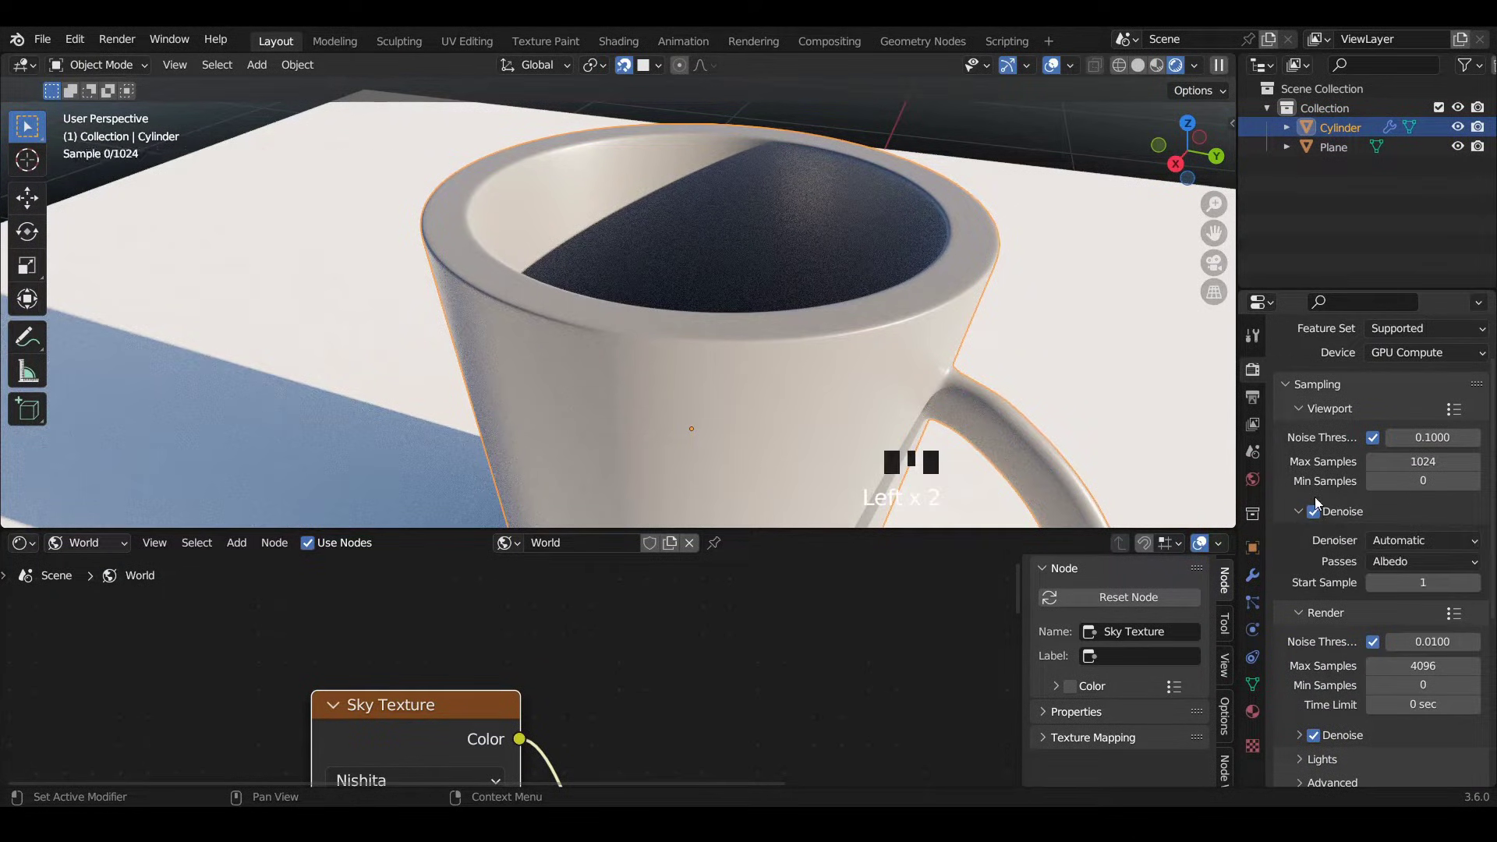
# Set the viewport Max Samples to 500 instead of 1024.
pyautogui.click(1450, 463)
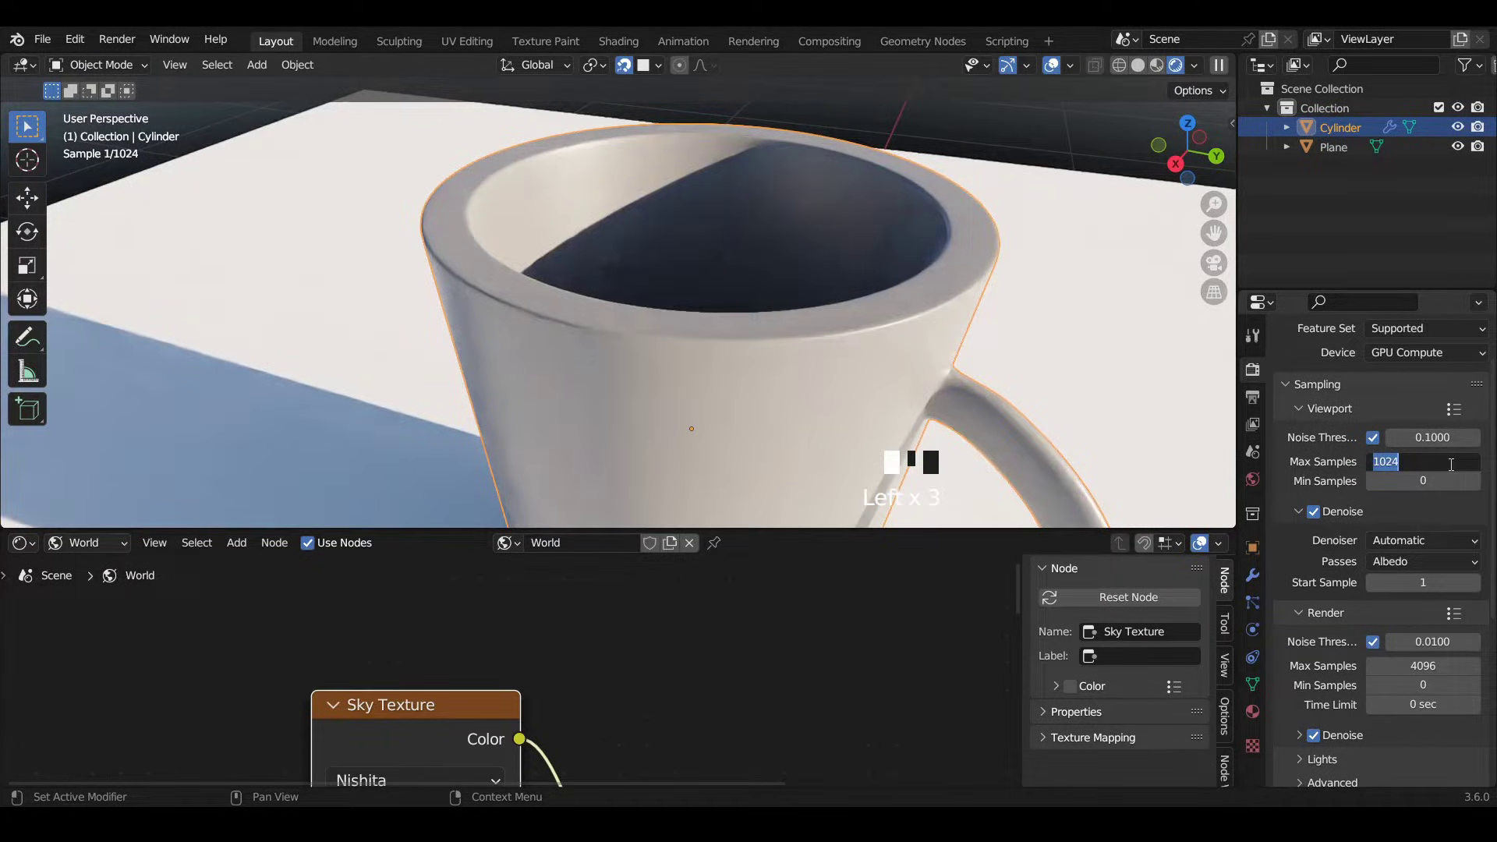
pyautogui.write('50')
pyautogui.press('Return')
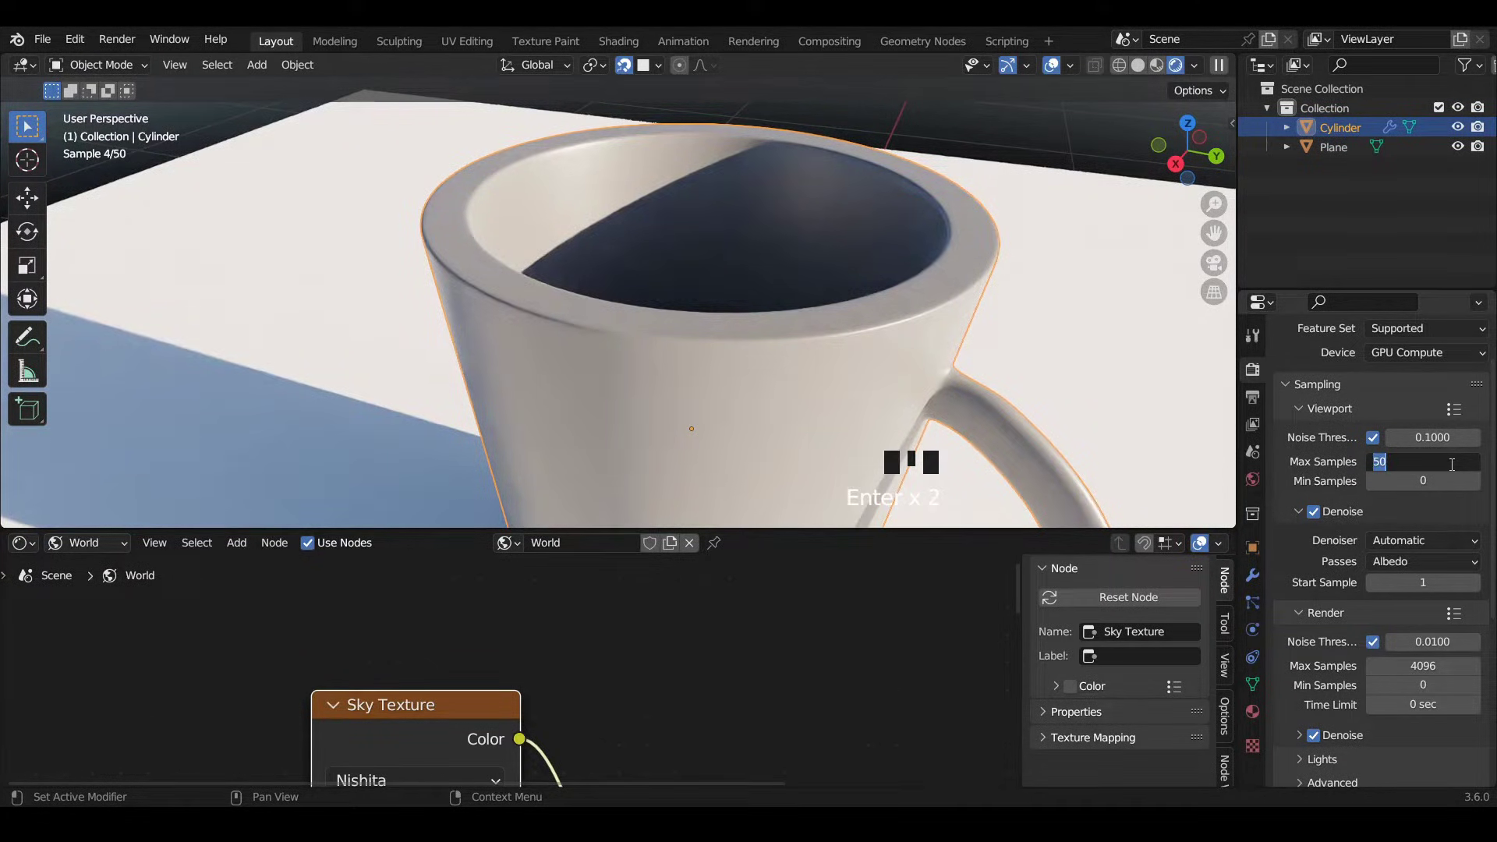
pyautogui.press('Return')
pyautogui.write('0')
pyautogui.press('Return')
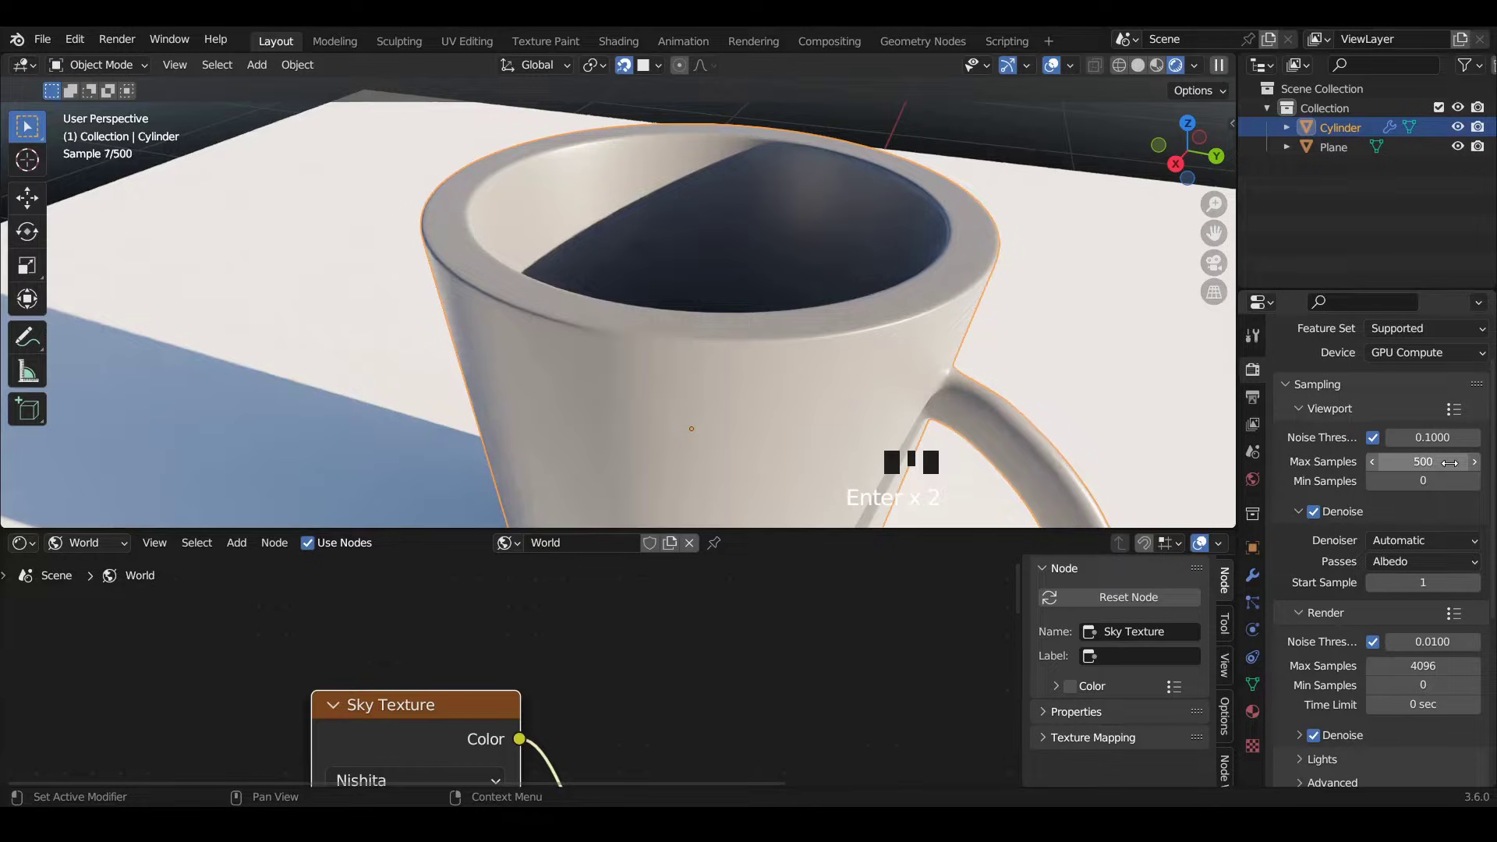
pyautogui.scroll(-2, 588, 352)
pyautogui.scroll(-3, 592, 355)
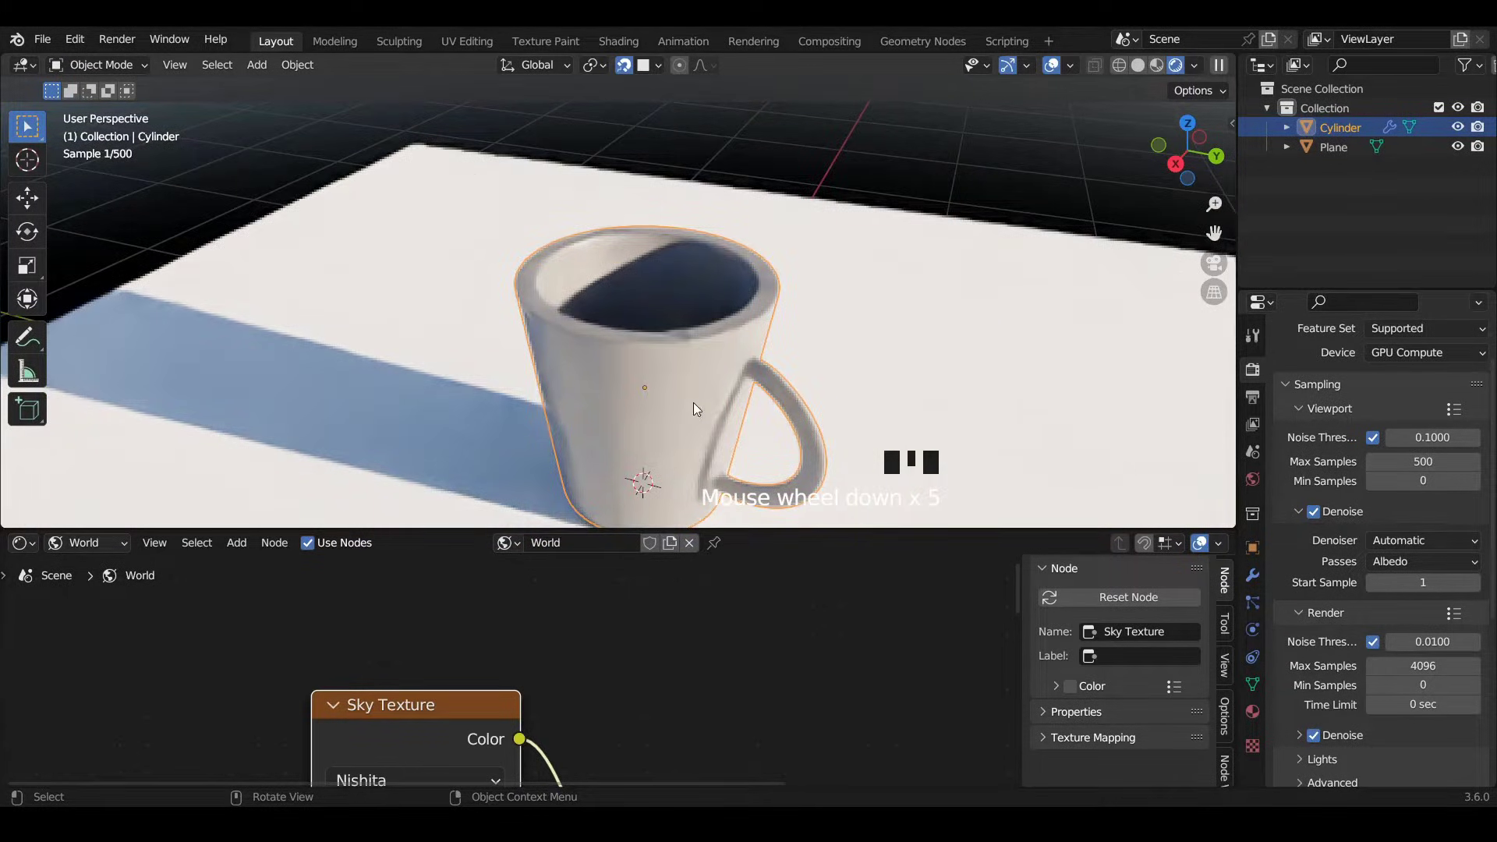
pyautogui.keyDown('shift'); pyautogui.moveTo(653, 368); pyautogui.dragTo(645, 330, button='middle'); pyautogui.keyUp('shift')
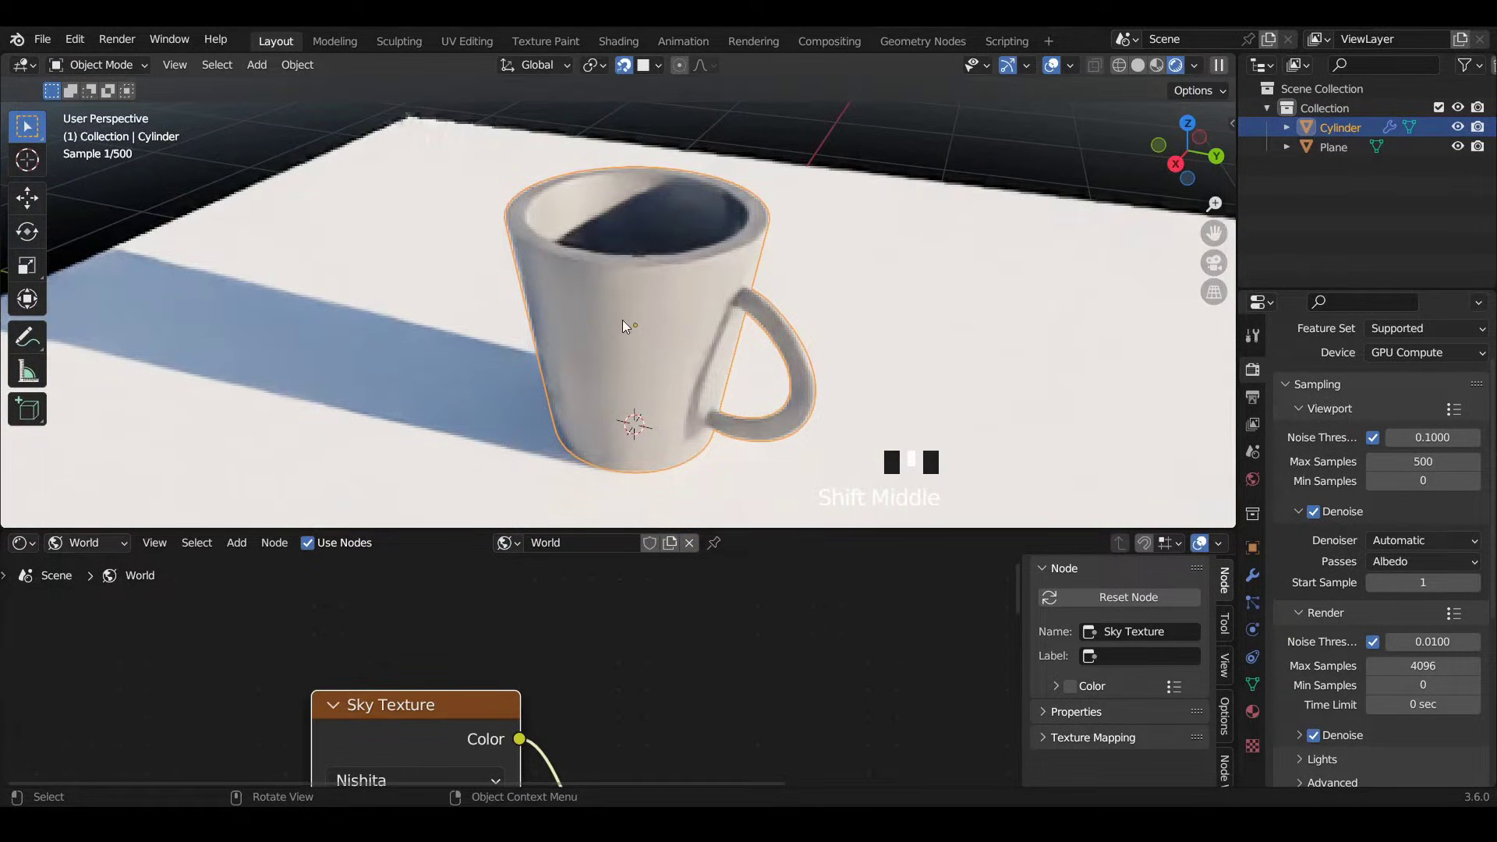
pyautogui.scroll(-3, 1331, 595)
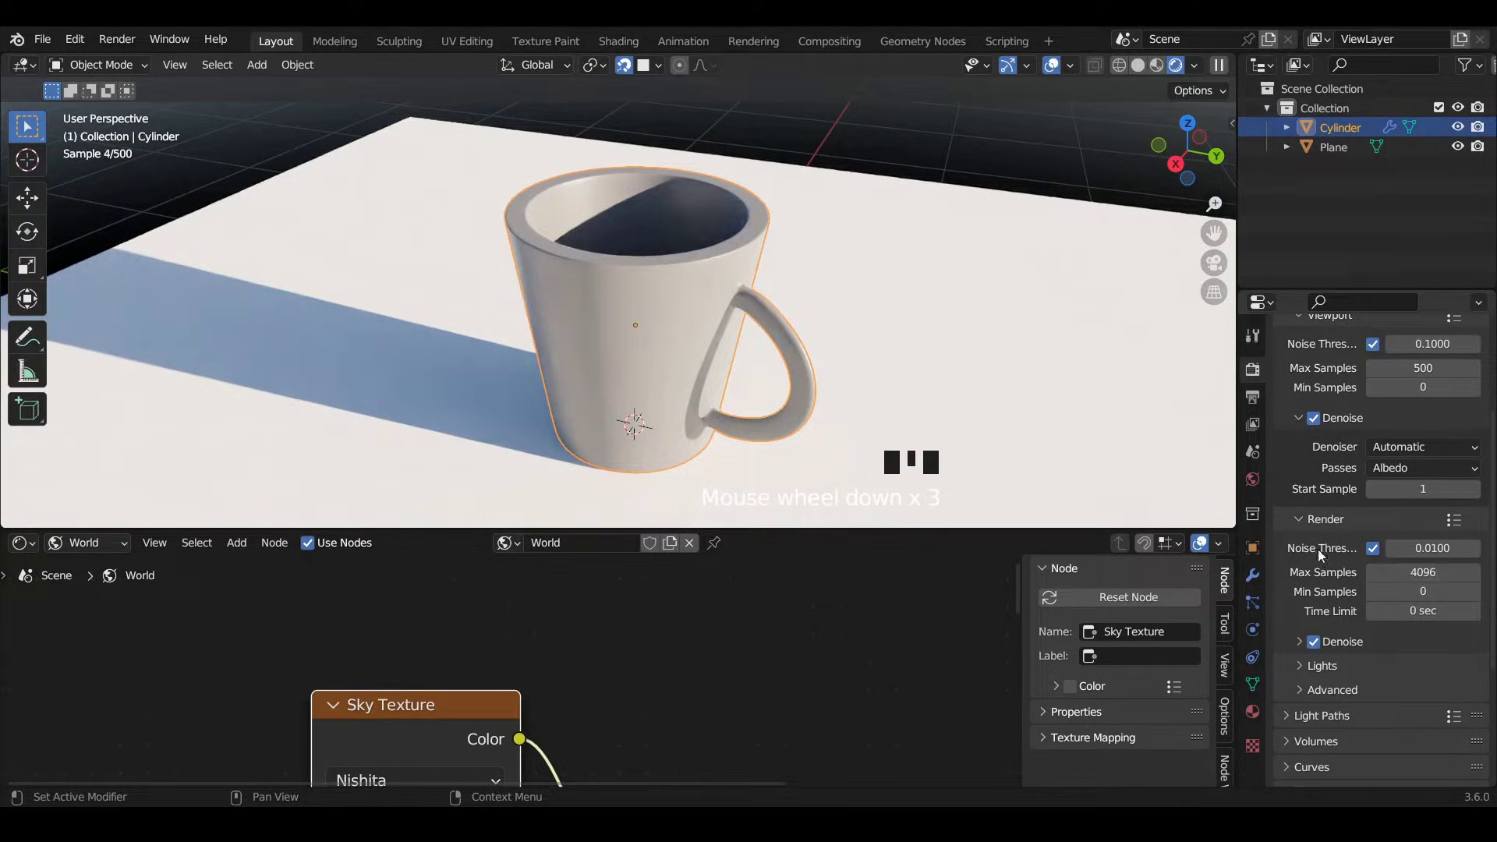
# Add a camera to the scene.
pyautogui.click(930, 312)
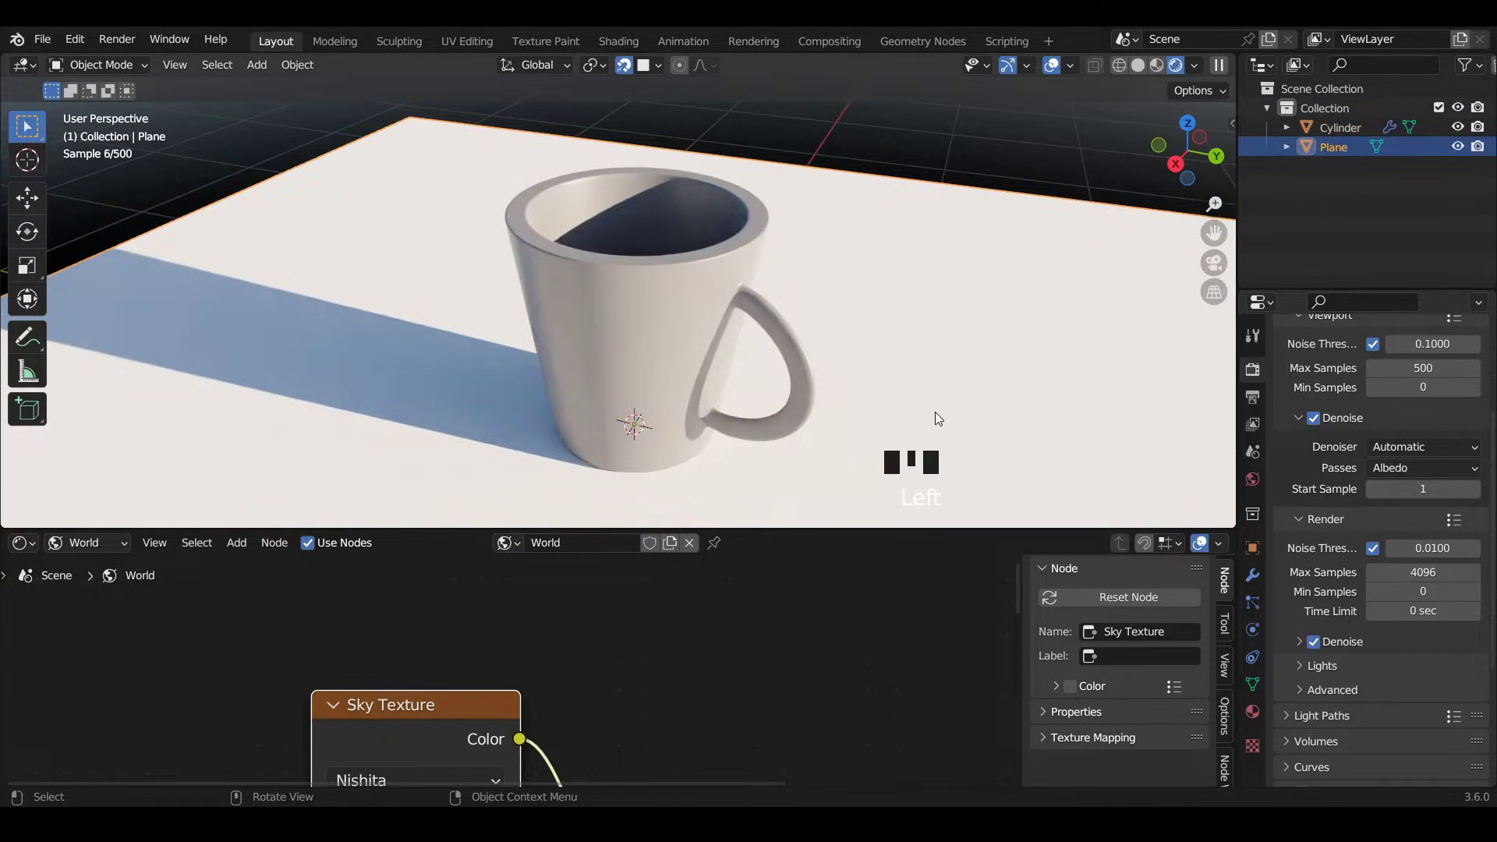
pyautogui.hotkey('shift', 'a')
pyautogui.moveTo(754, 305)
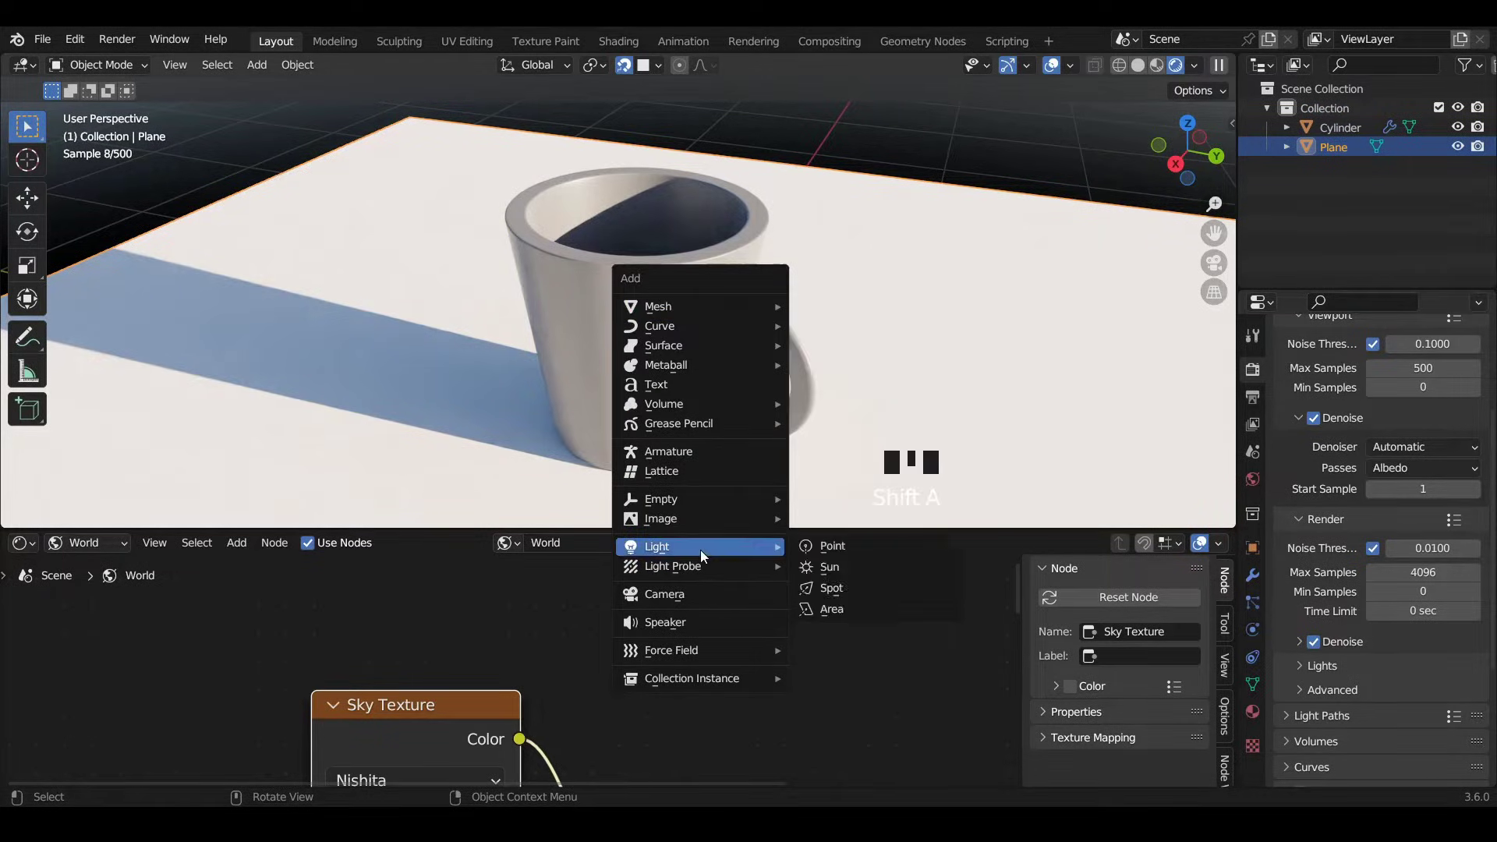
pyautogui.click(691, 595)
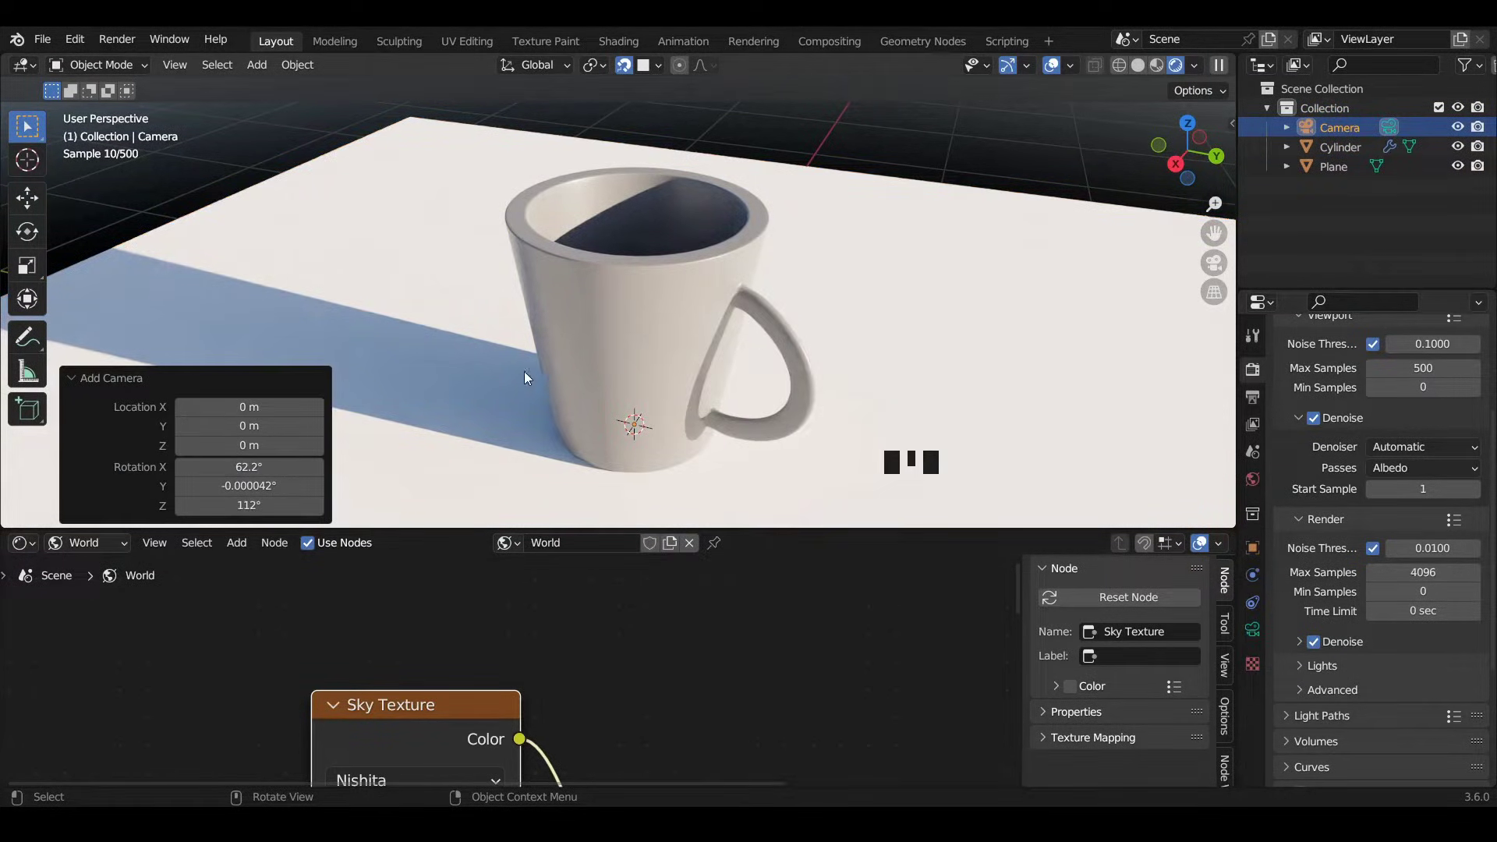
# Enlarge the 3D view in solid shading and align the camera to a low view of the mug.
pyautogui.moveTo(565, 257); pyautogui.dragTo(614, 240, button='middle')
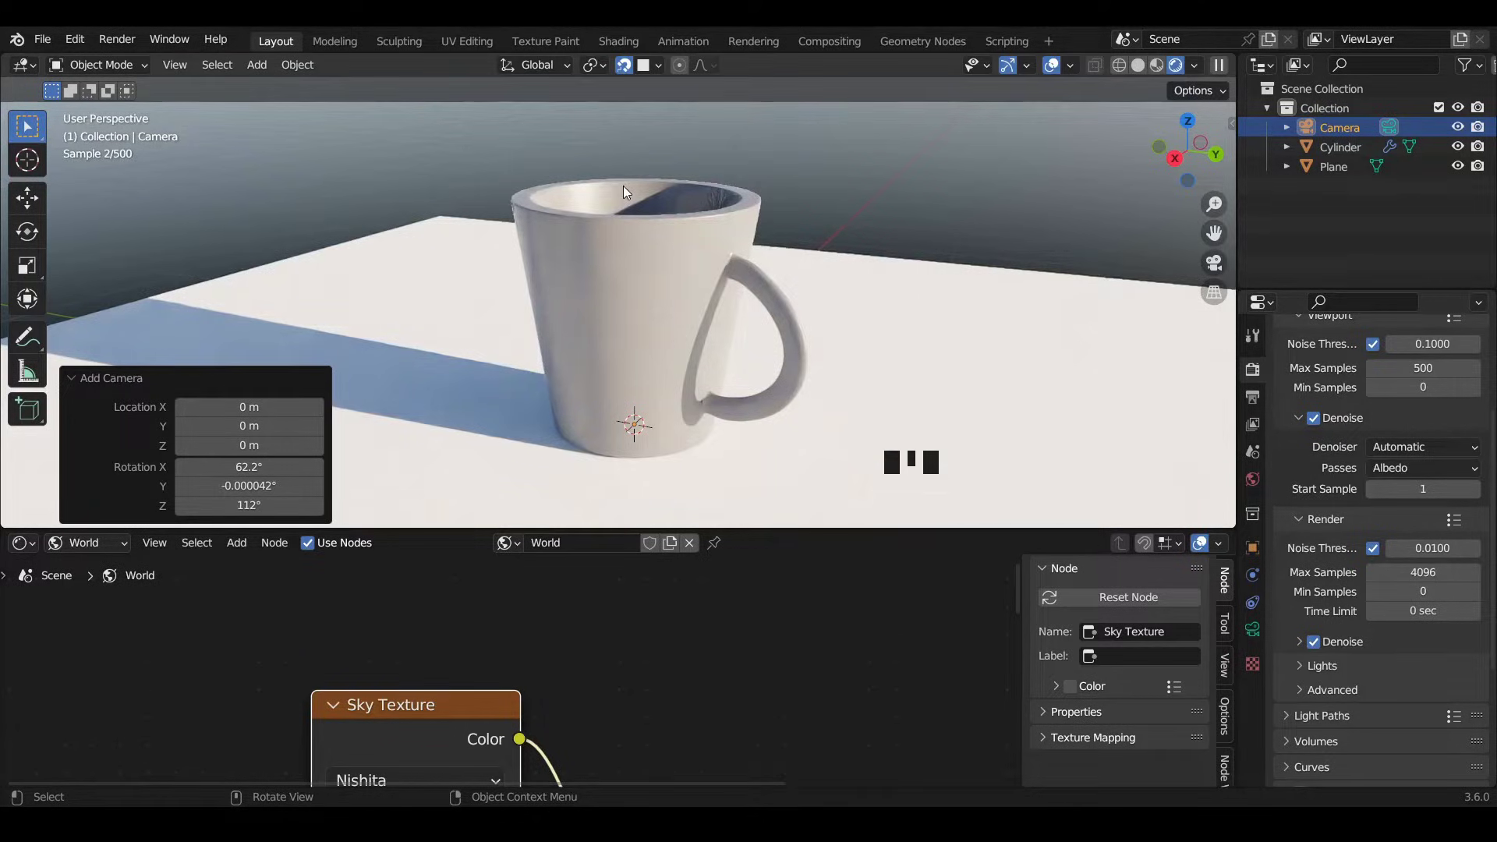
pyautogui.moveTo(741, 528); pyautogui.dragTo(742, 672)
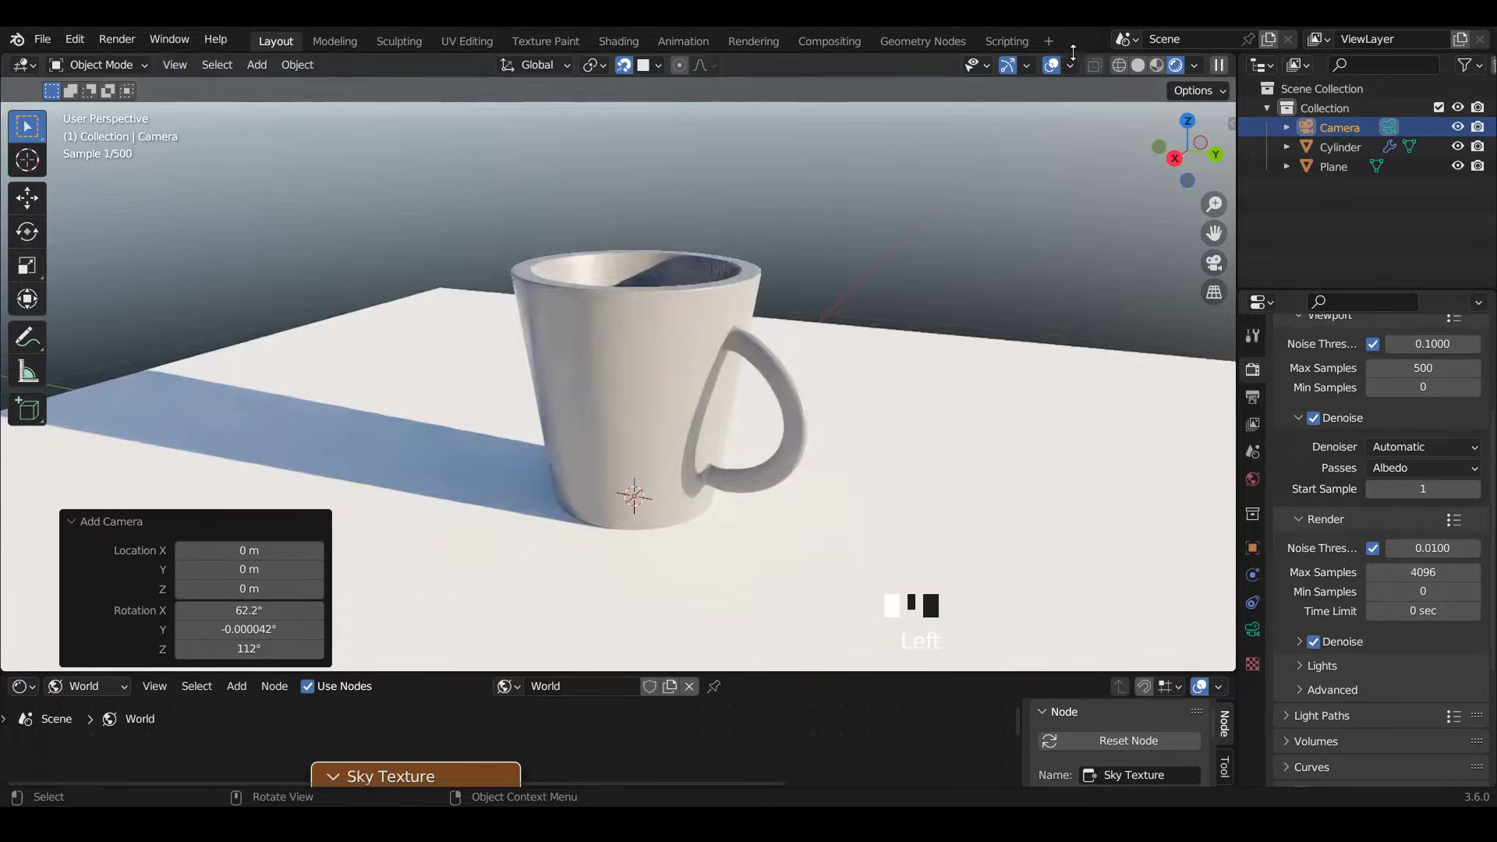
pyautogui.click(1157, 66)
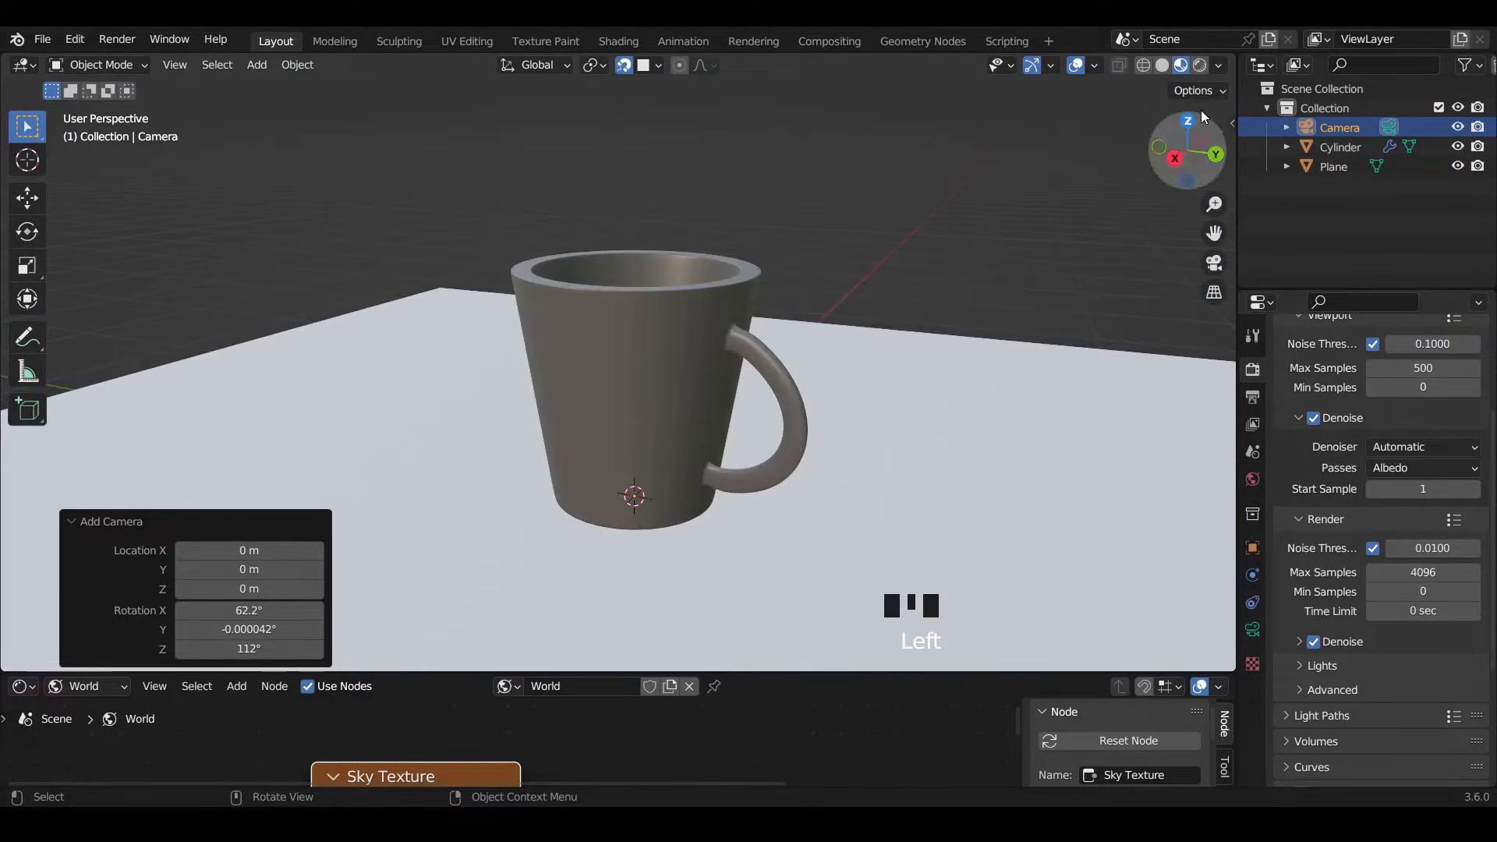
pyautogui.click(174, 66)
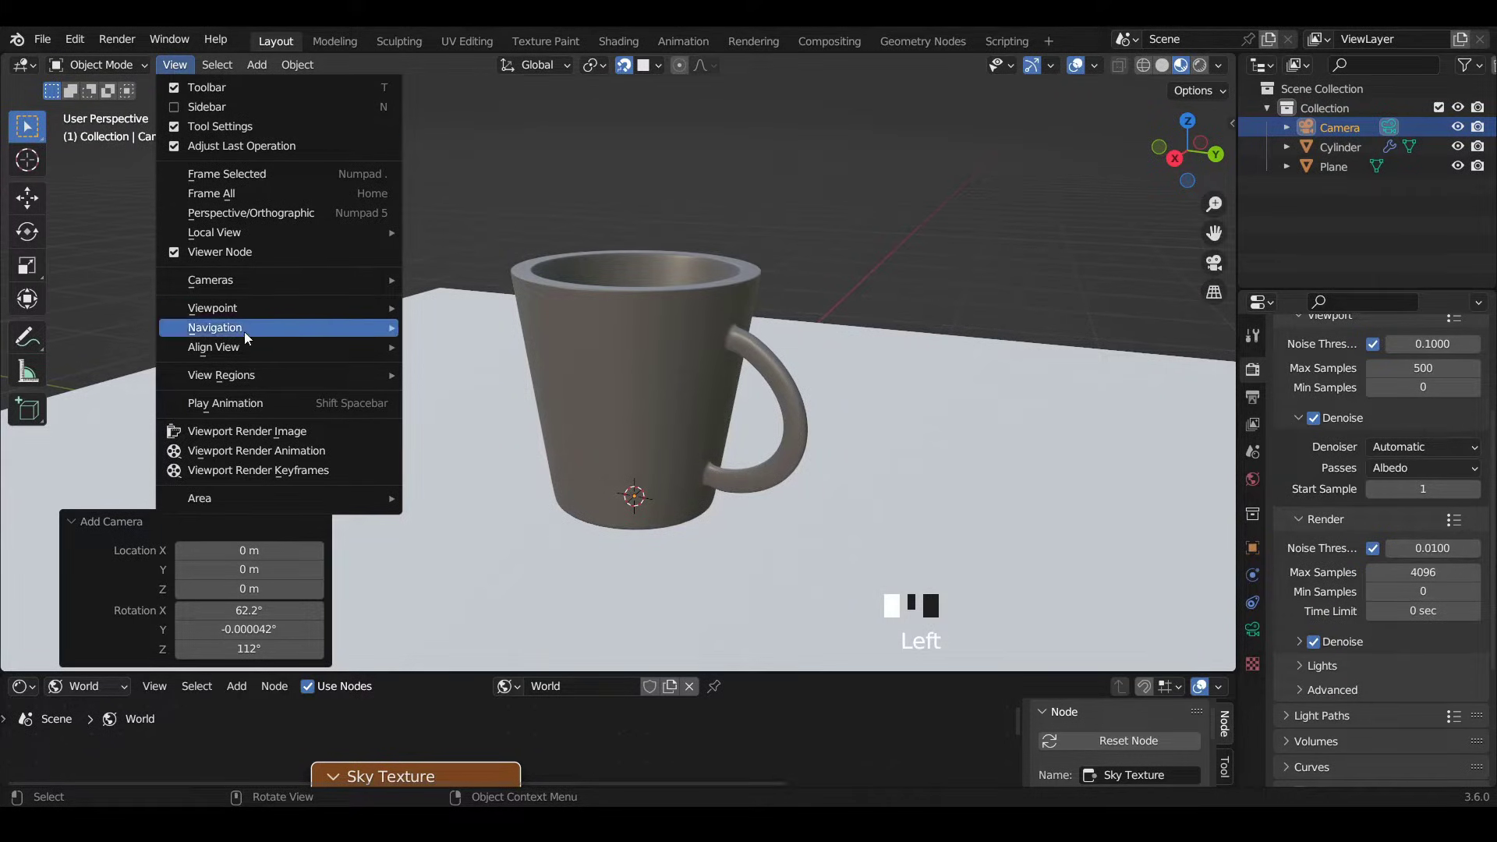
pyautogui.moveTo(218, 347)
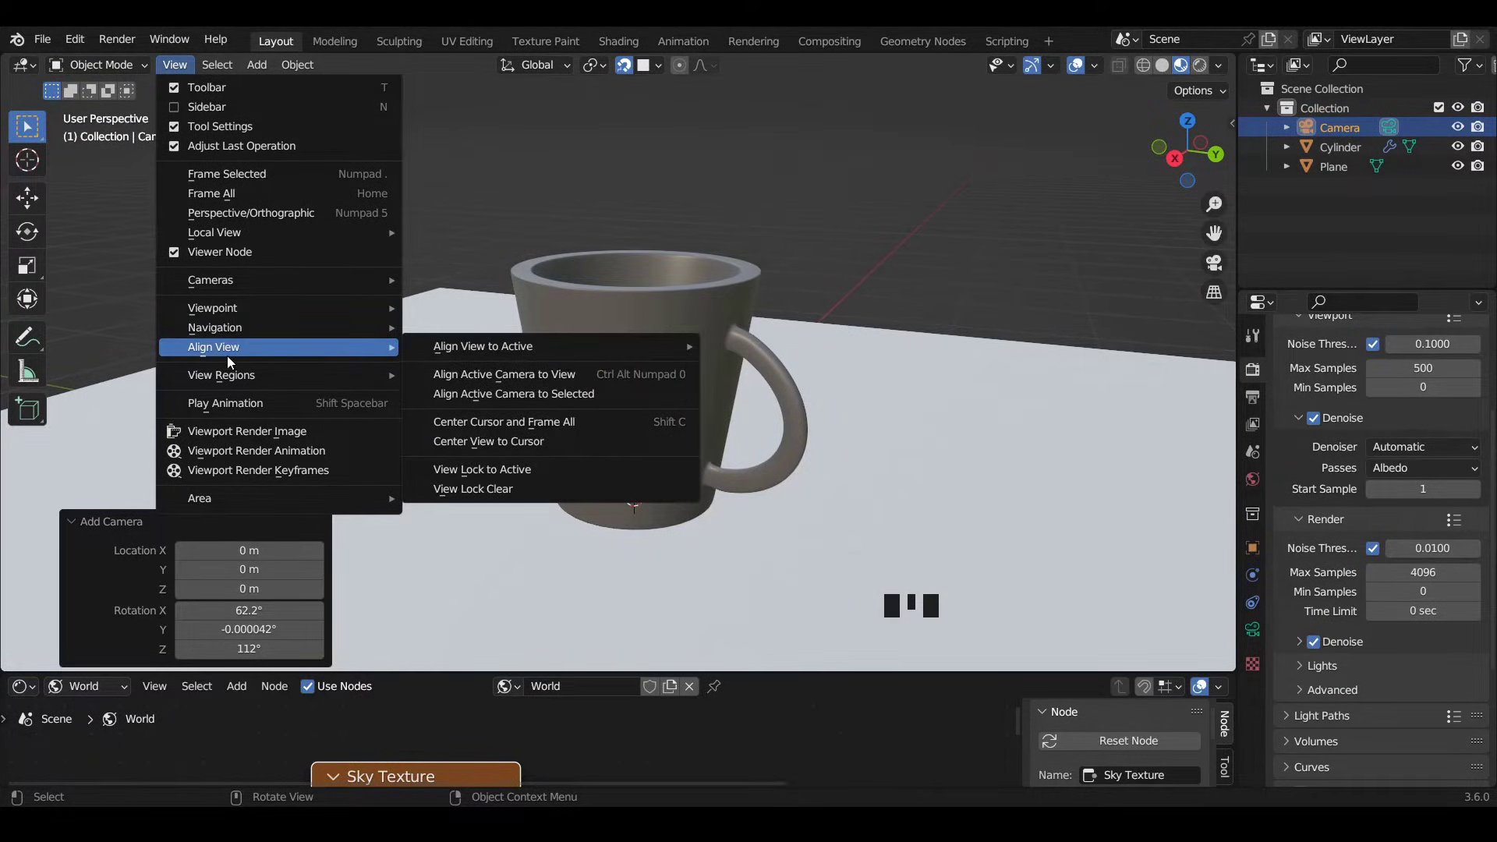
pyautogui.moveTo(226, 377)
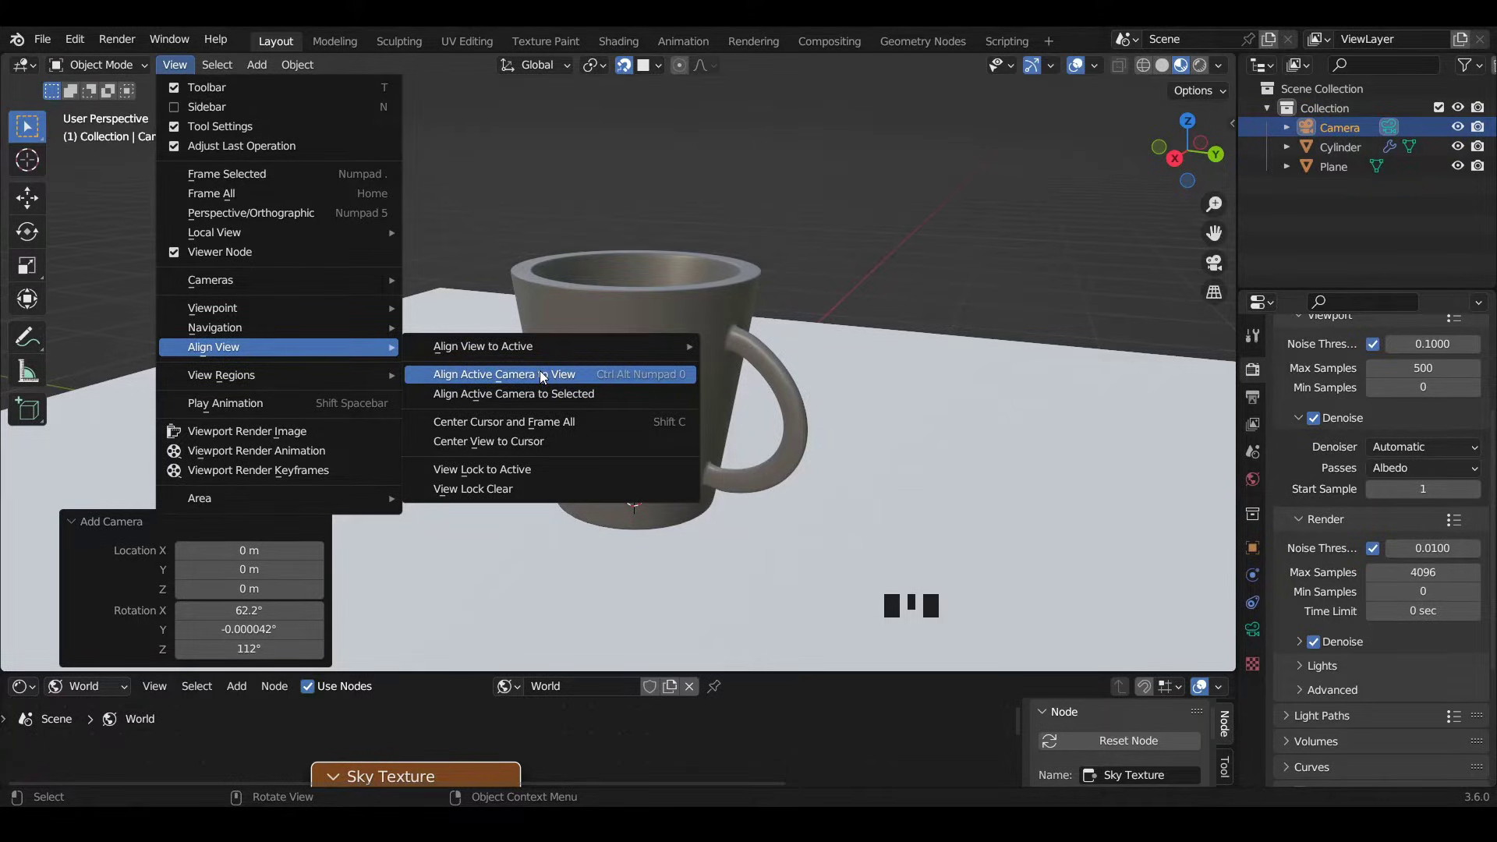
pyautogui.click(539, 373)
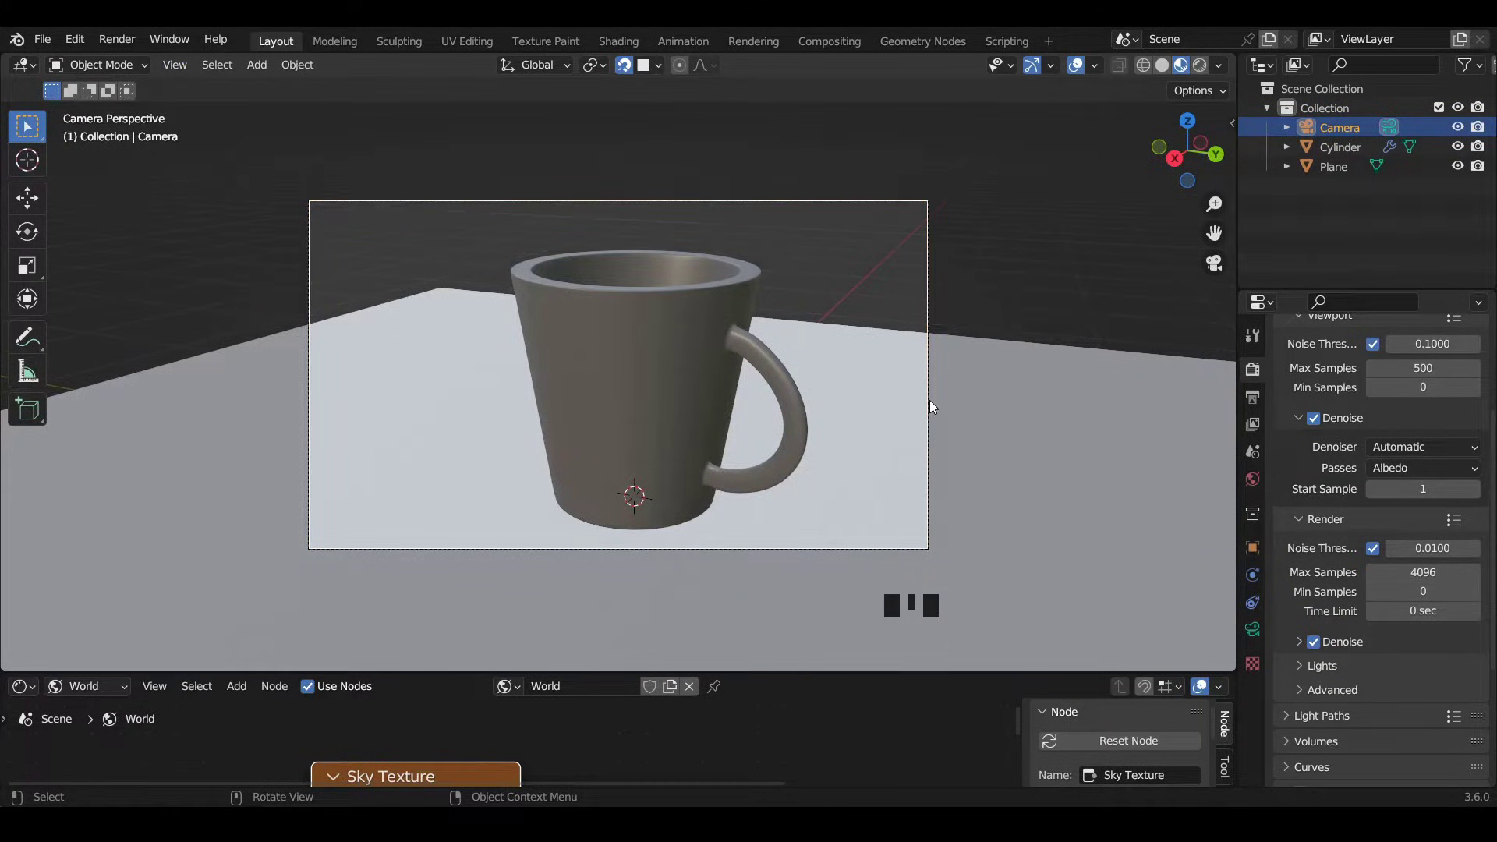
# Reframe the camera with snapping off so the cup sits slightly lower and left.
pyautogui.click(955, 418)
pyautogui.press('g')
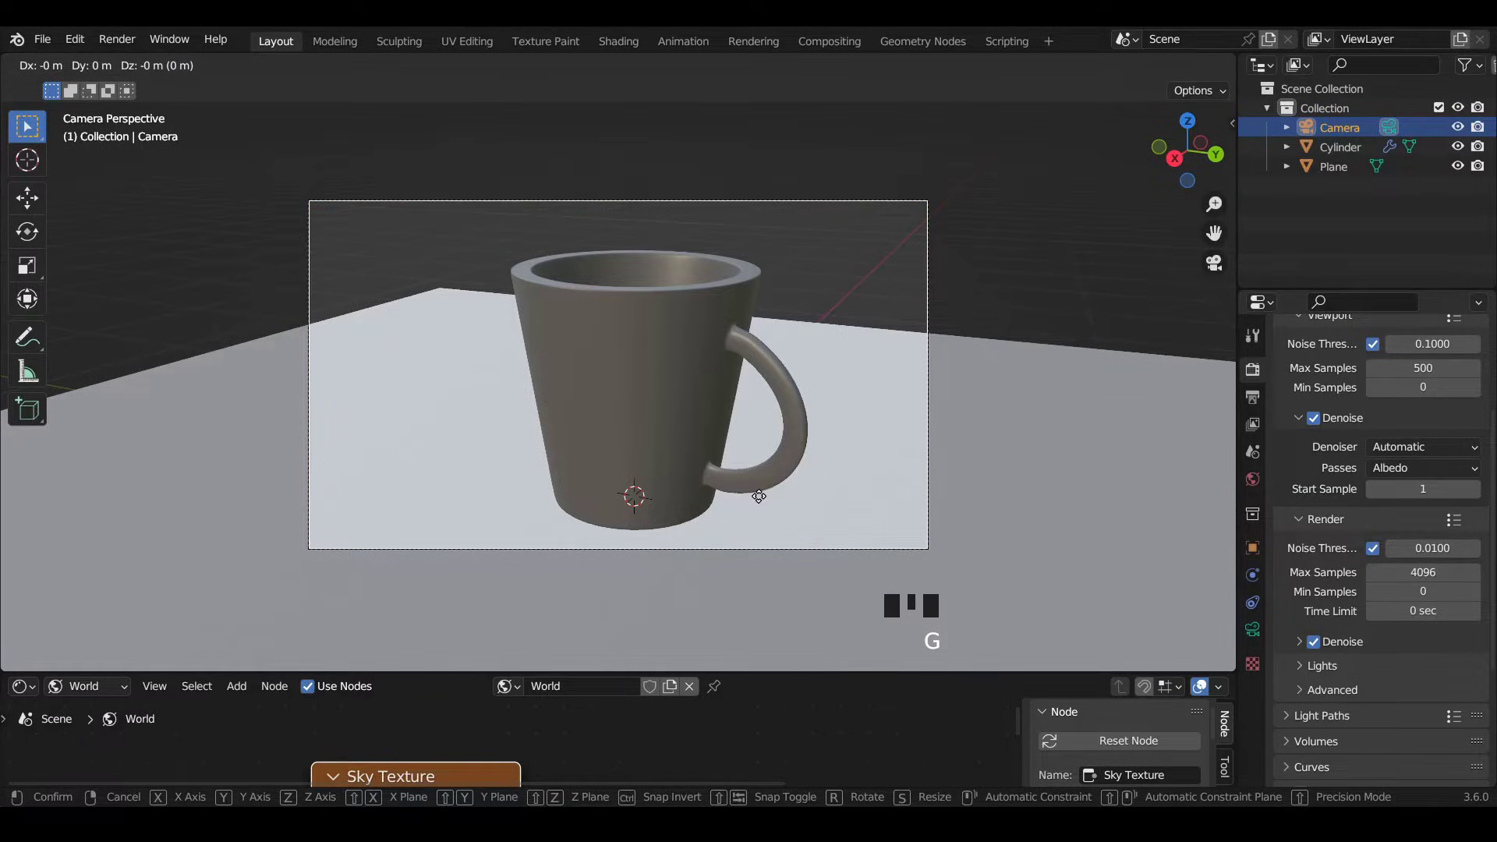
pyautogui.click(798, 503)
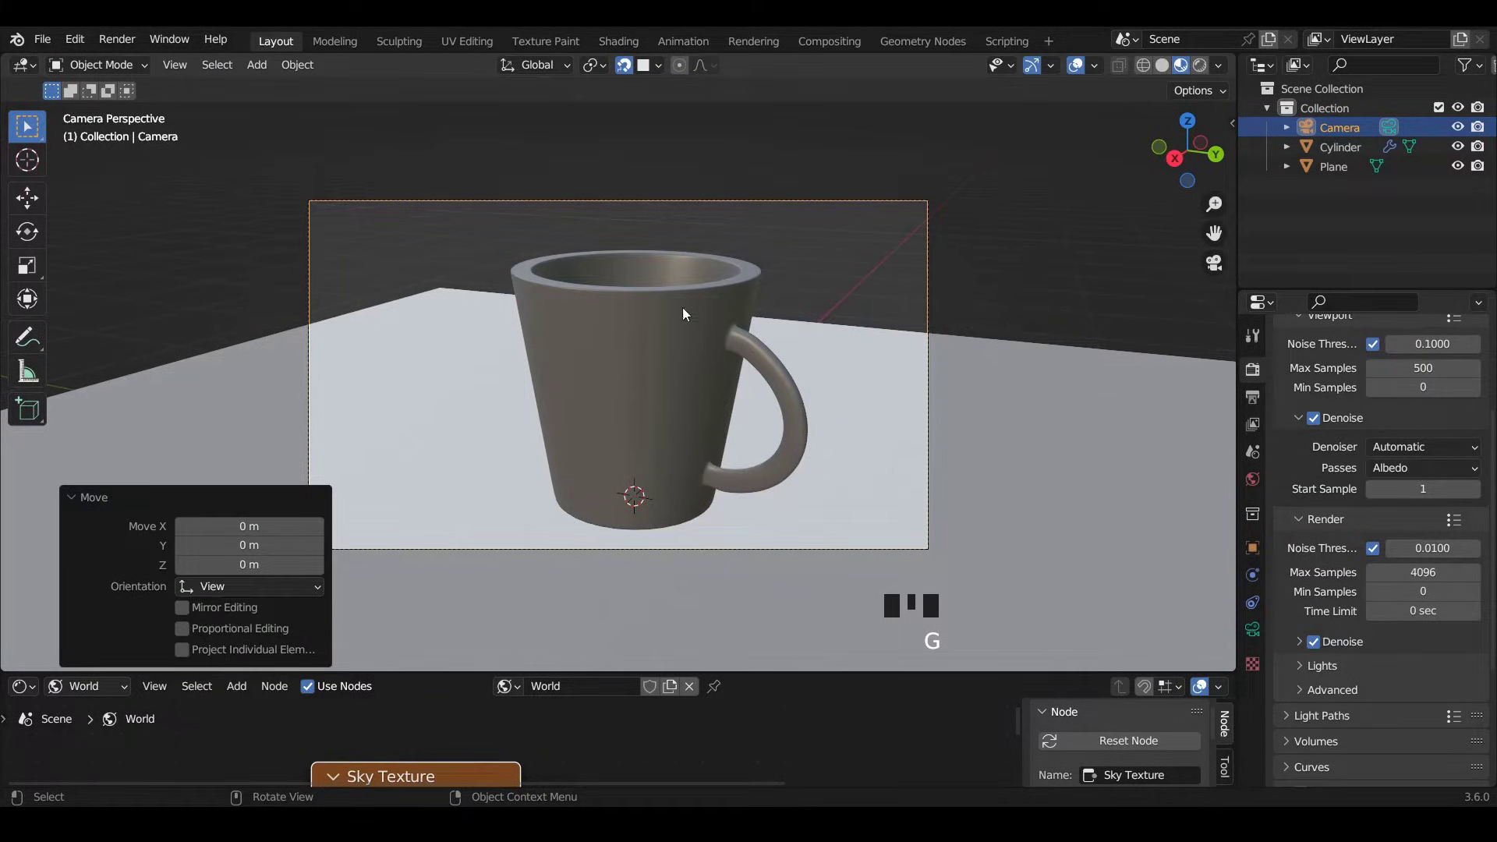
pyautogui.click(626, 67)
pyautogui.press('g')
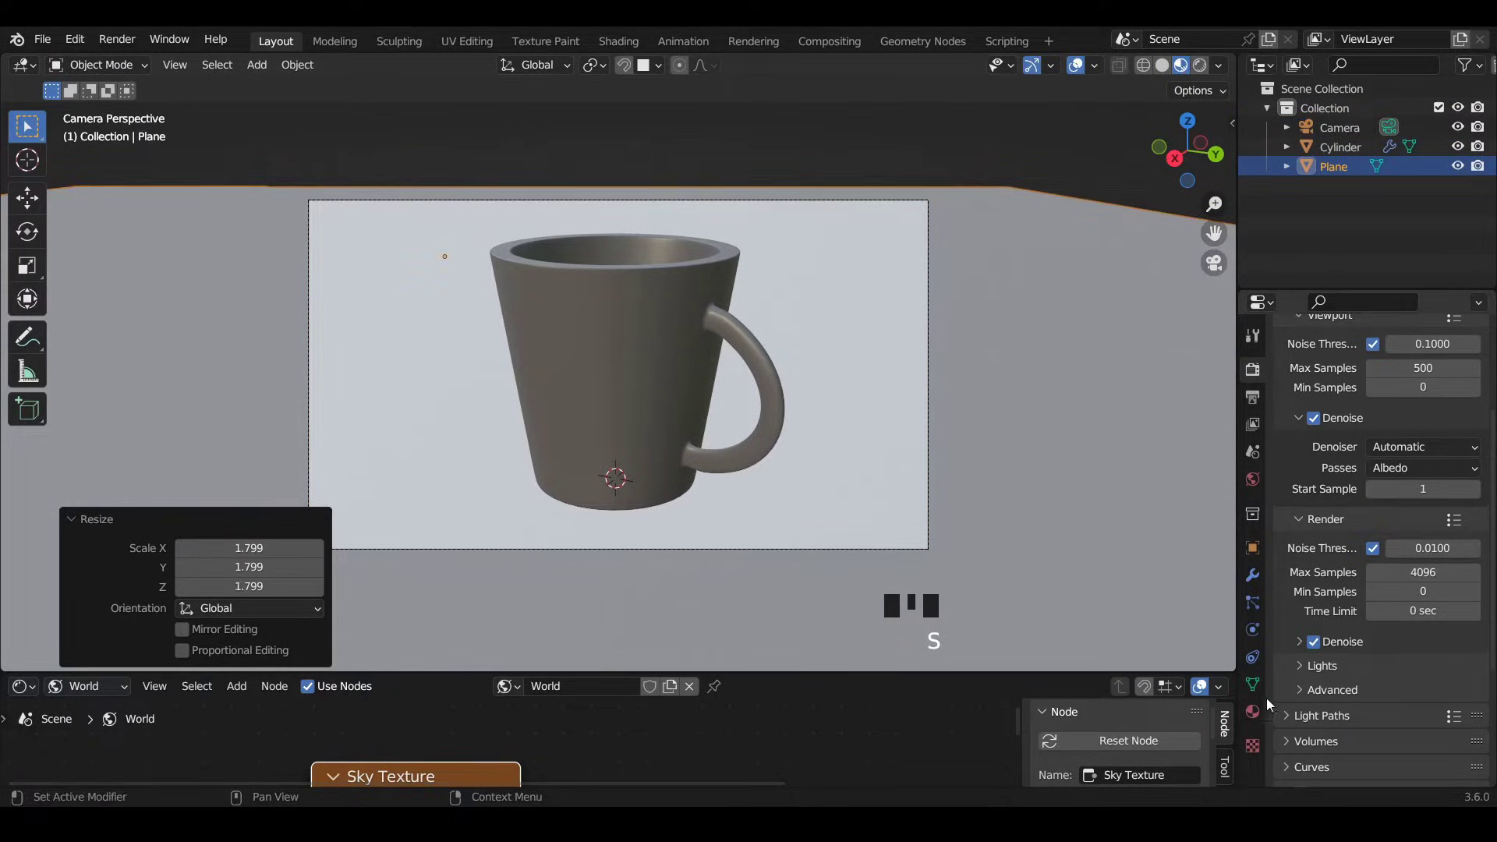
pyautogui.click(1252, 712)
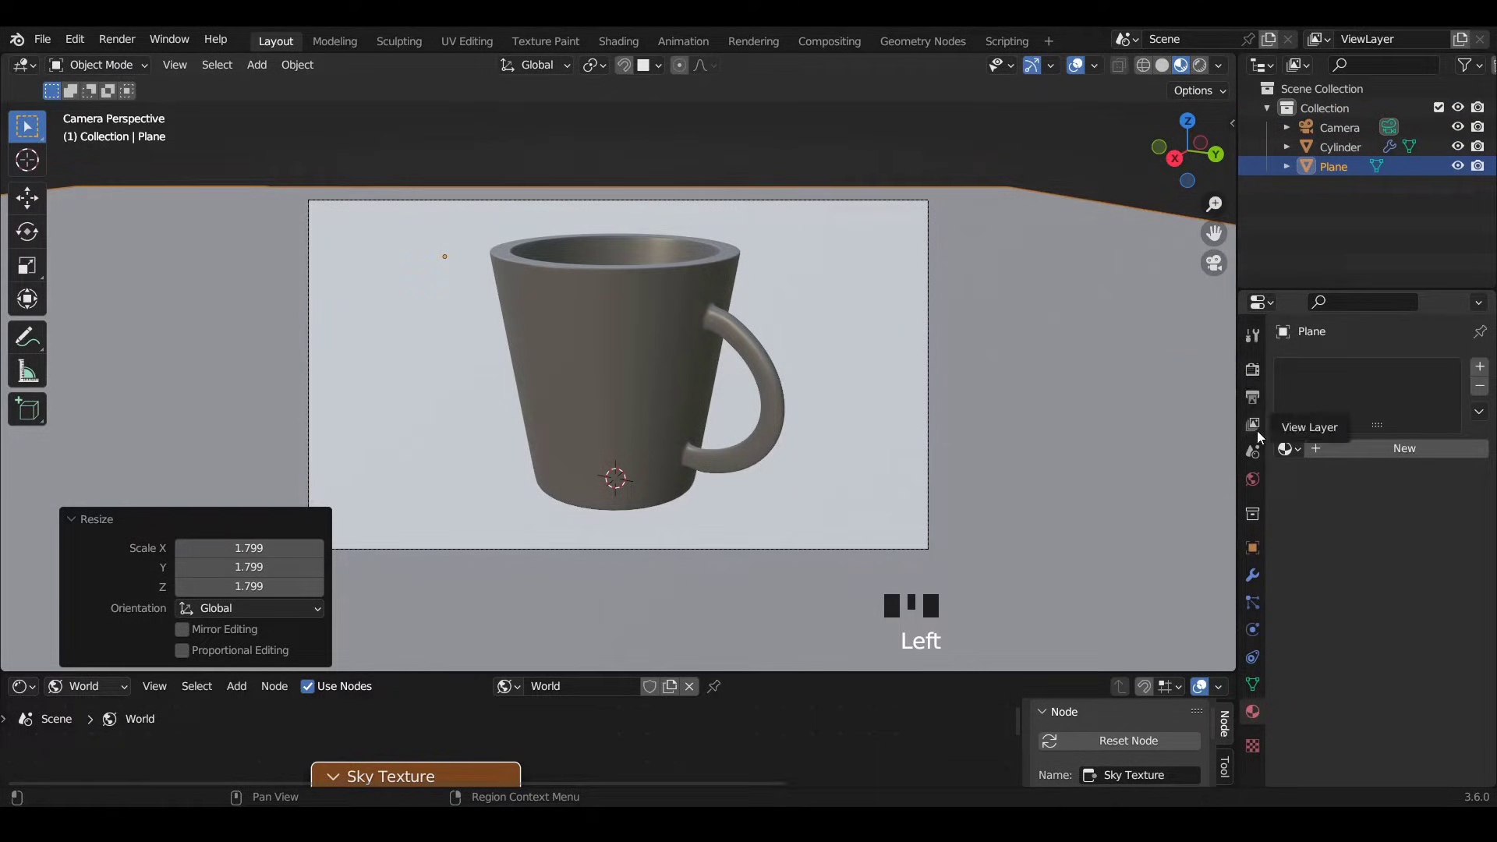
# Create a new material named 'plane' for the floor plane.
pyautogui.click(1287, 449)
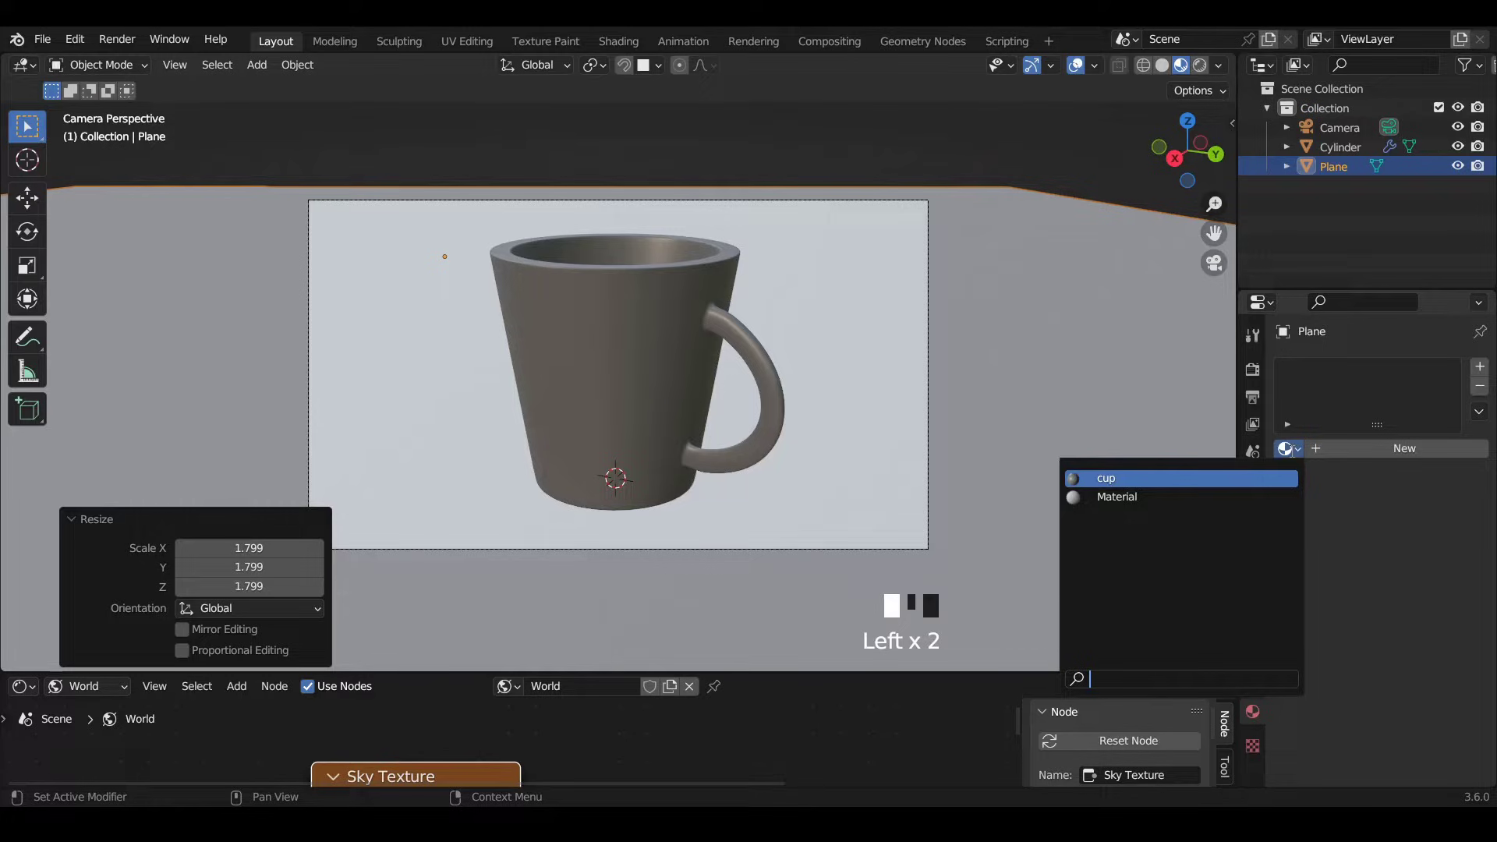
pyautogui.click(1337, 448)
pyautogui.click(1338, 445)
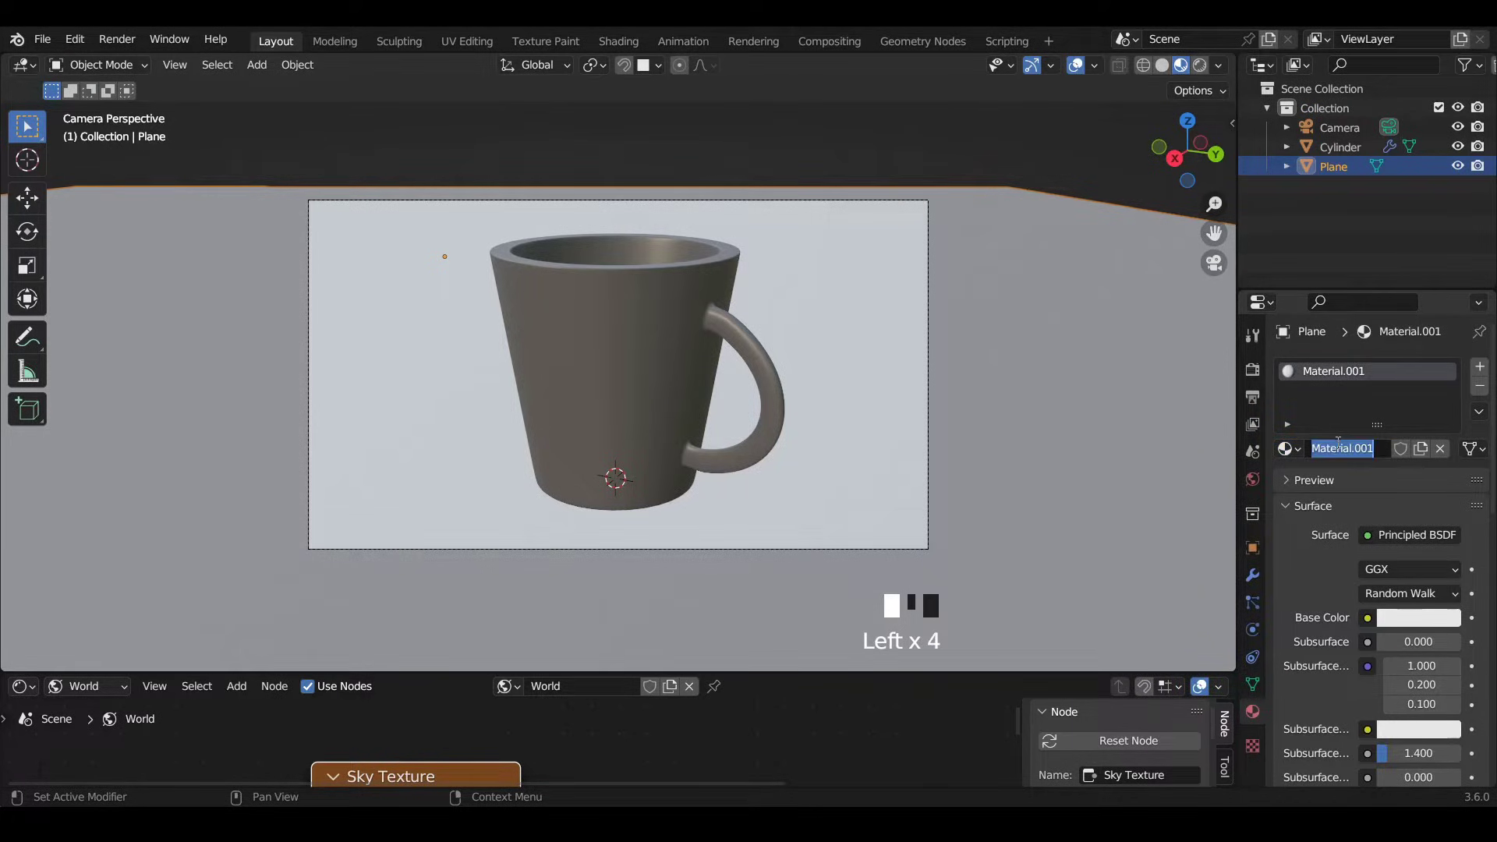
pyautogui.write('plane')
pyautogui.press('Return')
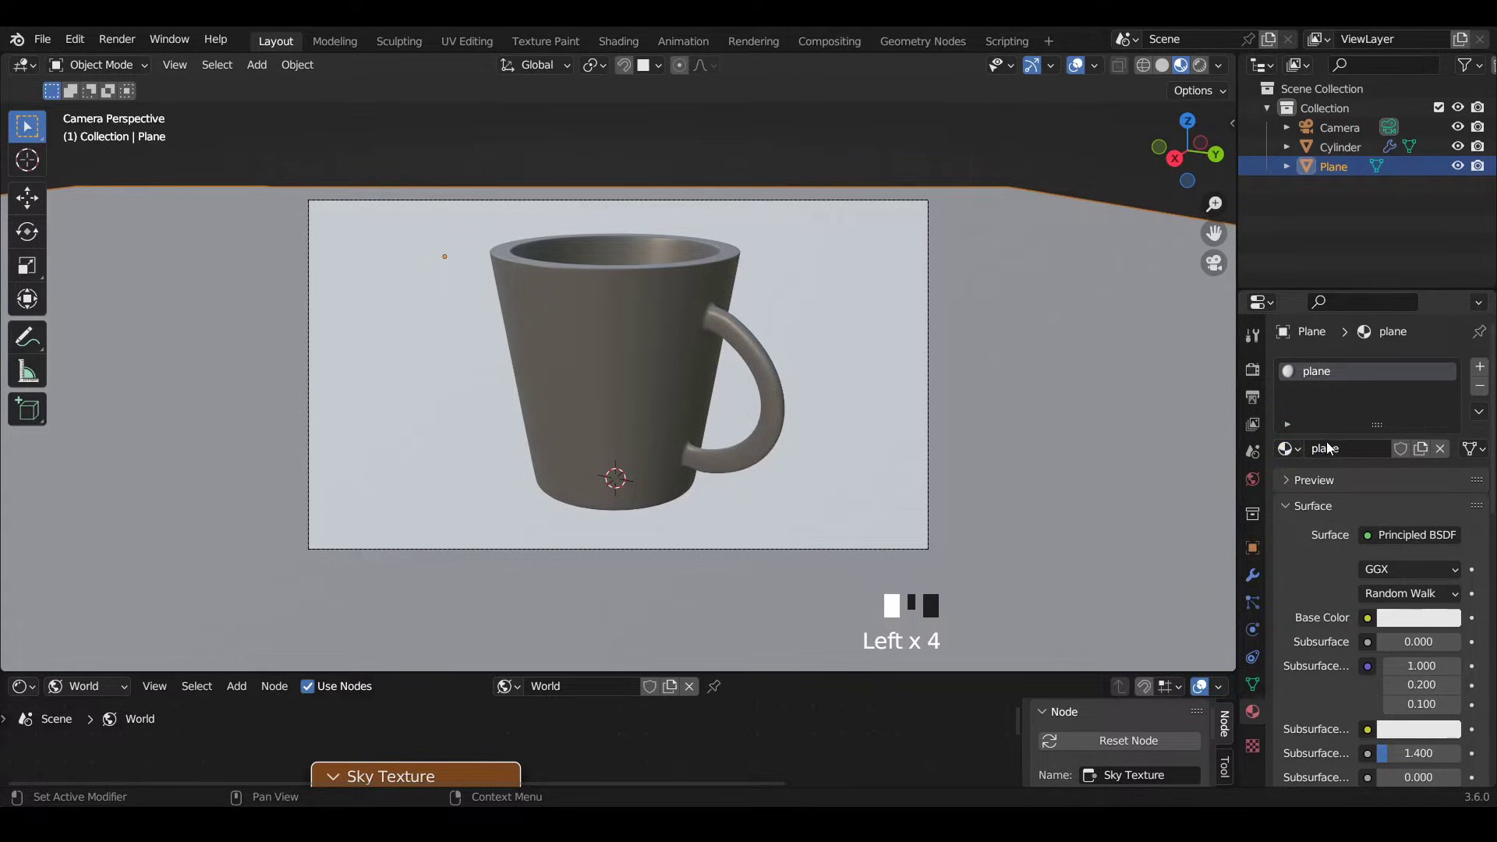
# Give the plane material a pale green base colour and 0 roughness, previewed in Rendered shading.
pyautogui.scroll(-3, 1328, 448)
pyautogui.click(1418, 525)
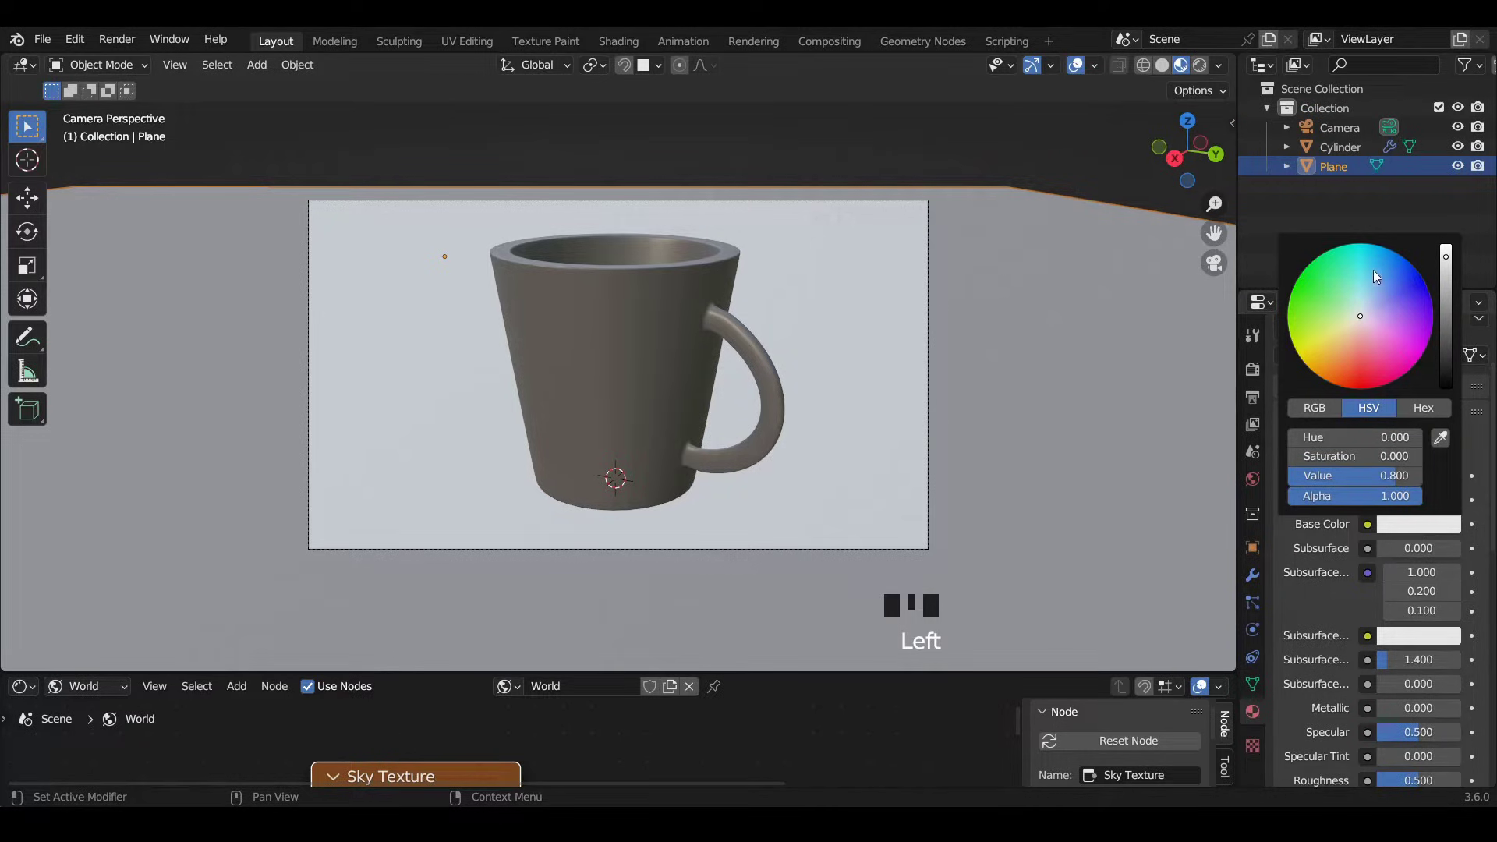
pyautogui.moveTo(1361, 338)
pyautogui.mouseDown()
pyautogui.moveTo(1344, 338)
pyautogui.moveTo(1352, 312)
pyautogui.mouseUp()
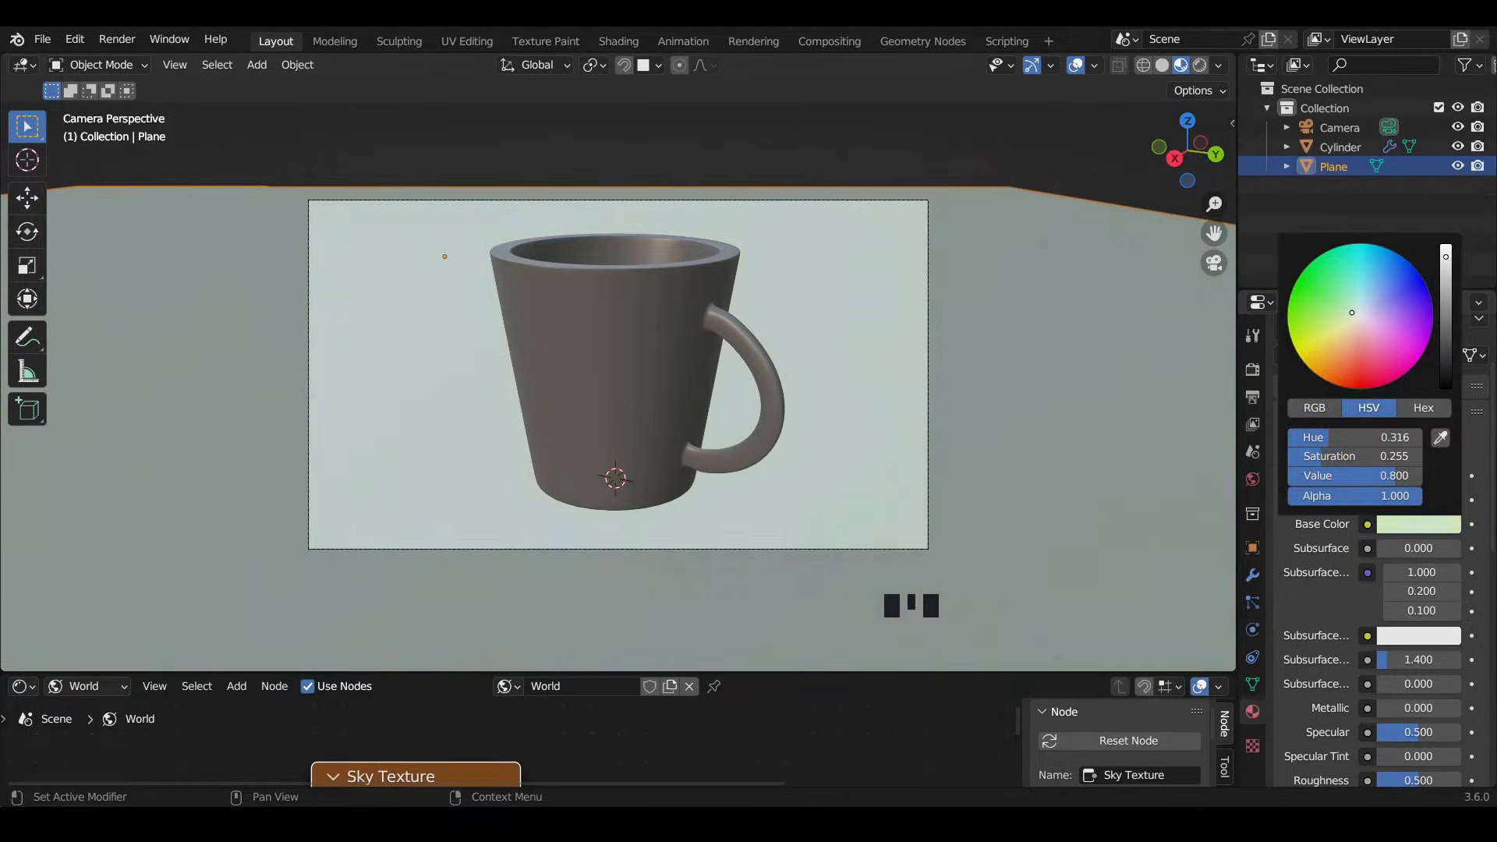
pyautogui.scroll(-8, 1328, 686)
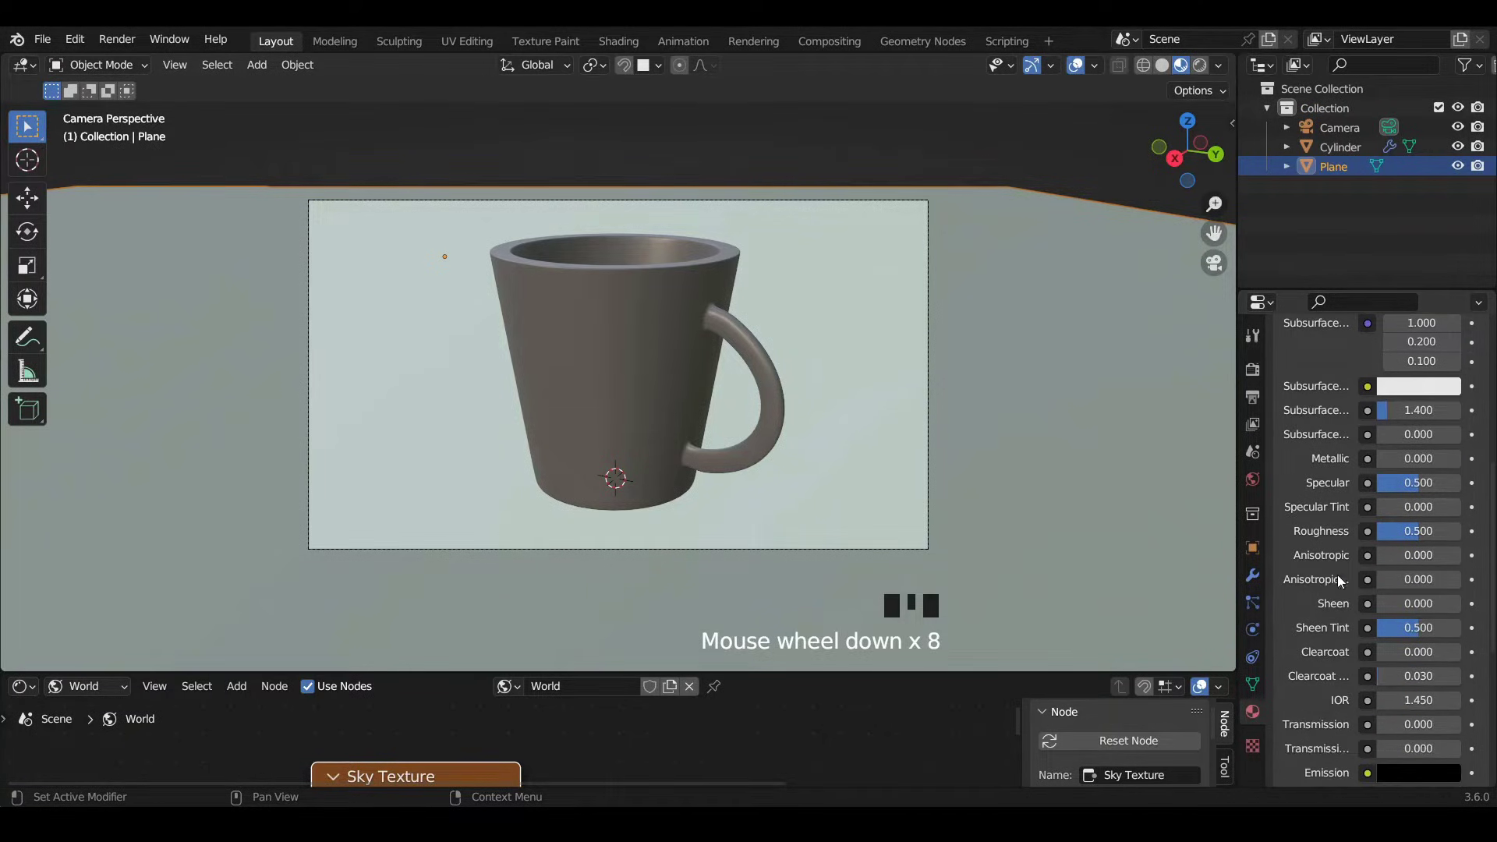
pyautogui.moveTo(1438, 531); pyautogui.dragTo(1387, 531)
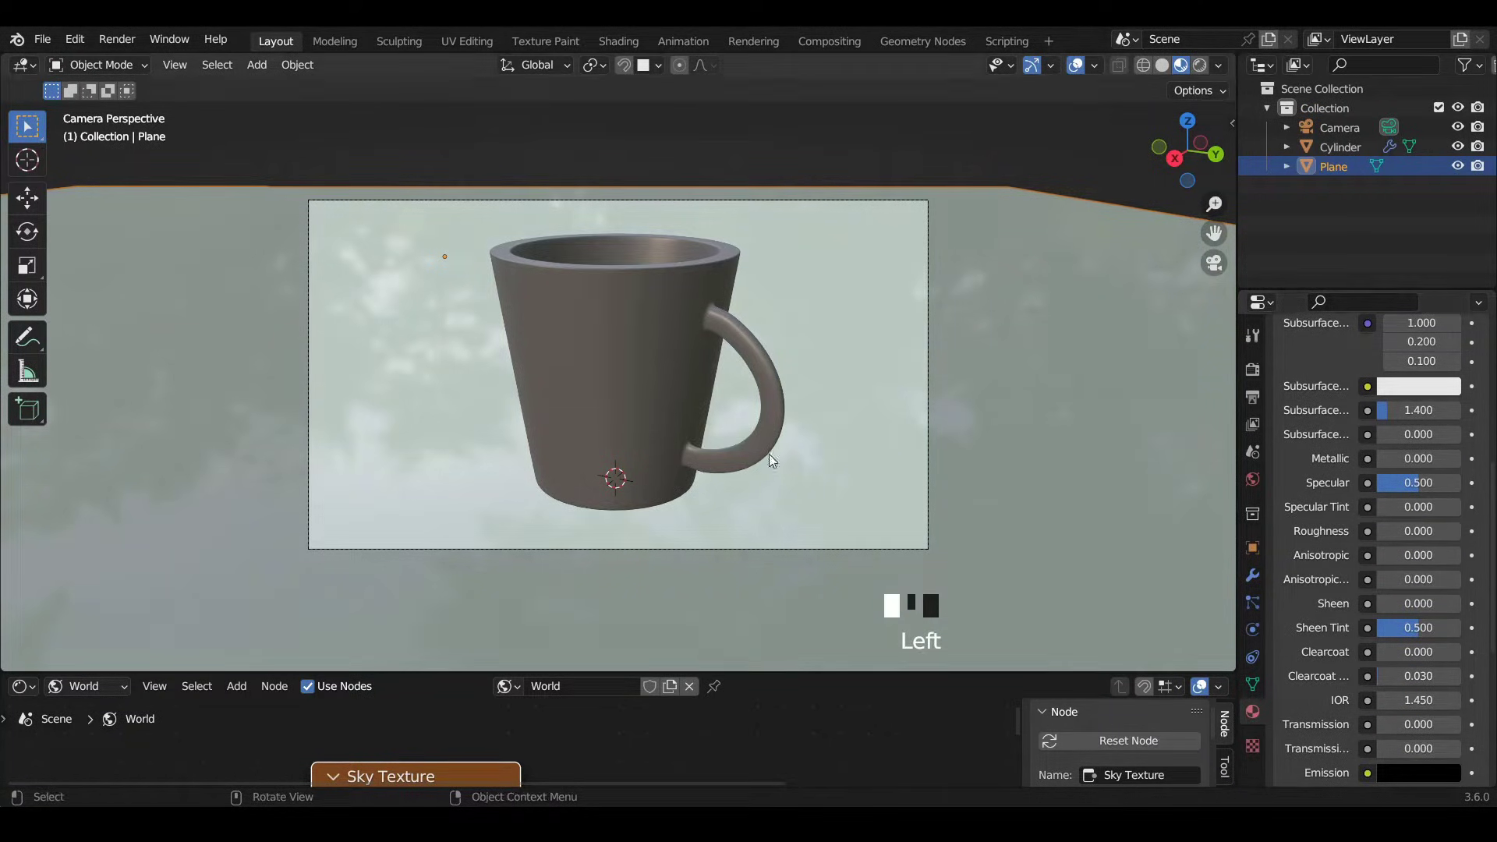
pyautogui.click(1200, 64)
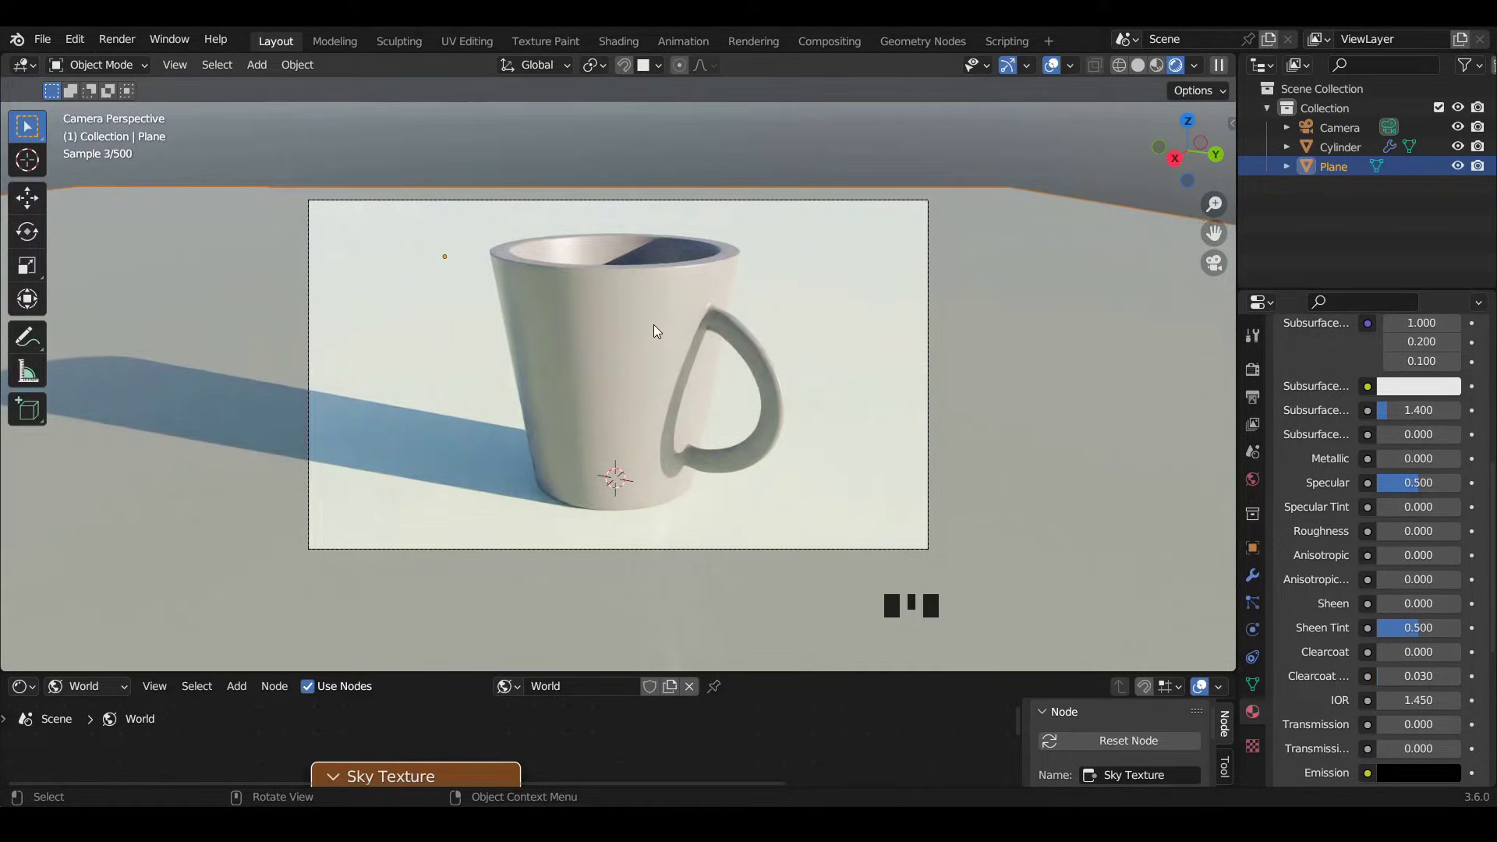
# Set the plane material's Metallic to 1 so it mirrors the cup.
pyautogui.click(616, 346)
pyautogui.click(1333, 166)
pyautogui.moveTo(1396, 396); pyautogui.dragTo(1427, 395)
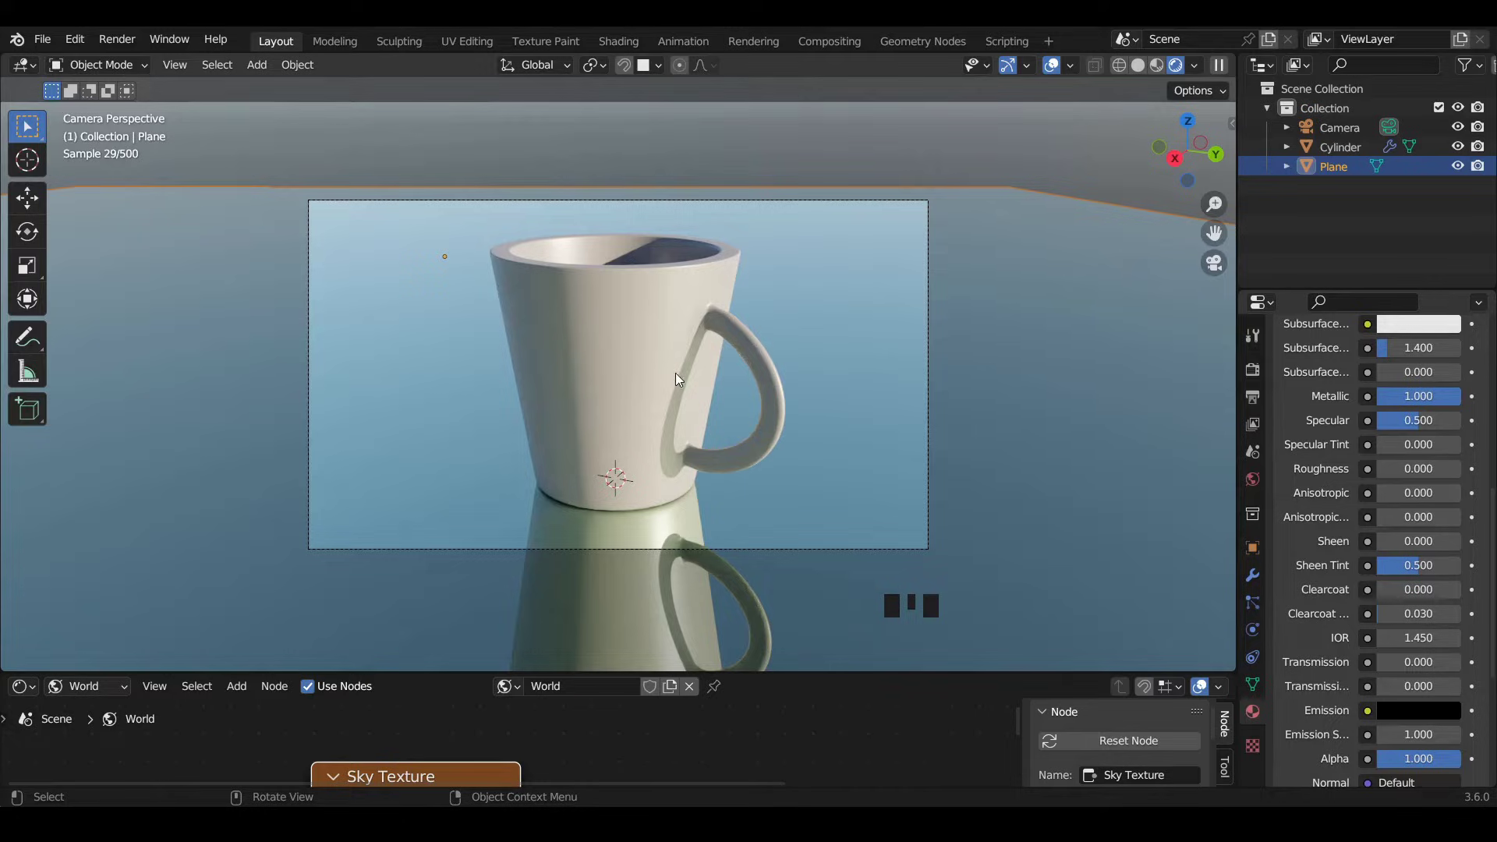
# Lower the cup material's roughness to 0.101 for a glossy finish.
pyautogui.click(667, 448)
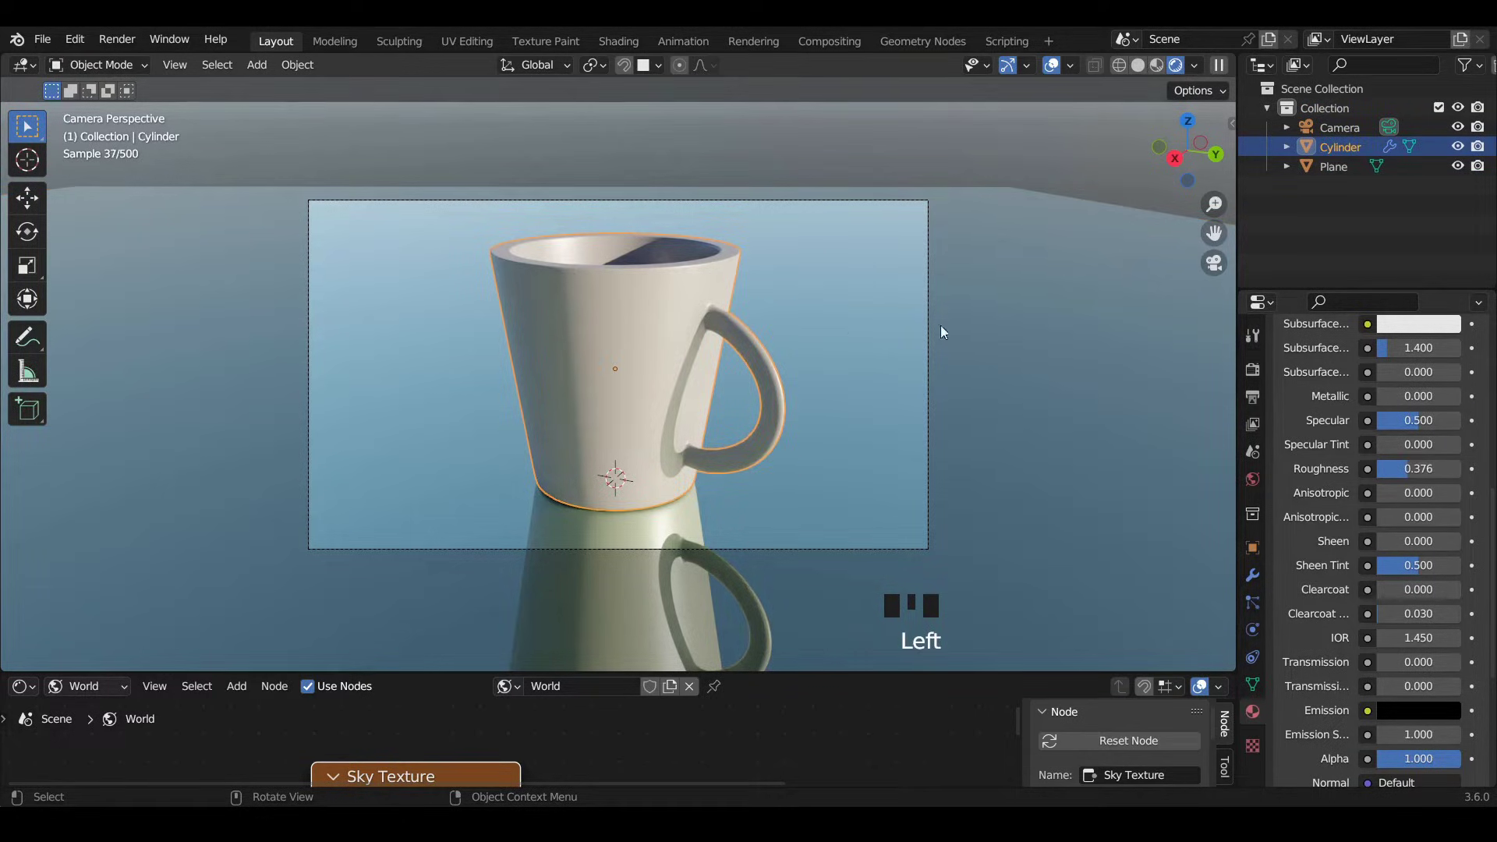
pyautogui.click(1407, 468)
pyautogui.moveTo(1407, 468); pyautogui.dragTo(1384, 468)
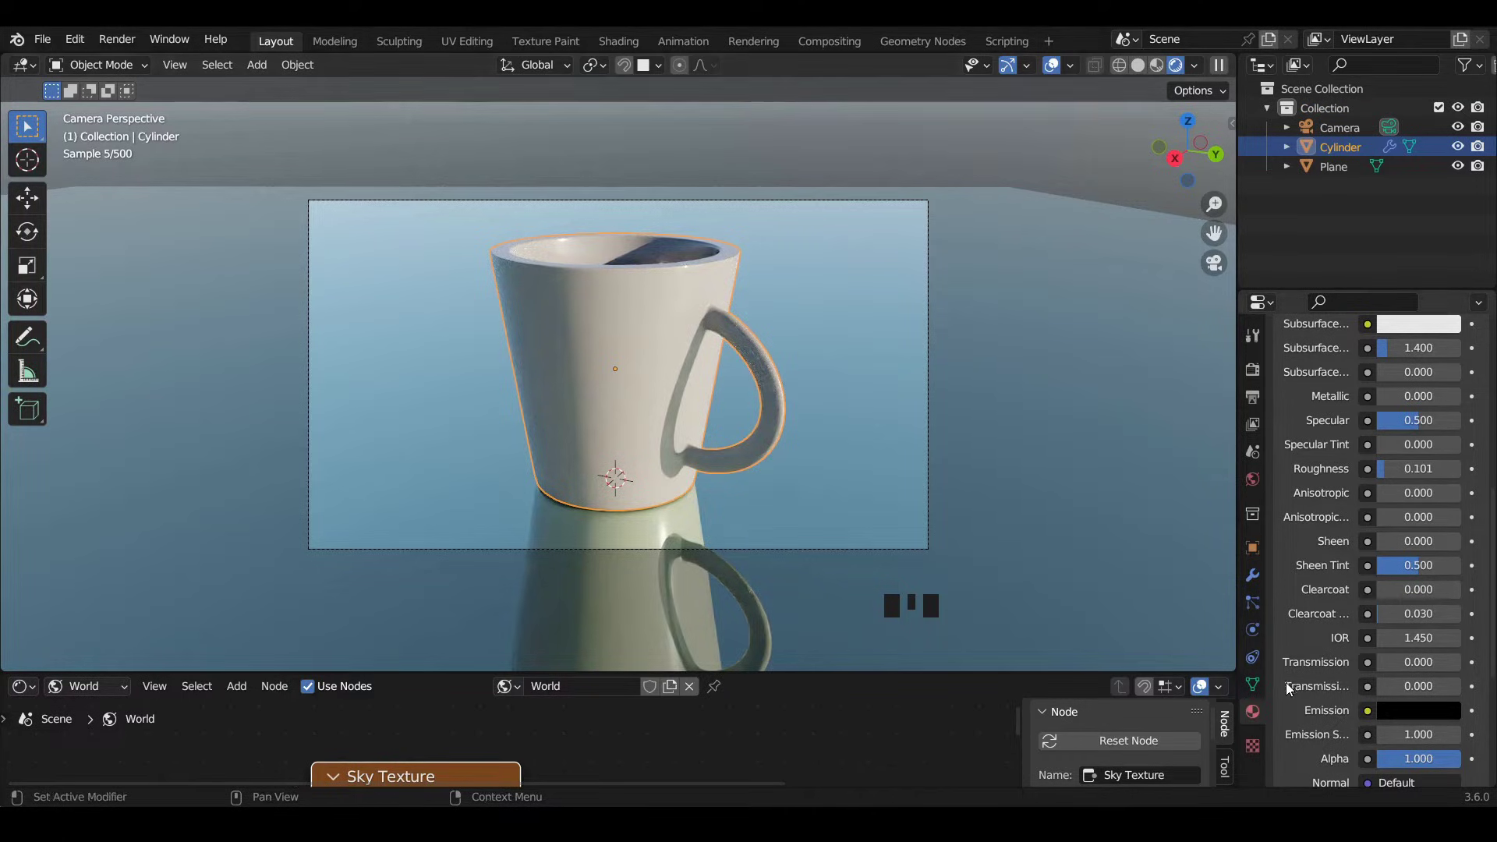
pyautogui.click(1252, 577)
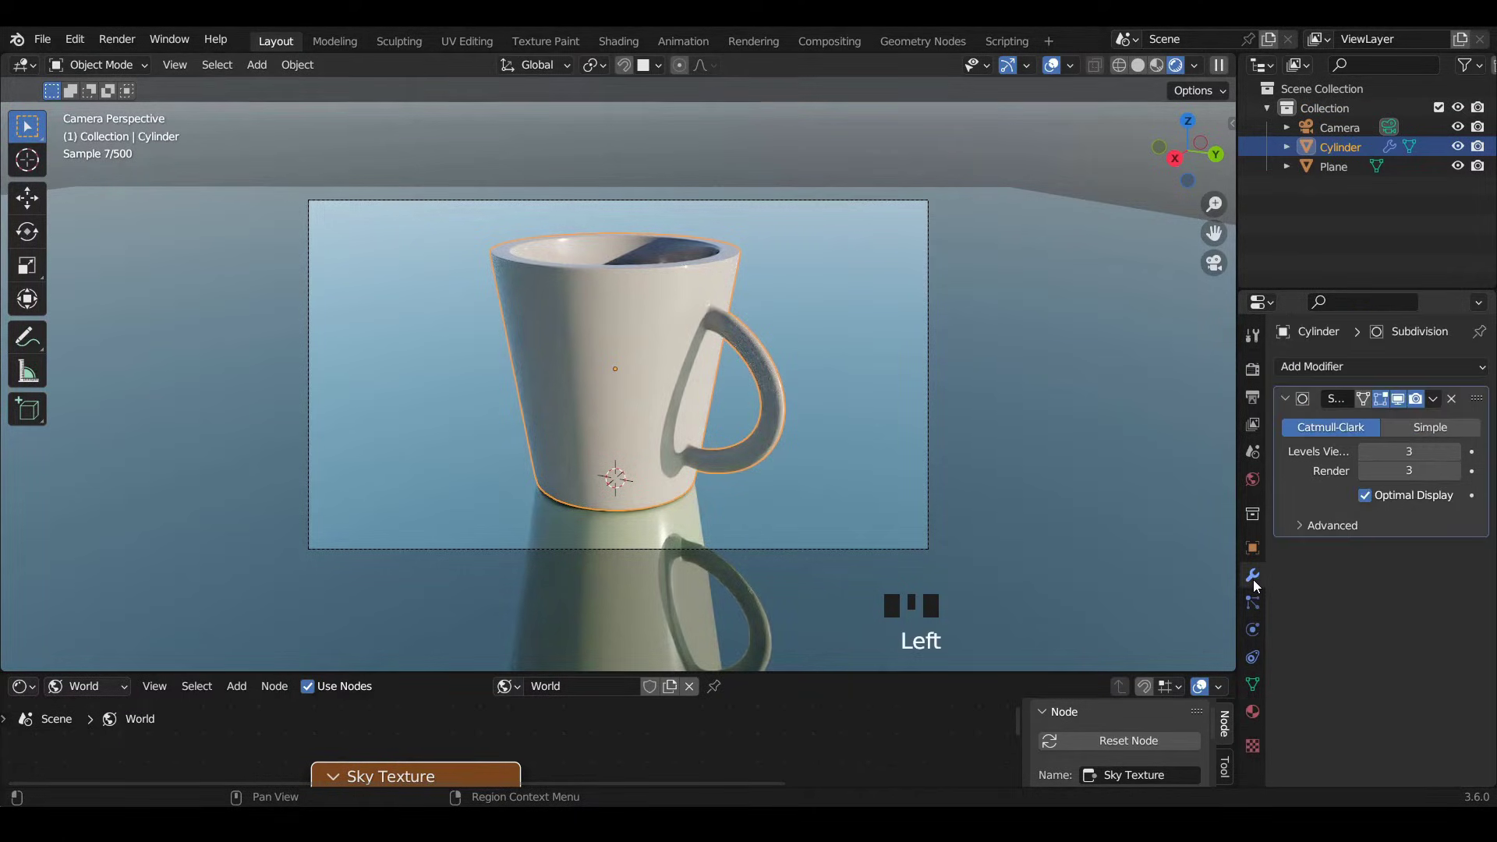
# Cap final render Max Samples at 1024 and expand the Render Denoise options.
pyautogui.click(1252, 372)
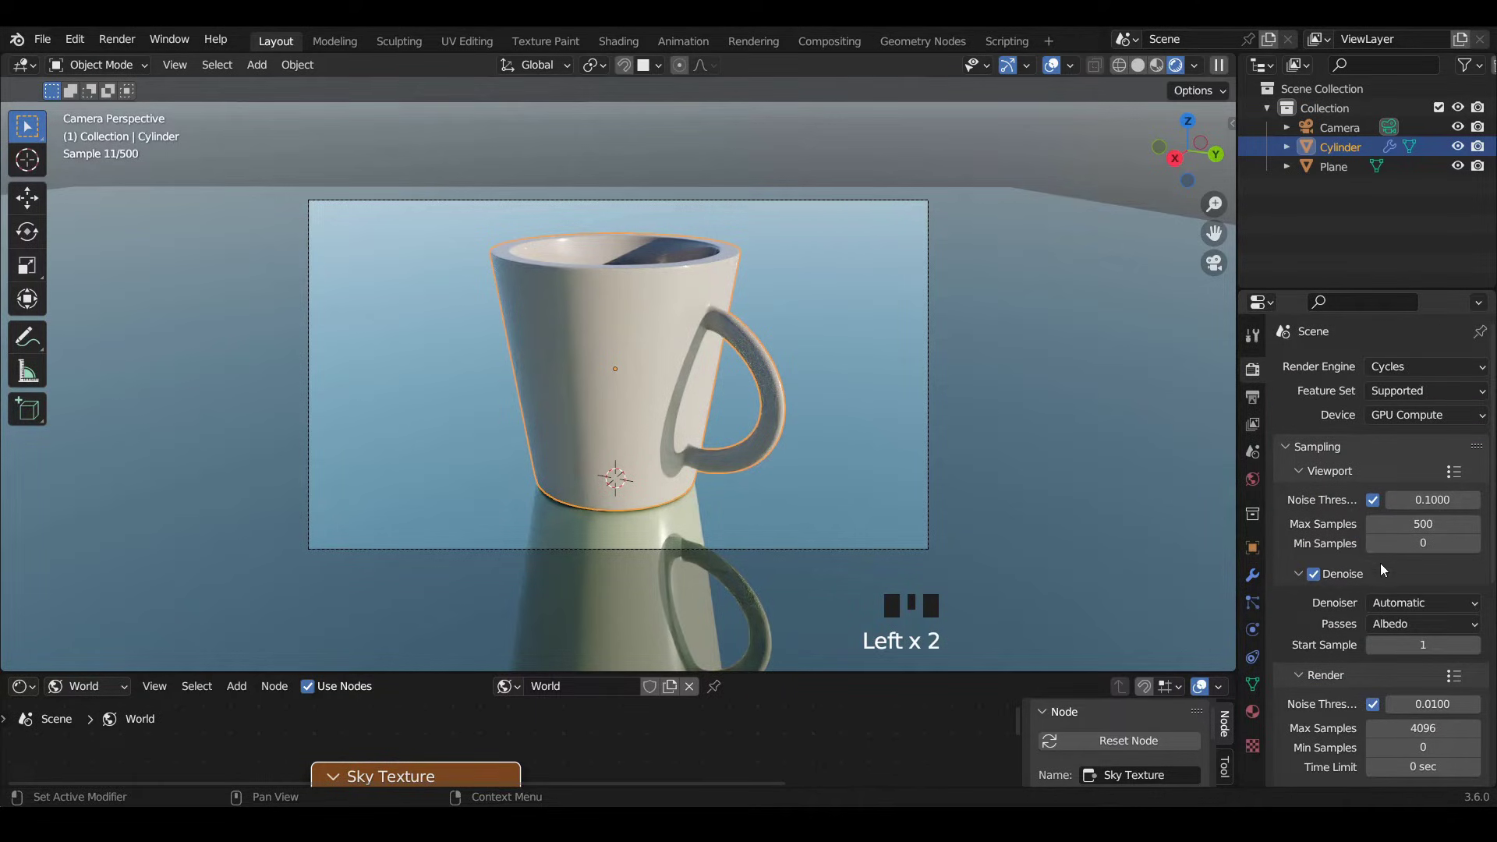
pyautogui.scroll(-8, 1322, 569)
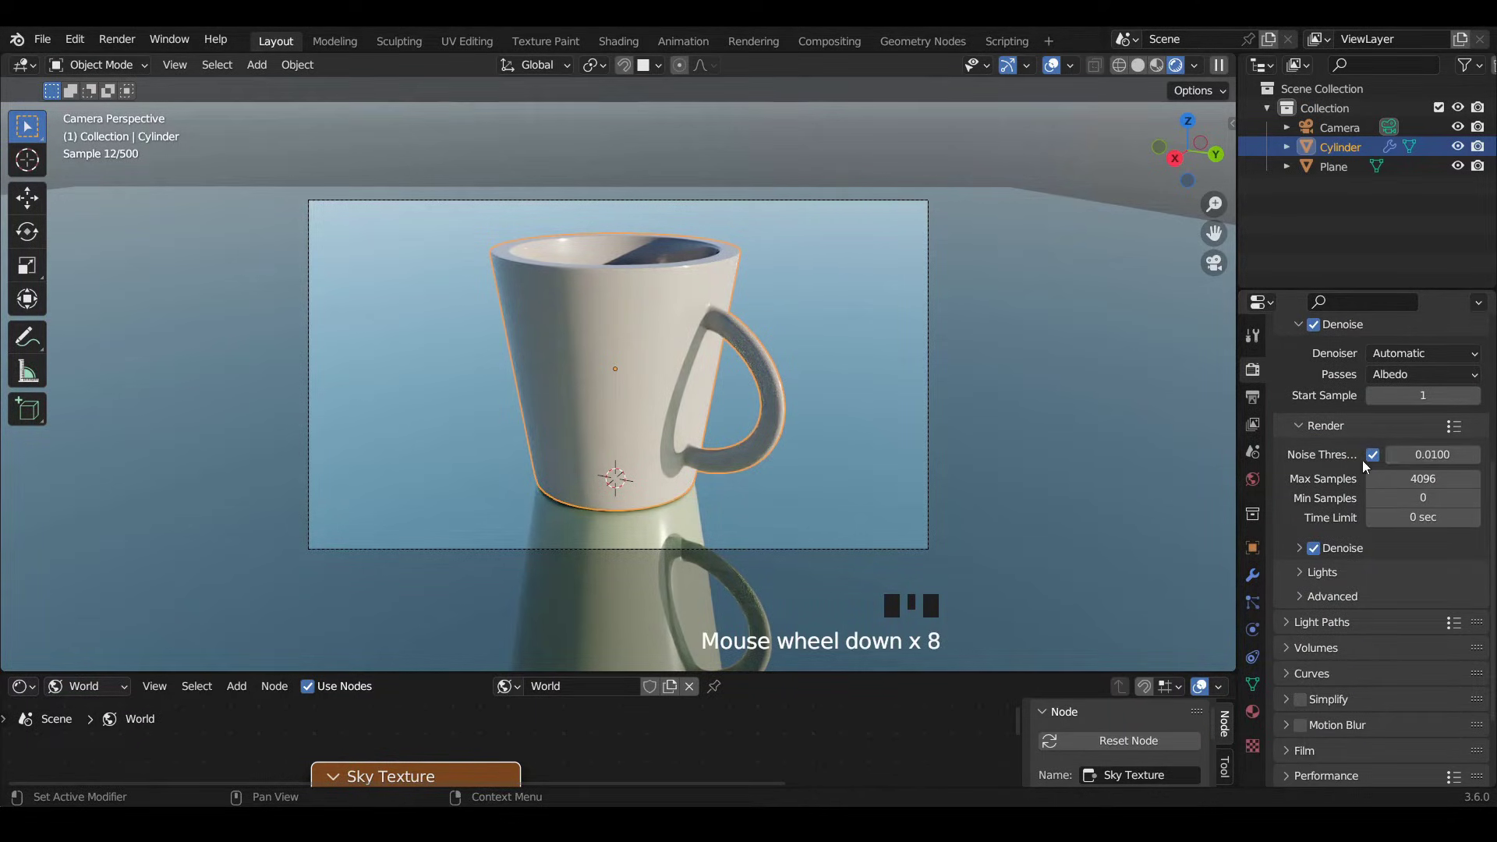
pyautogui.click(1450, 479)
pyautogui.write('1')
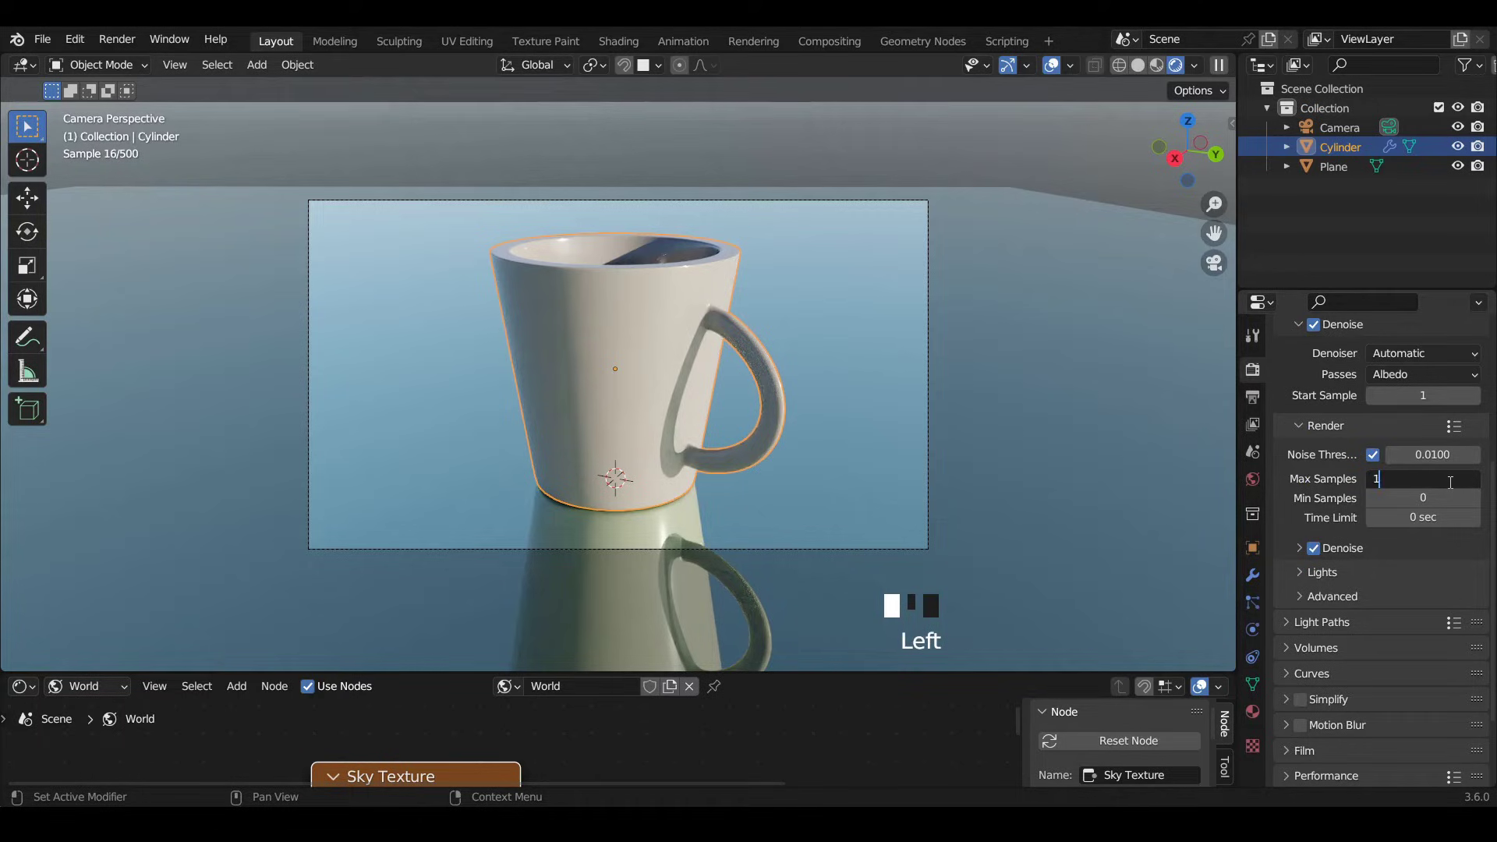
pyautogui.write('024')
pyautogui.press('Return')
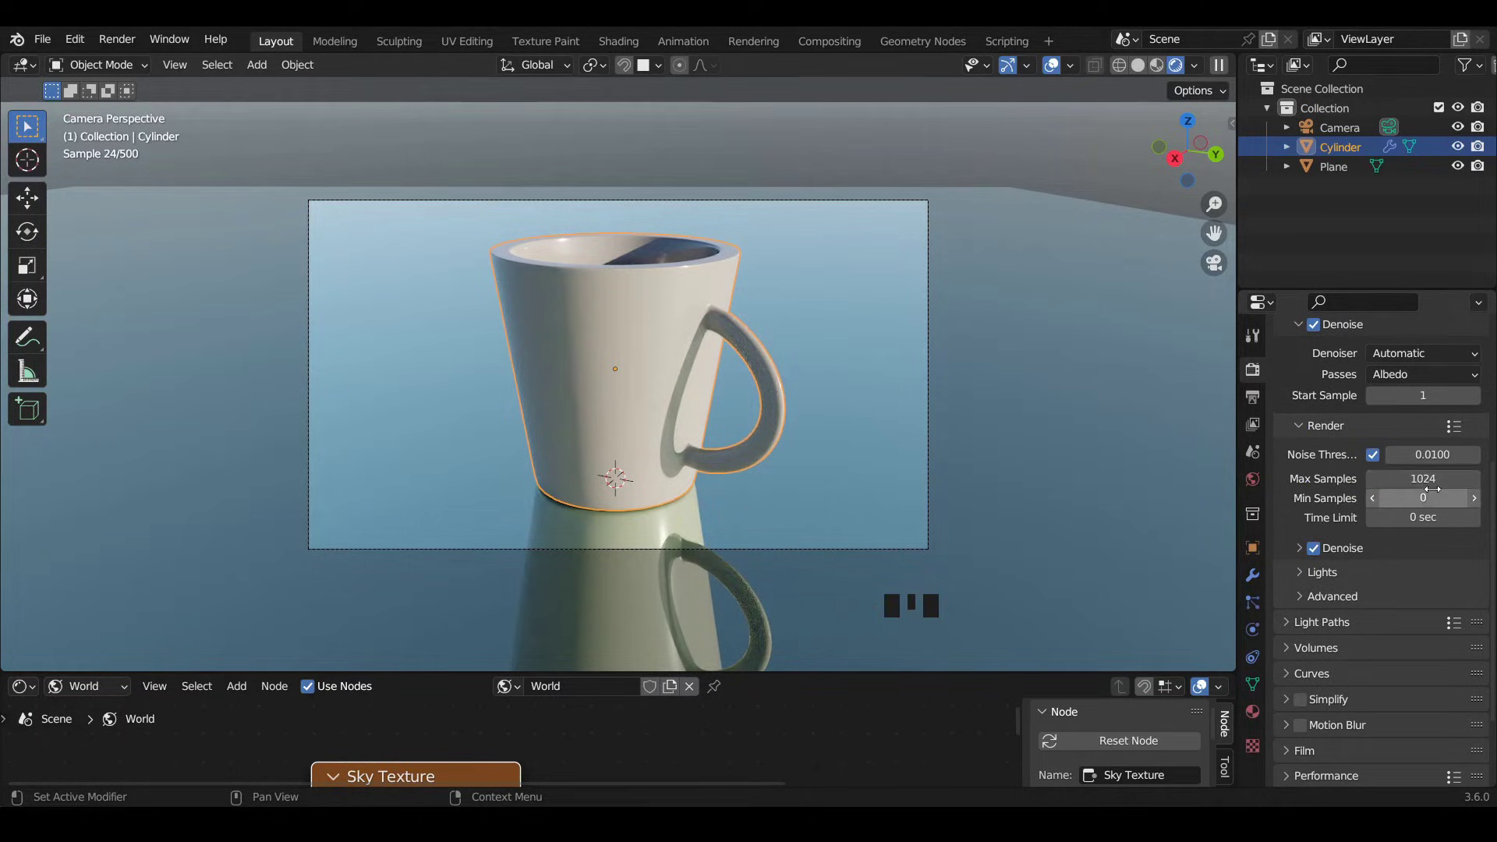
pyautogui.click(1298, 548)
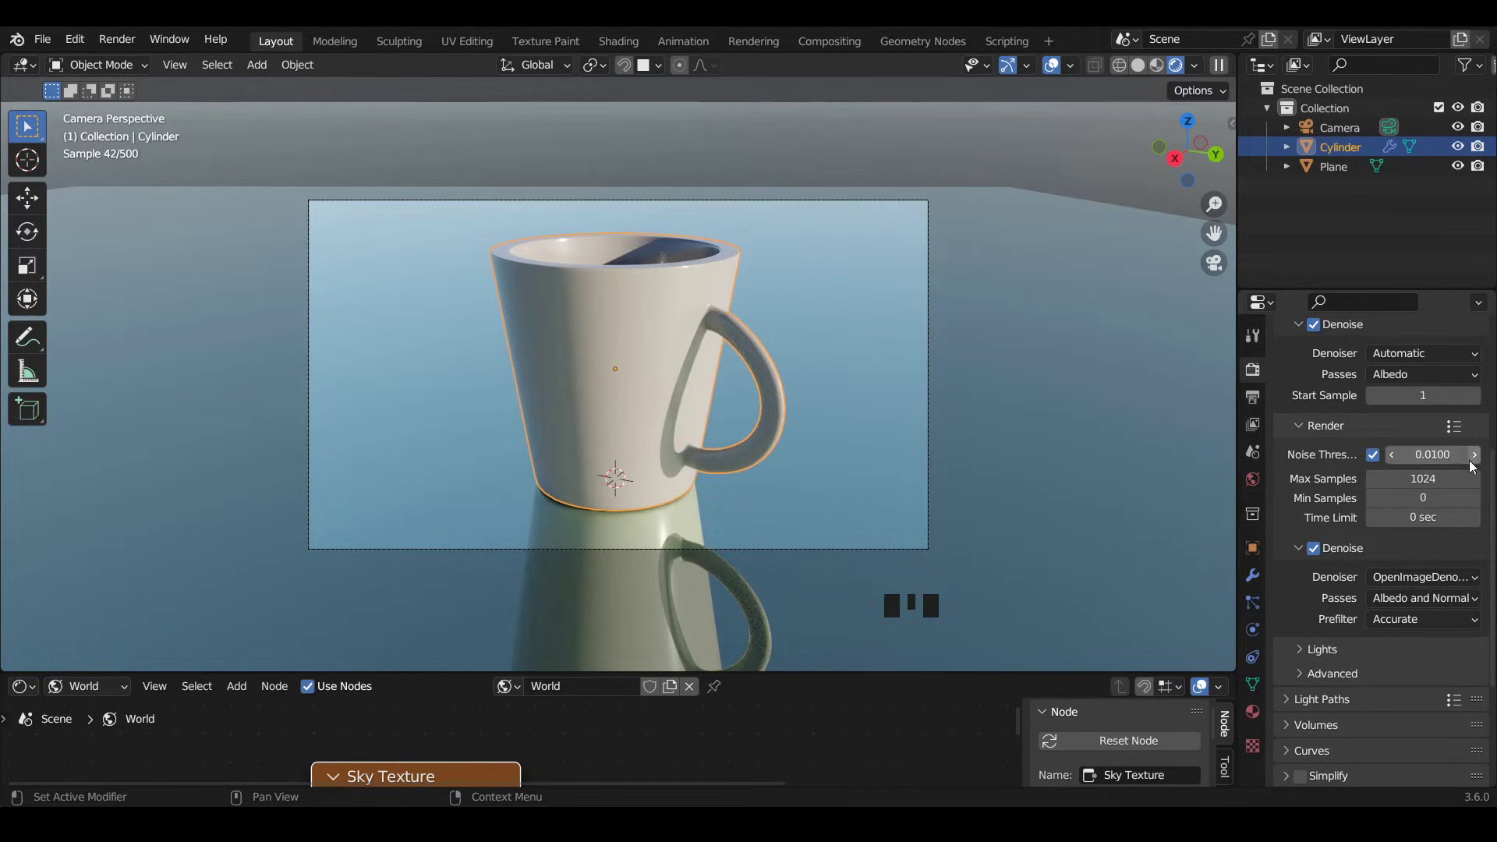
# Set the Light Paths transparent max bounces to 0.
pyautogui.scroll(-4, 1291, 399)
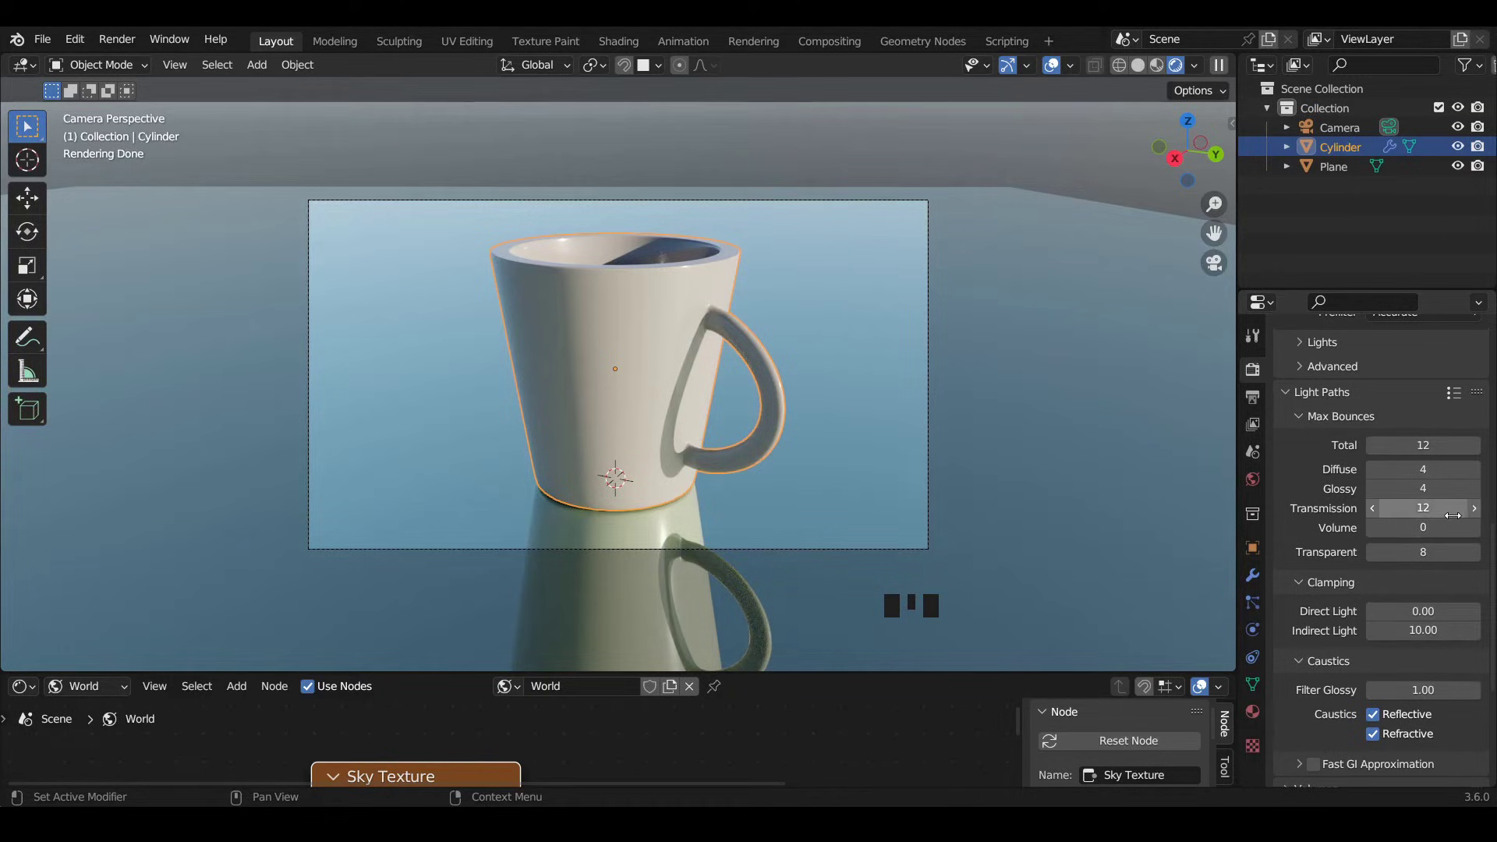
pyautogui.click(1425, 552)
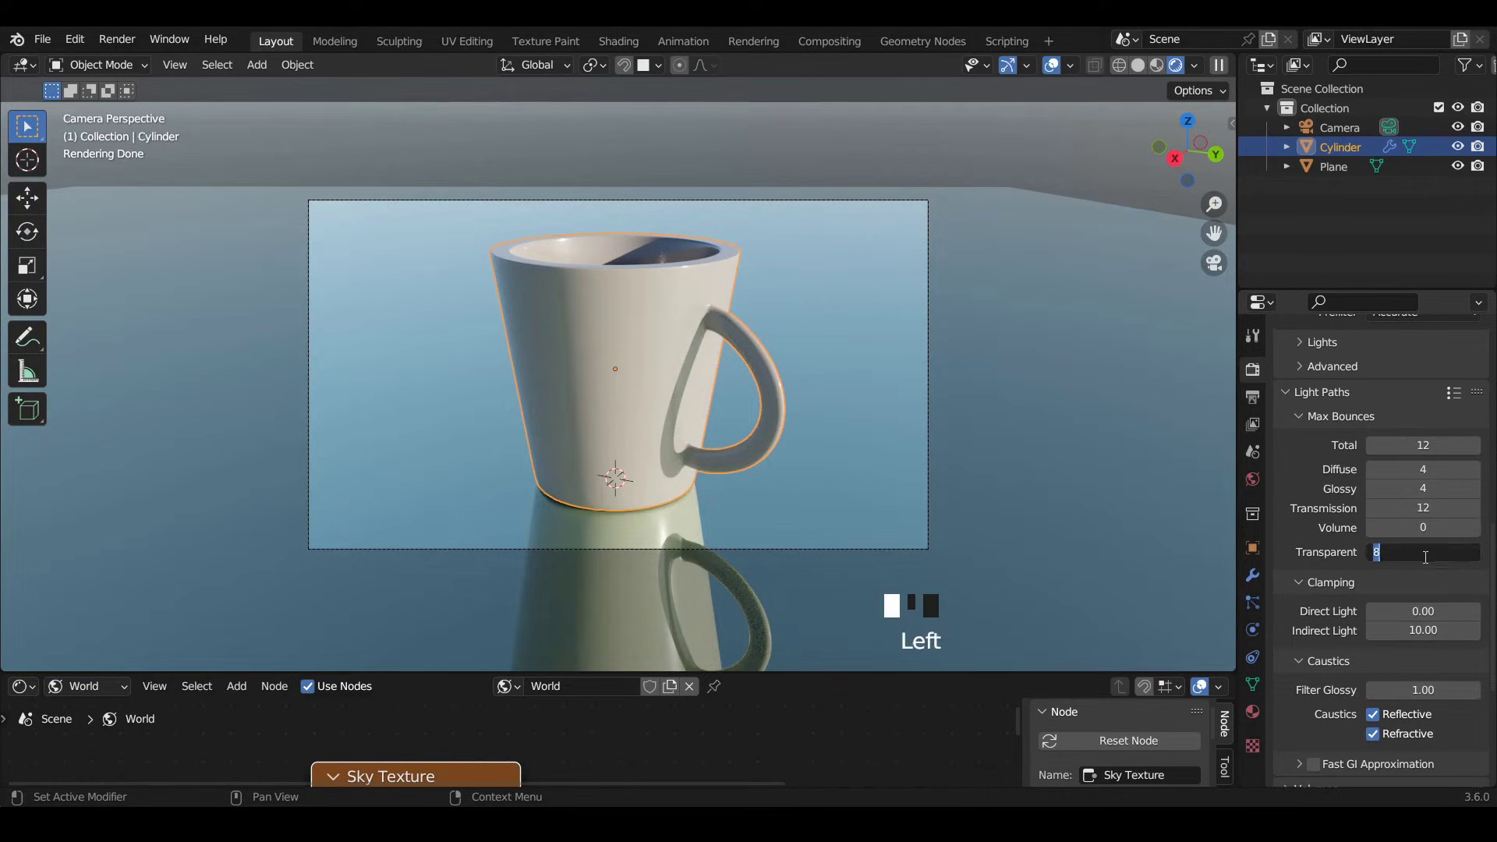
pyautogui.write('0')
pyautogui.press('Return')
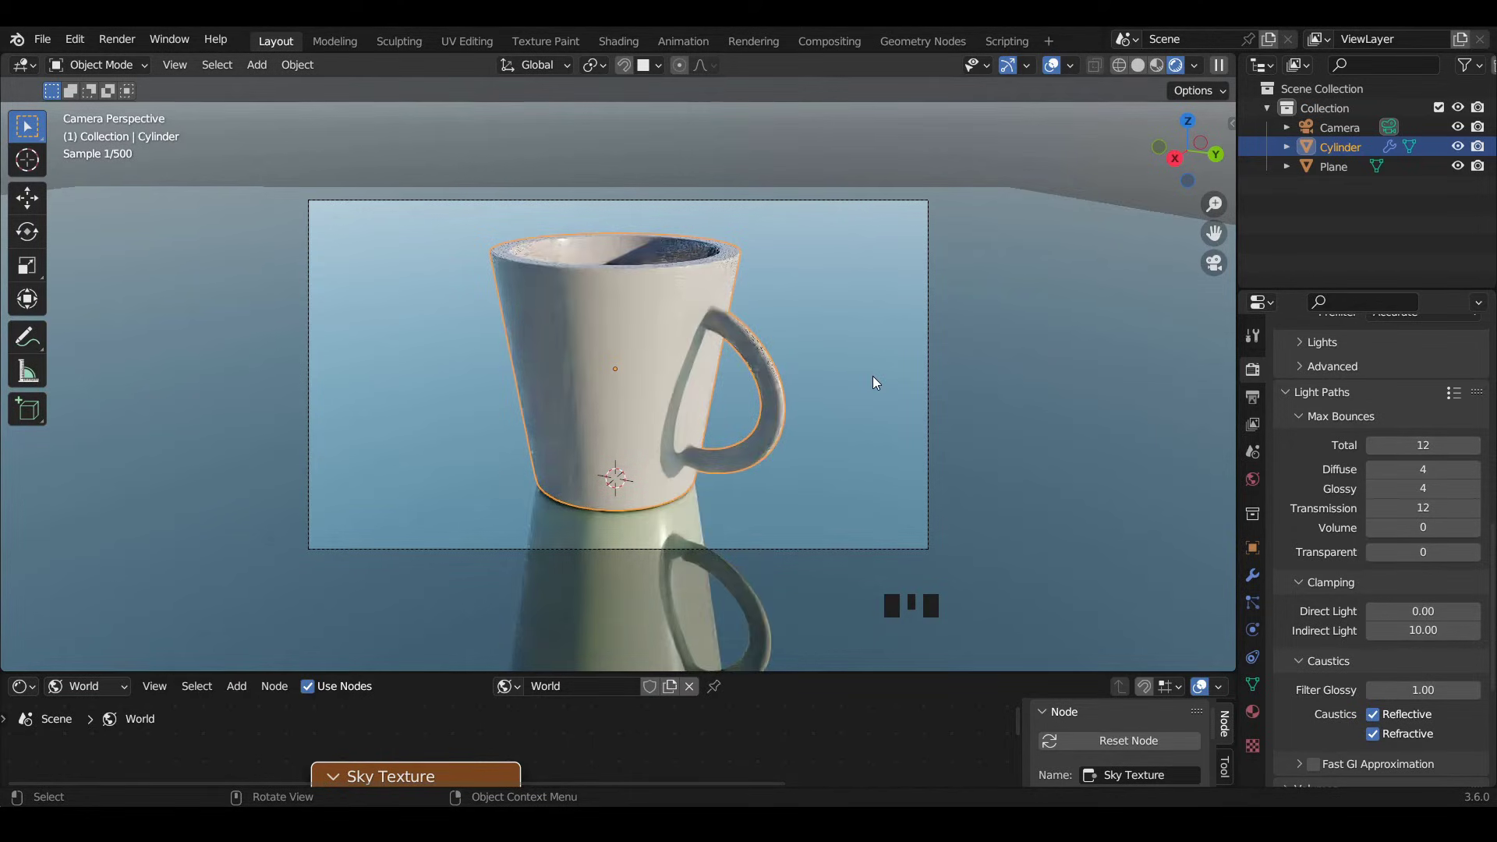